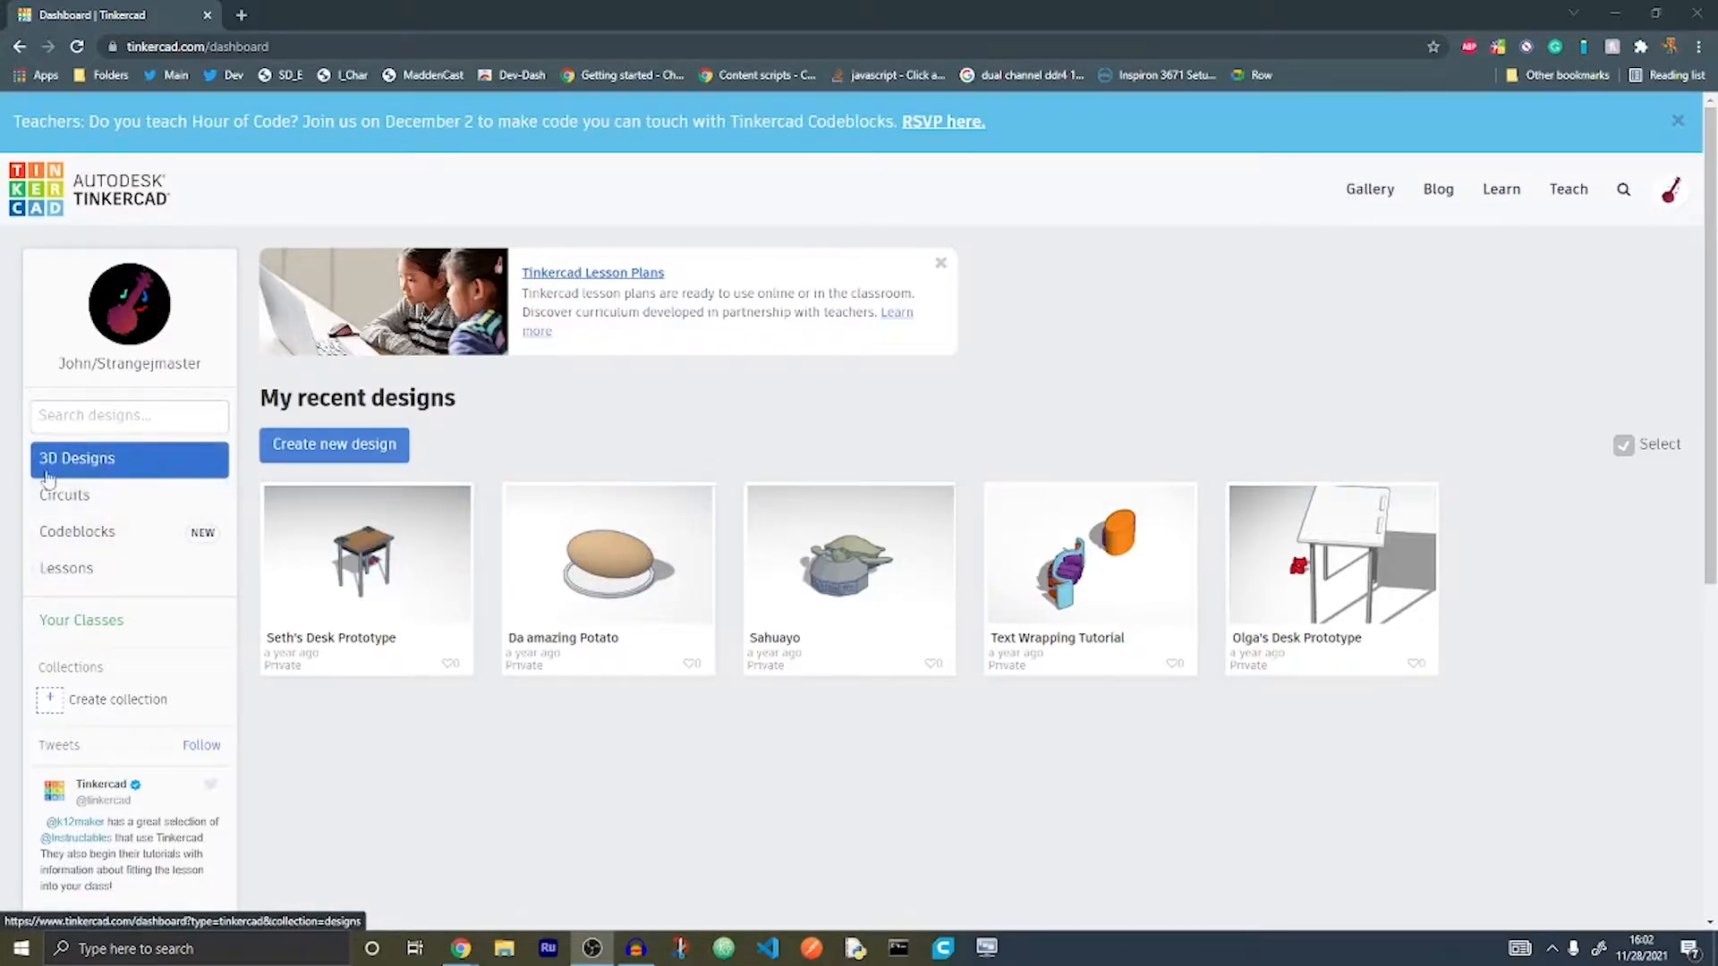
# Step: Create a new 3D design from the dashboard and dismiss the Notes tip
pyautogui.click(399, 455)
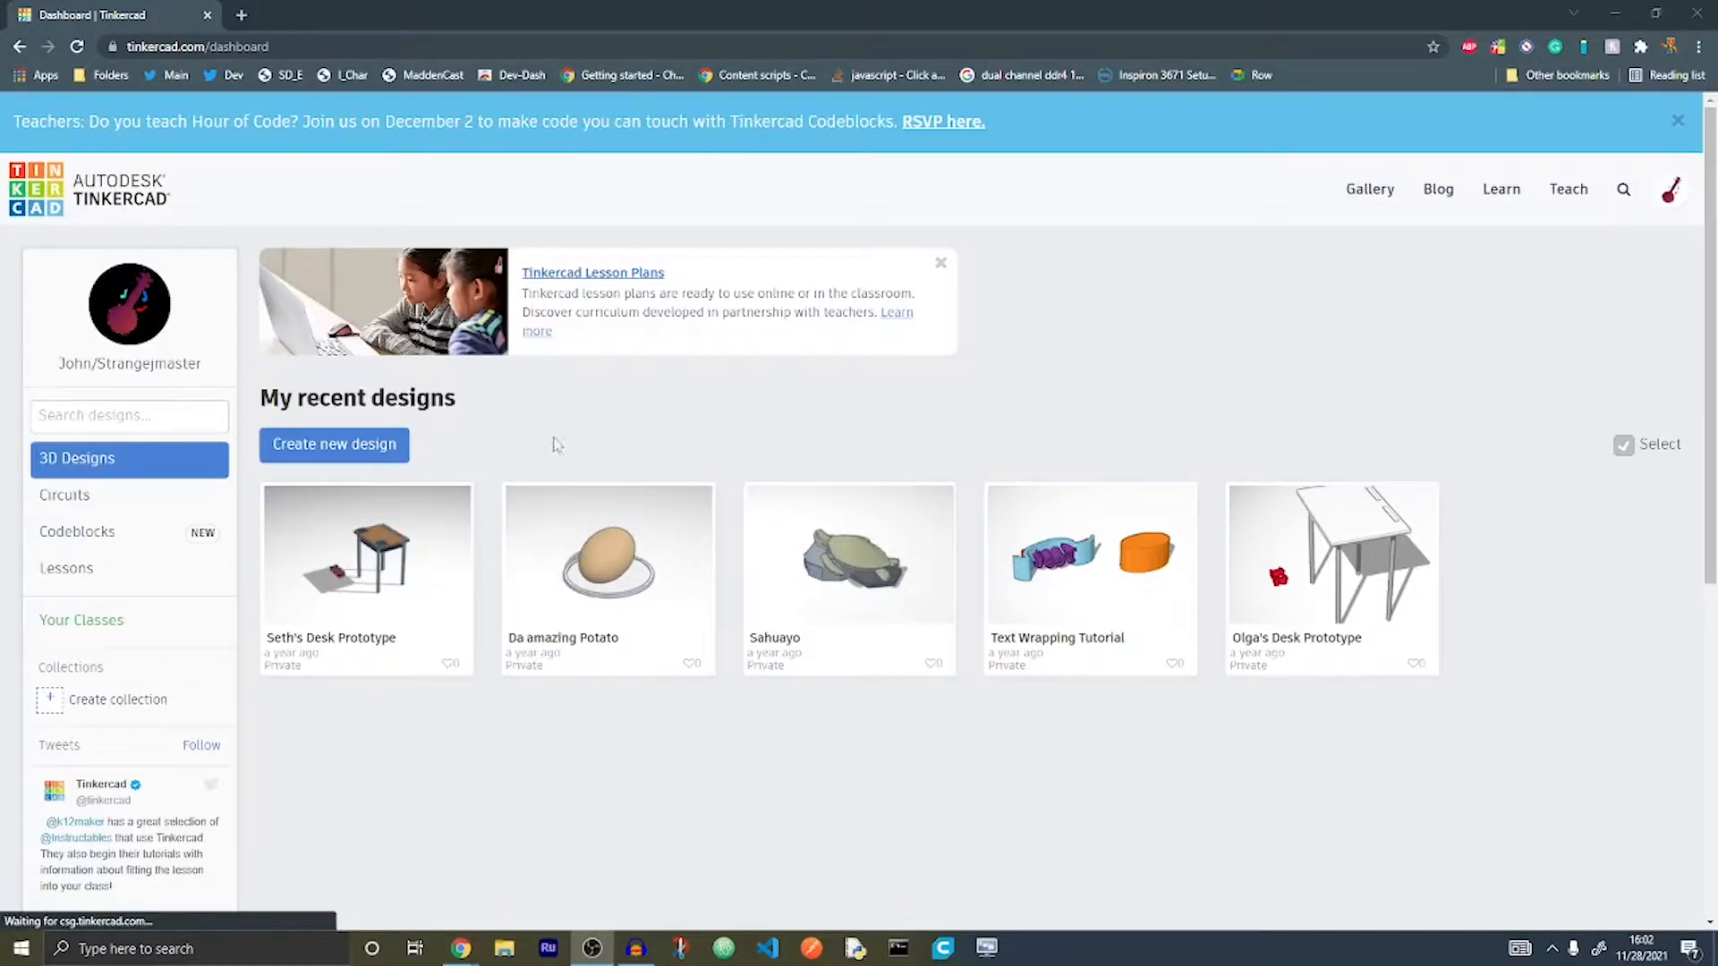
pyautogui.click(340, 443)
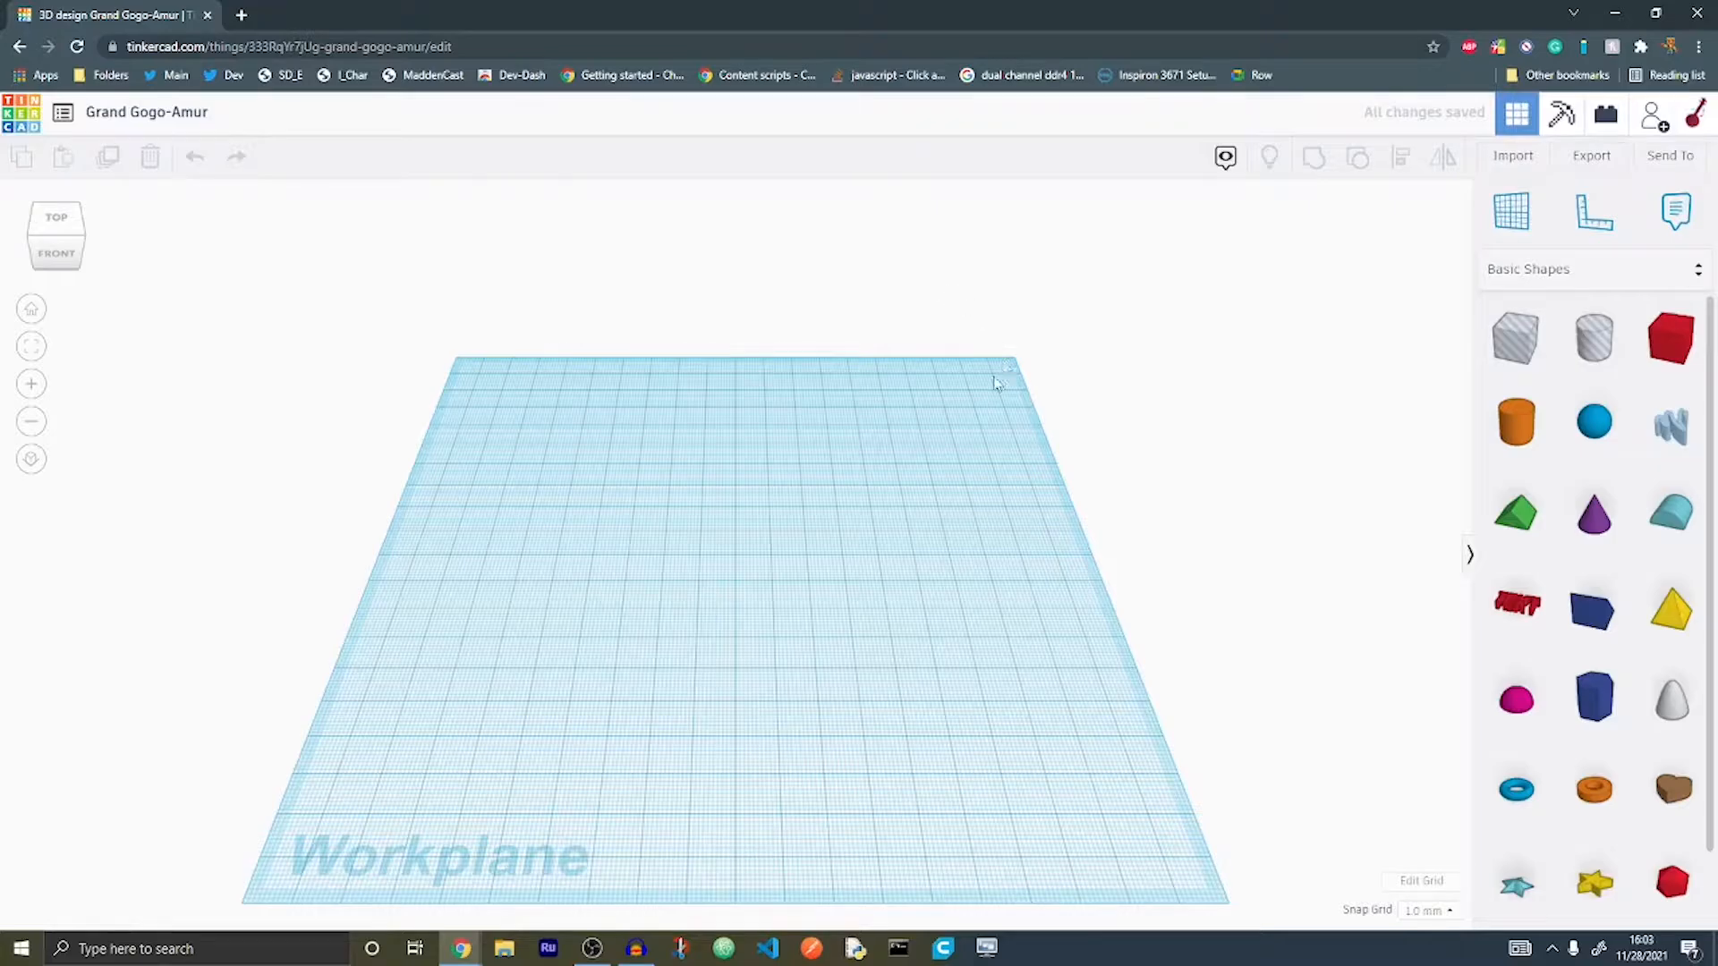
pyautogui.scroll(3, 573, 800)
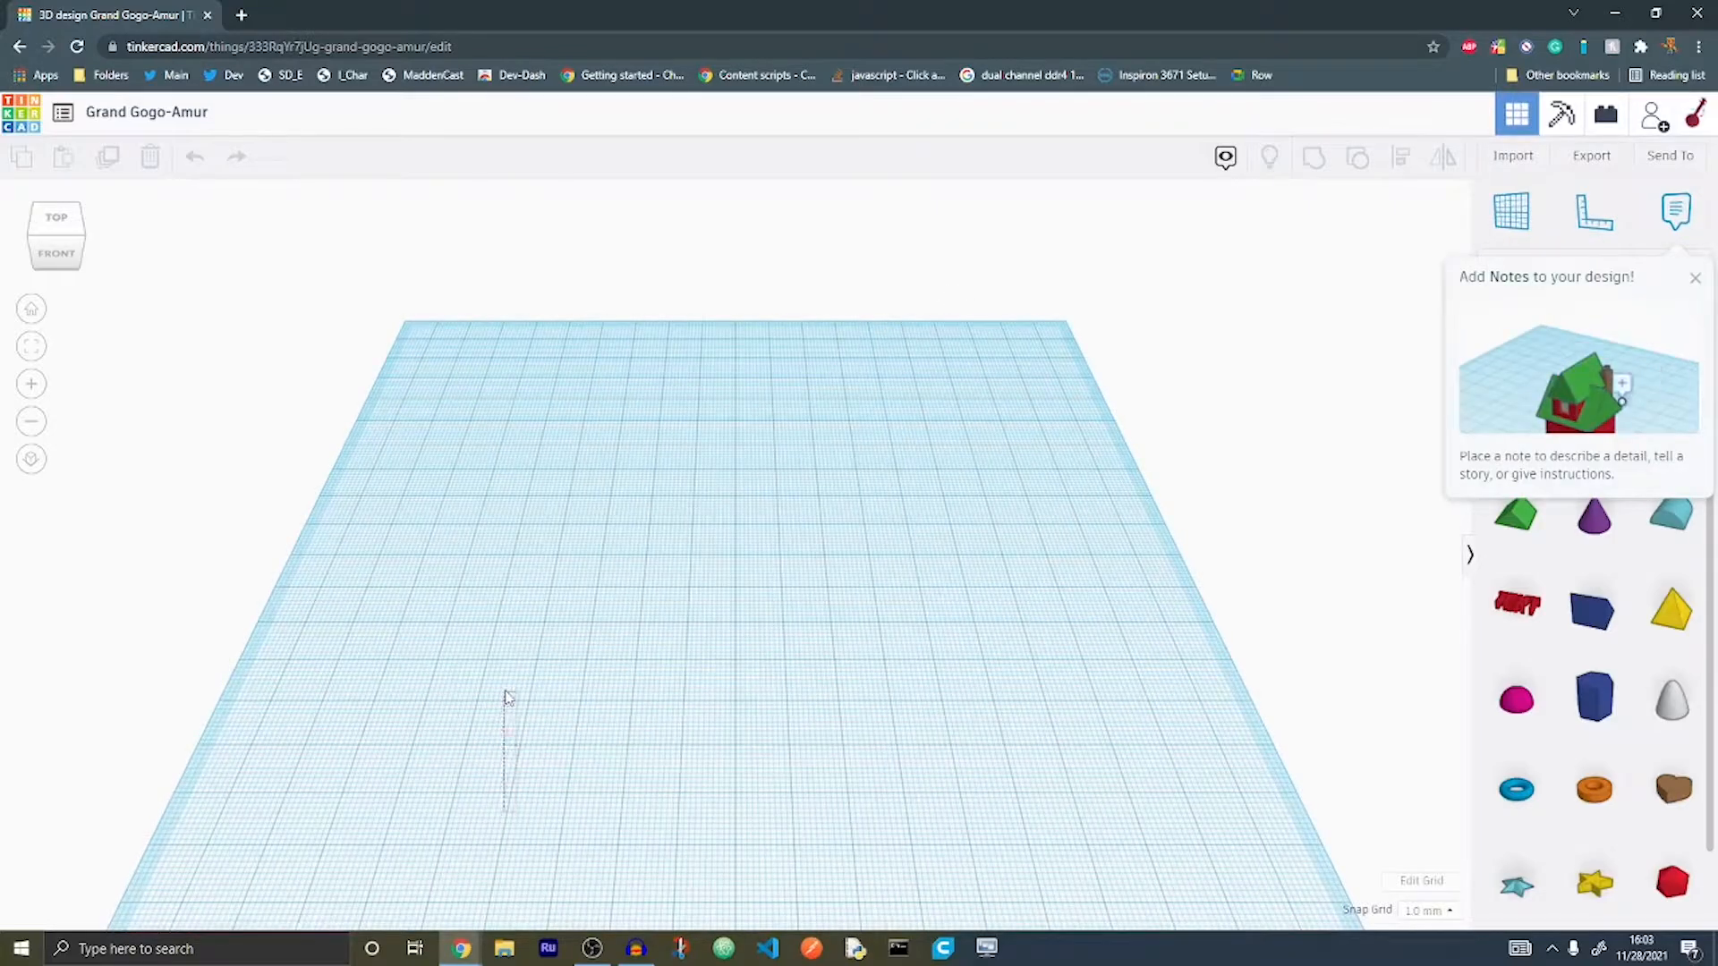
pyautogui.scroll(-3, 755, 614)
pyautogui.click(1696, 280)
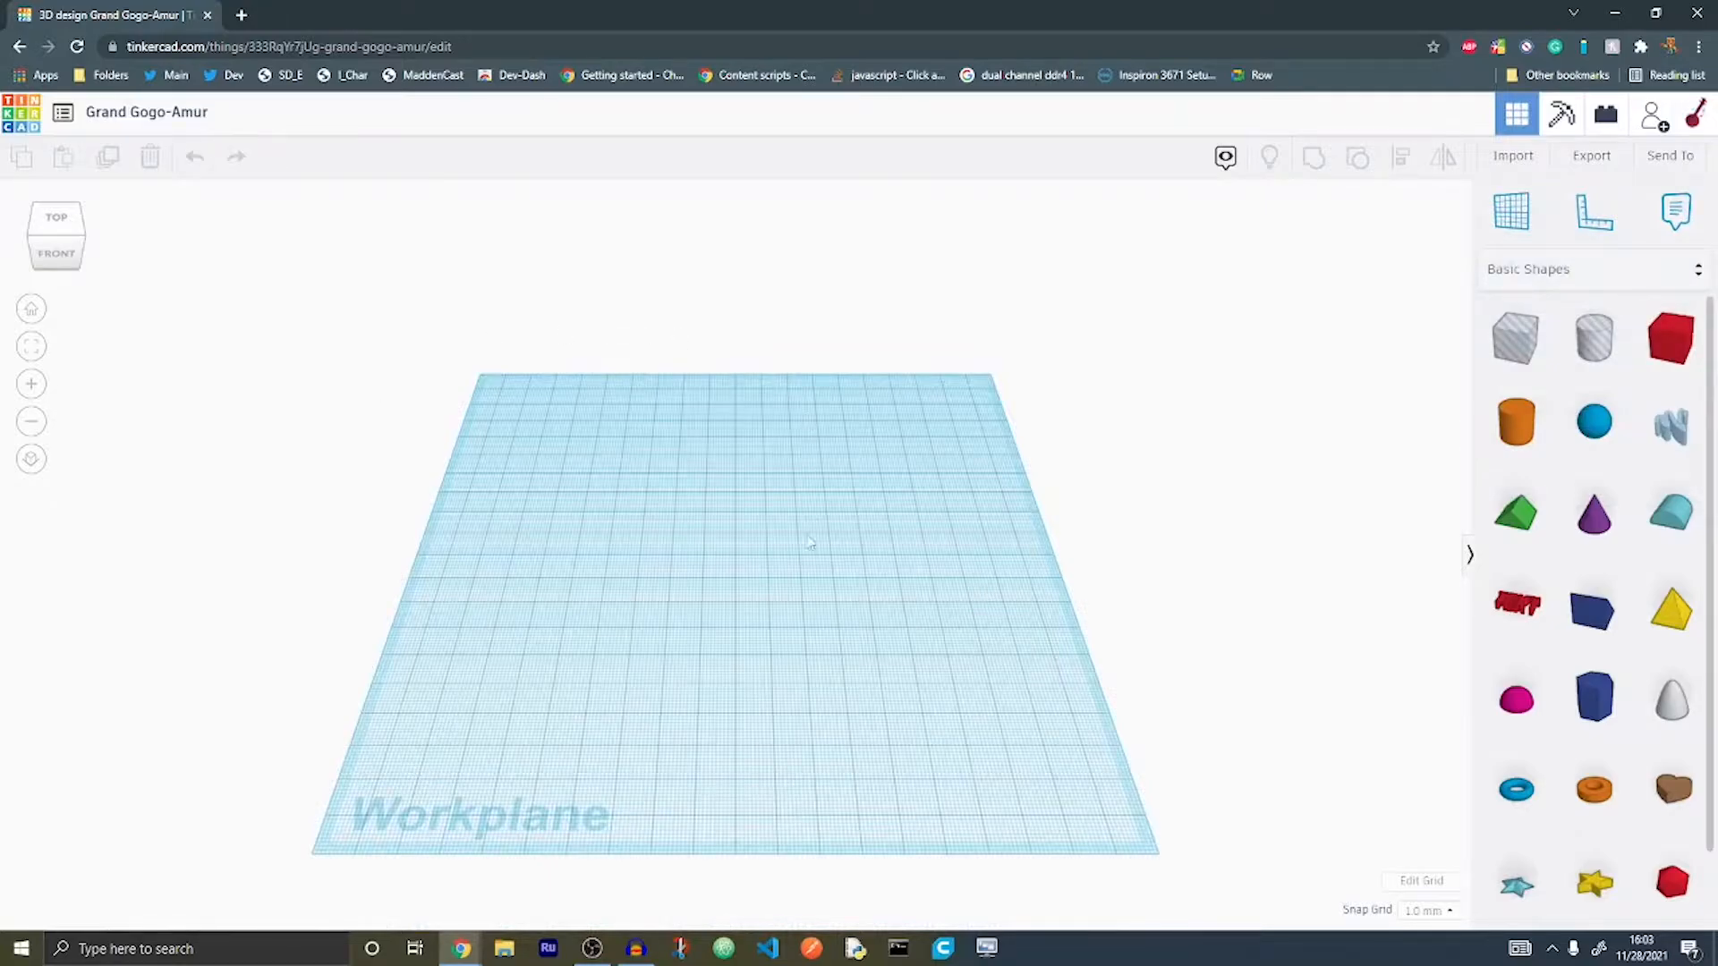
# Step: Rename the design to "Tinkercad Tutorial"
pyautogui.scroll(2, 810, 532)
pyautogui.scroll(2, 759, 421)
pyautogui.scroll(3, 764, 476)
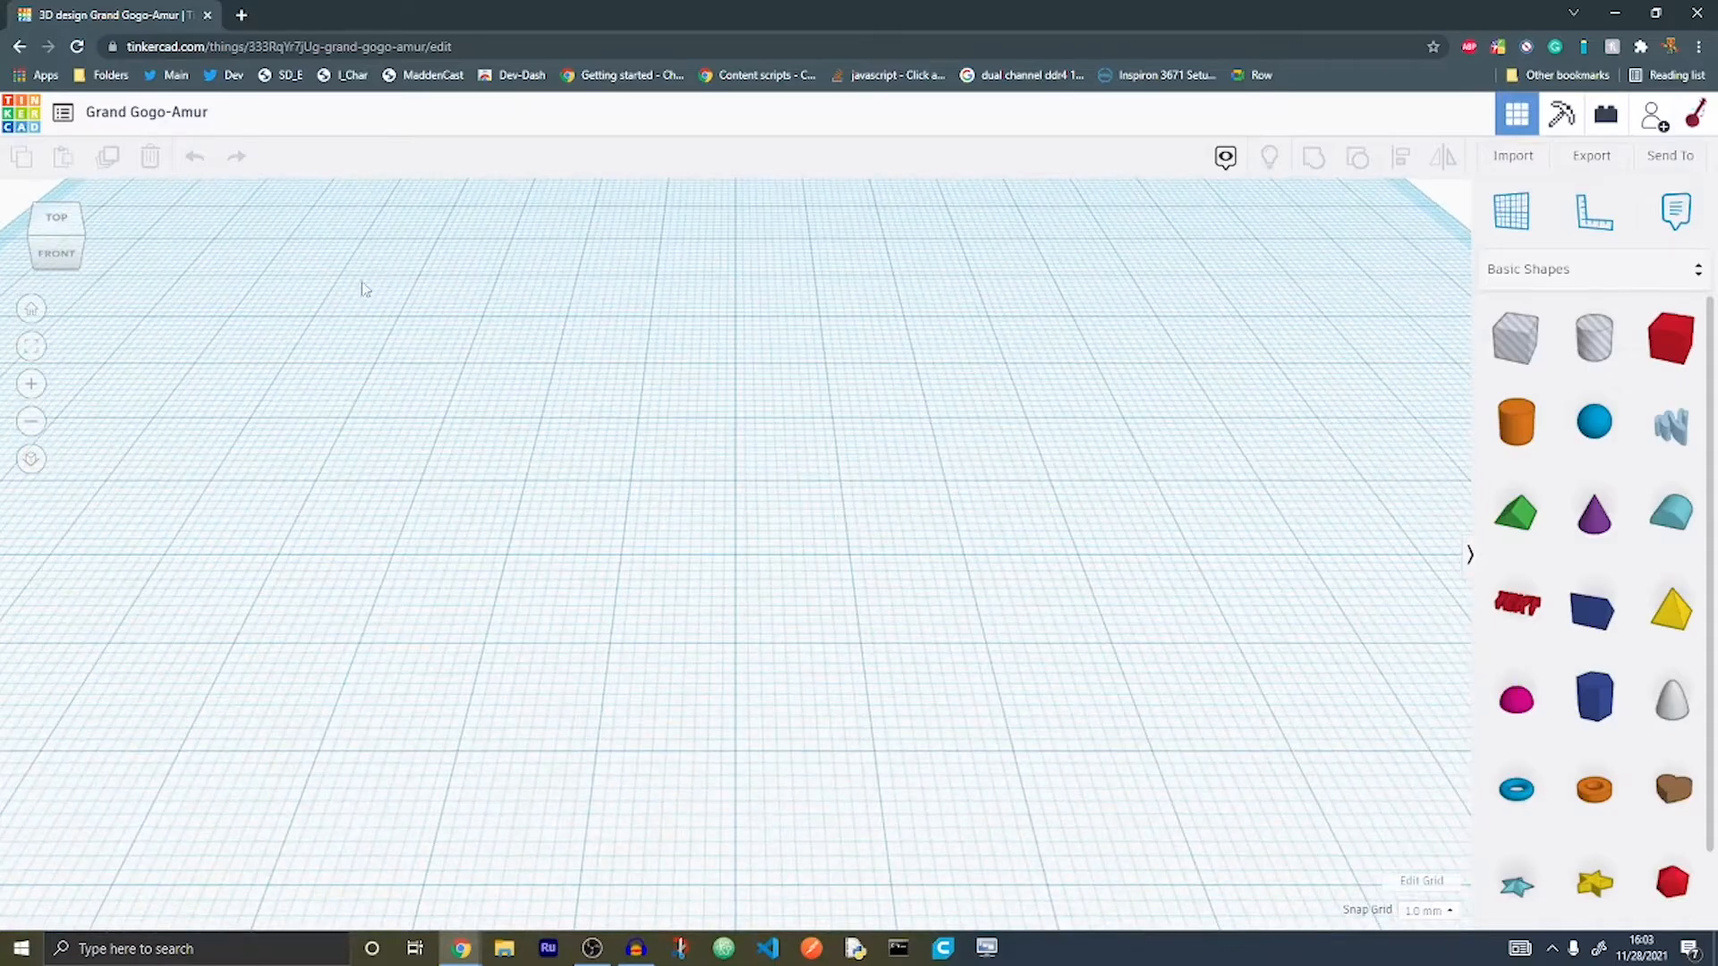
pyautogui.click(190, 118)
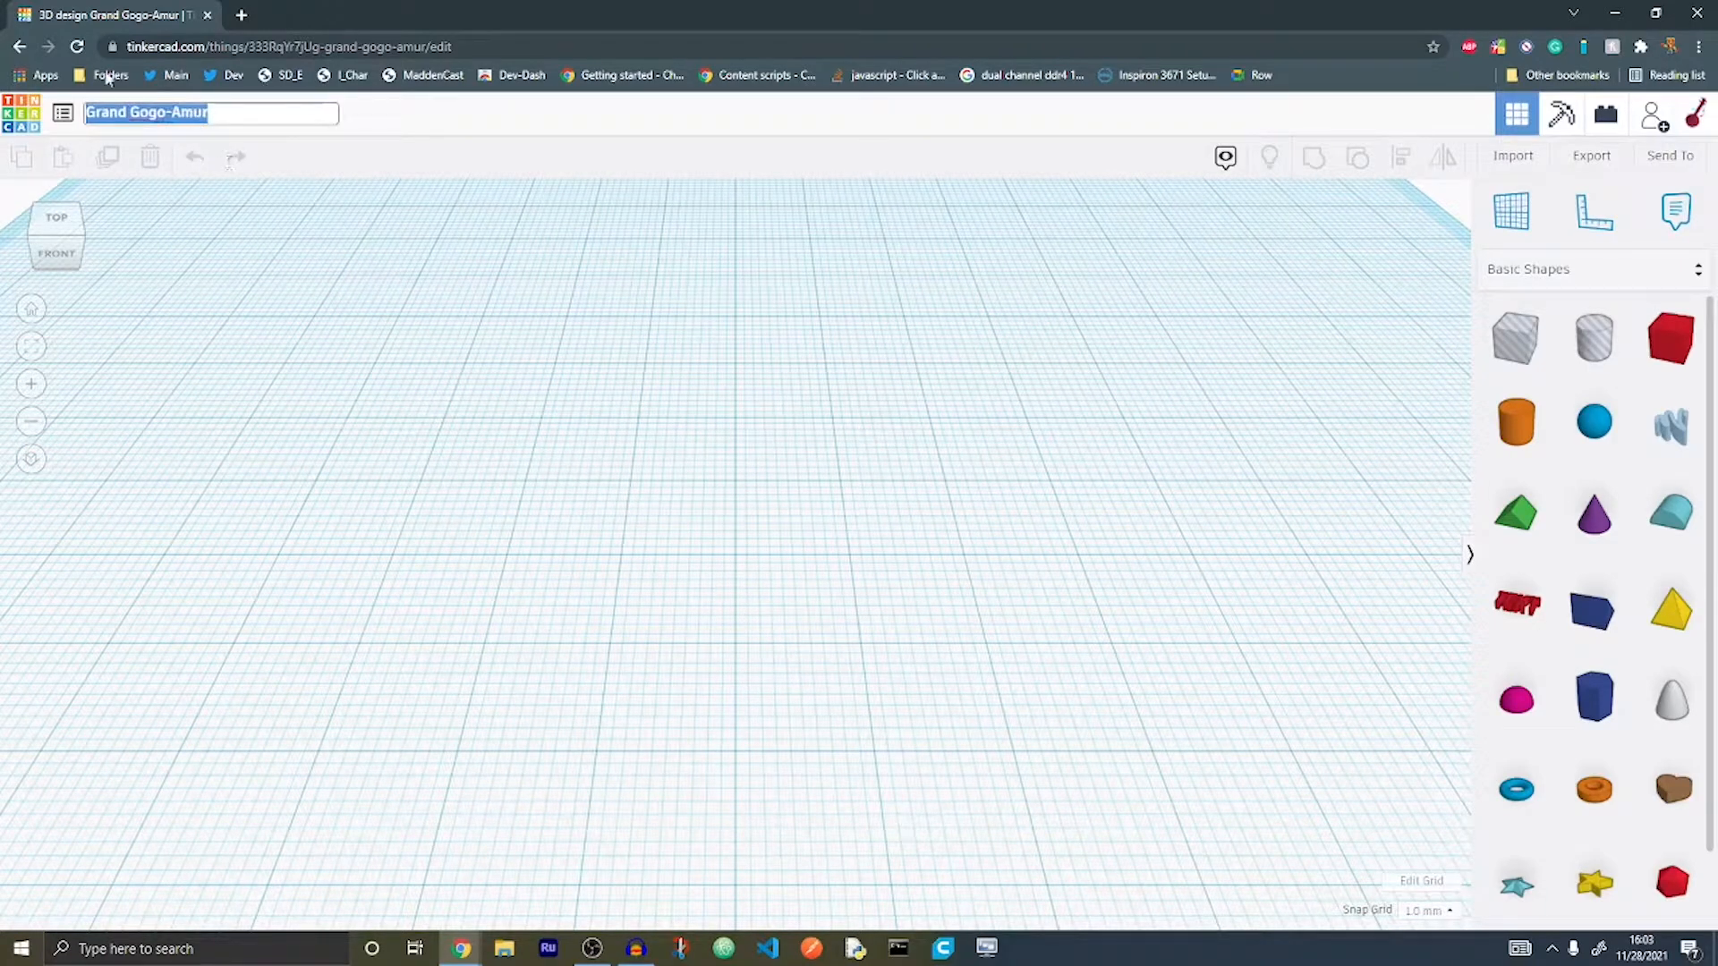
pyautogui.press('BackSpace')
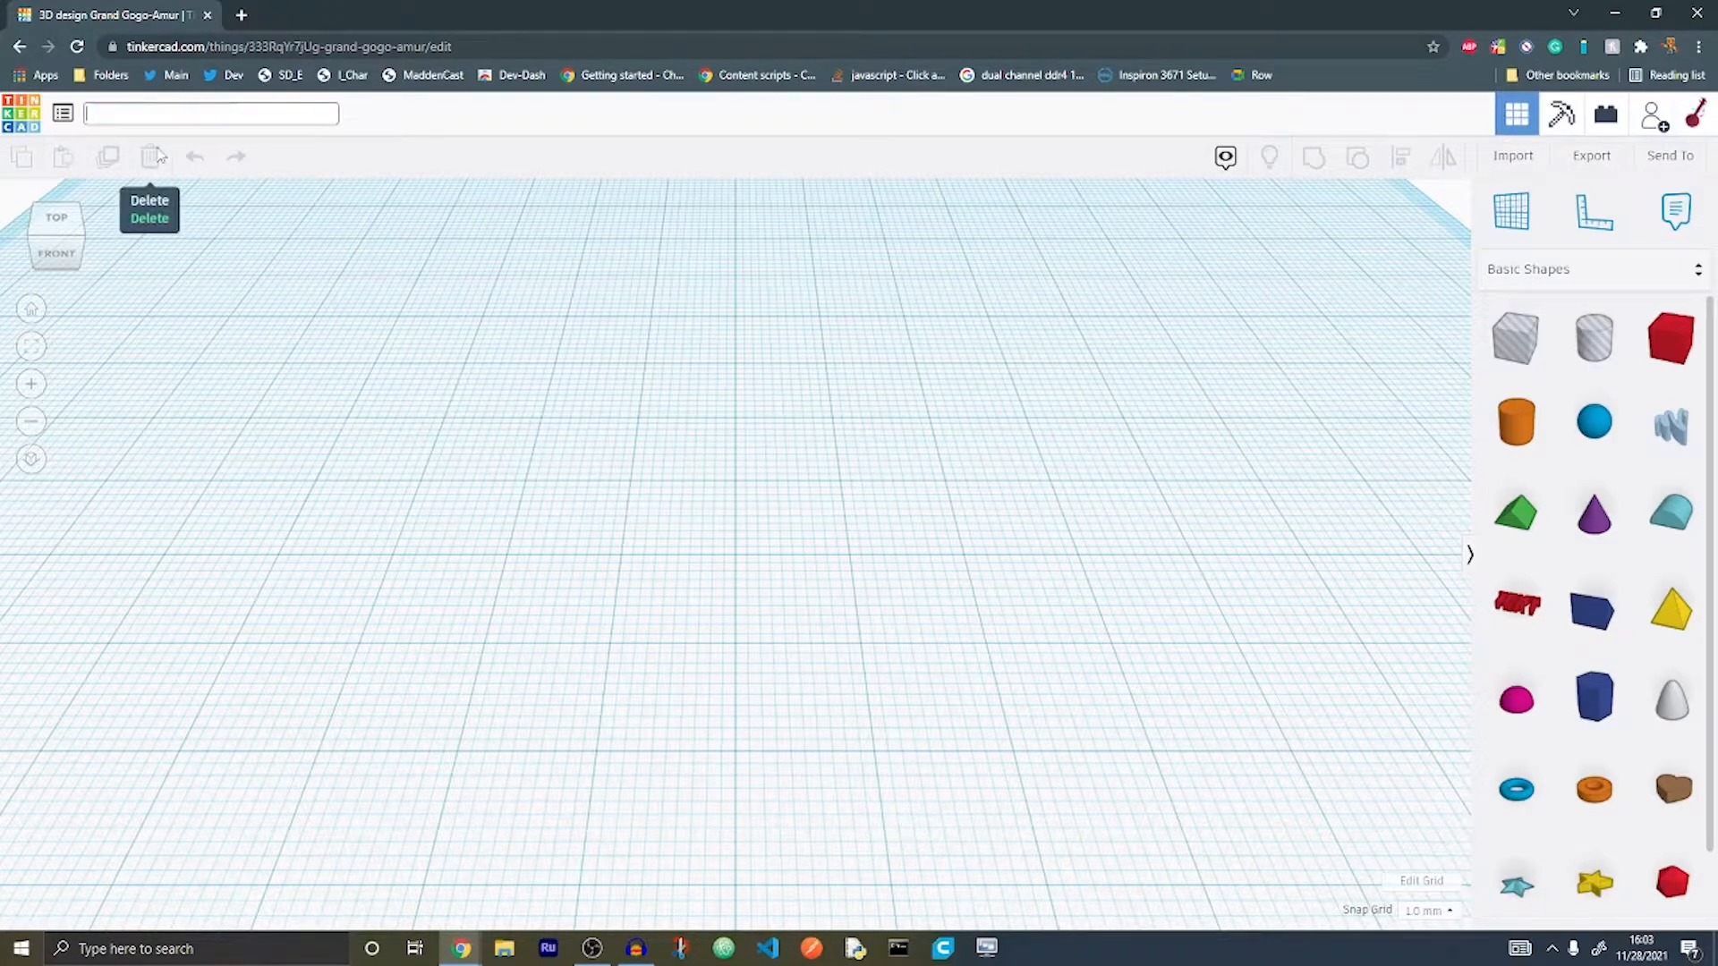
pyautogui.write('Tinkercad Tutorial')
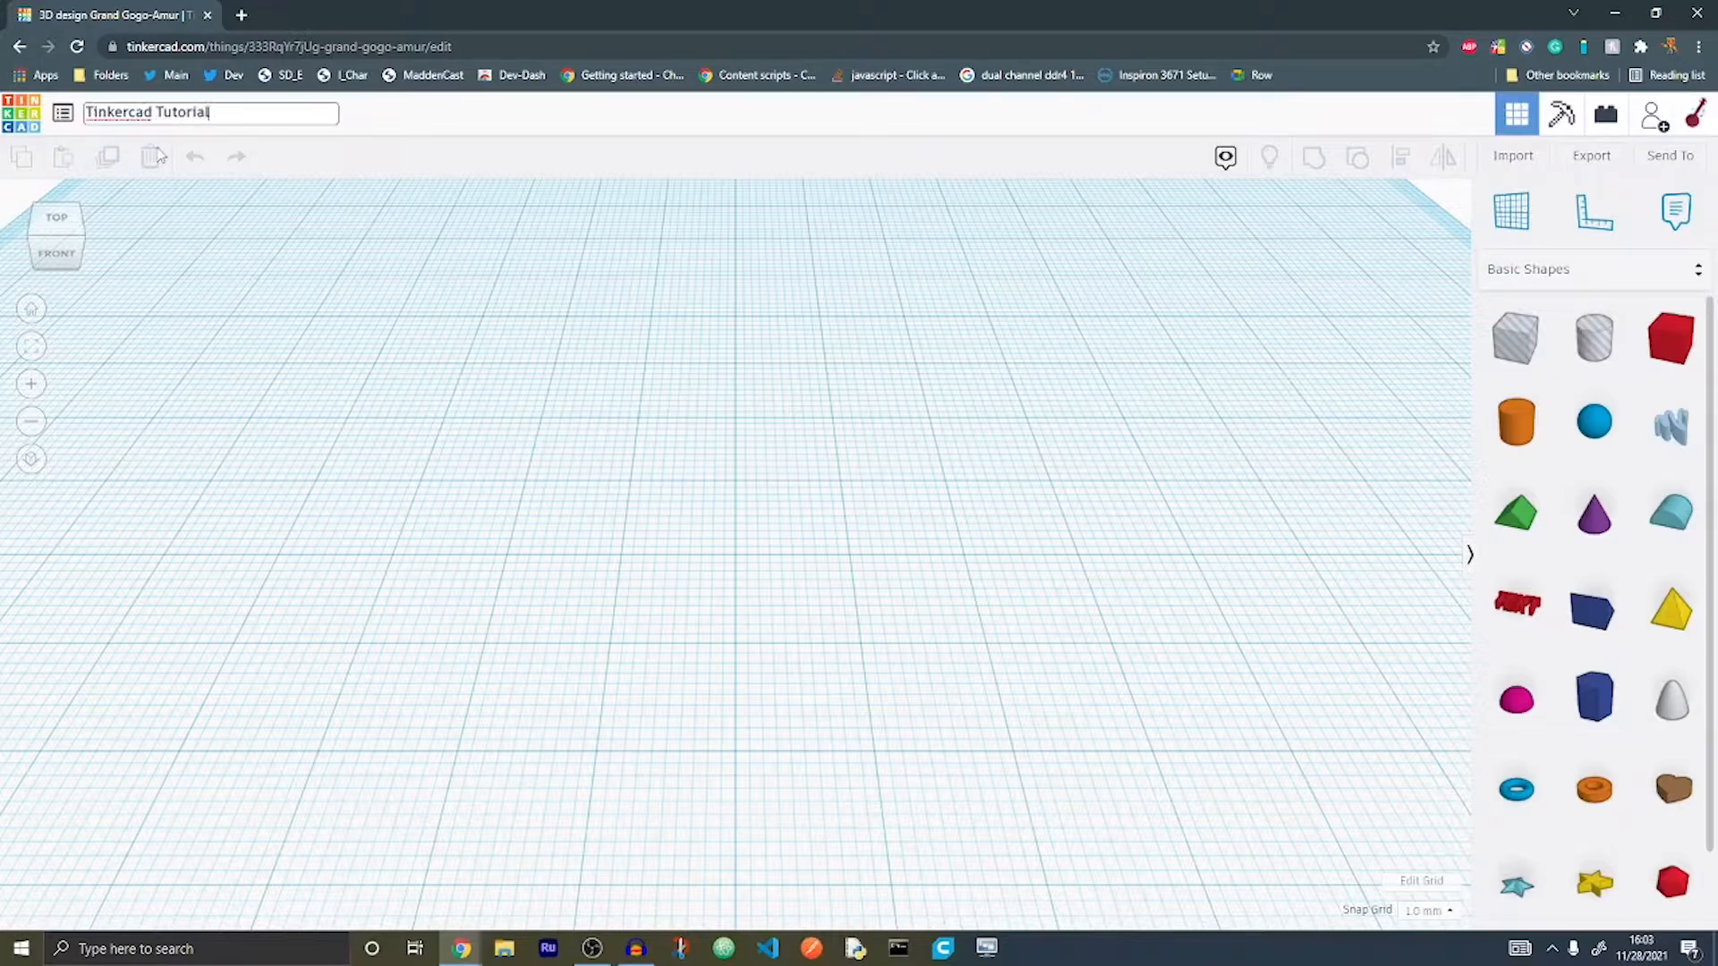
pyautogui.click(536, 204)
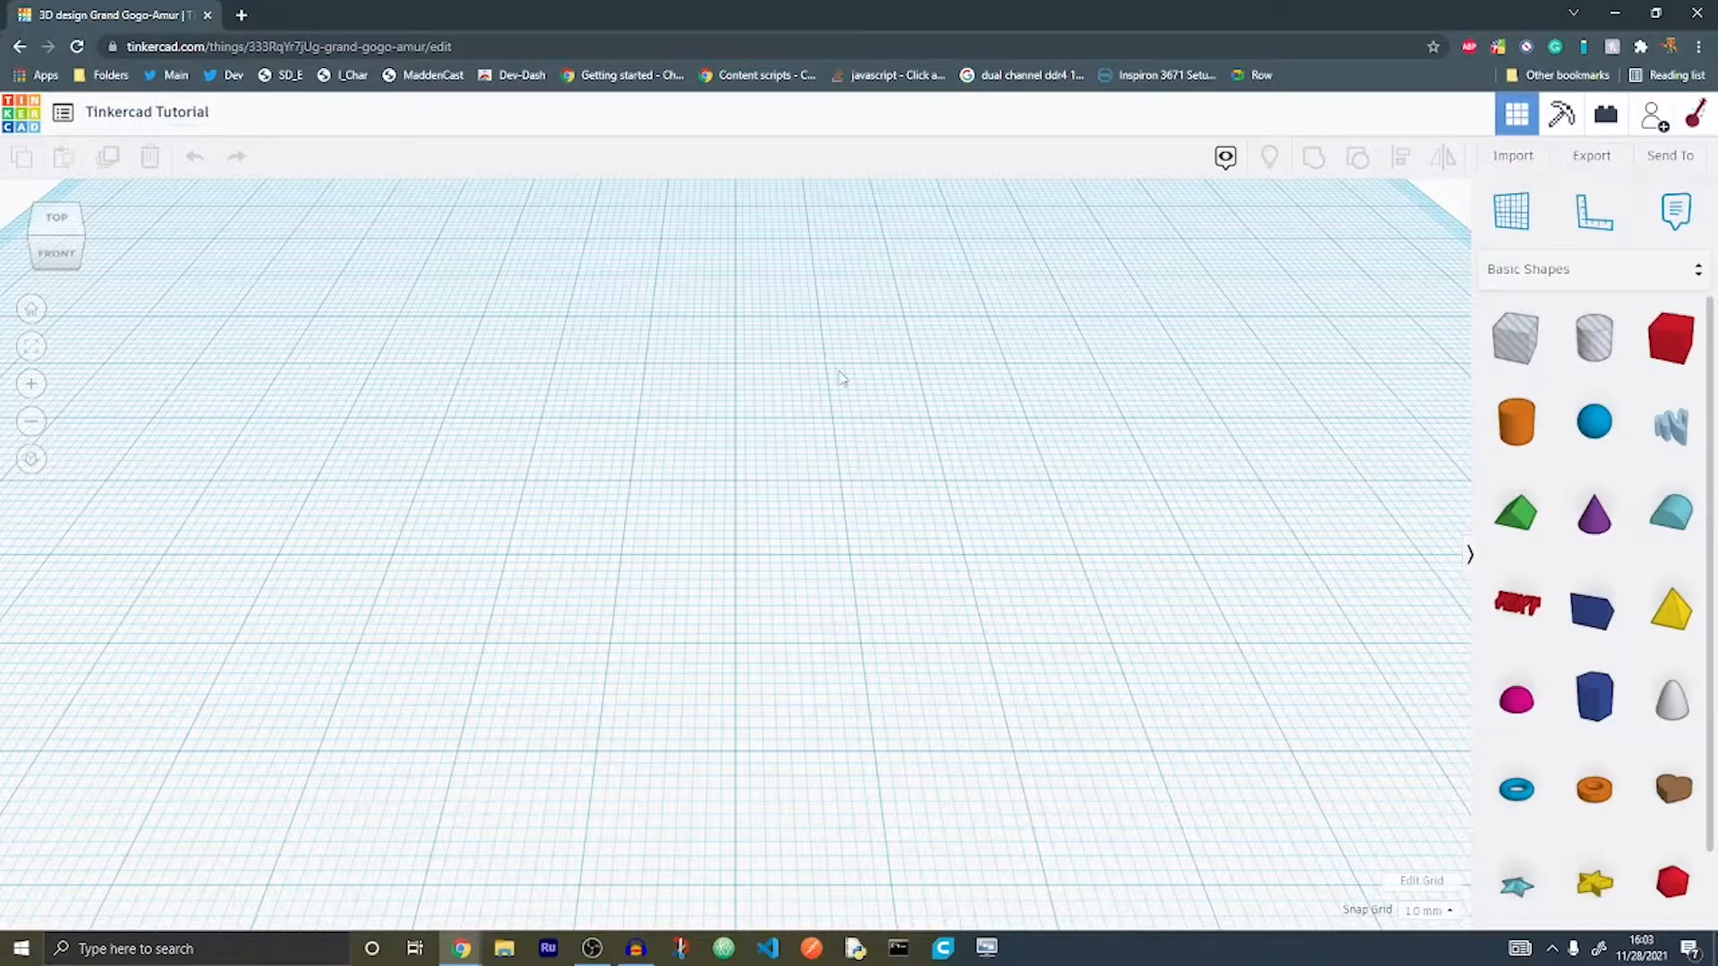
# Step: Examine the empty workplane by zooming in and out and orbiting around to its back and front
pyautogui.scroll(-4, 839, 377)
pyautogui.moveTo(836, 472); pyautogui.dragTo(712, 430)
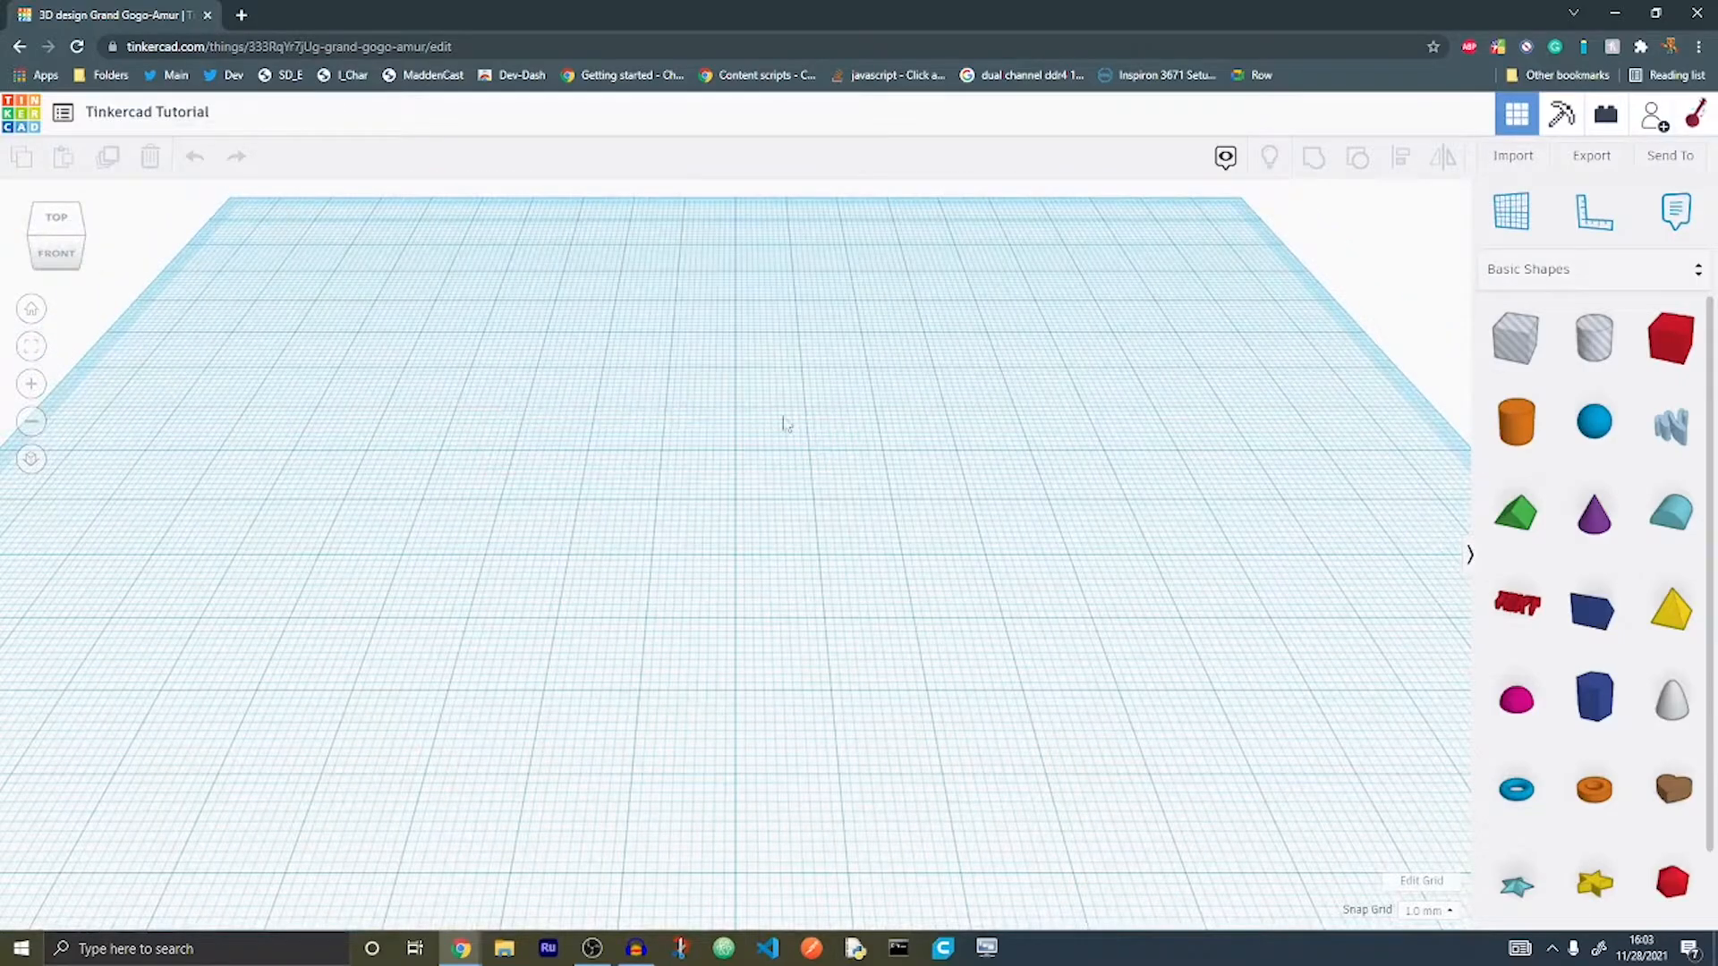
pyautogui.moveTo(1135, 349); pyautogui.dragTo(774, 400, button='right')
pyautogui.scroll(5, 774, 400)
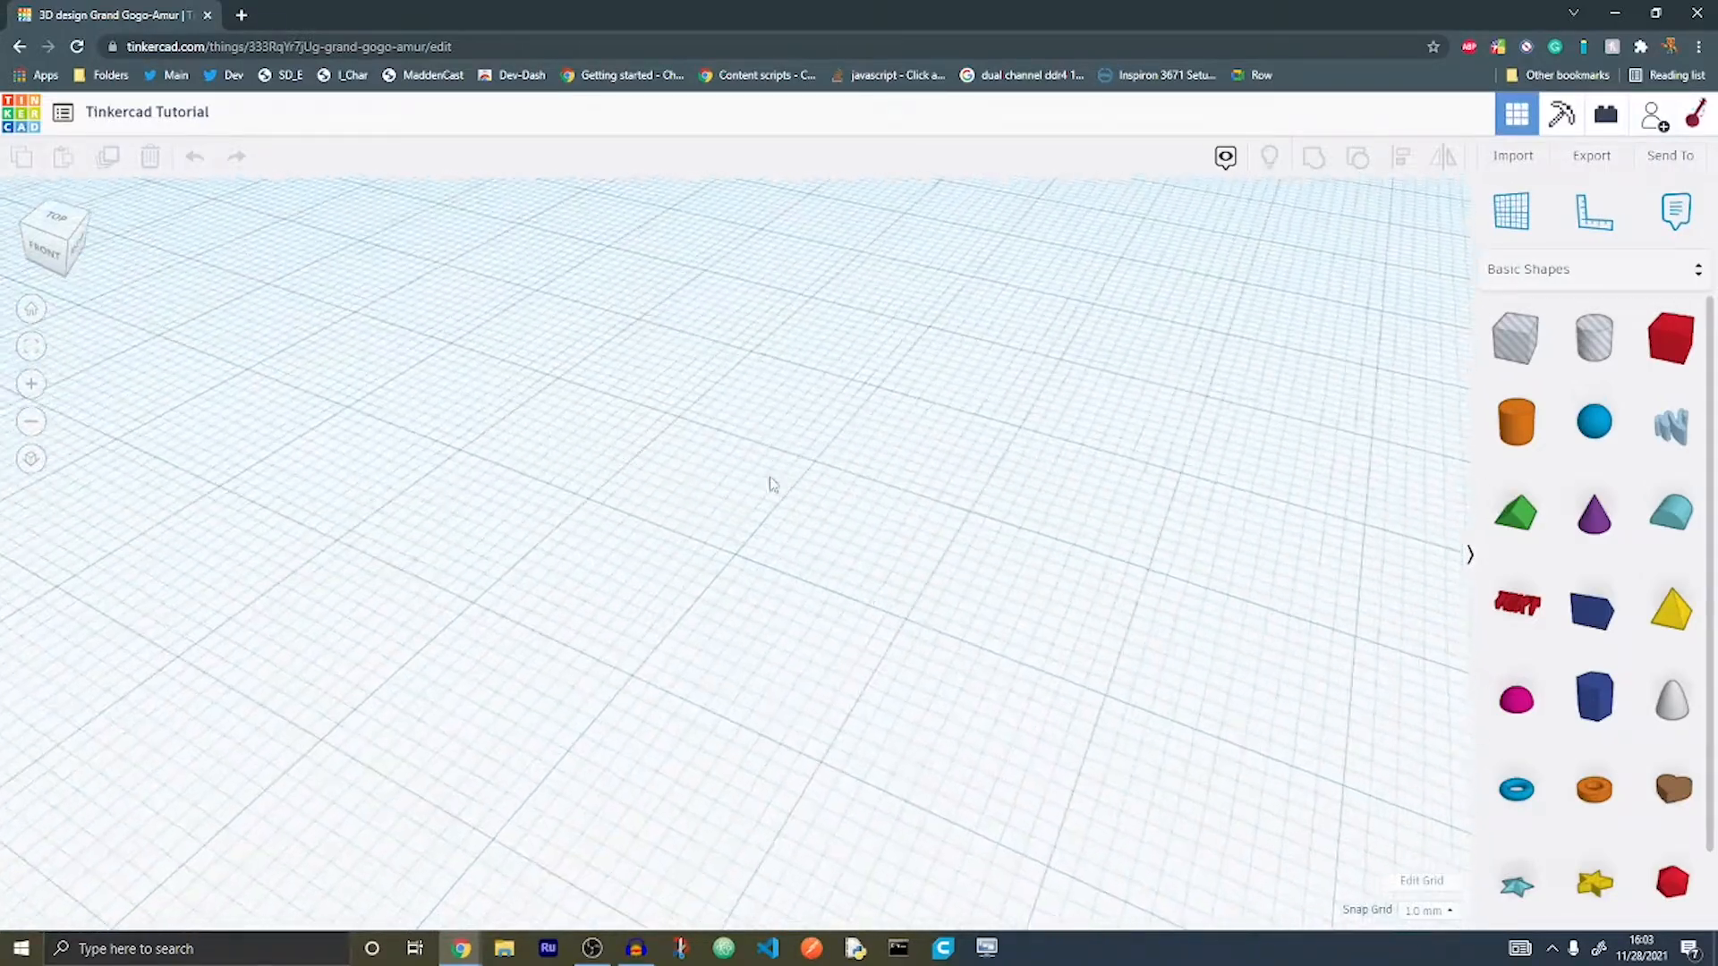
pyautogui.scroll(2, 742, 503)
pyautogui.scroll(-5, 744, 483)
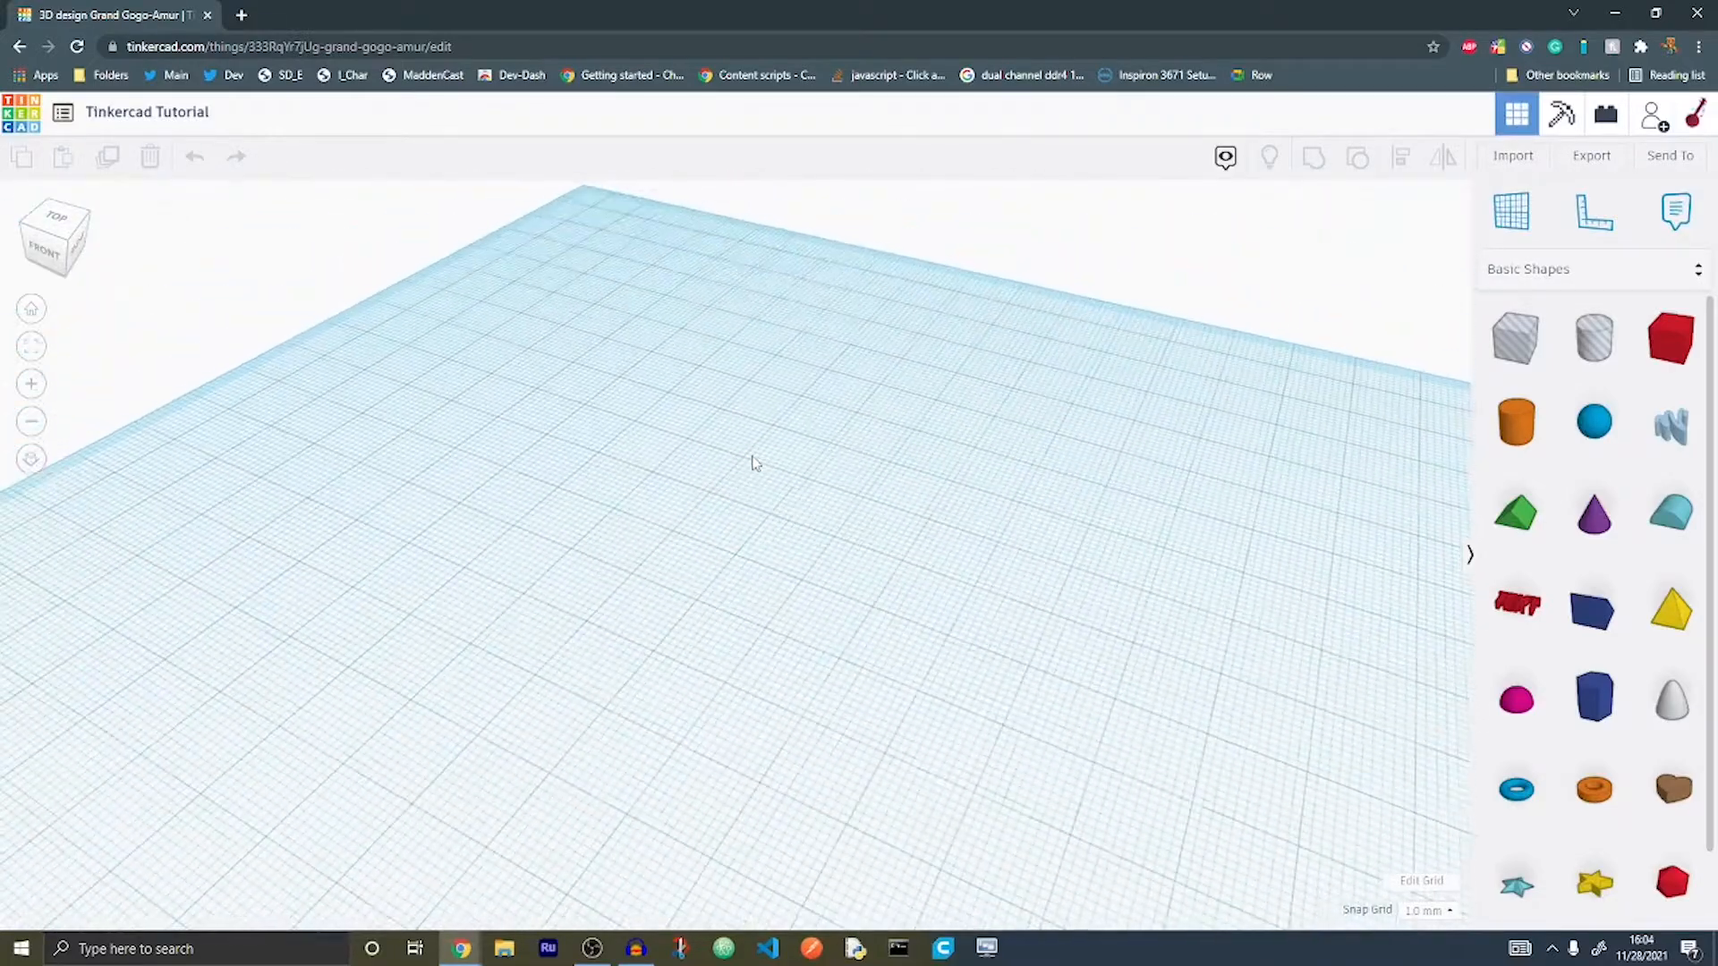
pyautogui.scroll(2, 510, 384)
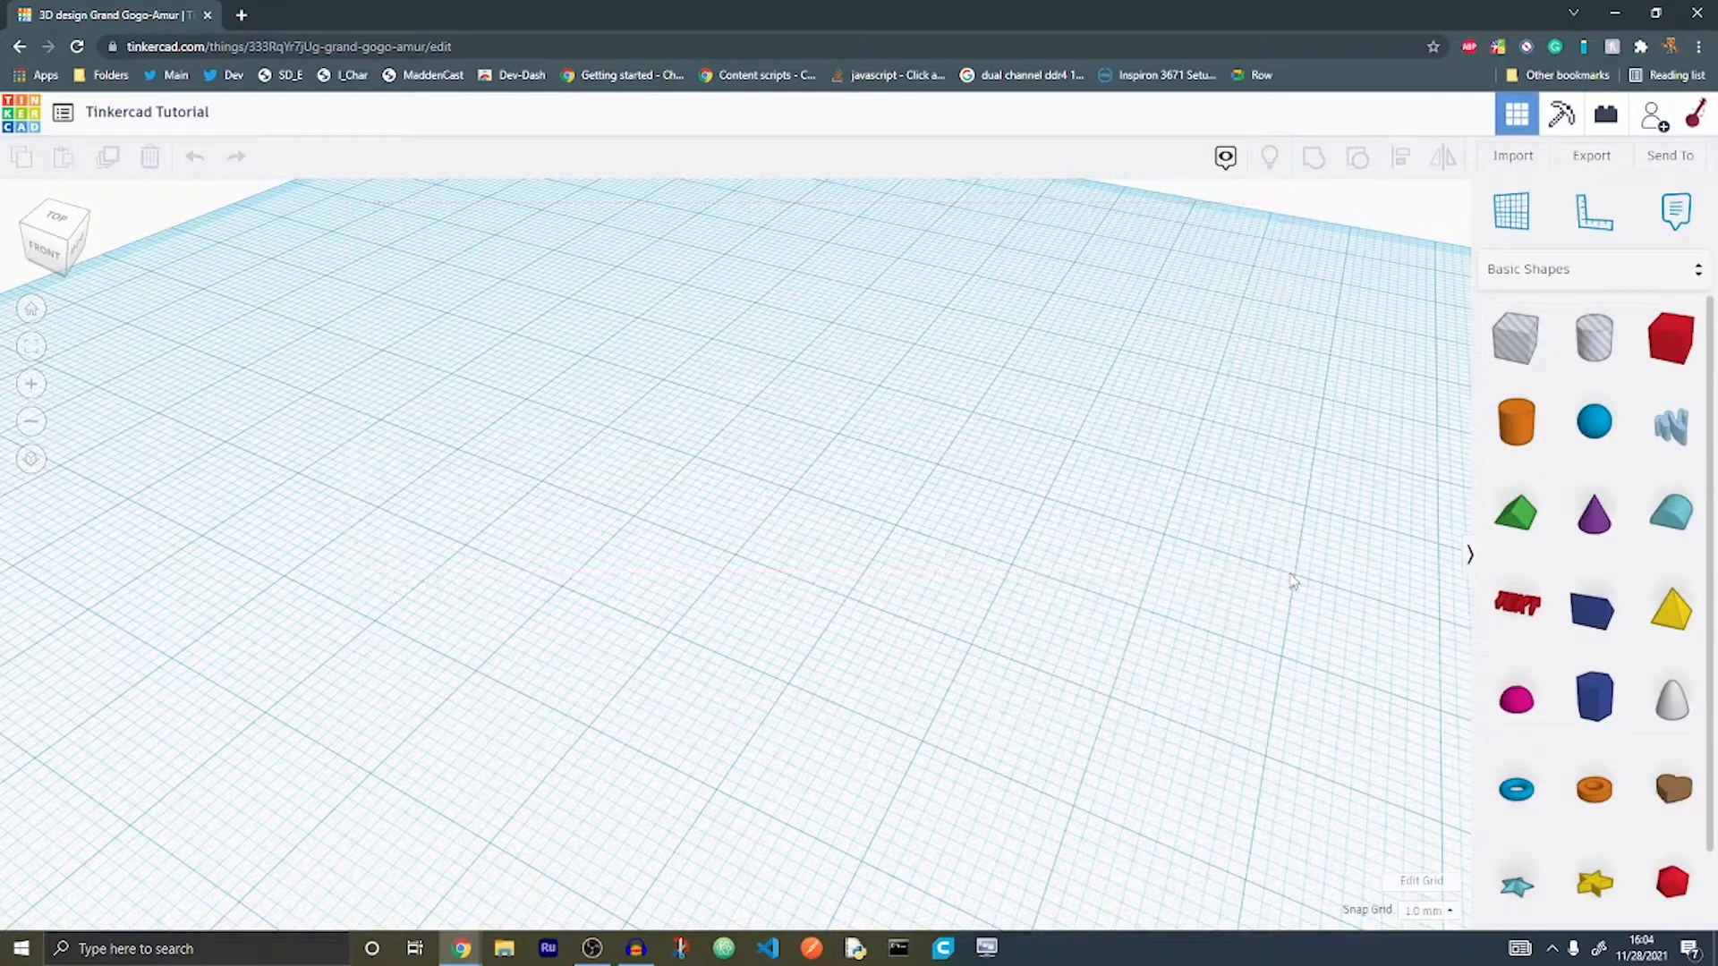
pyautogui.moveTo(1384, 405); pyautogui.dragTo(1054, 350, button='right')
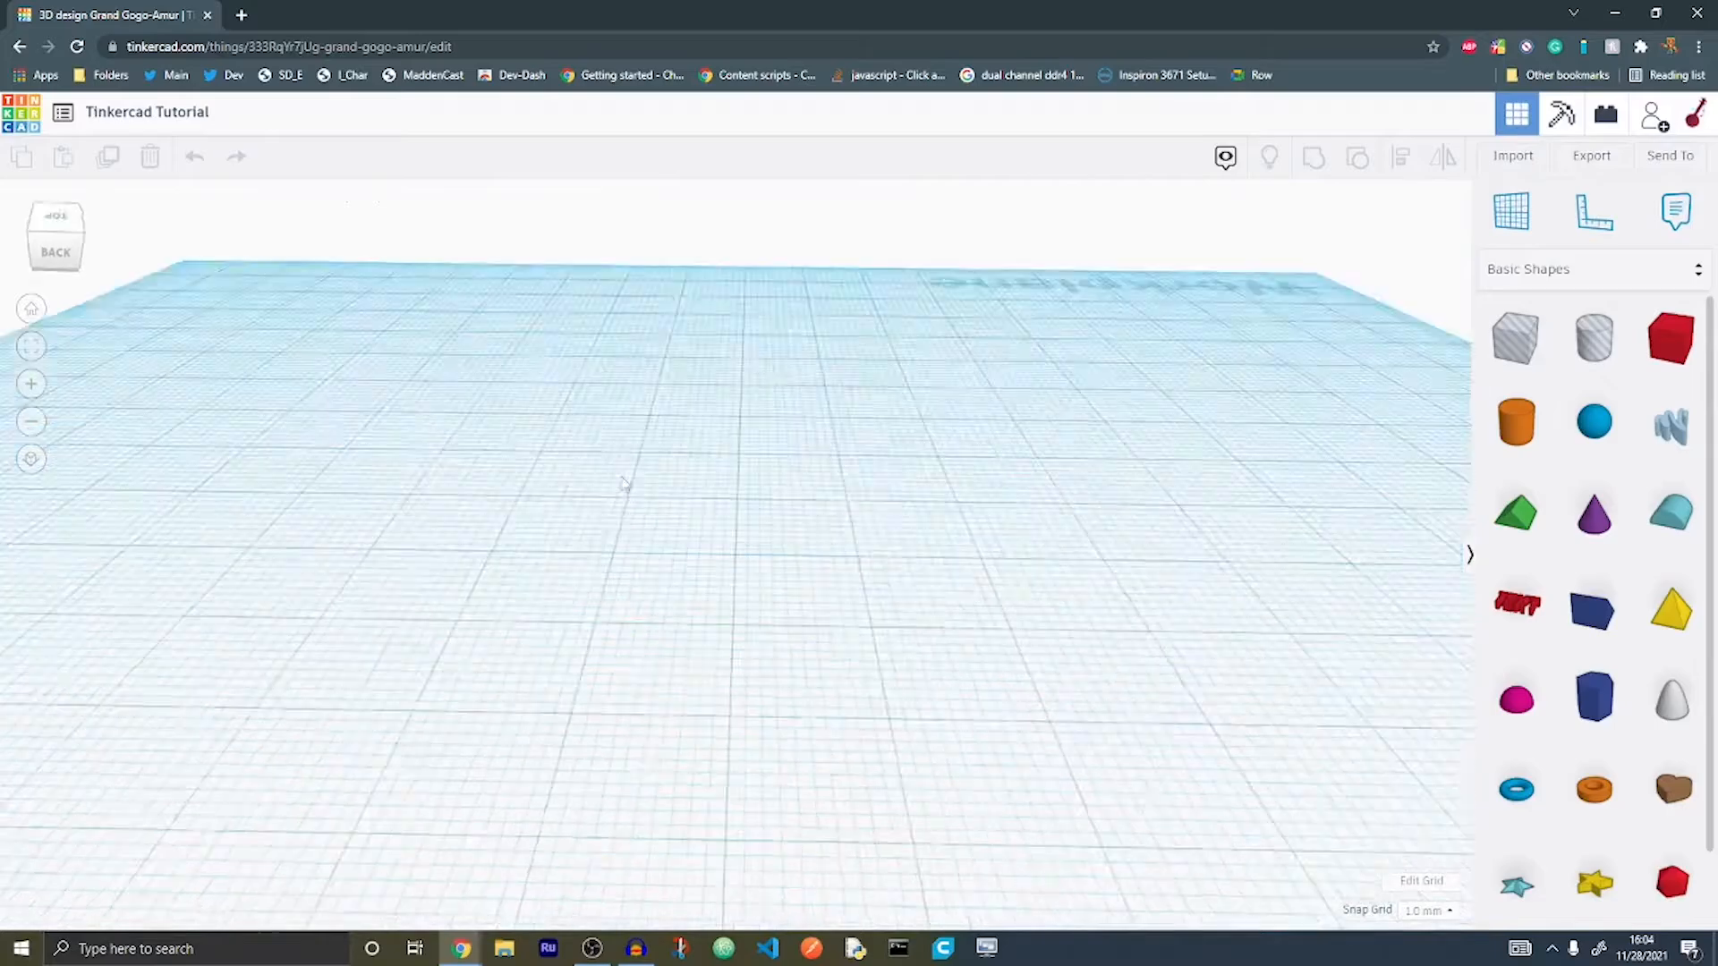
pyautogui.moveTo(624, 483); pyautogui.dragTo(1204, 377, button='right')
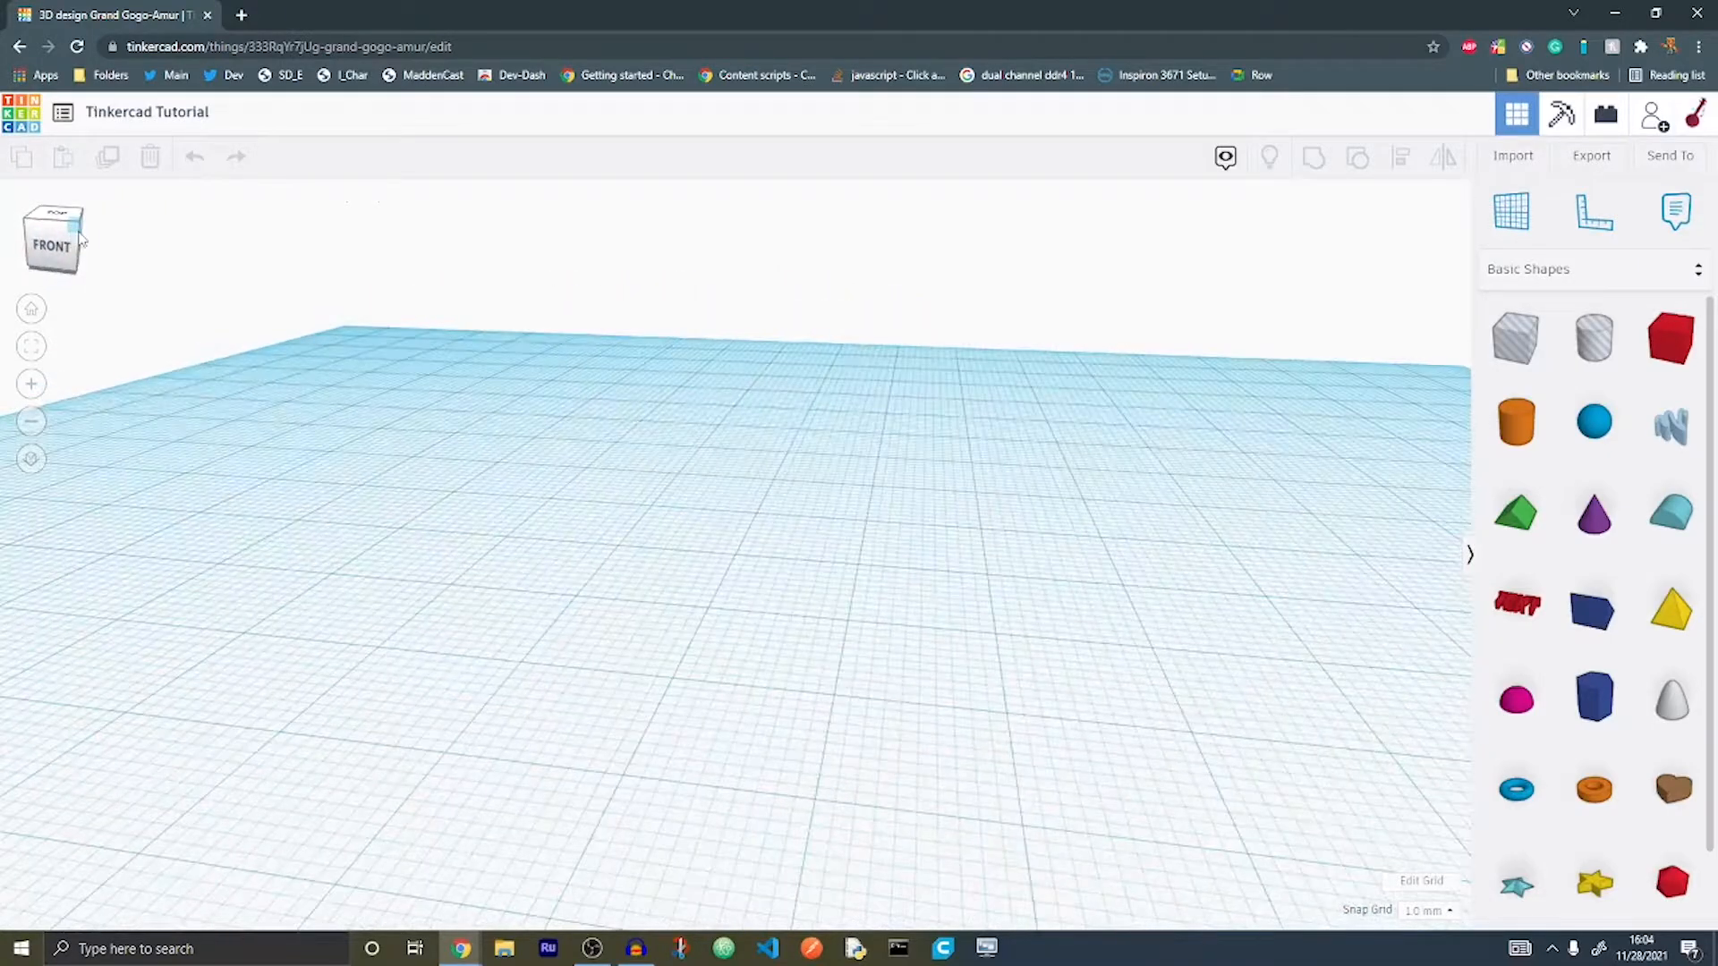
# Step: View the workplane from the front, corner and right orientations of the view cube, ending at the top-front orientation
pyautogui.moveTo(72, 257)
pyautogui.mouseDown()
pyautogui.moveTo(61, 226)
pyautogui.moveTo(46, 234)
pyautogui.mouseUp()
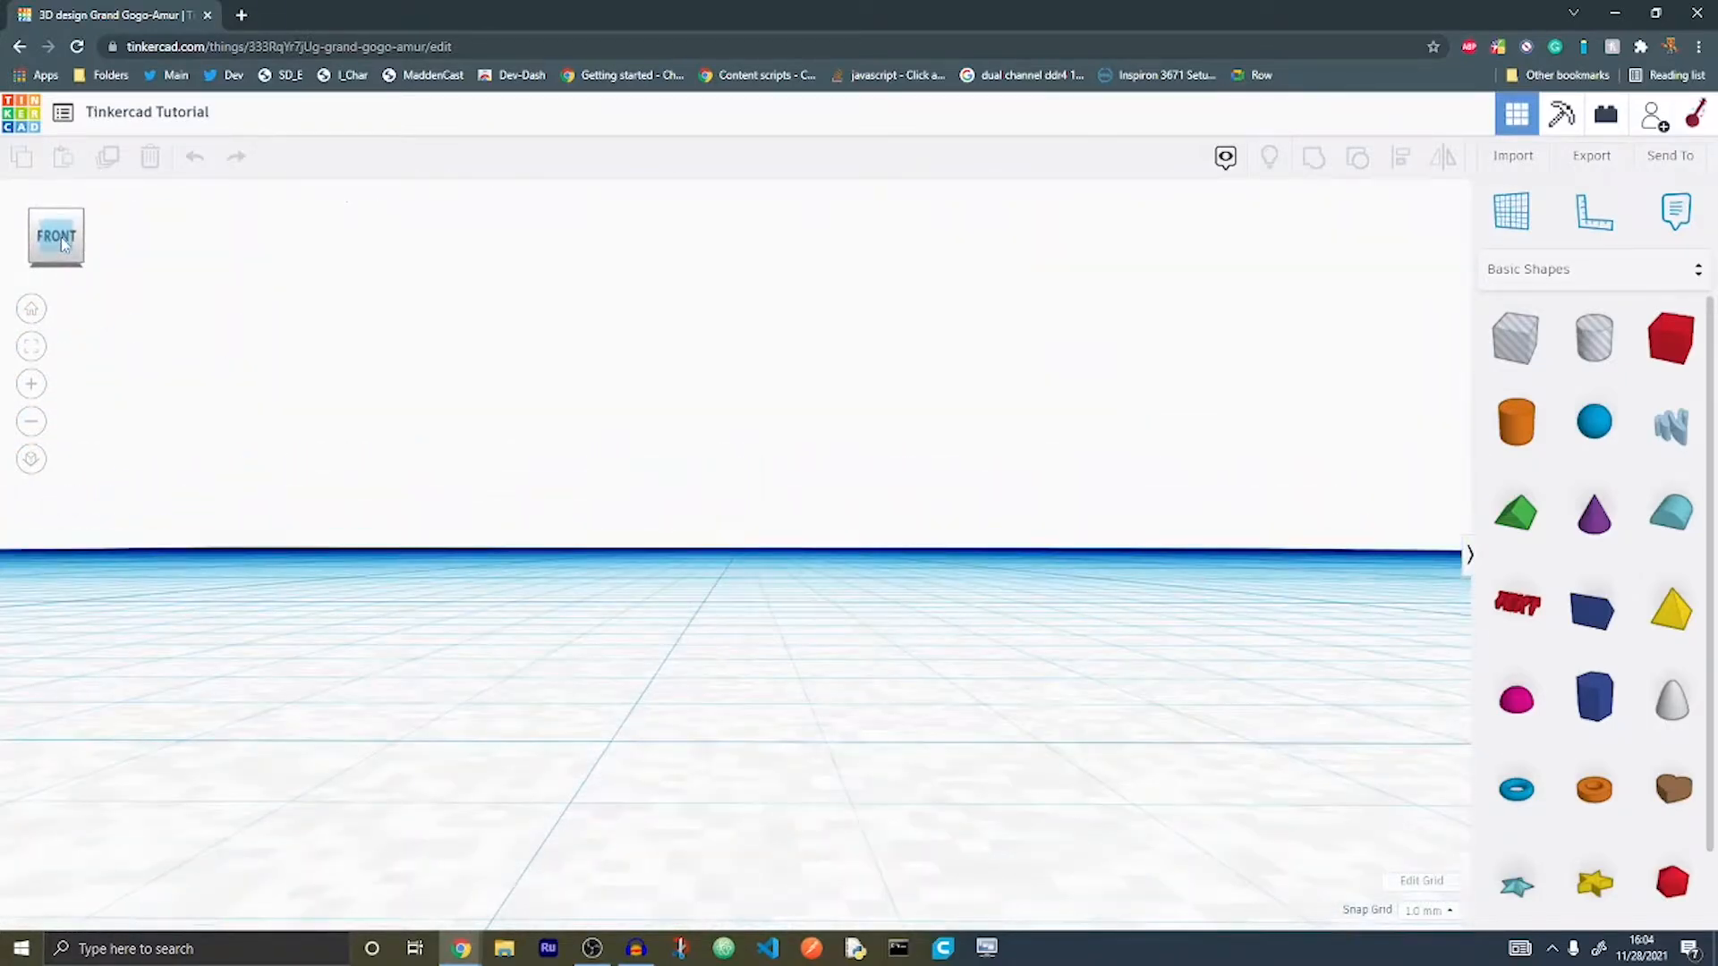
pyautogui.moveTo(63, 243); pyautogui.dragTo(59, 243)
pyautogui.click(59, 243)
pyautogui.click(81, 266)
pyautogui.click(93, 229)
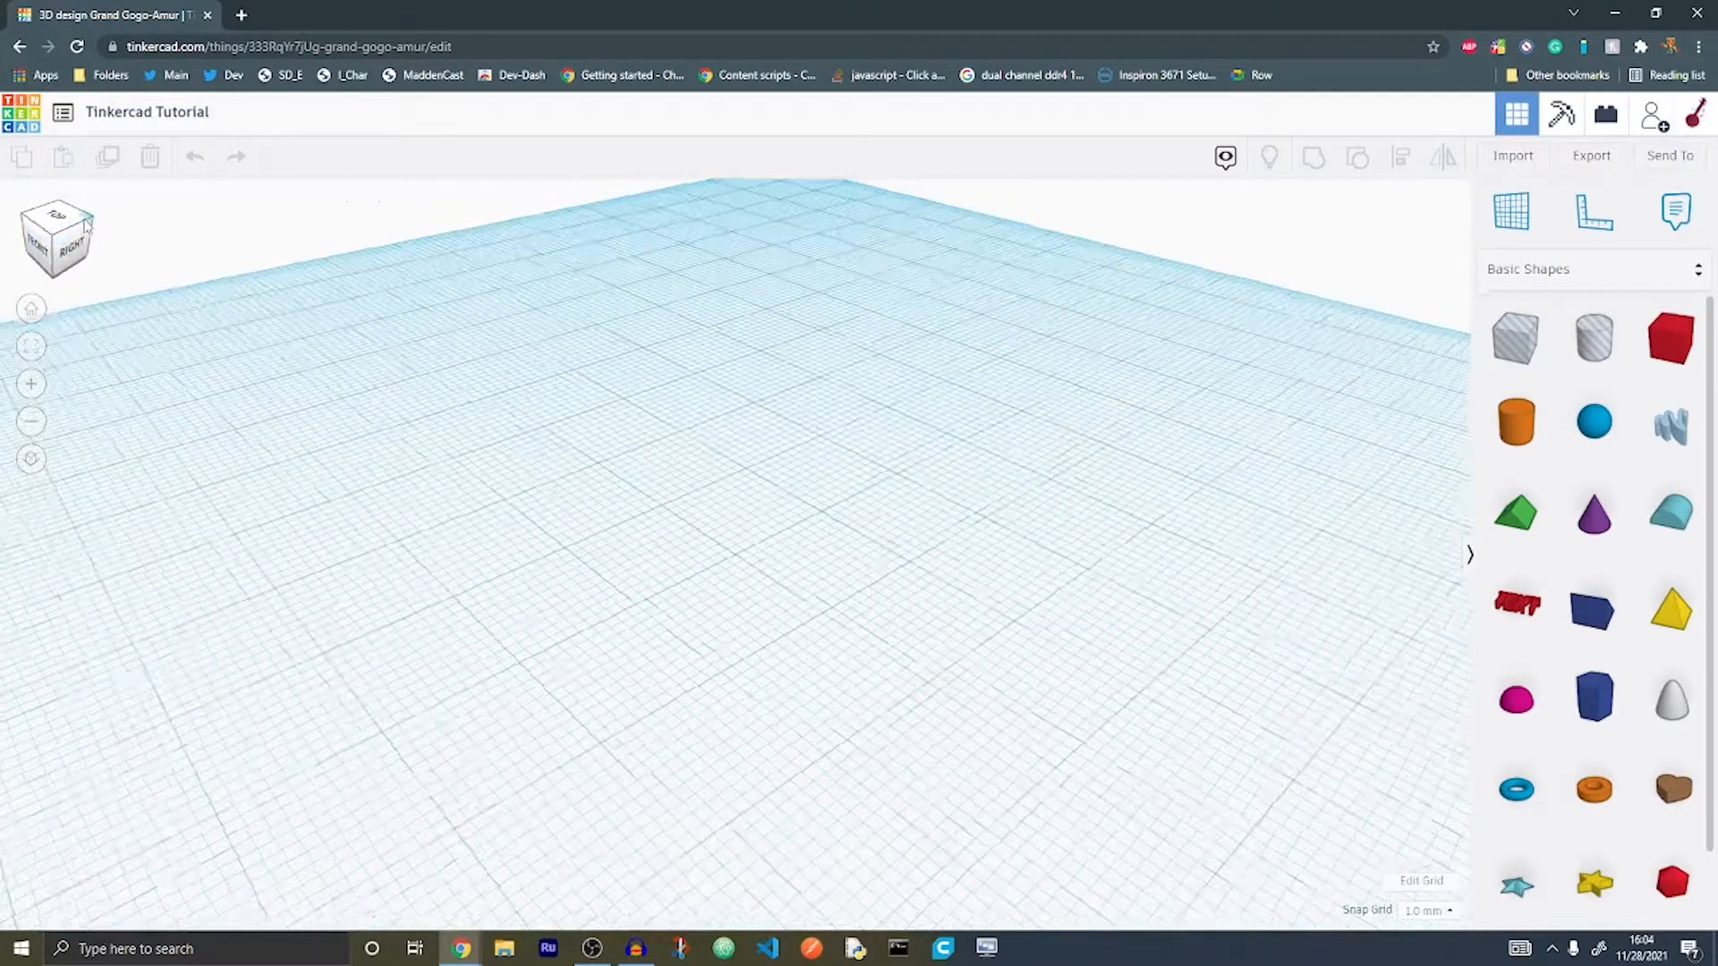
pyautogui.click(93, 228)
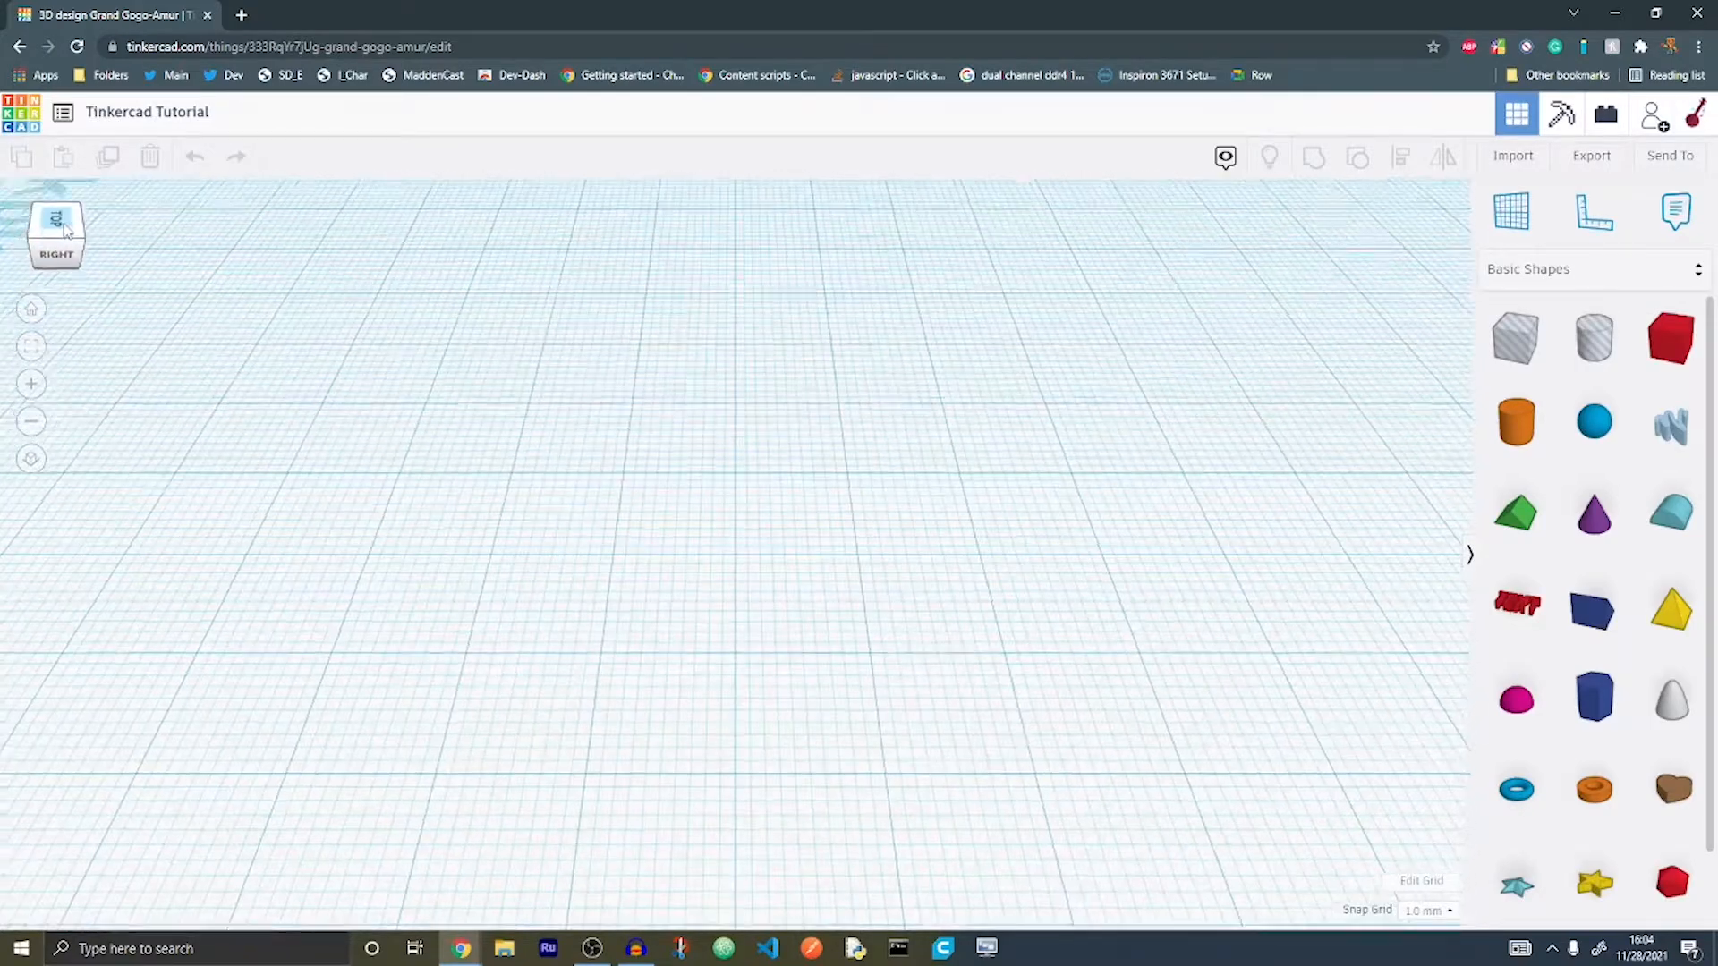
pyautogui.click(94, 225)
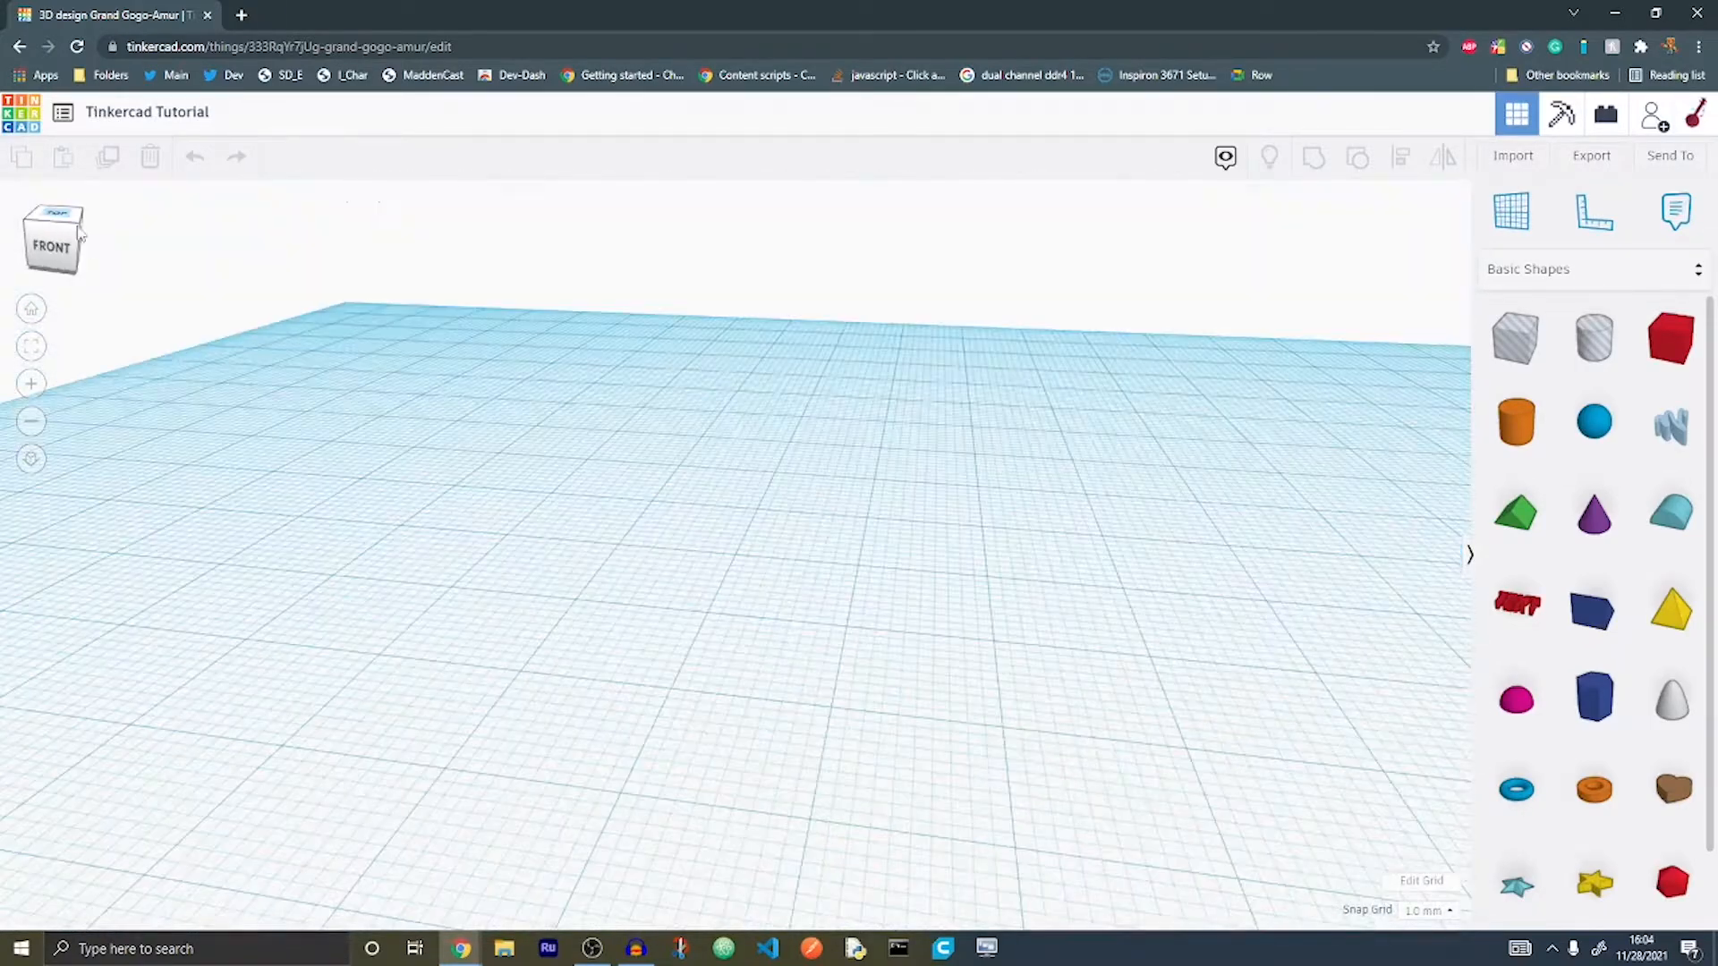
pyautogui.click(57, 213)
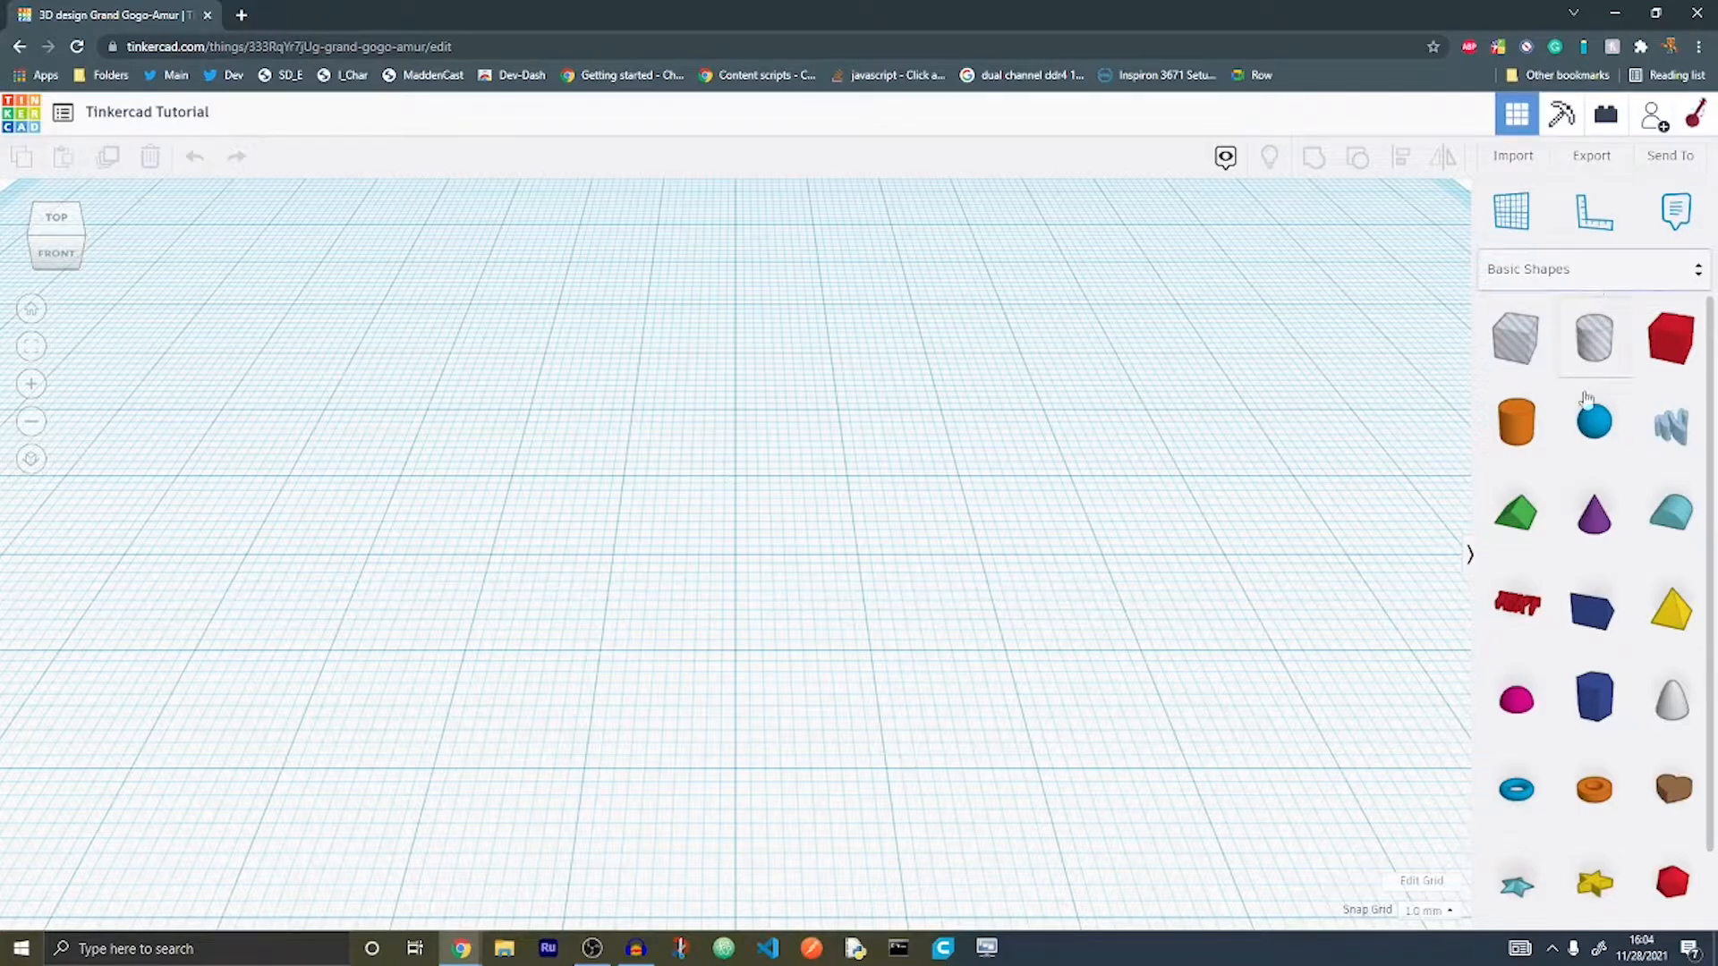
# Step: Browse the Shapes Library categories and look through the Basic Shapes collection
pyautogui.scroll(-2, 1596, 402)
pyautogui.scroll(2, 1593, 376)
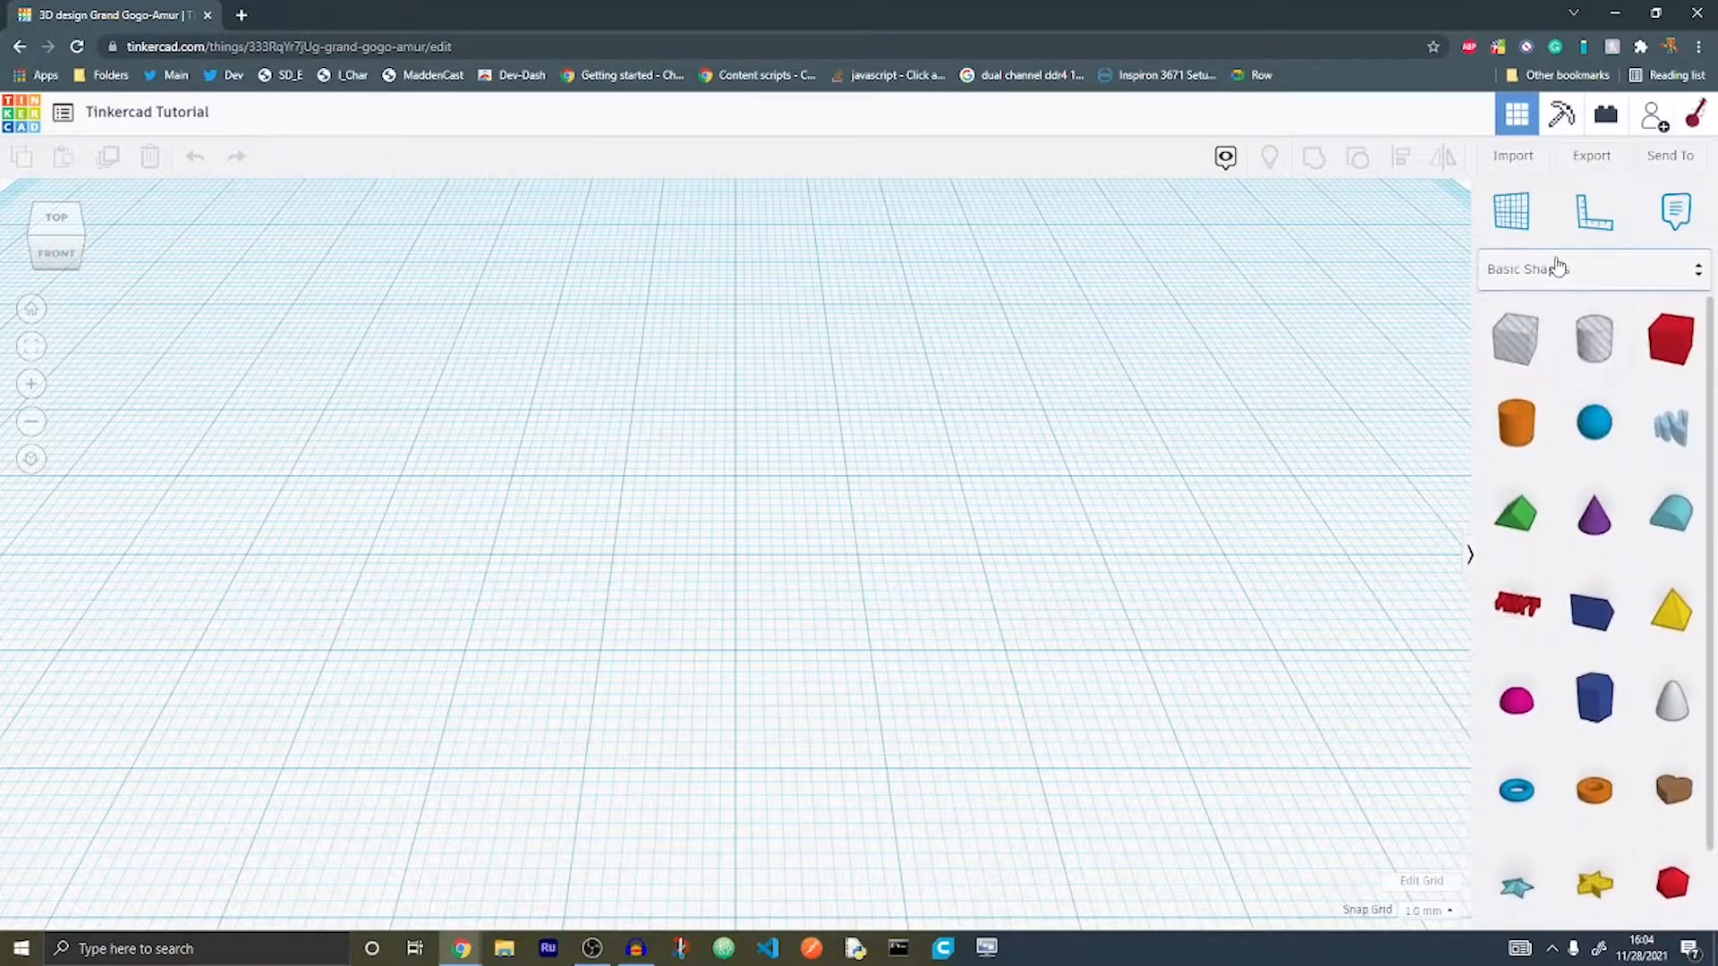
pyautogui.click(1560, 269)
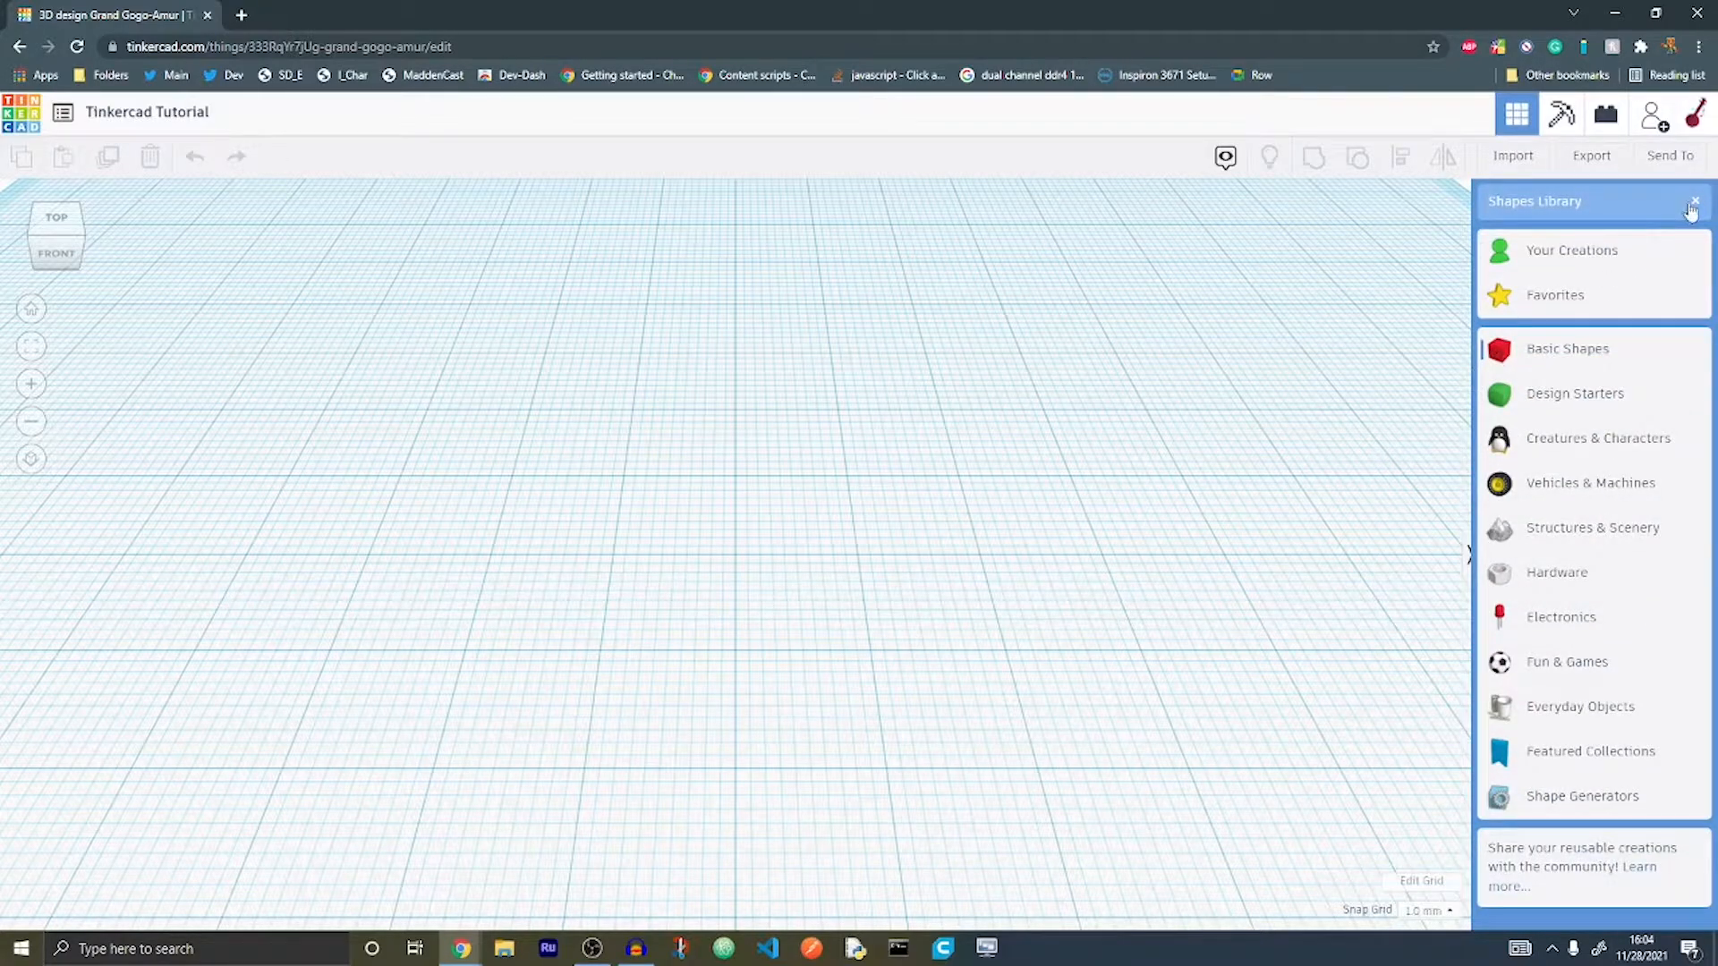
pyautogui.click(1587, 344)
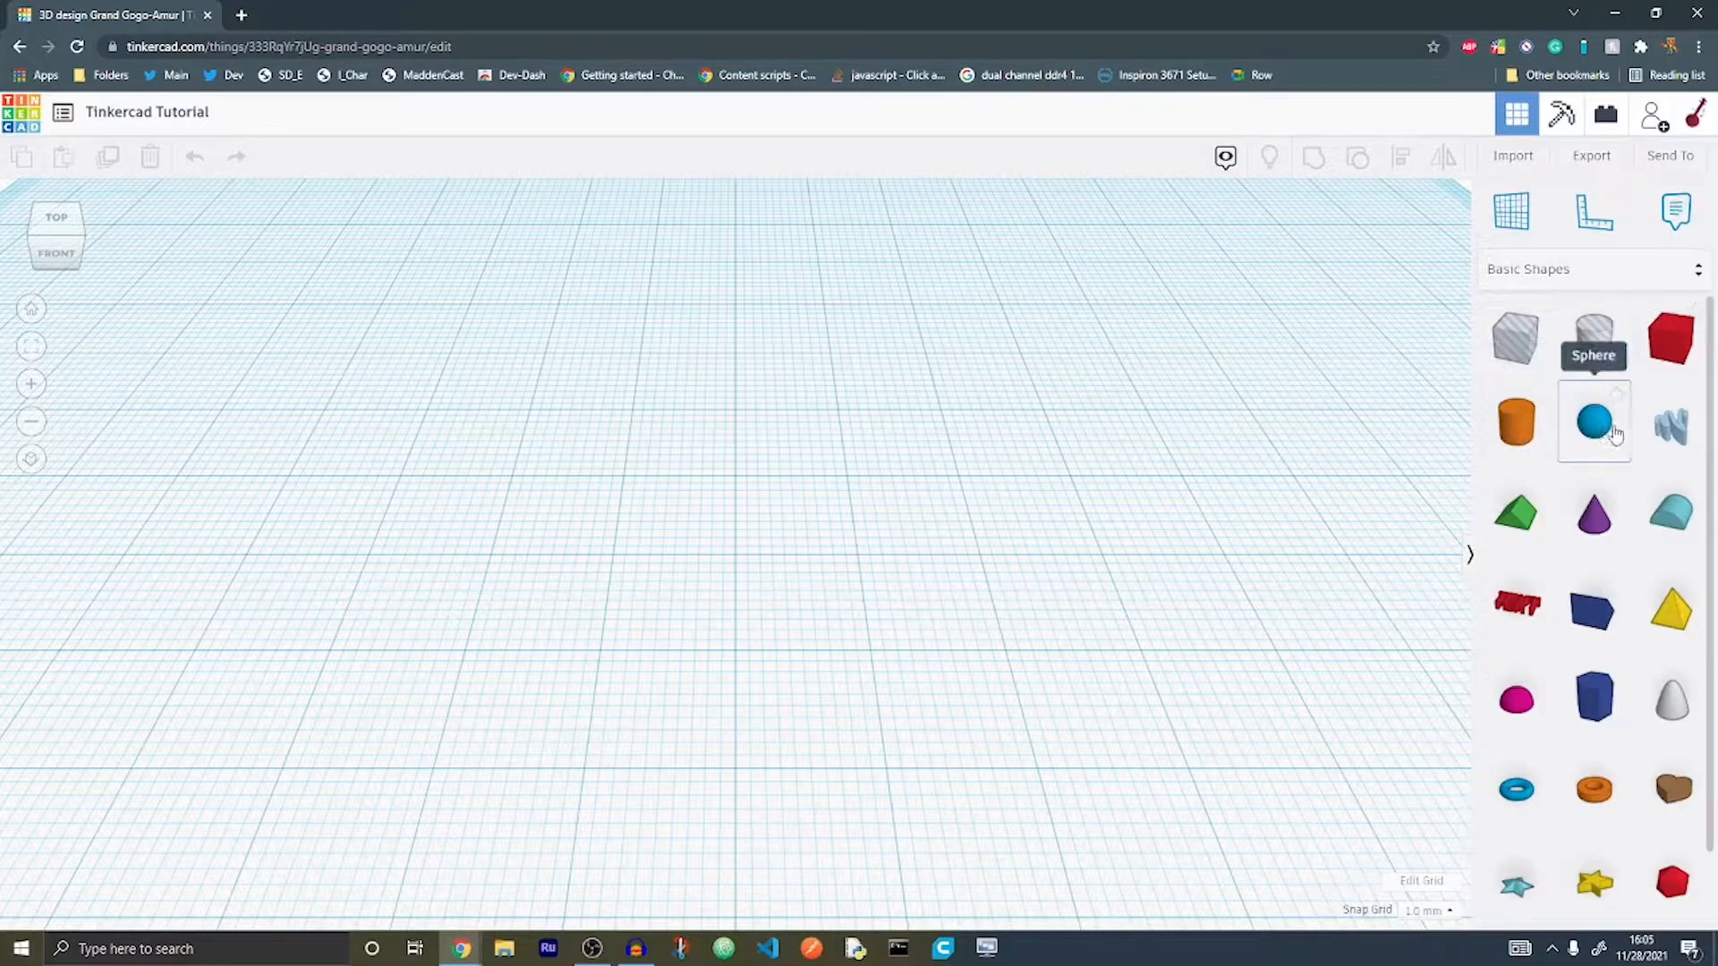
pyautogui.scroll(-1, 1581, 669)
pyautogui.scroll(-1, 1580, 671)
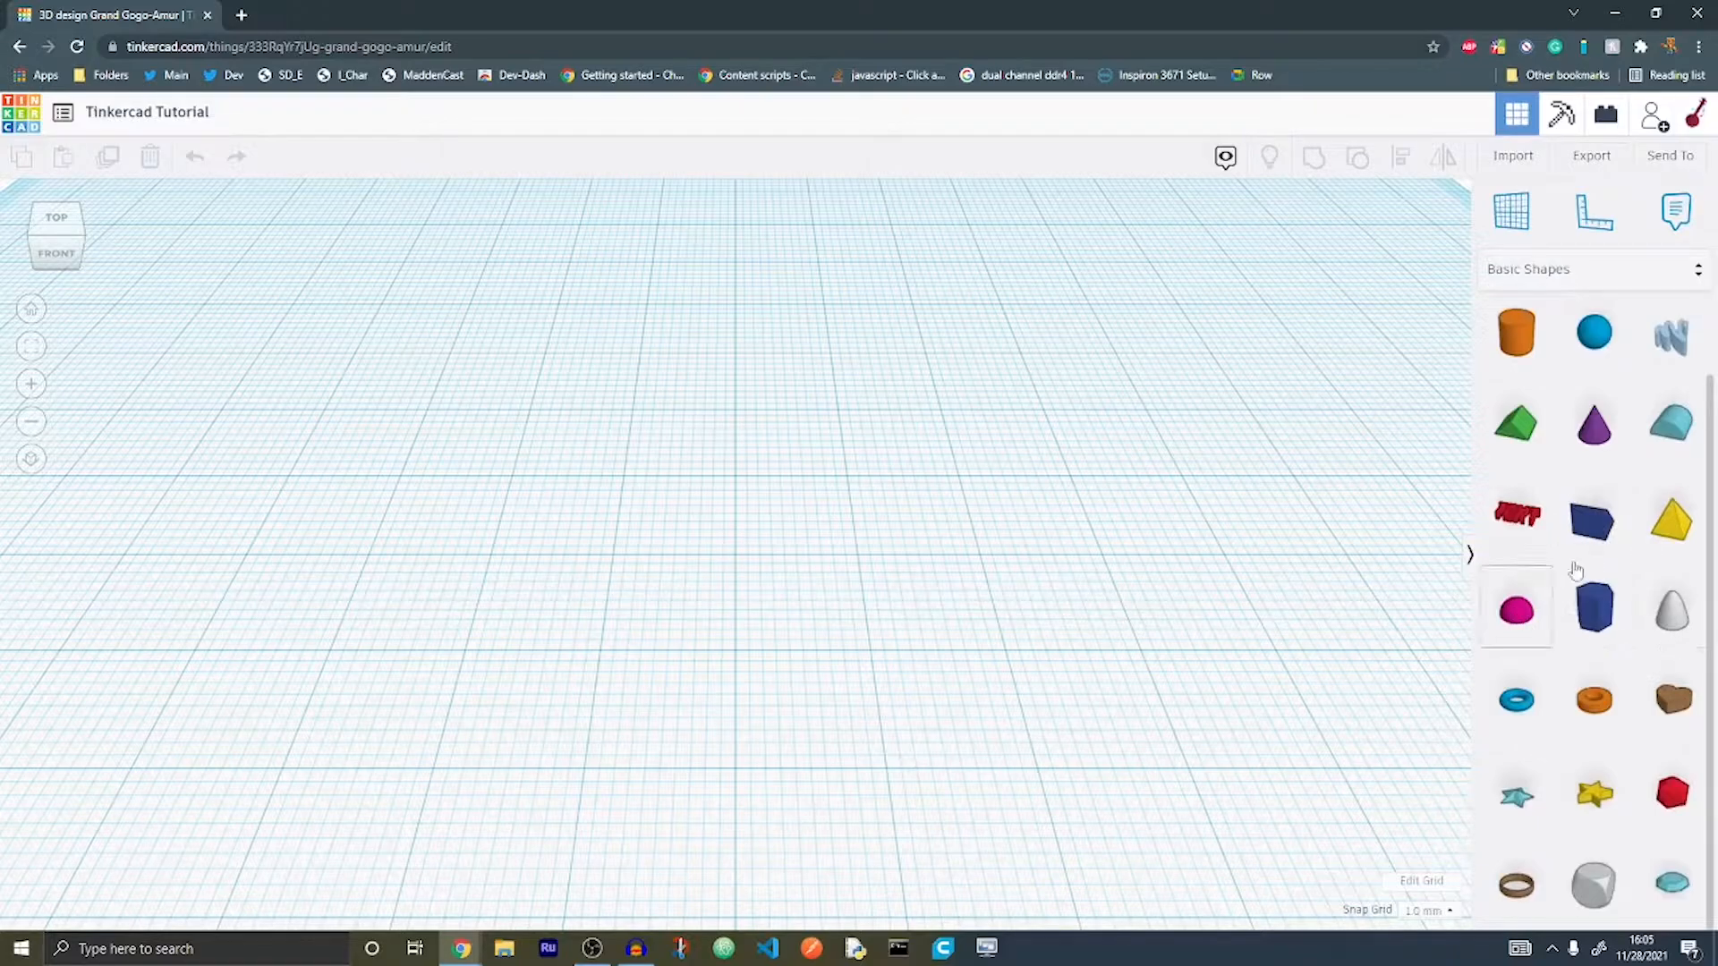
pyautogui.scroll(2, 1553, 530)
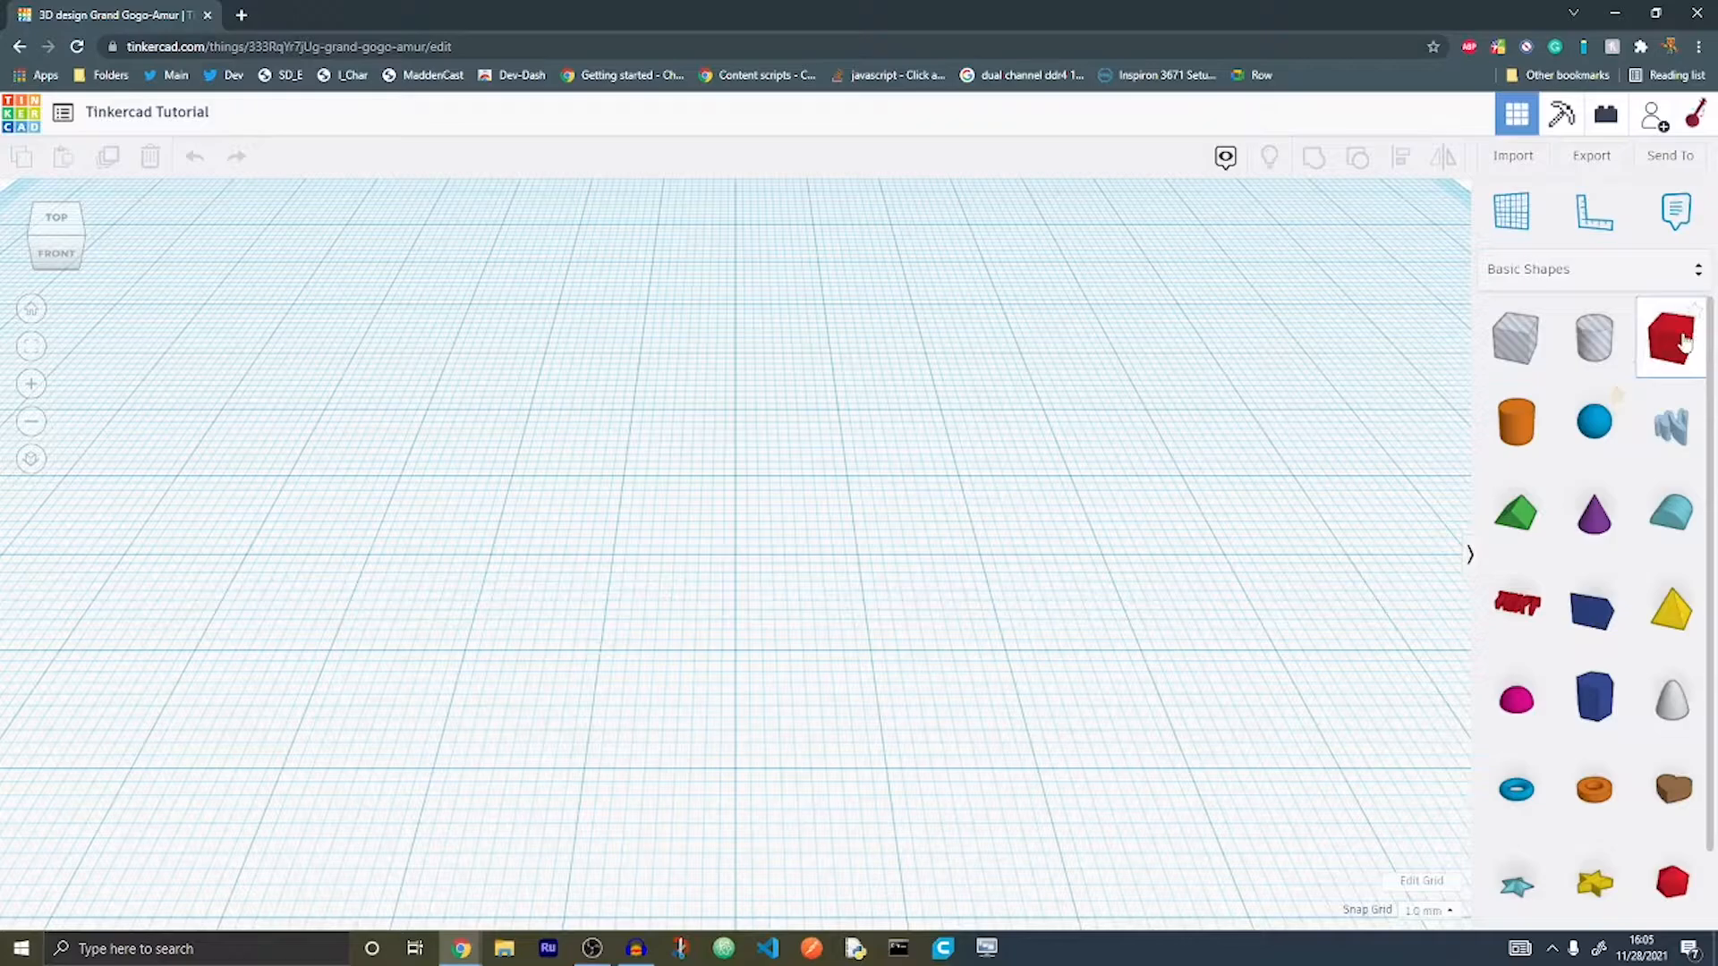
# Step: Place a solid red box on the workplane and move it near the center
pyautogui.moveTo(1675, 345); pyautogui.dragTo(1128, 356)
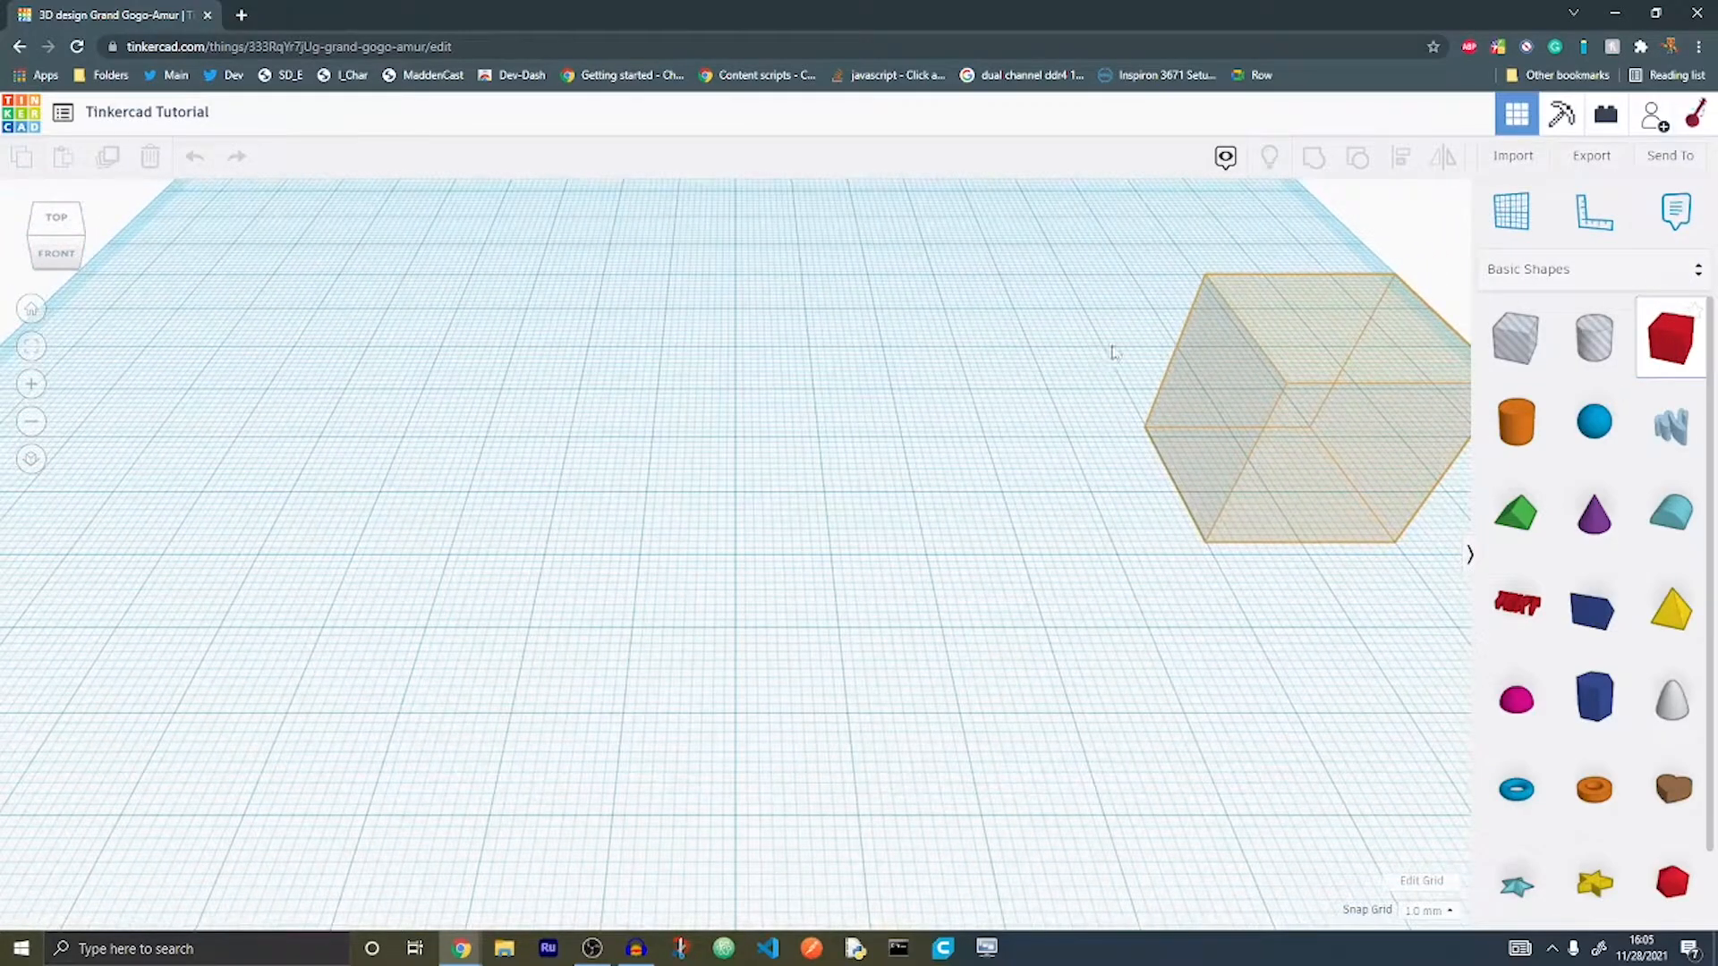
pyautogui.moveTo(1246, 367); pyautogui.dragTo(1188, 378)
pyautogui.moveTo(1235, 296); pyautogui.dragTo(1238, 273)
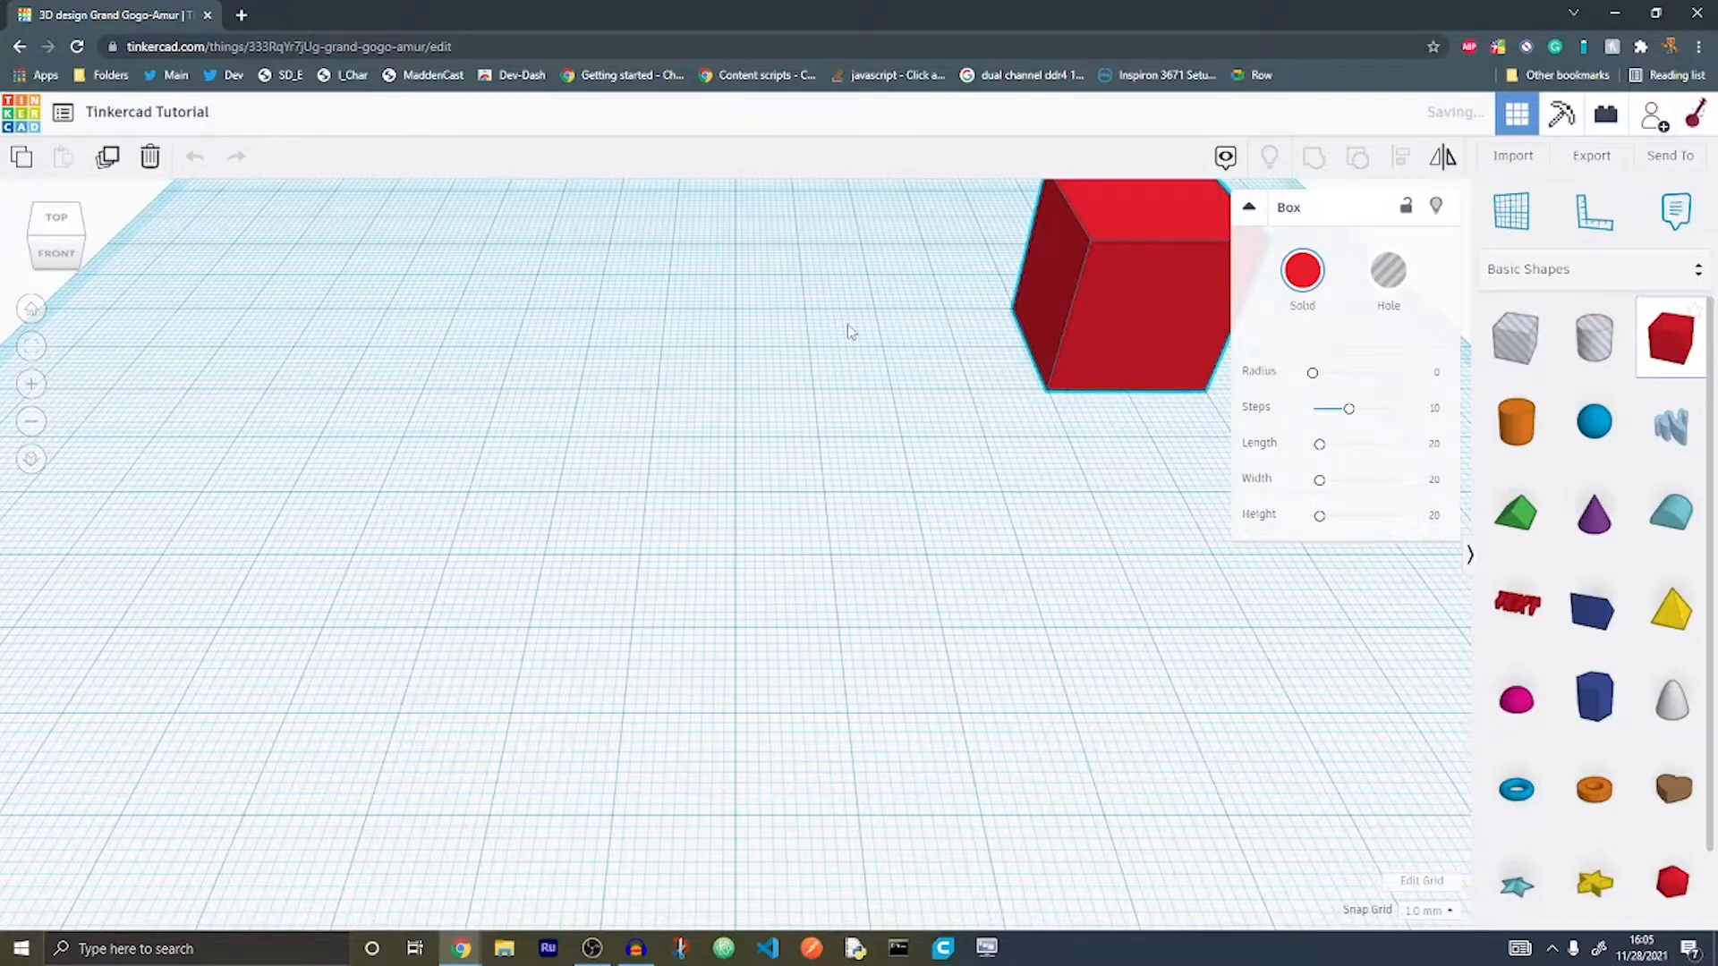
pyautogui.scroll(-6, 850, 331)
pyautogui.scroll(3, 883, 419)
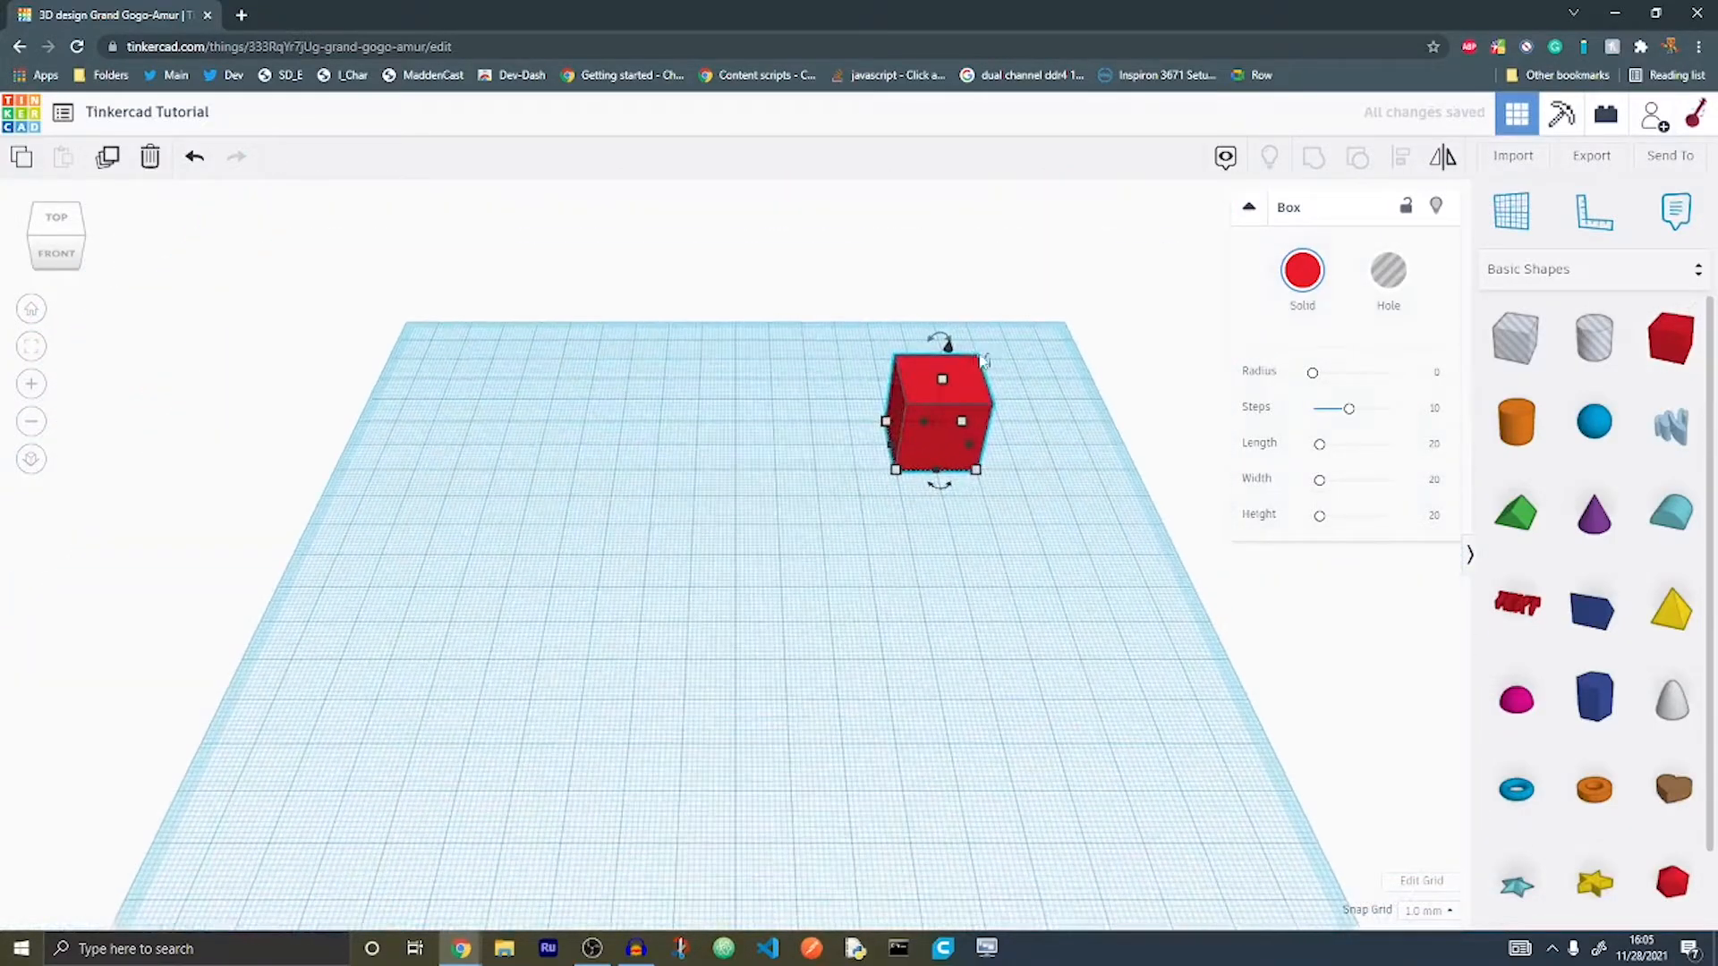
pyautogui.scroll(2, 984, 361)
pyautogui.moveTo(938, 374); pyautogui.dragTo(777, 517)
# Step: Try rotating the box about its vertical axis and set the rotation angle back to 0°
pyautogui.moveTo(924, 537); pyautogui.dragTo(771, 398, button='right')
pyautogui.scroll(2, 791, 396)
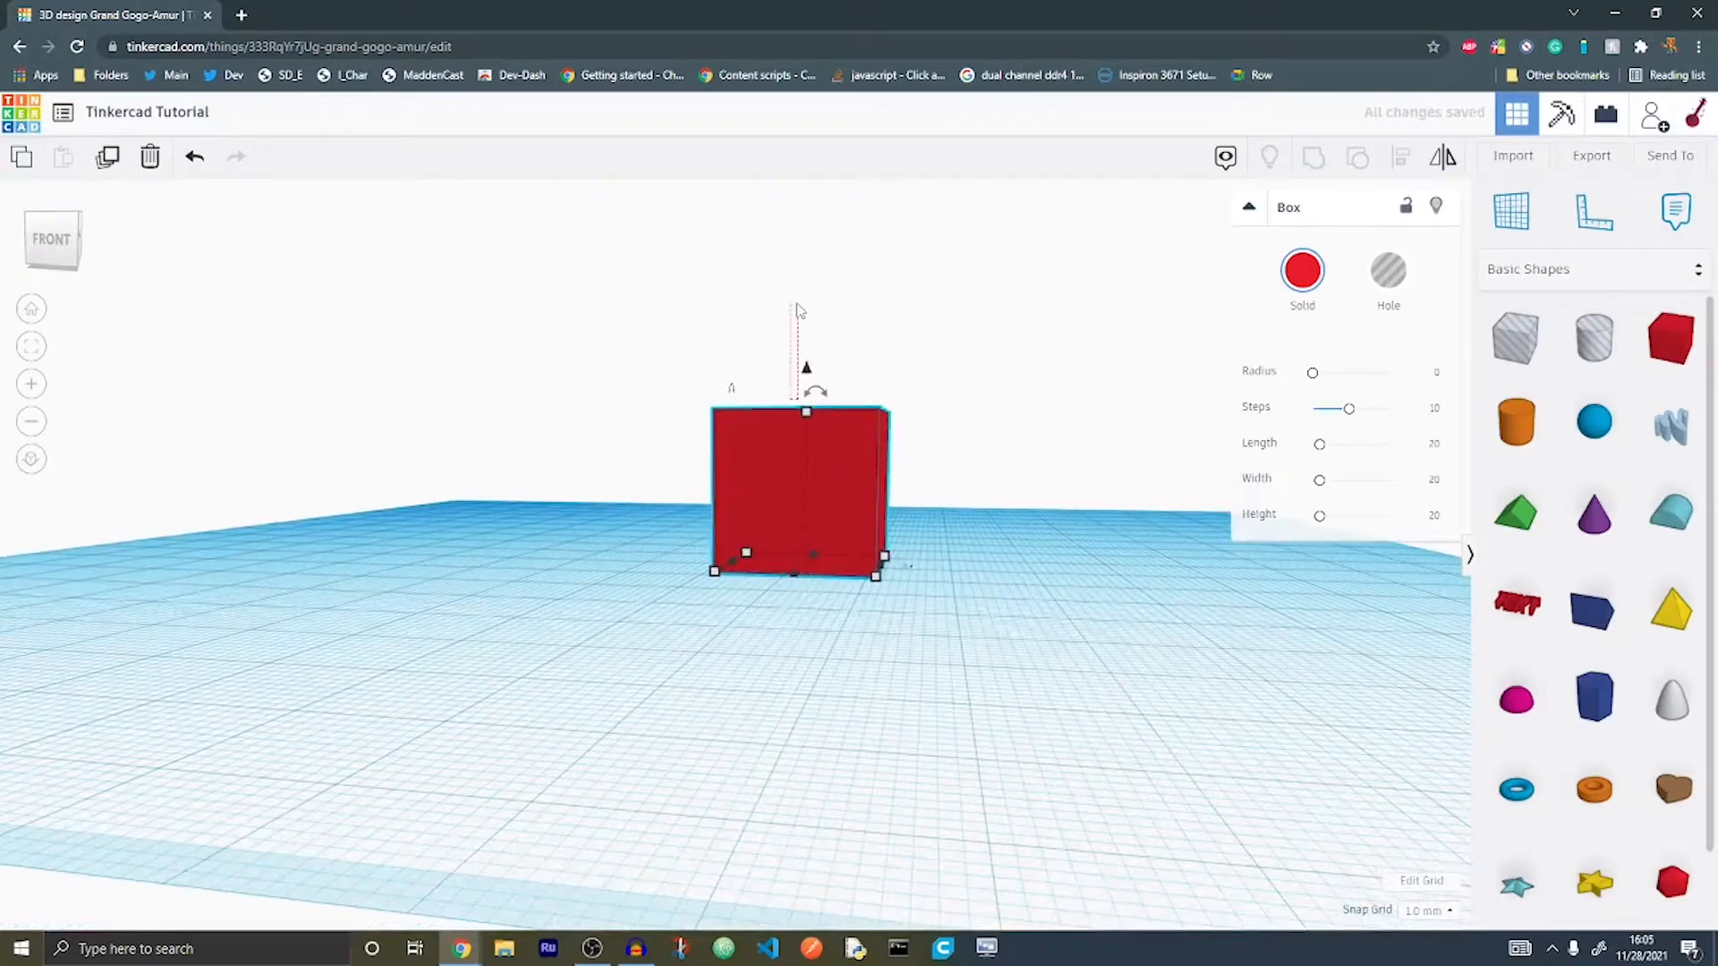
pyautogui.click(797, 320)
pyautogui.click(807, 440)
pyautogui.moveTo(814, 386)
pyautogui.mouseDown()
pyautogui.moveTo(812, 307)
pyautogui.moveTo(832, 338)
pyautogui.moveTo(830, 420)
pyautogui.moveTo(832, 376)
pyautogui.mouseUp()
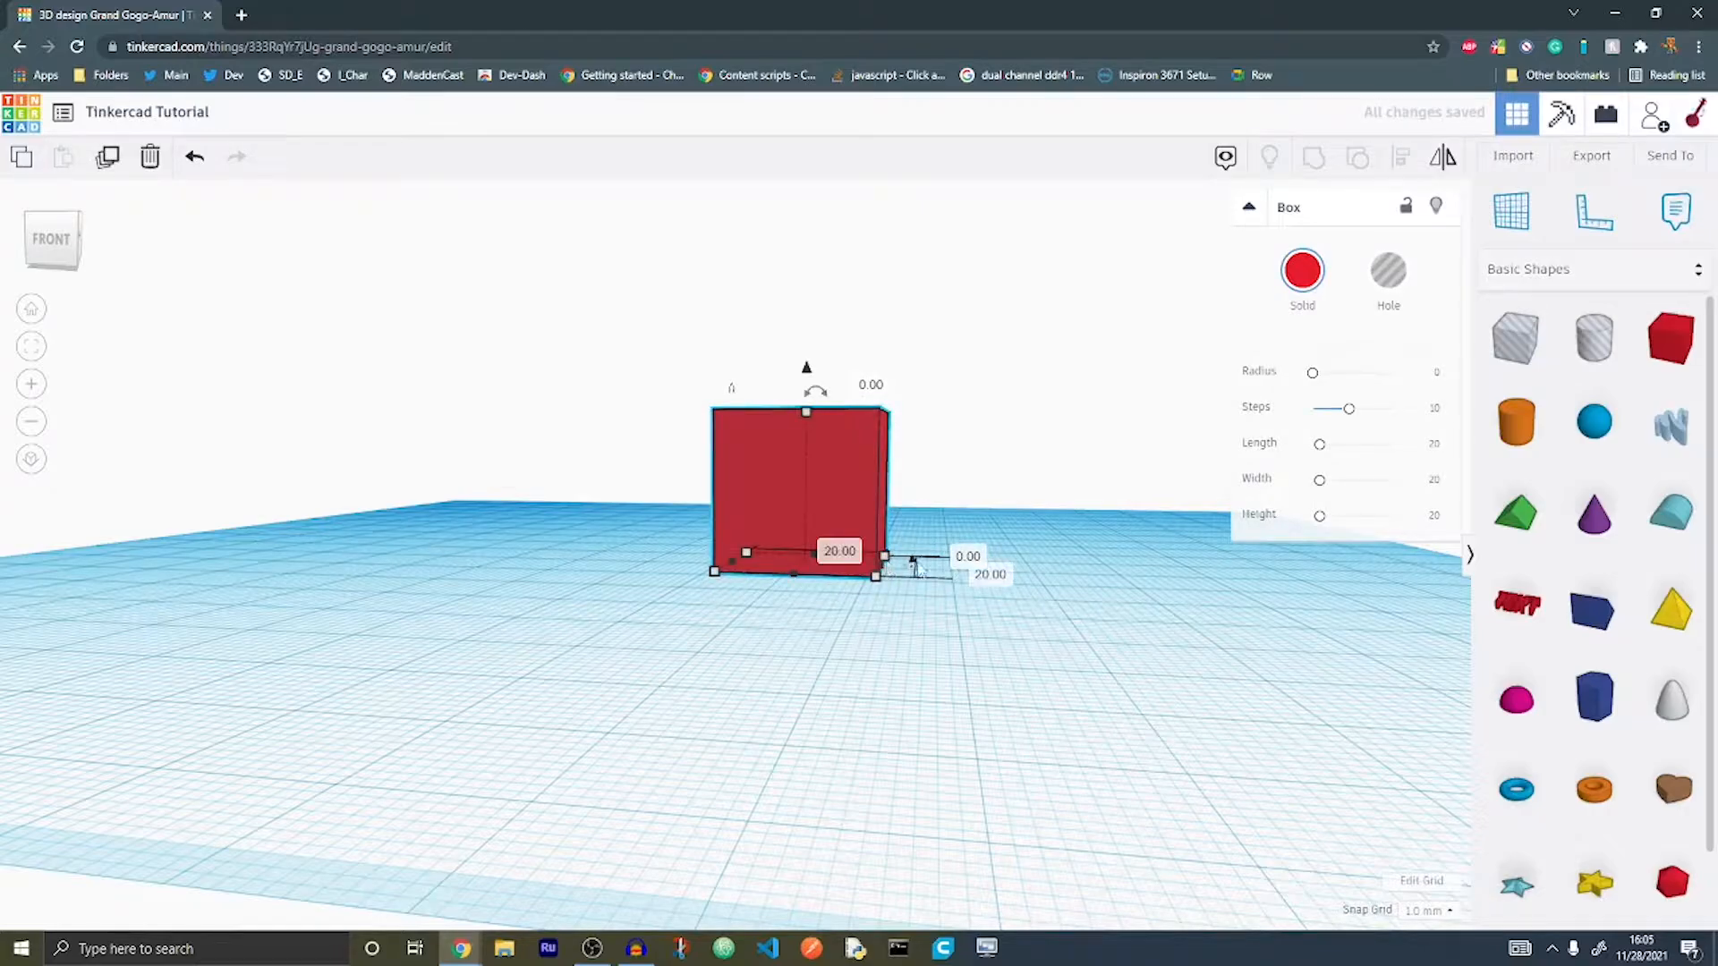
pyautogui.moveTo(1037, 315); pyautogui.dragTo(1003, 425, button='right')
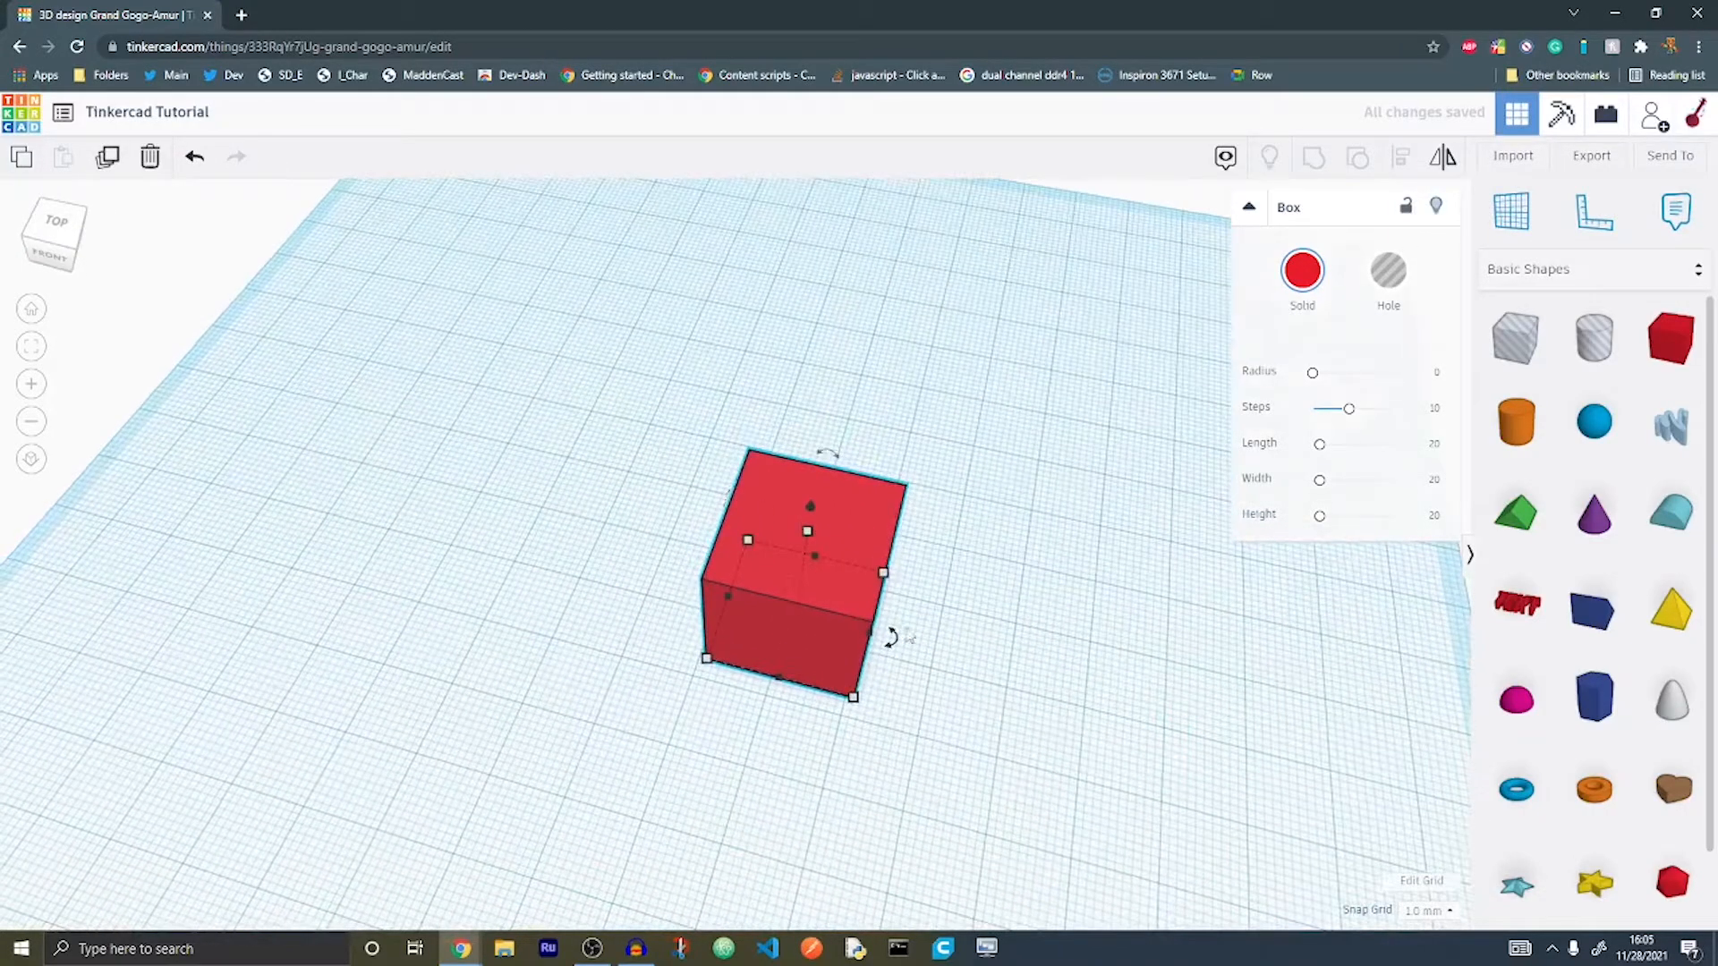
pyautogui.moveTo(832, 458); pyautogui.dragTo(800, 427)
pyautogui.moveTo(827, 436); pyautogui.dragTo(829, 434)
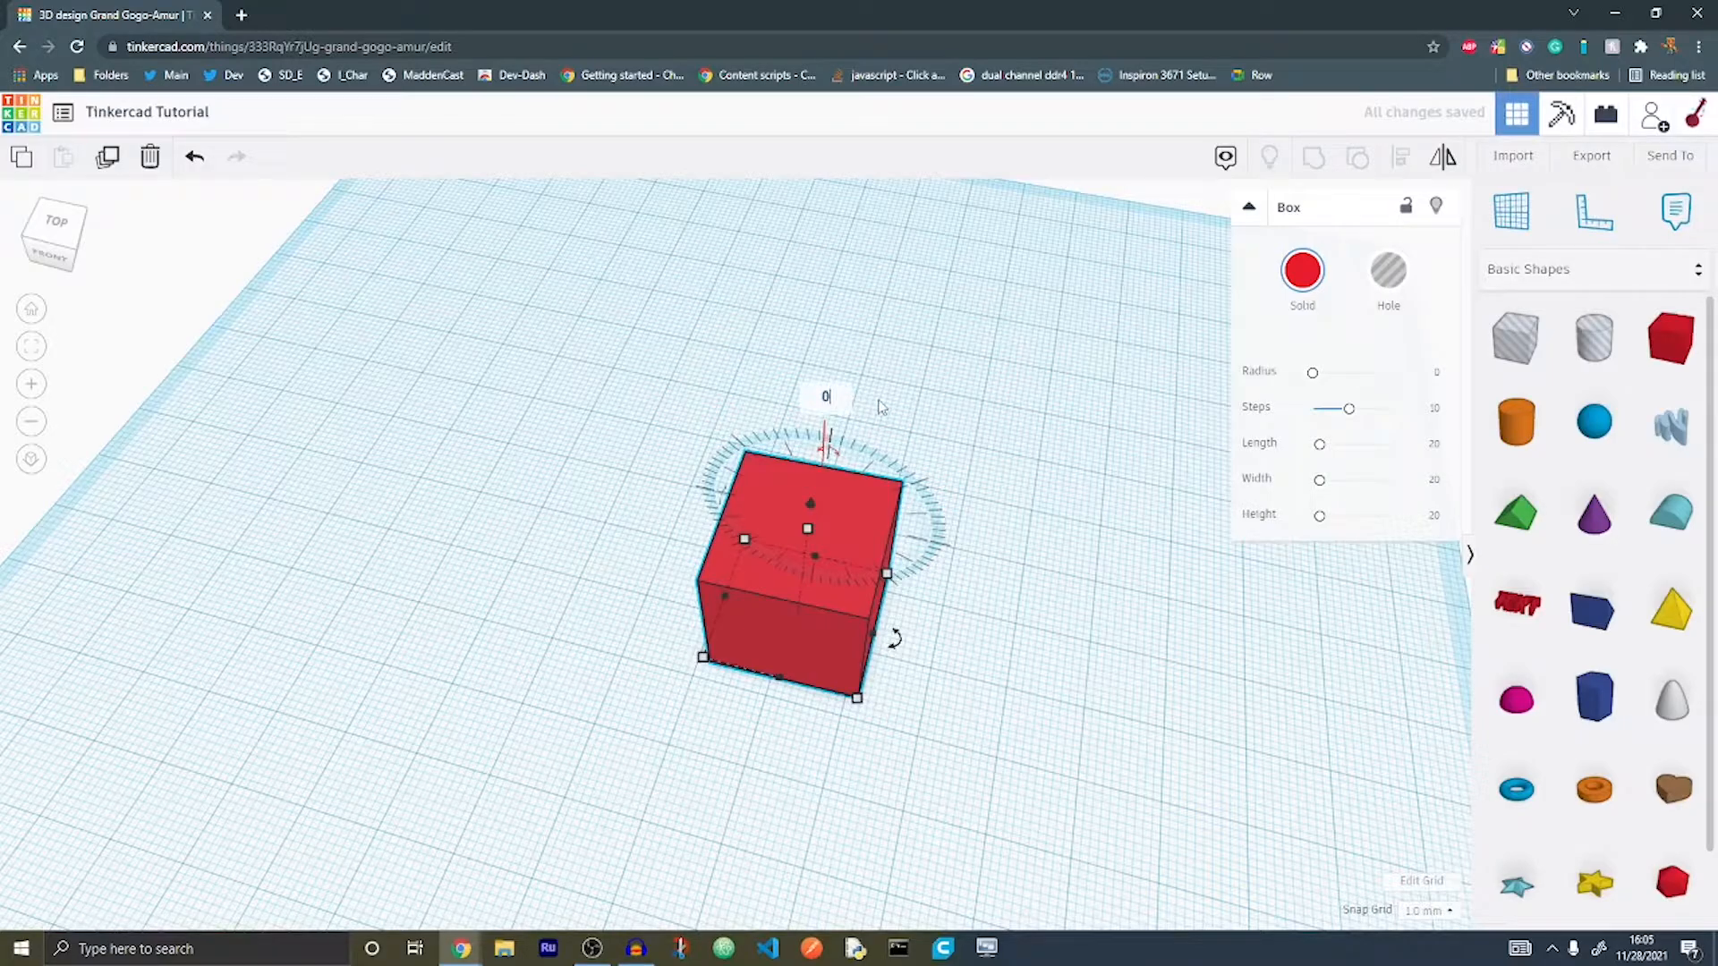
pyautogui.press('Return')
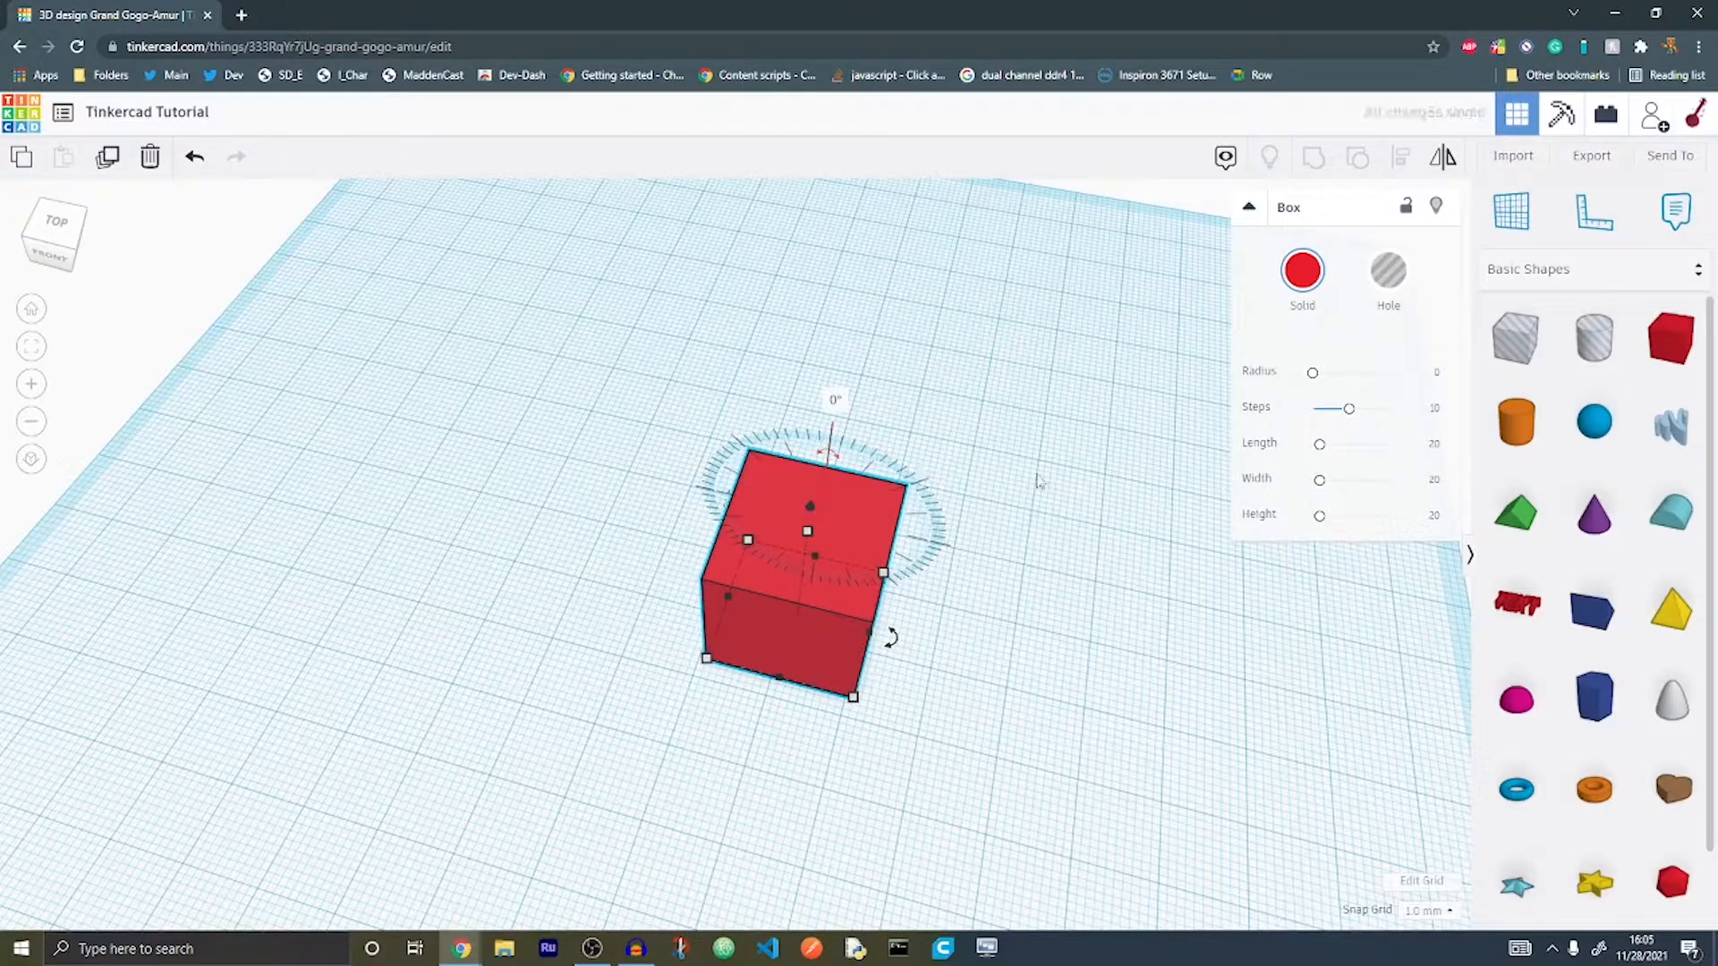
# Step: Inspect the box from the front and from above, and show the length and width dimensions at its base corner
pyautogui.click(1004, 420)
pyautogui.moveTo(980, 418); pyautogui.dragTo(1021, 358, button='right')
pyautogui.click(832, 463)
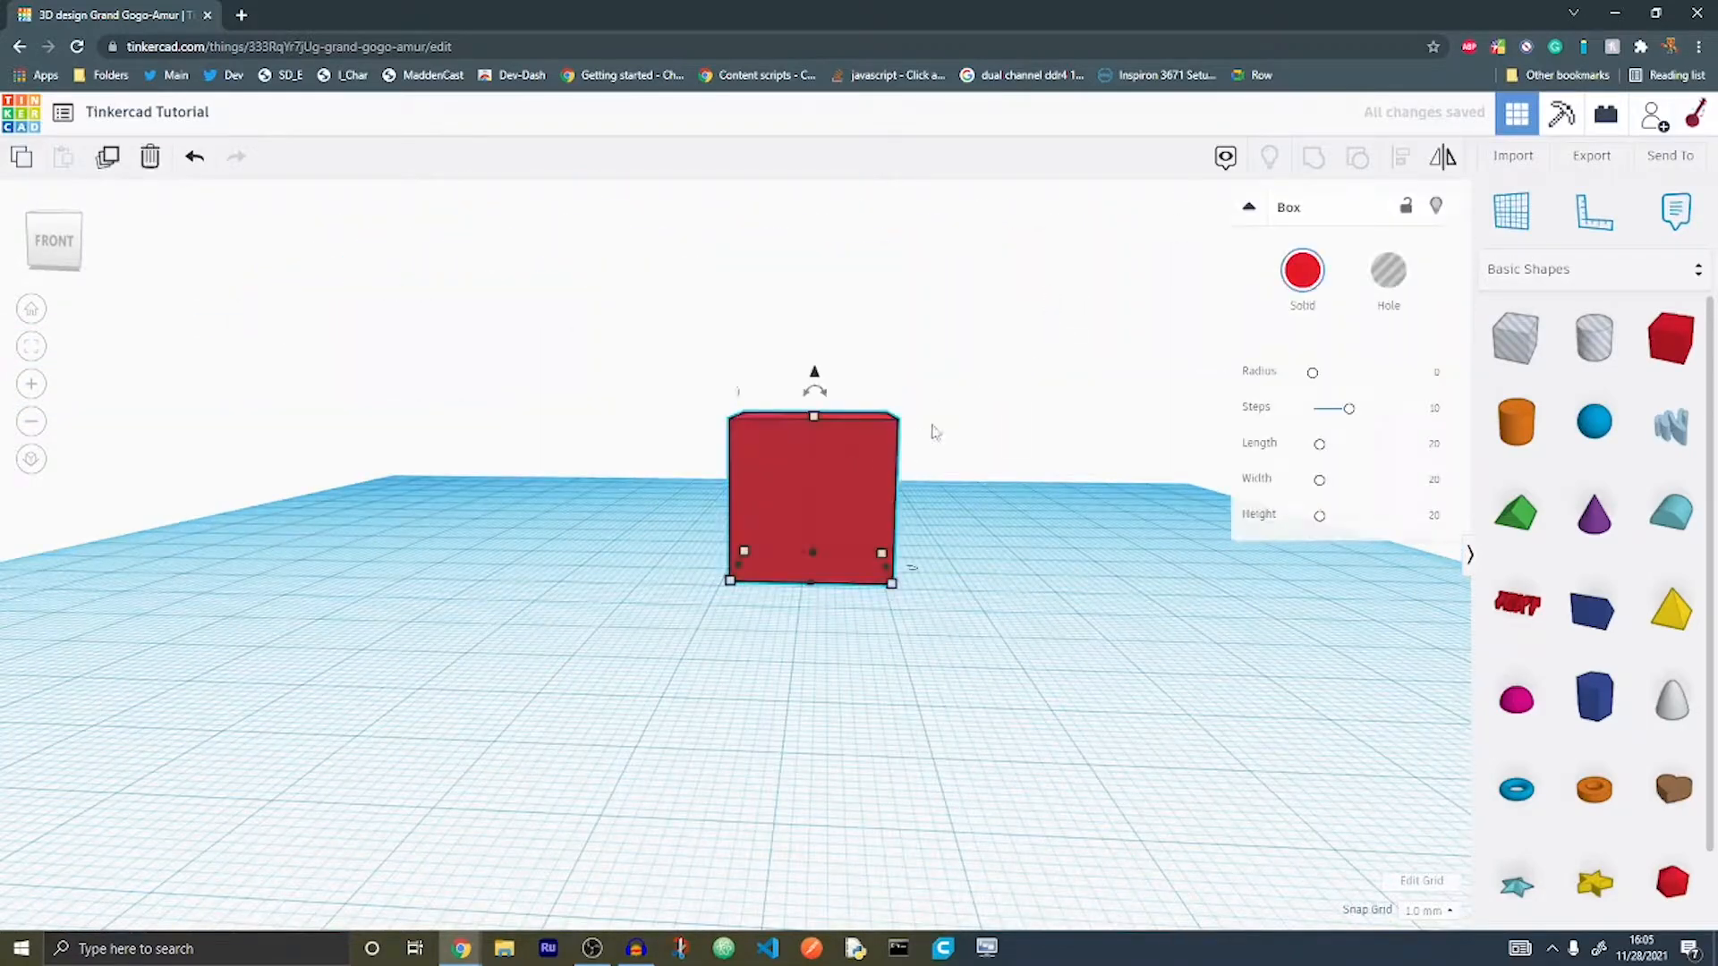
pyautogui.moveTo(956, 495); pyautogui.dragTo(882, 653, button='right')
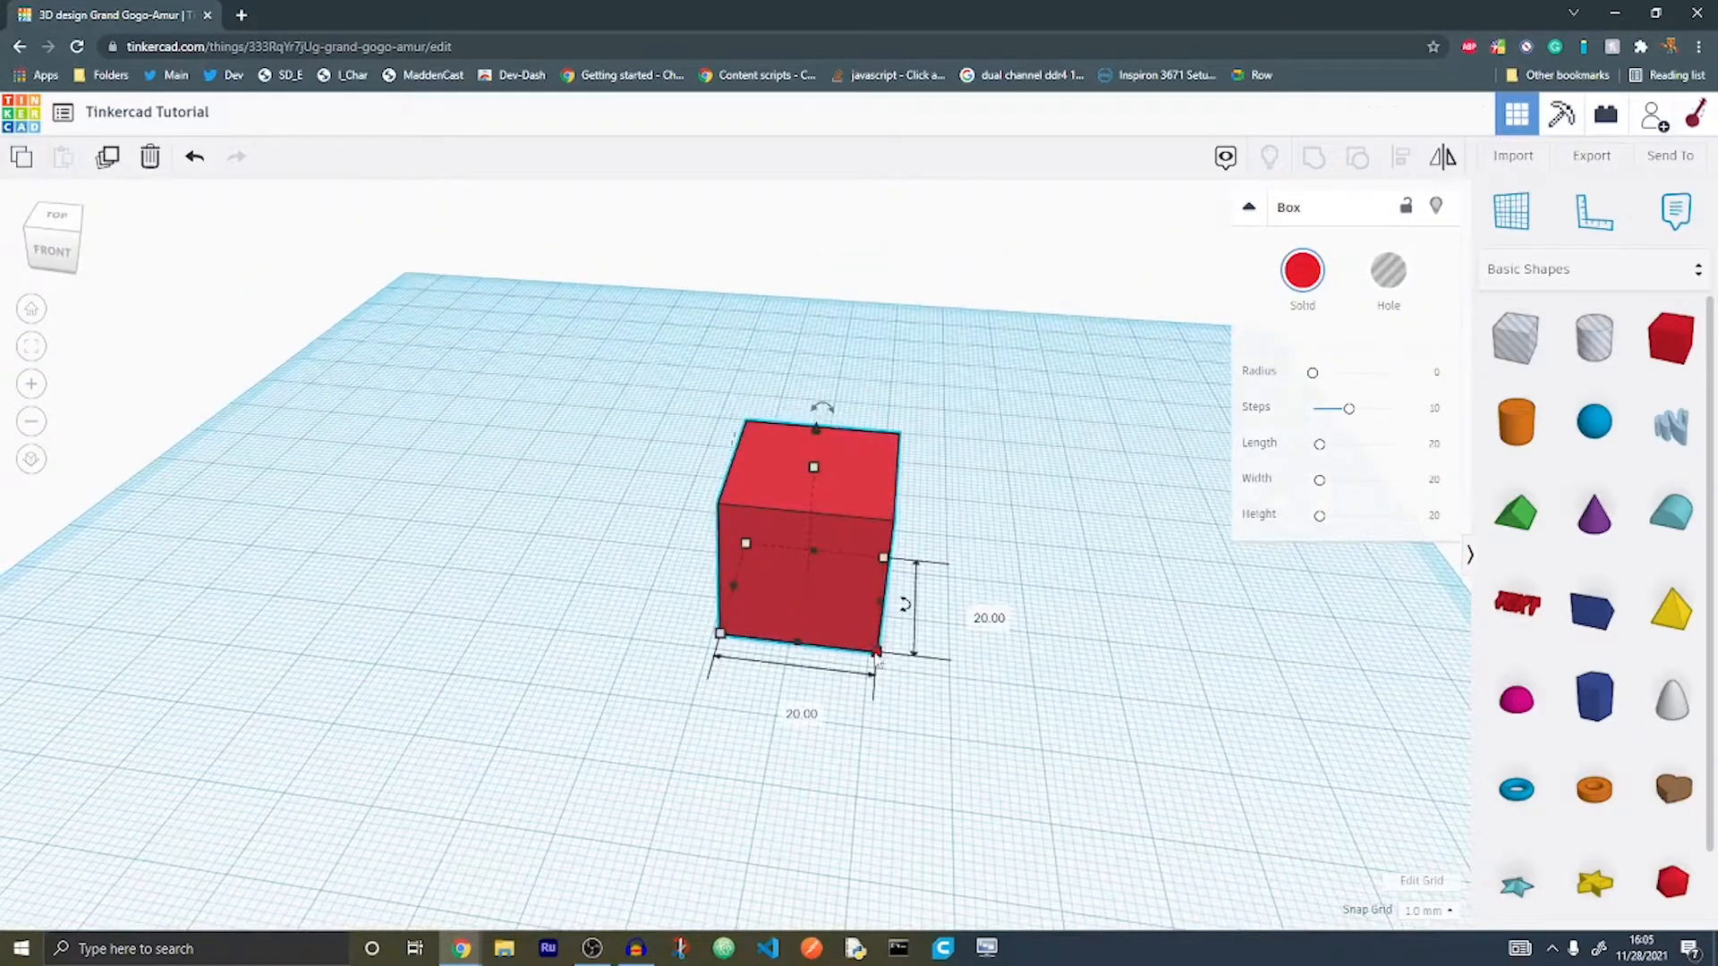
# Step: Enlarge the red box's base by stretching it outward at its front corner, then deselect it
pyautogui.moveTo(877, 654); pyautogui.dragTo(795, 691)
pyautogui.moveTo(879, 629); pyautogui.dragTo(937, 635)
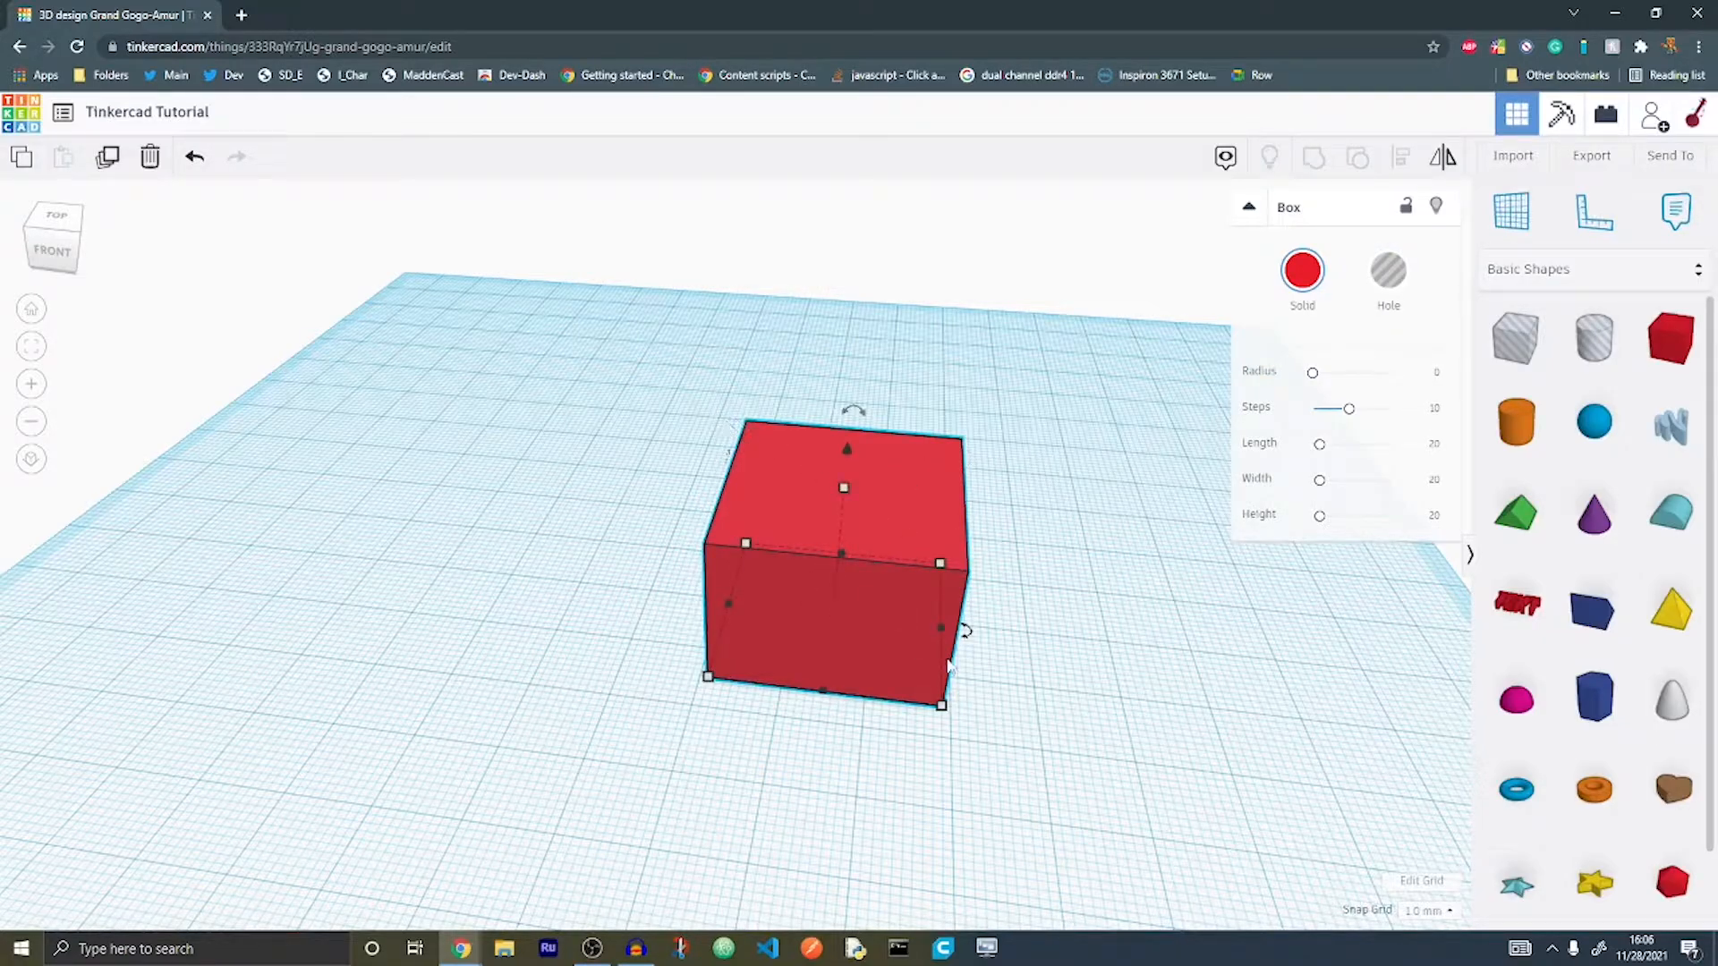
pyautogui.click(1023, 530)
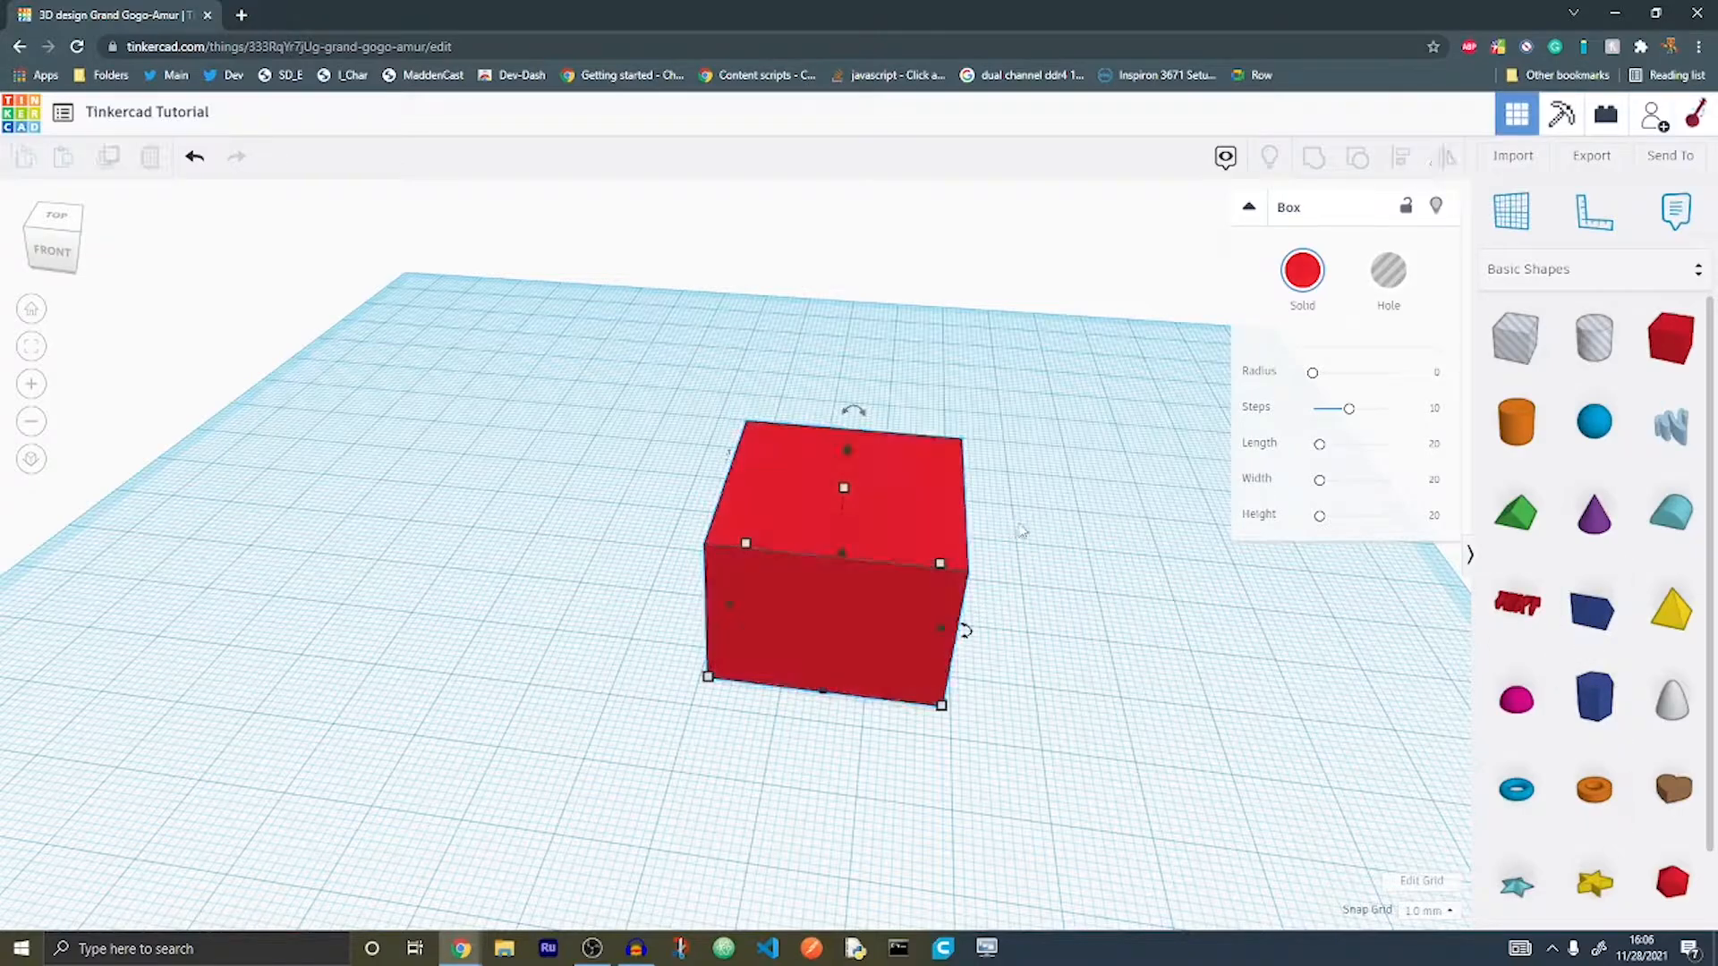
# Step: Duplicate the box beside the original and tilt the copy sideways by -50°
pyautogui.keyDown('alt'); pyautogui.moveTo(902, 506); pyautogui.dragTo(621, 562); pyautogui.keyUp('alt')
pyautogui.moveTo(600, 385); pyautogui.dragTo(491, 387)
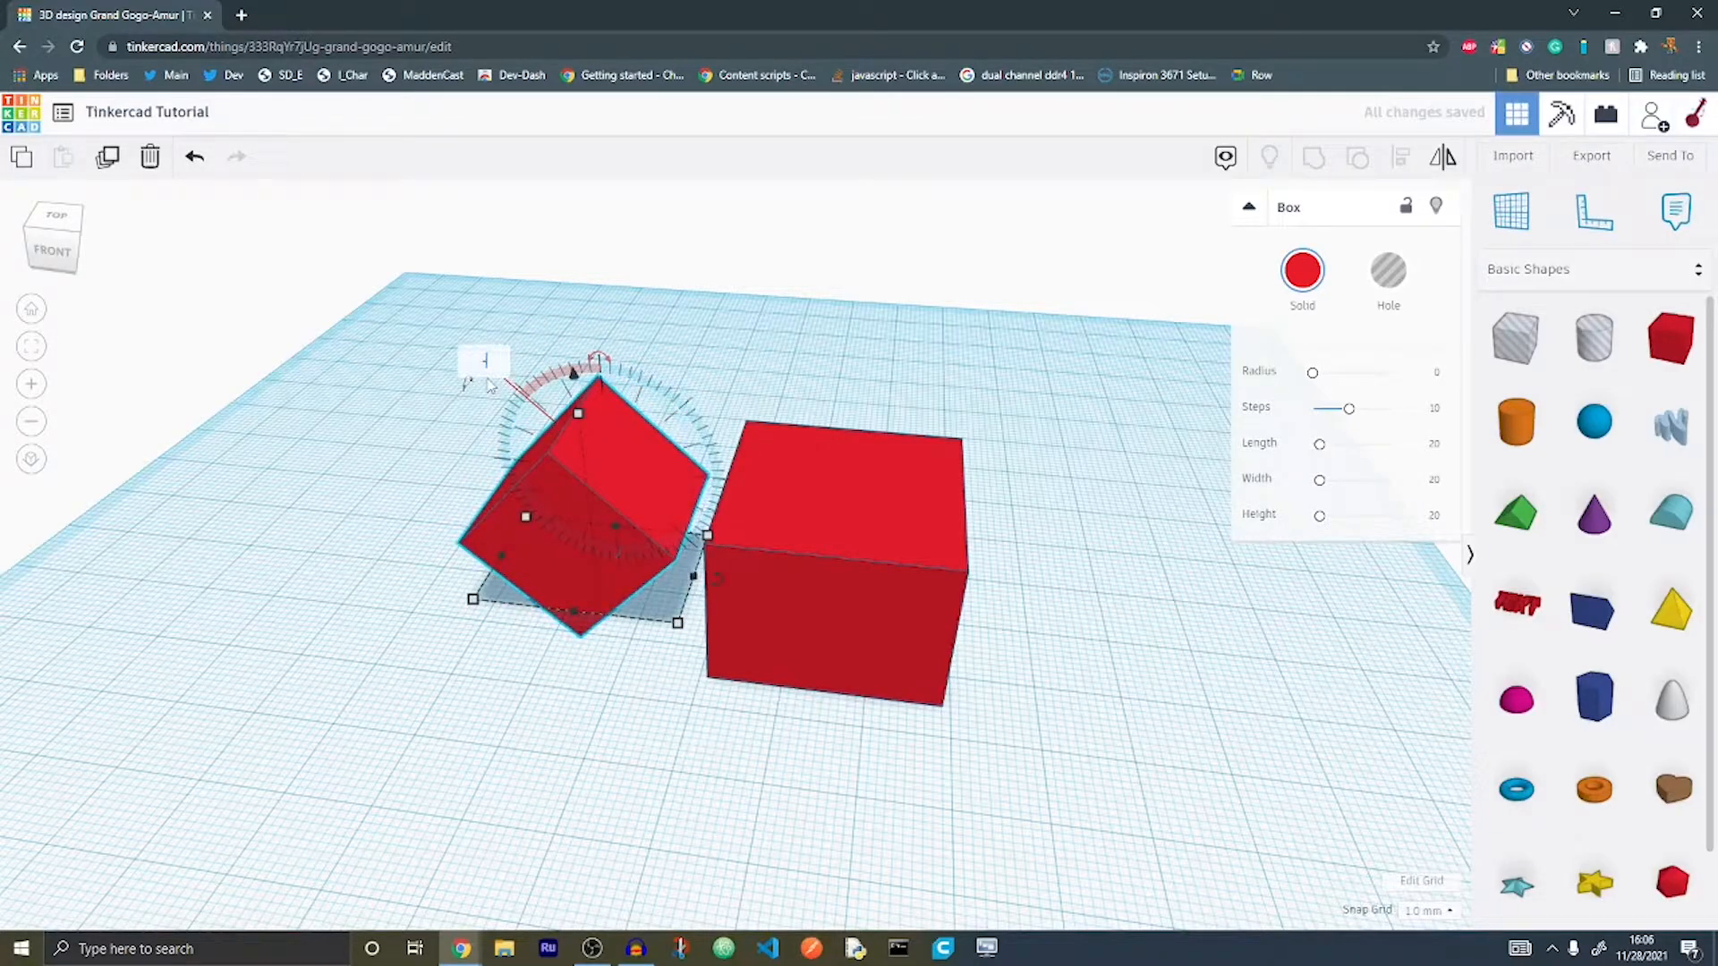
pyautogui.press('Return')
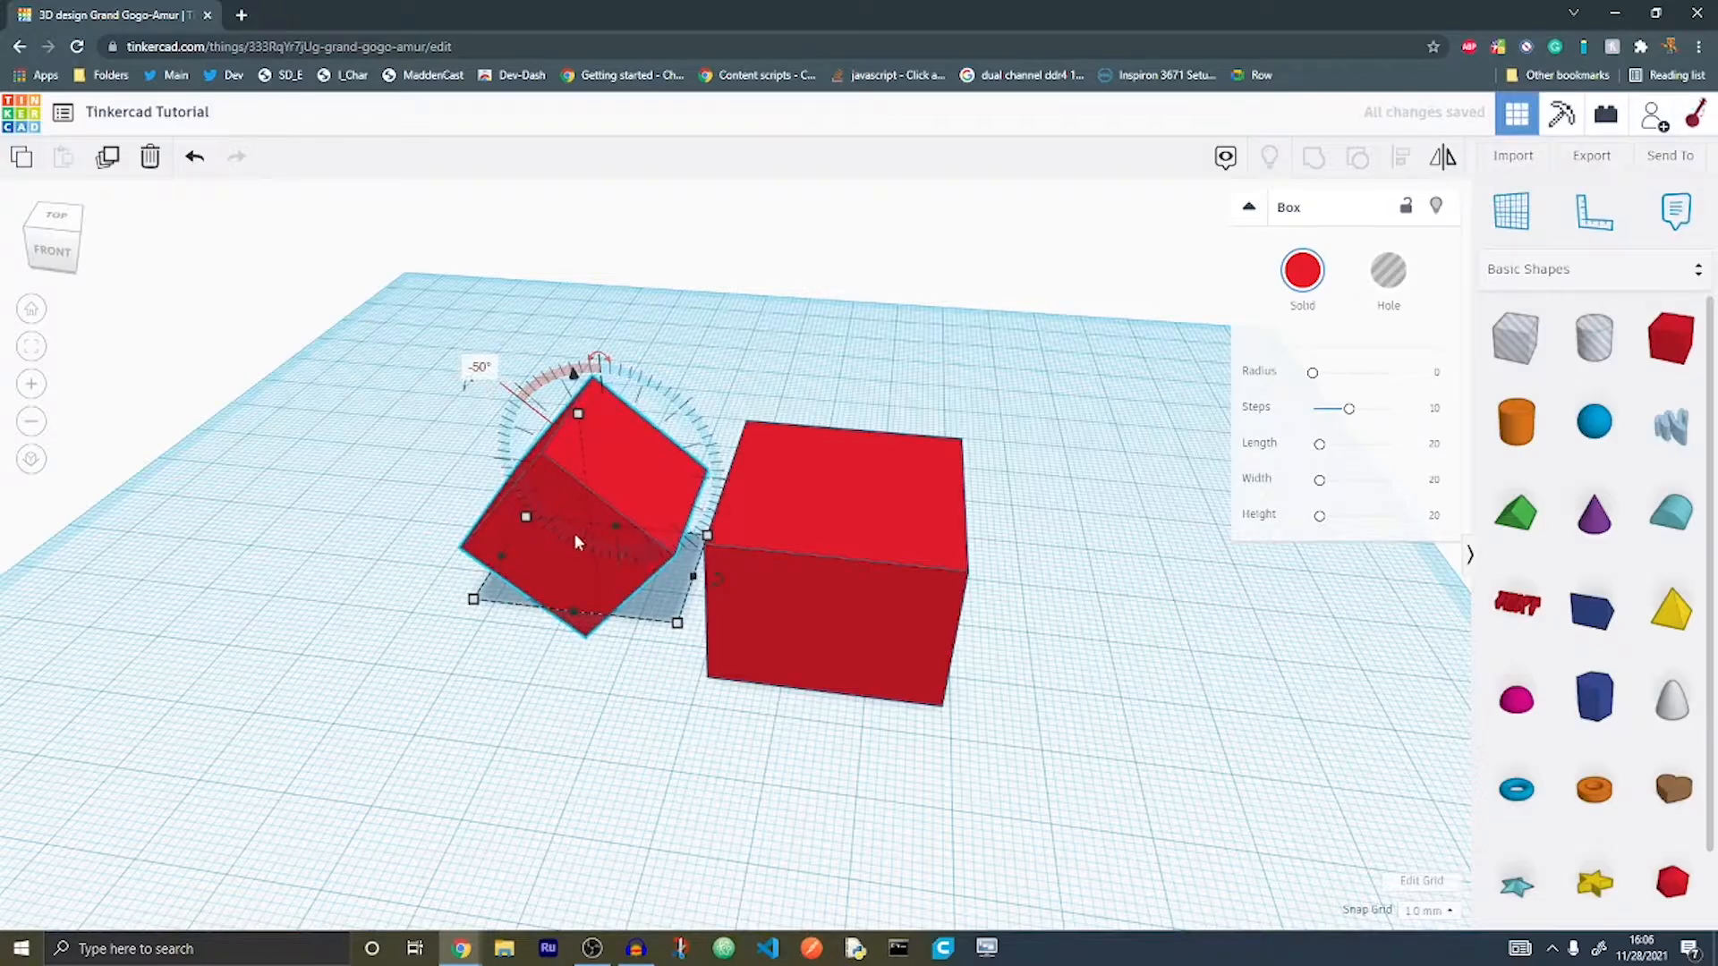
# Step: Turn the tilted copy into a hole and position it so it overlaps the solid box
pyautogui.moveTo(608, 451); pyautogui.dragTo(1163, 514)
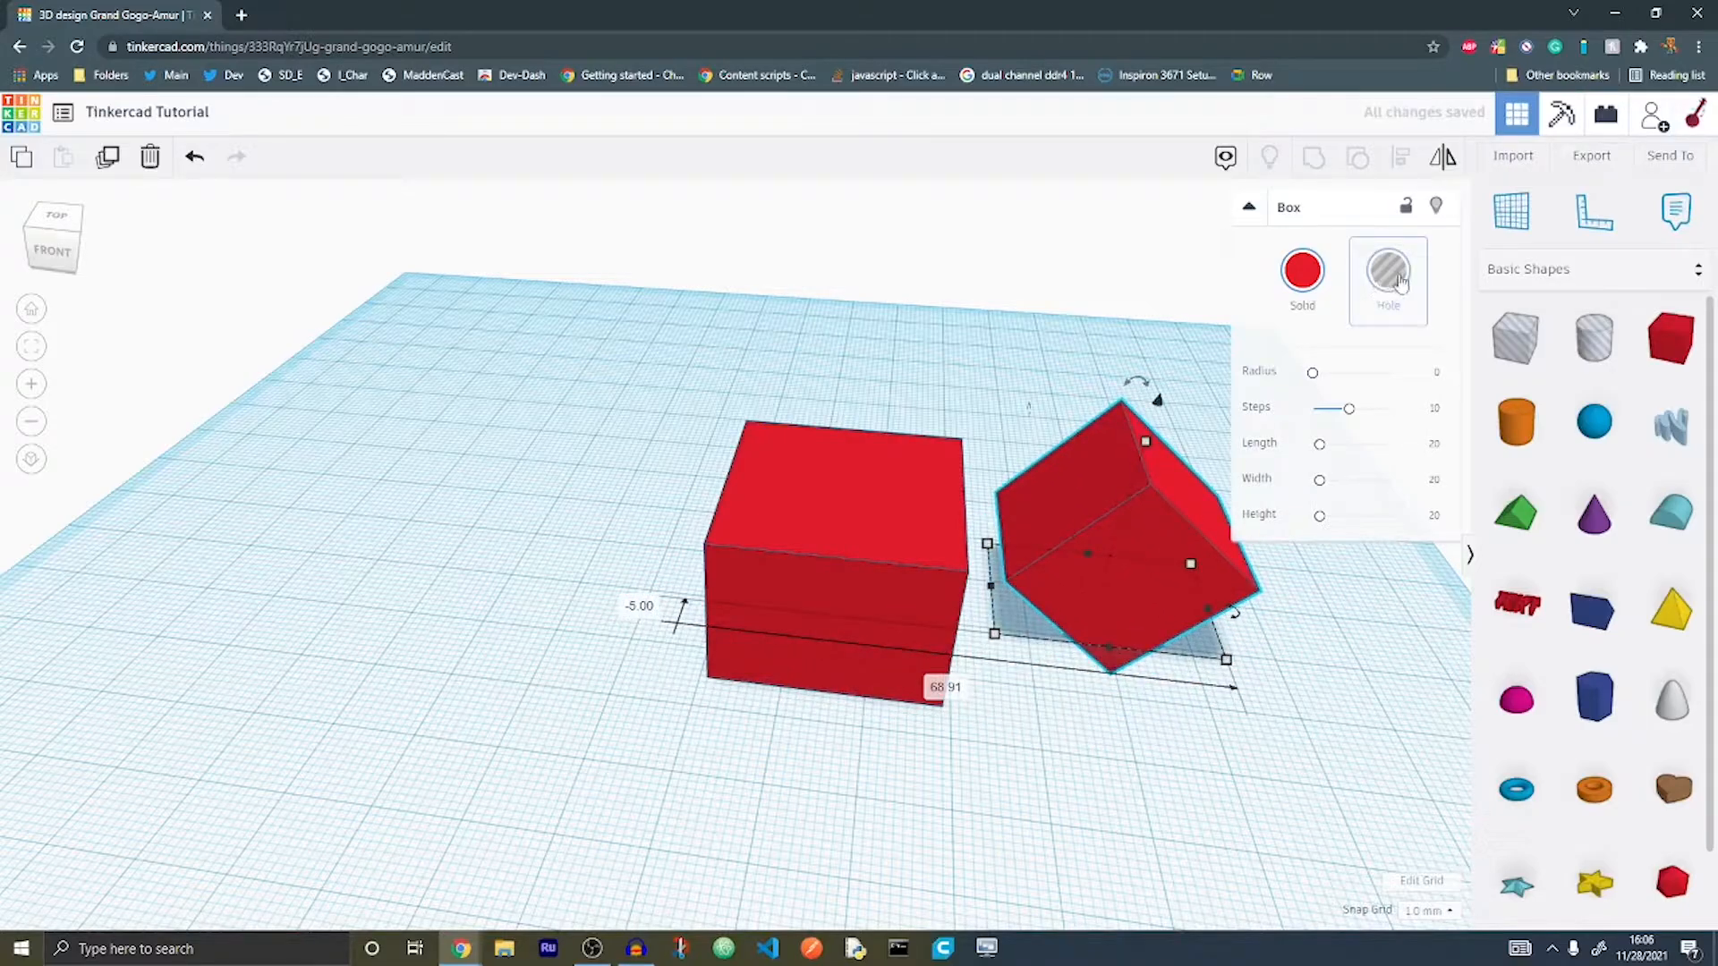
pyautogui.click(1388, 280)
pyautogui.moveTo(1164, 550); pyautogui.dragTo(957, 595)
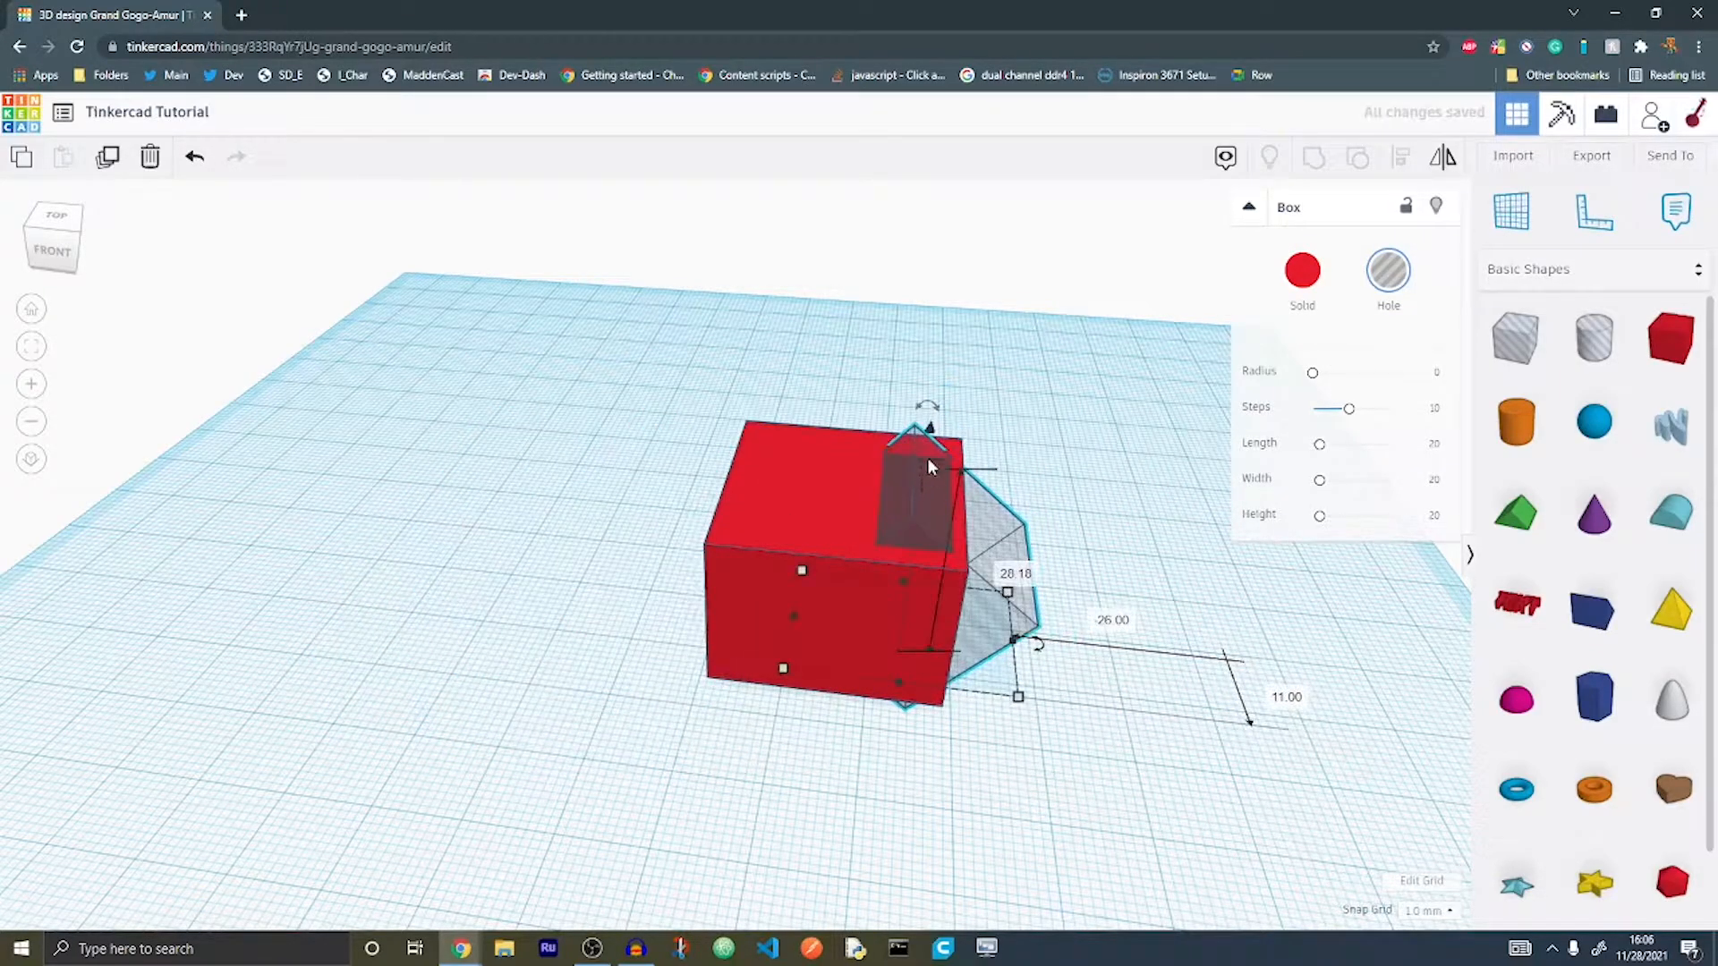
pyautogui.moveTo(928, 464); pyautogui.dragTo(935, 398)
# Step: Stretch the tilted hole's base to about 66 by 47 mm so it extends past the box on both sides
pyautogui.moveTo(961, 467); pyautogui.dragTo(791, 548, button='right')
pyautogui.moveTo(609, 680); pyautogui.dragTo(546, 696)
pyautogui.moveTo(779, 652); pyautogui.dragTo(931, 620)
pyautogui.moveTo(936, 619); pyautogui.dragTo(1041, 545, button='right')
pyautogui.moveTo(1074, 660); pyautogui.dragTo(1158, 655)
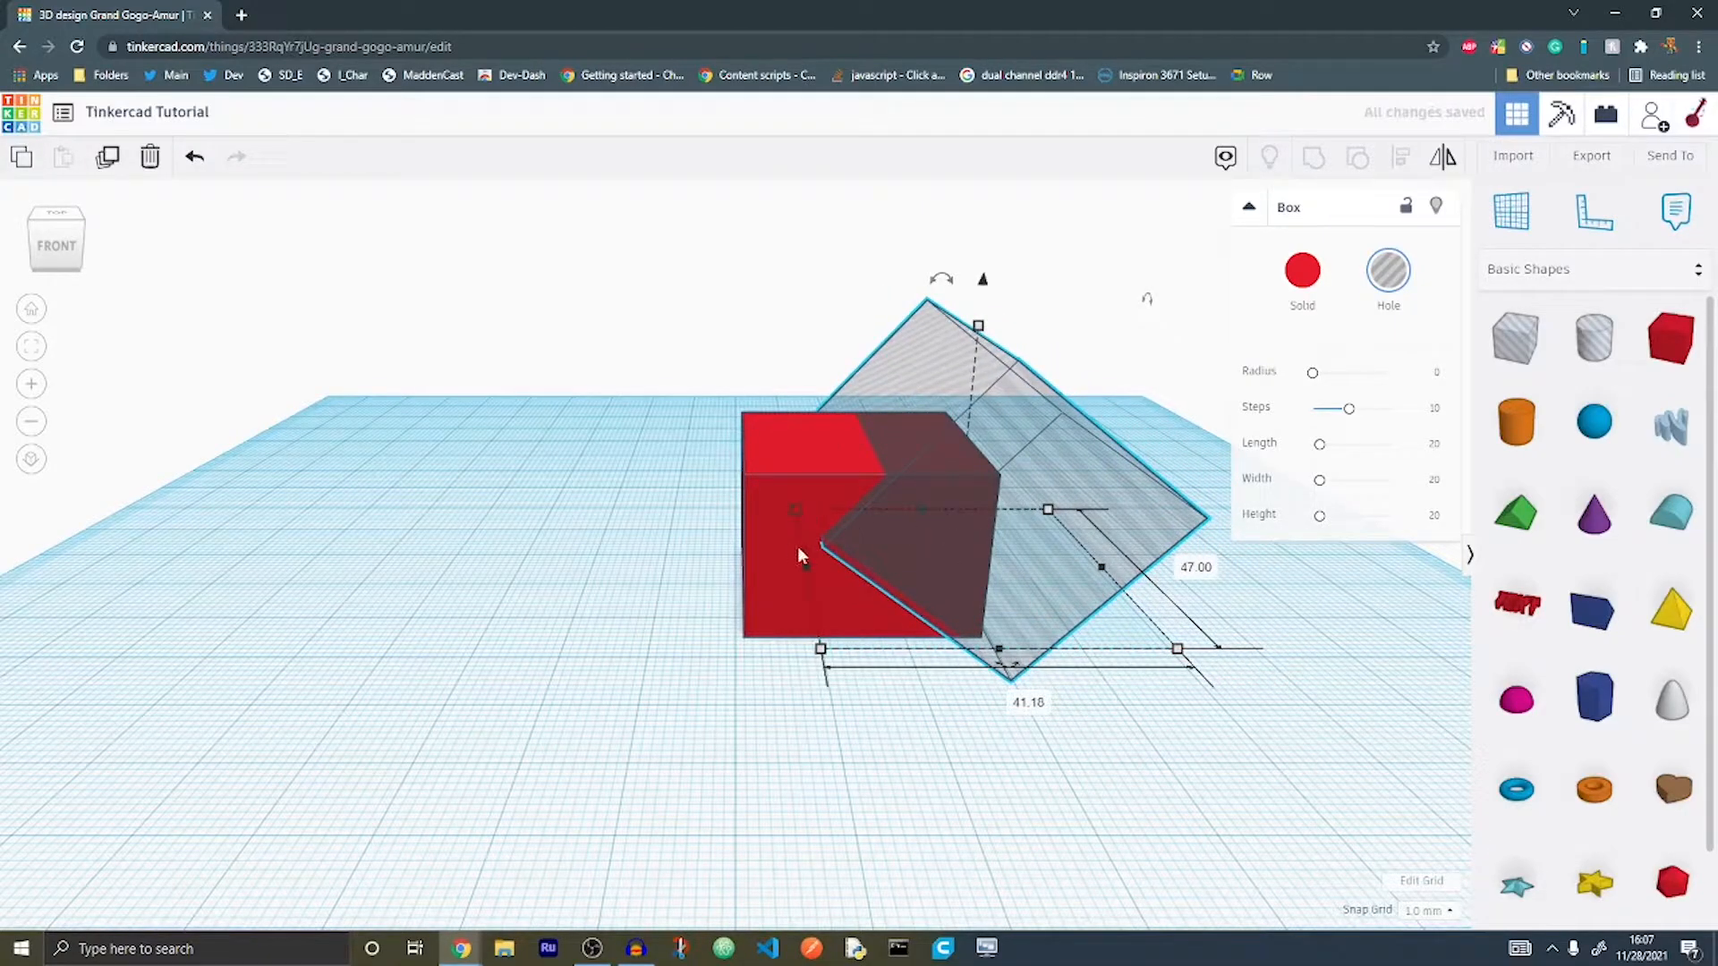
pyautogui.moveTo(803, 575); pyautogui.dragTo(641, 550)
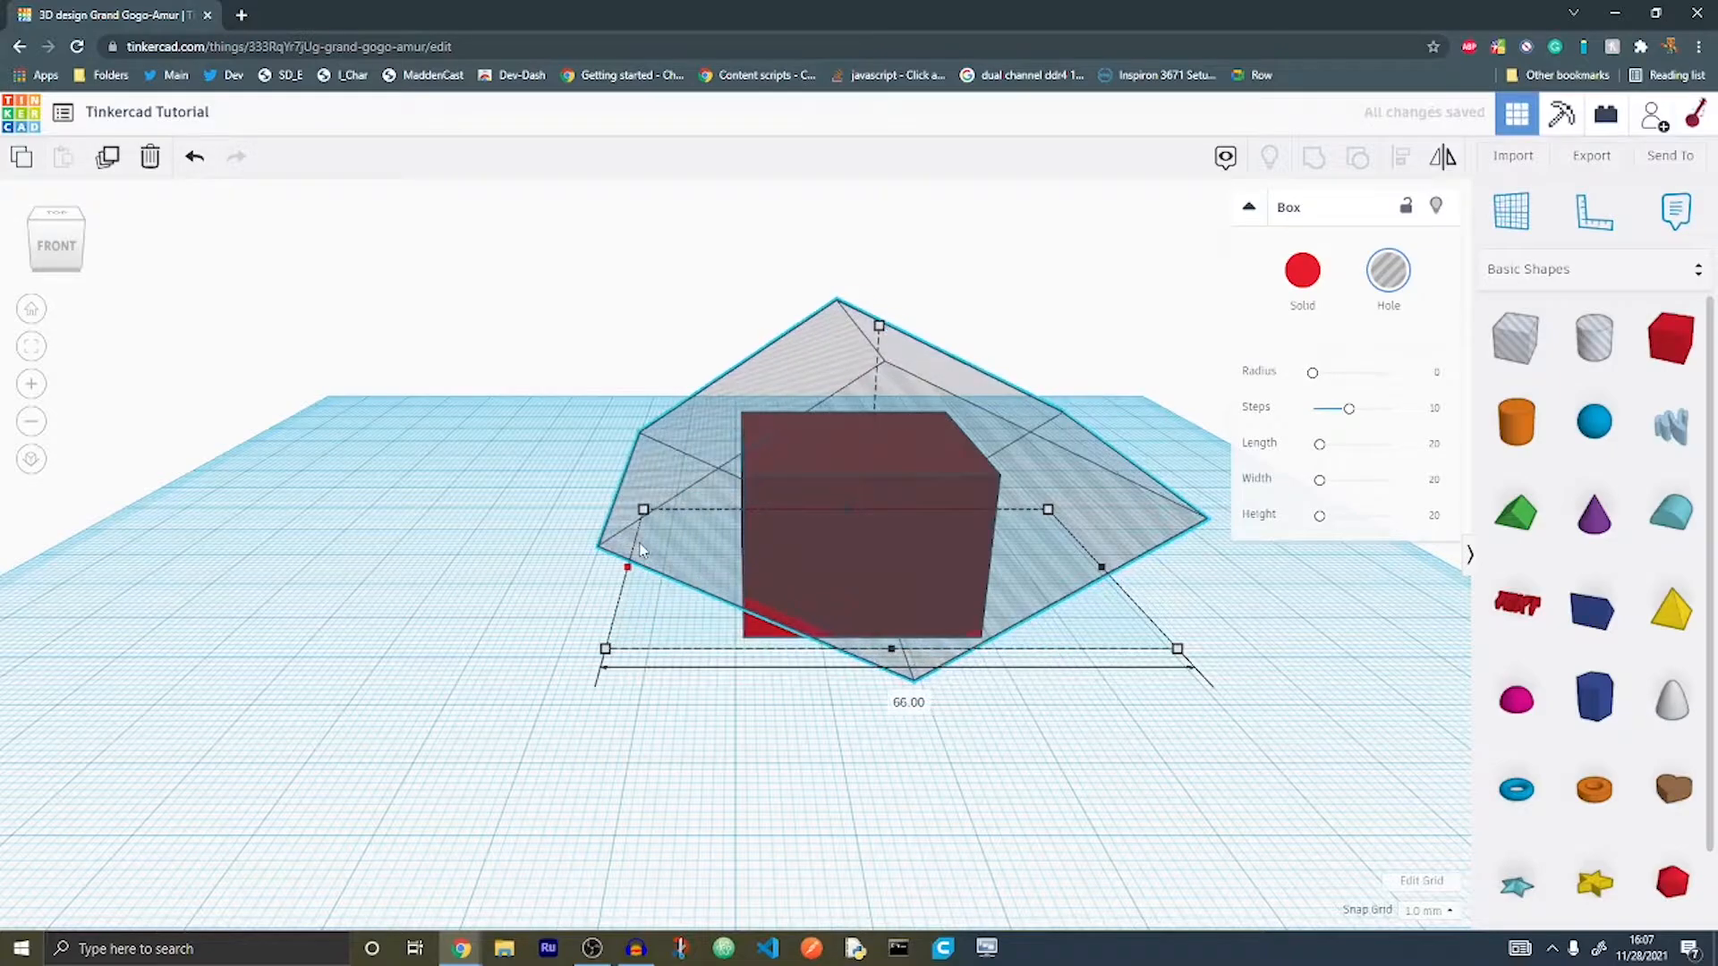
# Step: Group the solid box with the tilted hole to cut the box, and inspect the remaining pieces
pyautogui.moveTo(758, 655)
pyautogui.mouseDown(button='right')
pyautogui.moveTo(796, 496)
pyautogui.moveTo(751, 655)
pyautogui.mouseUp(button='right')
pyautogui.moveTo(778, 489); pyautogui.dragTo(713, 510, button='right')
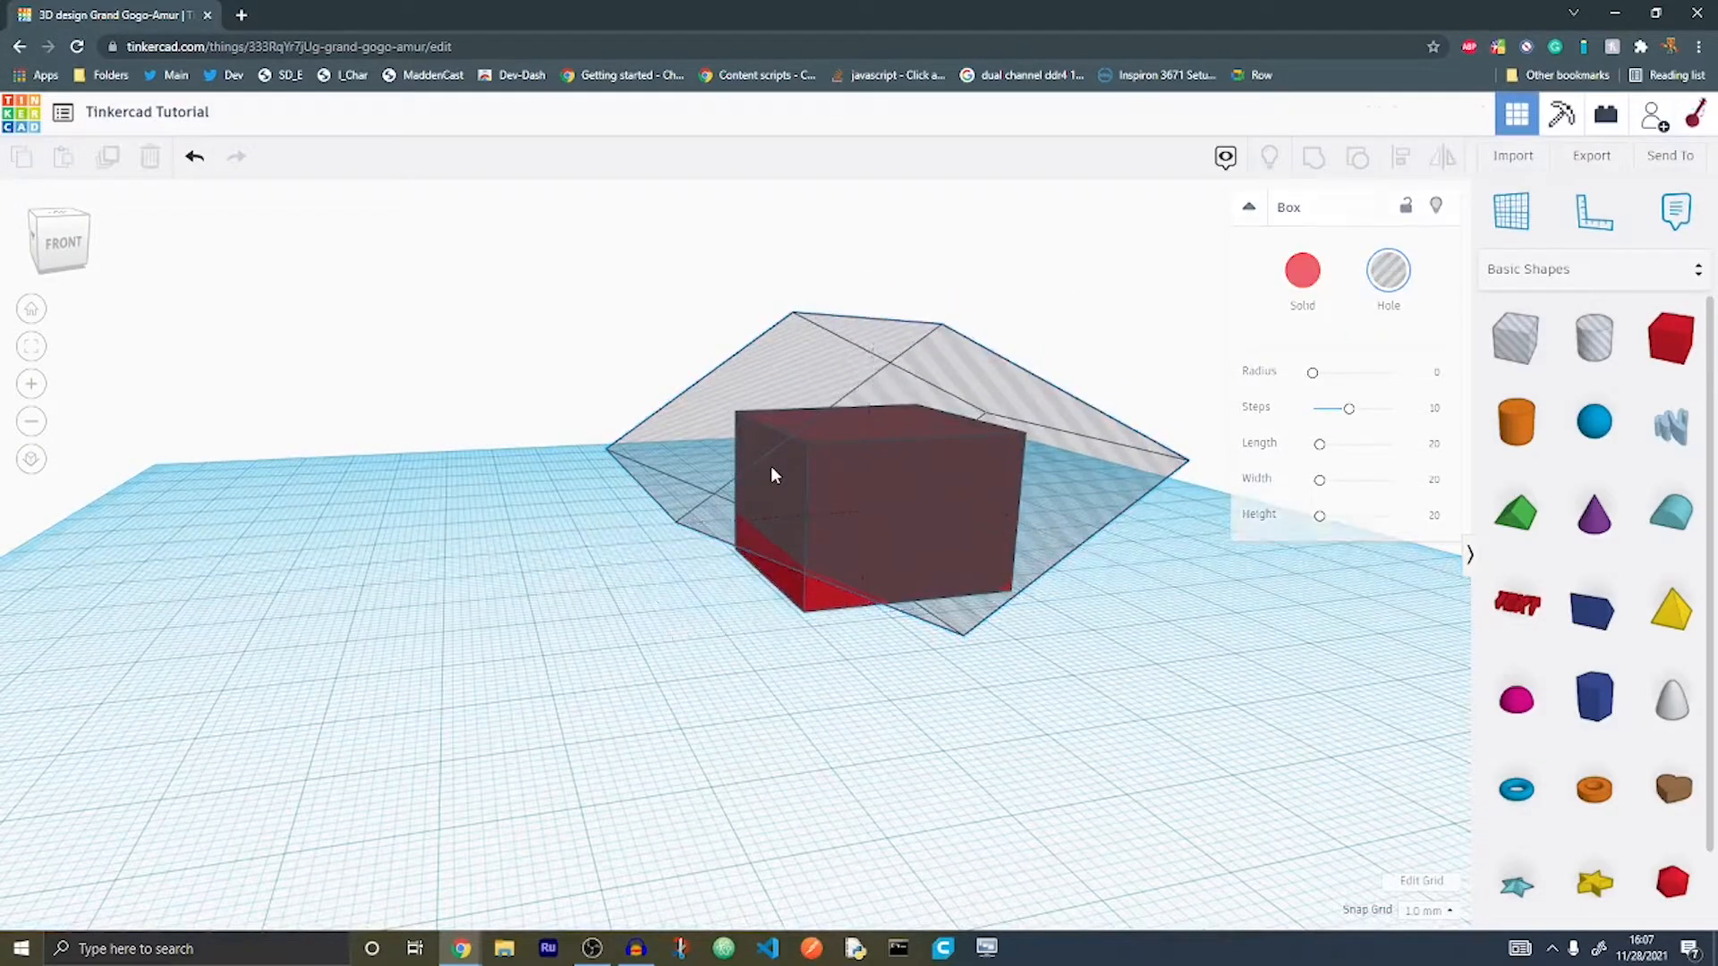
pyautogui.moveTo(788, 612); pyautogui.dragTo(847, 577, button='middle')
pyautogui.keyDown('shift'); pyautogui.click(839, 561); pyautogui.keyUp('shift')
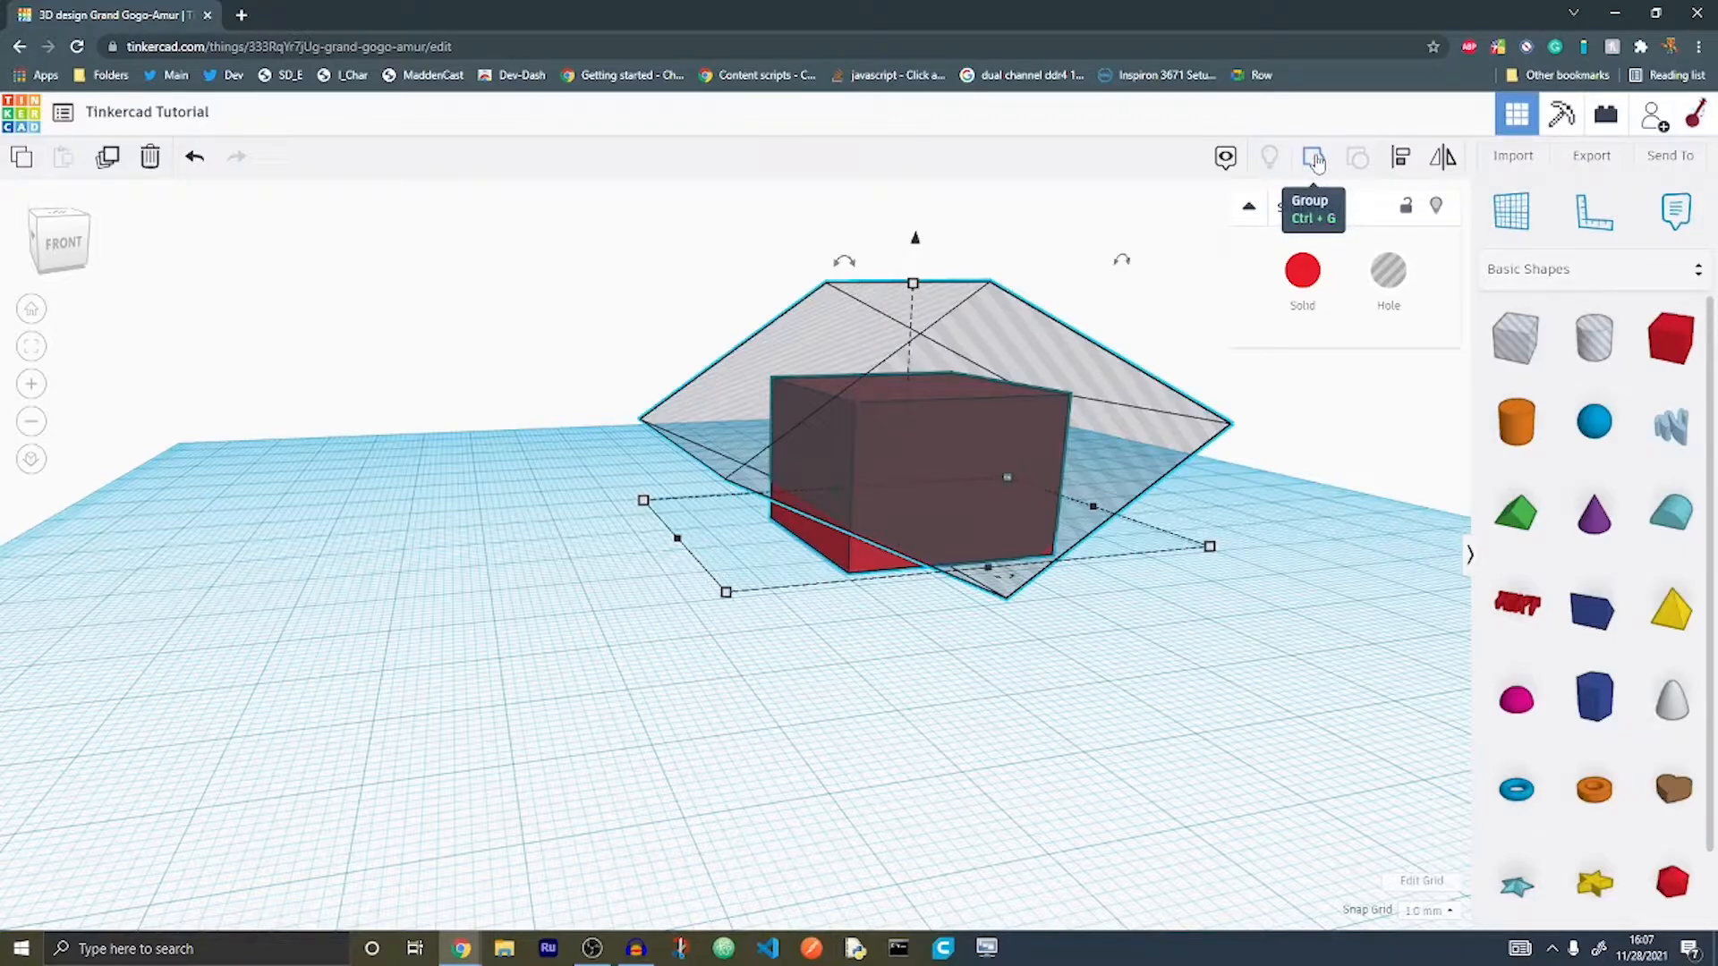
pyautogui.click(1316, 160)
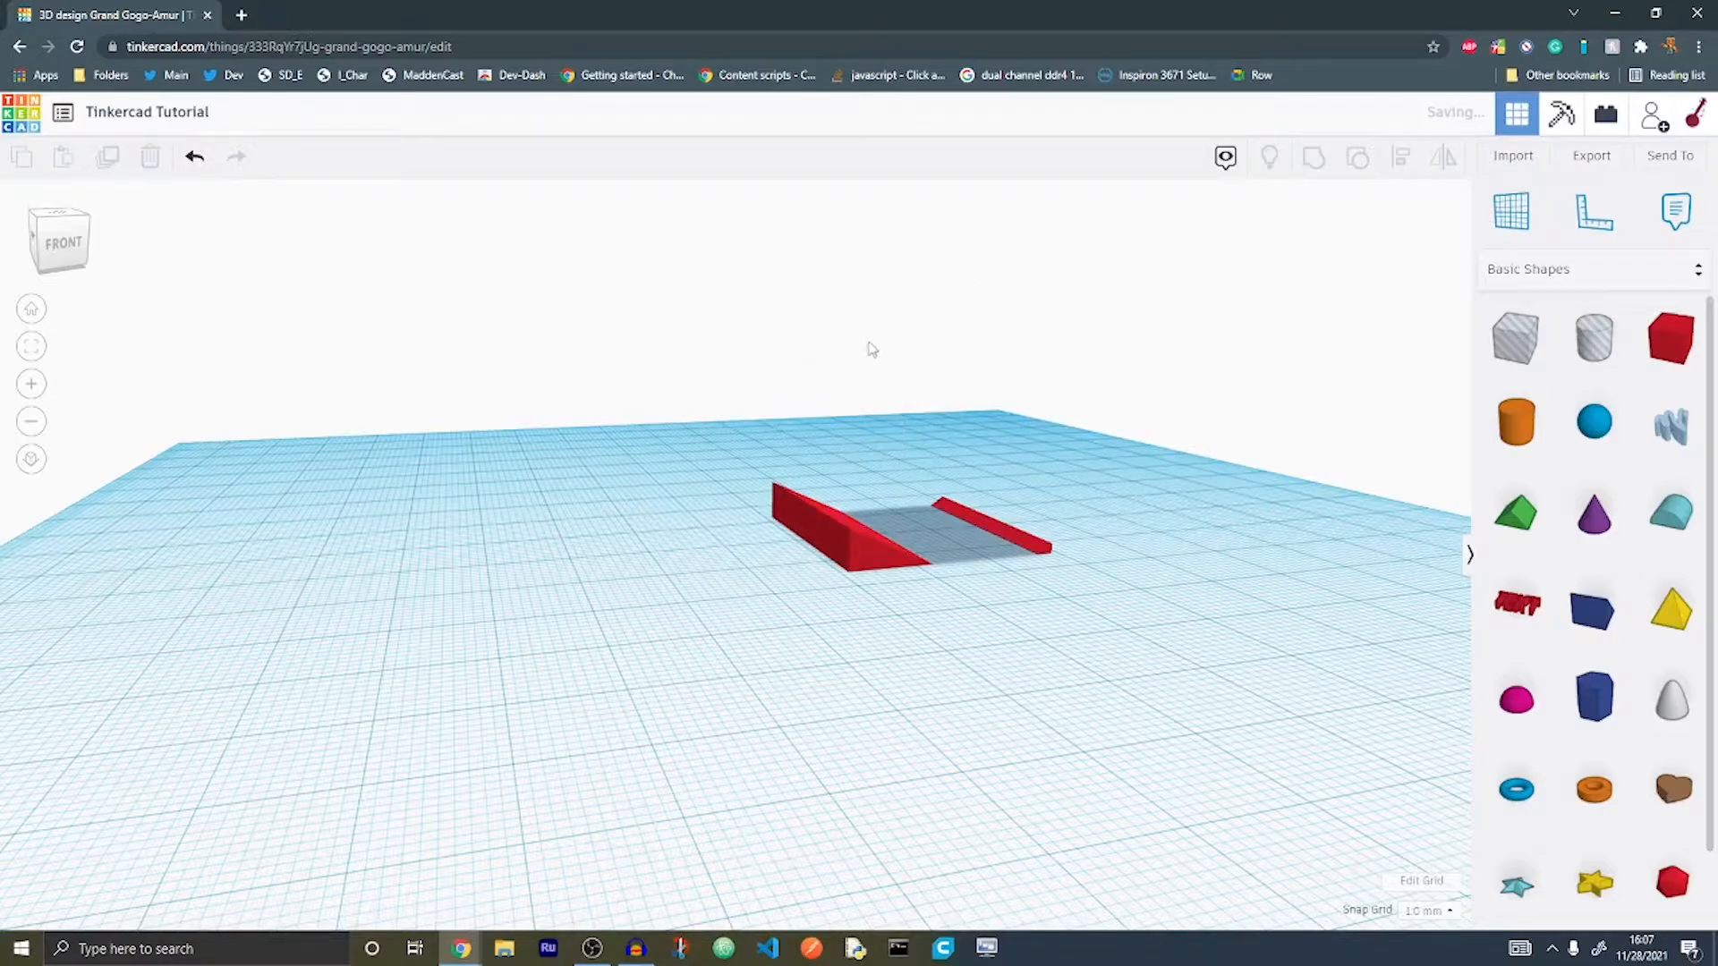
pyautogui.click(846, 315)
pyautogui.moveTo(920, 302); pyautogui.dragTo(860, 282, button='right')
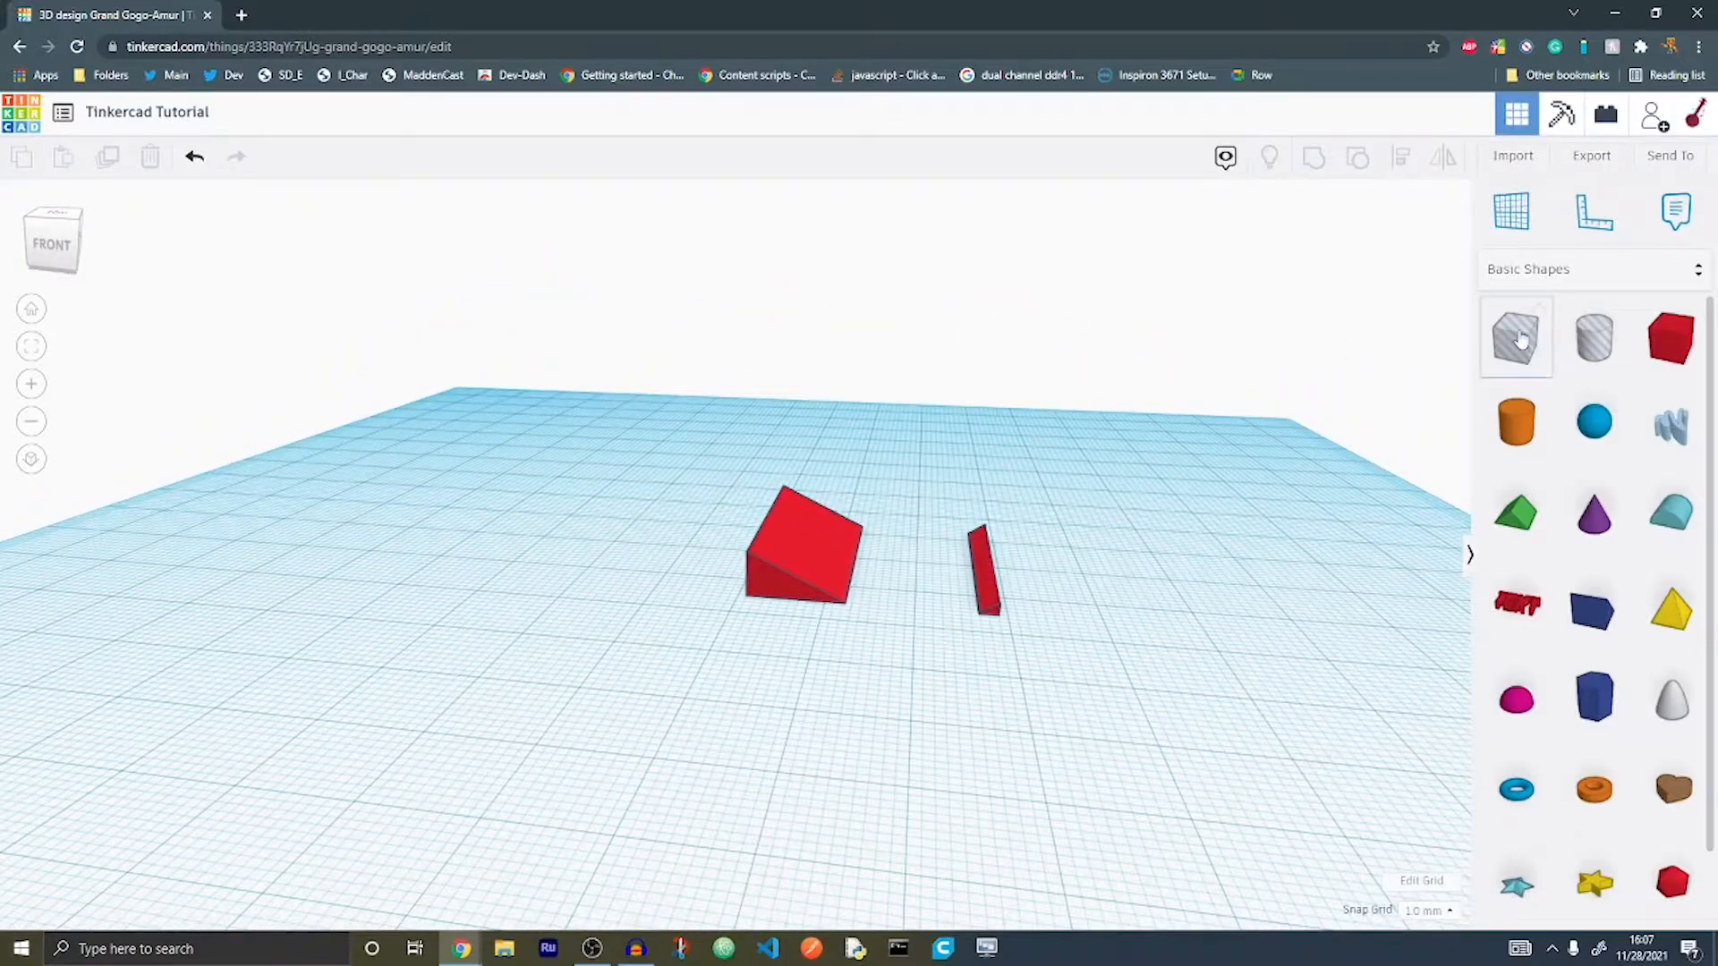
# Step: Delete the cut shape from the workplane
pyautogui.moveTo(804, 480); pyautogui.dragTo(859, 548, button='right')
pyautogui.scroll(-5, 859, 548)
pyautogui.click(767, 559)
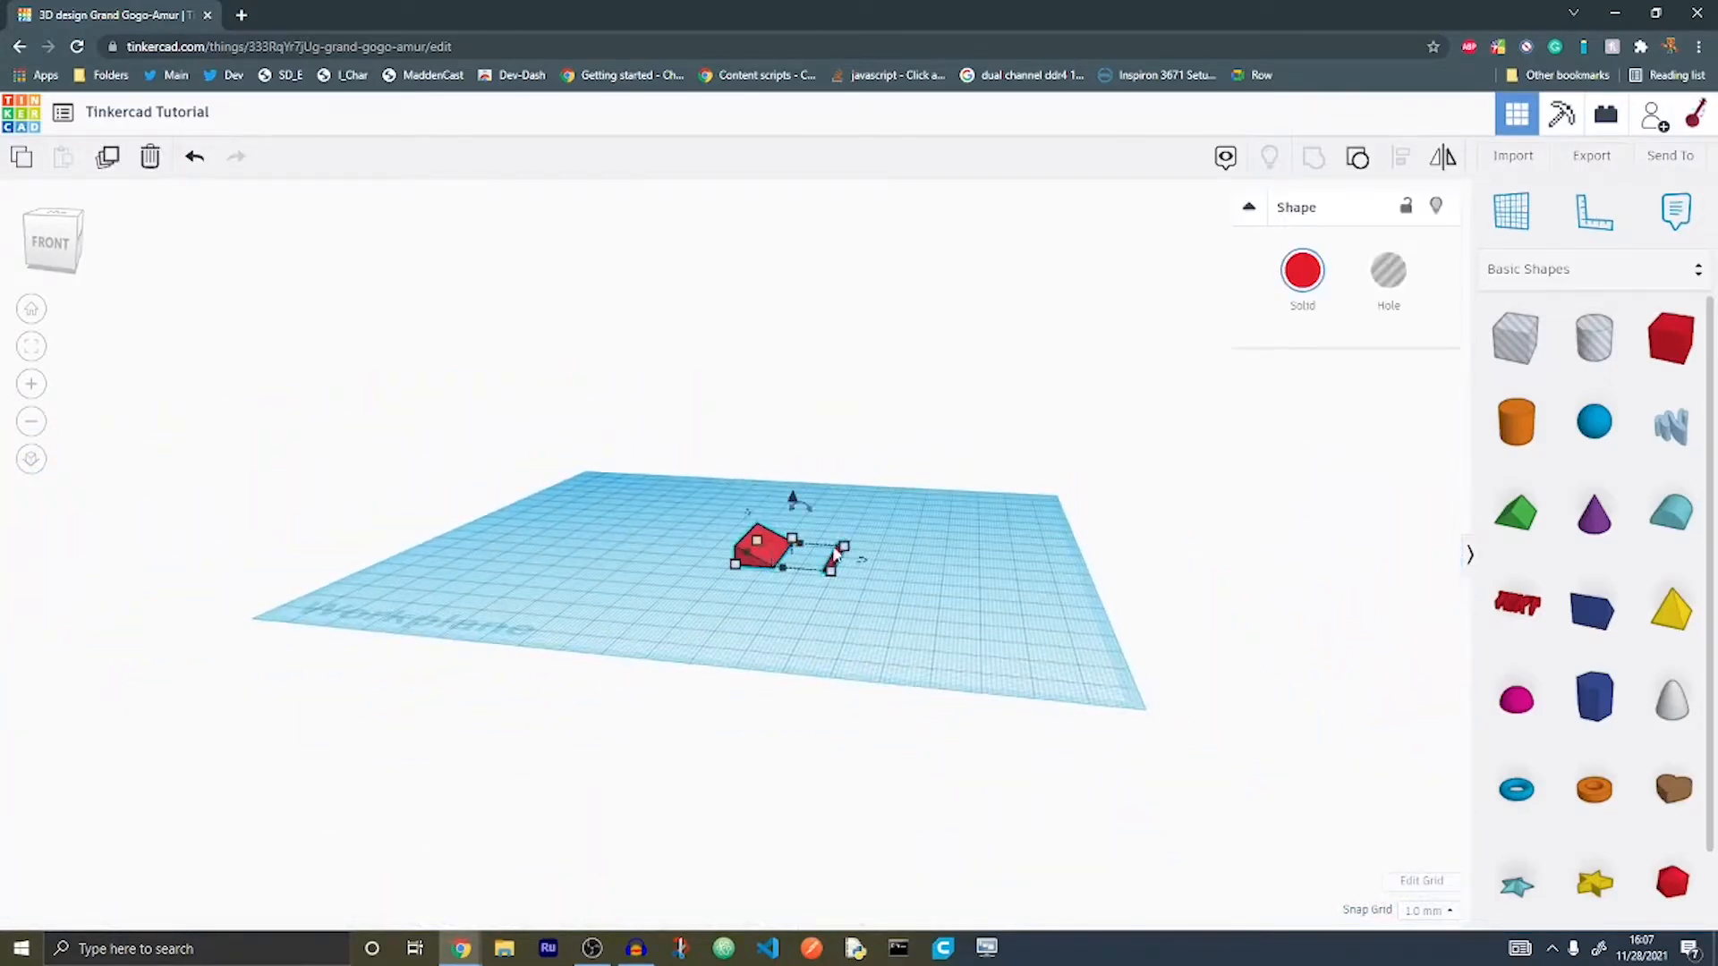
pyautogui.press('Delete')
pyautogui.scroll(5, 851, 456)
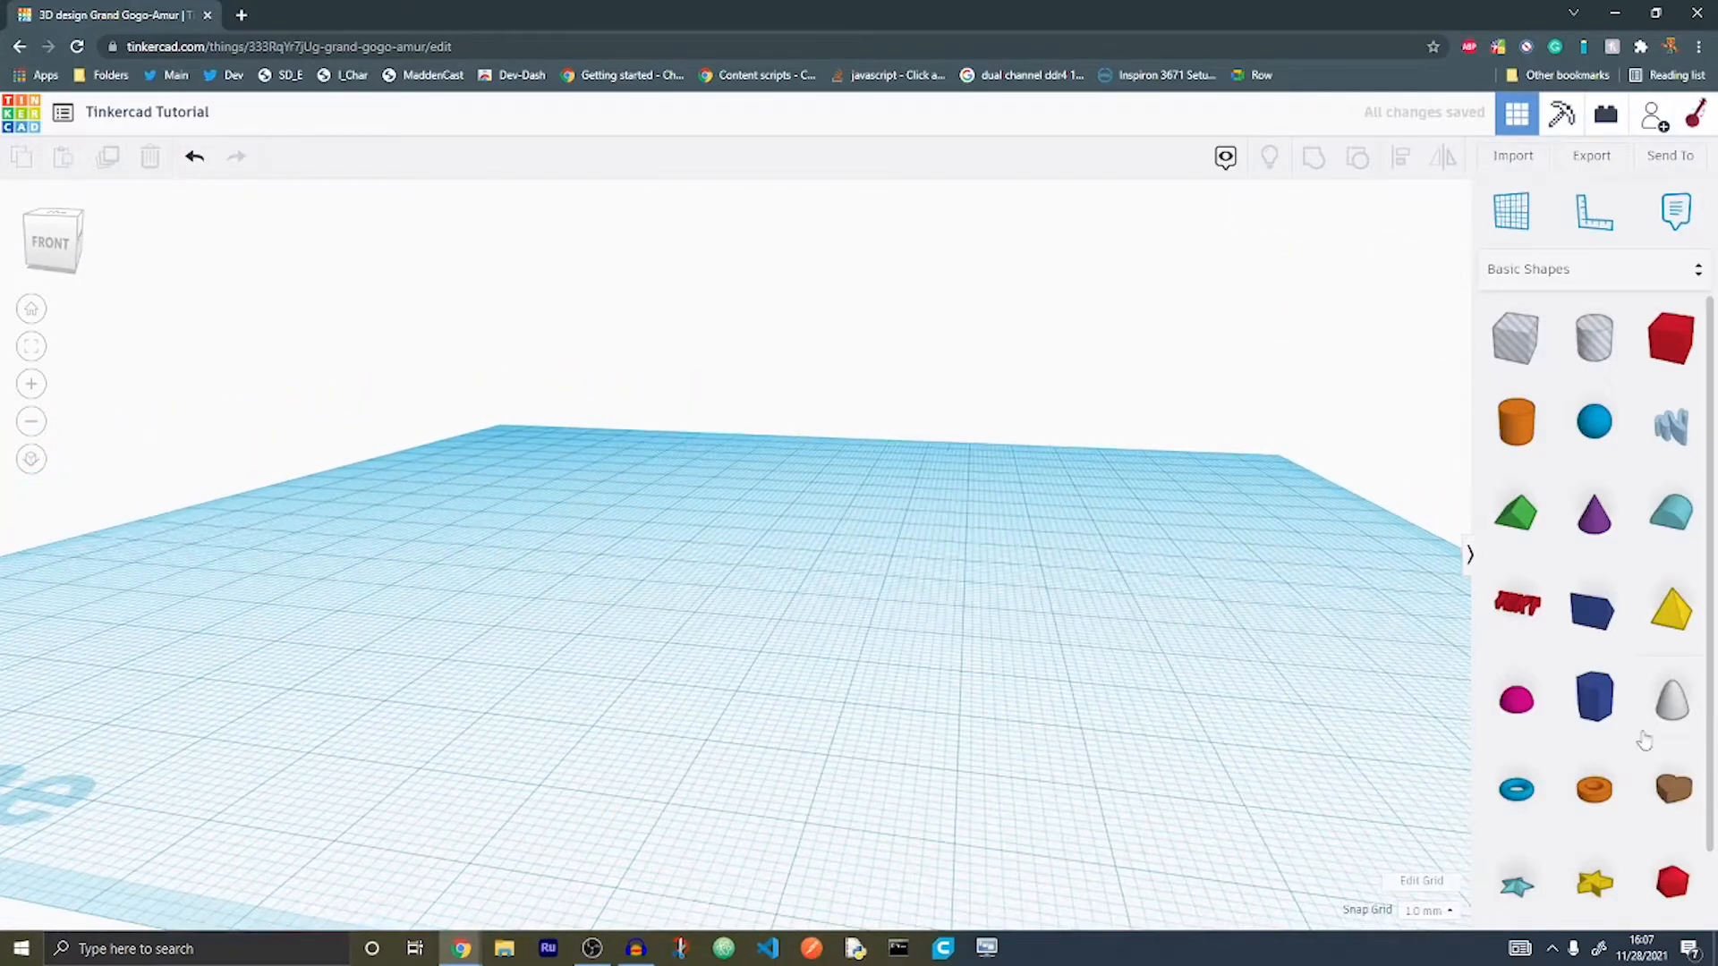
# Step: Place a solid Text shape near the middle of the workplane
pyautogui.click(1517, 603)
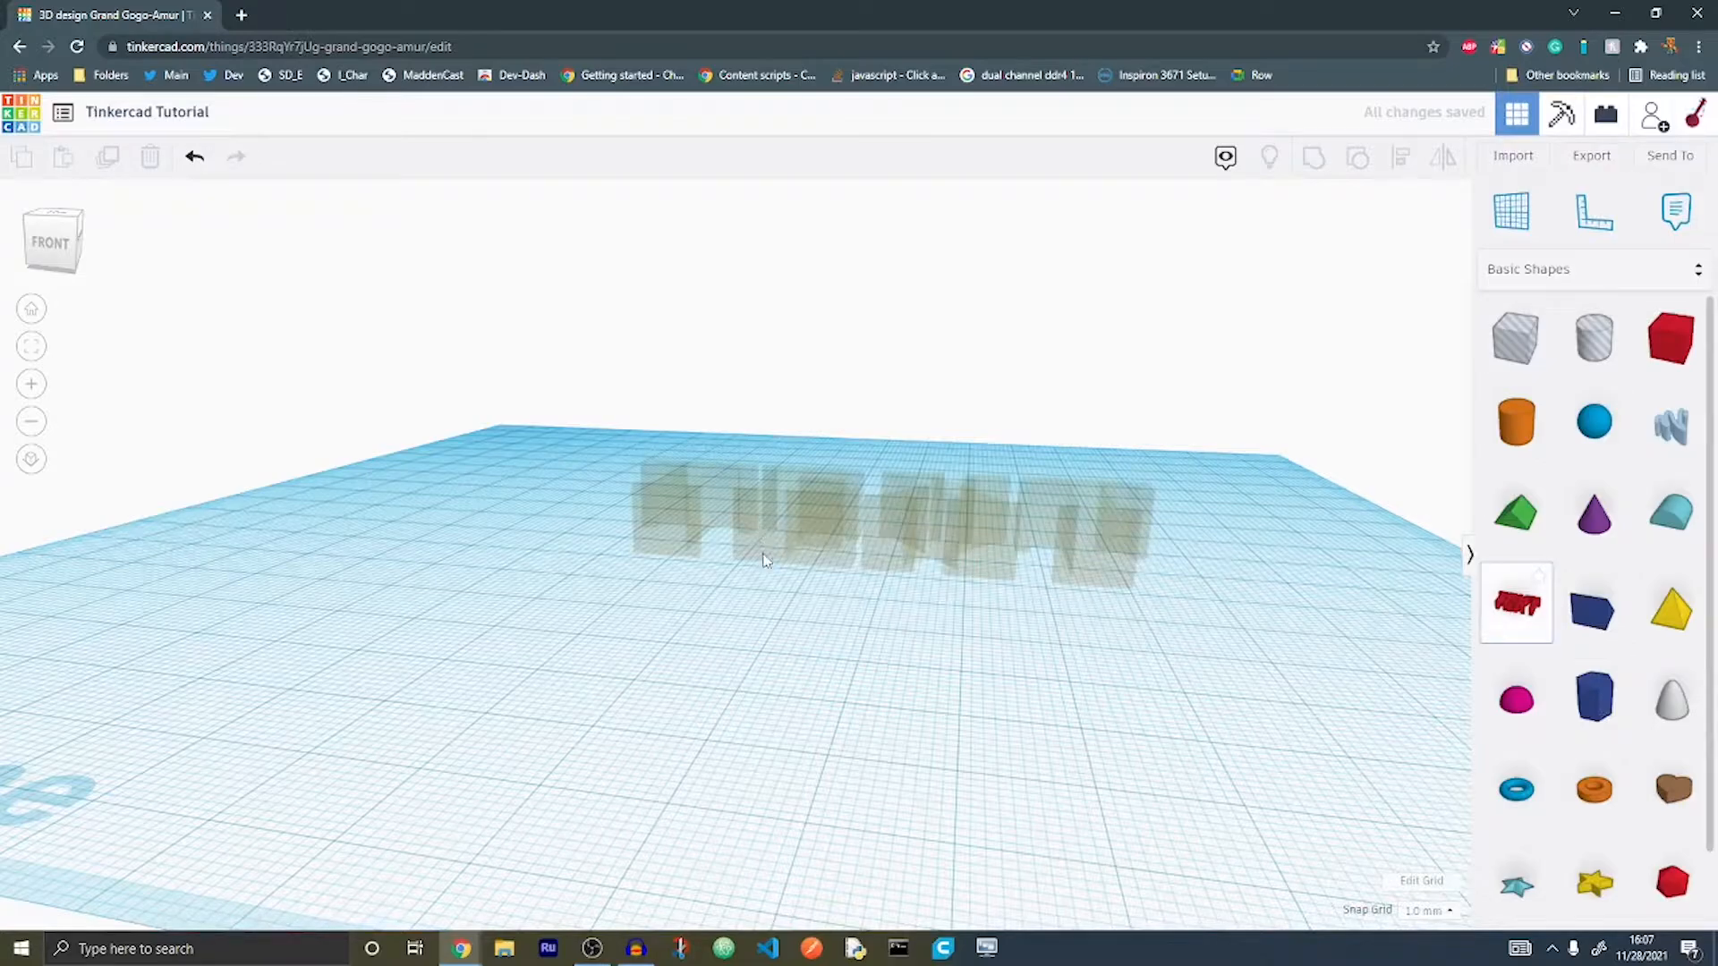
pyautogui.click(817, 600)
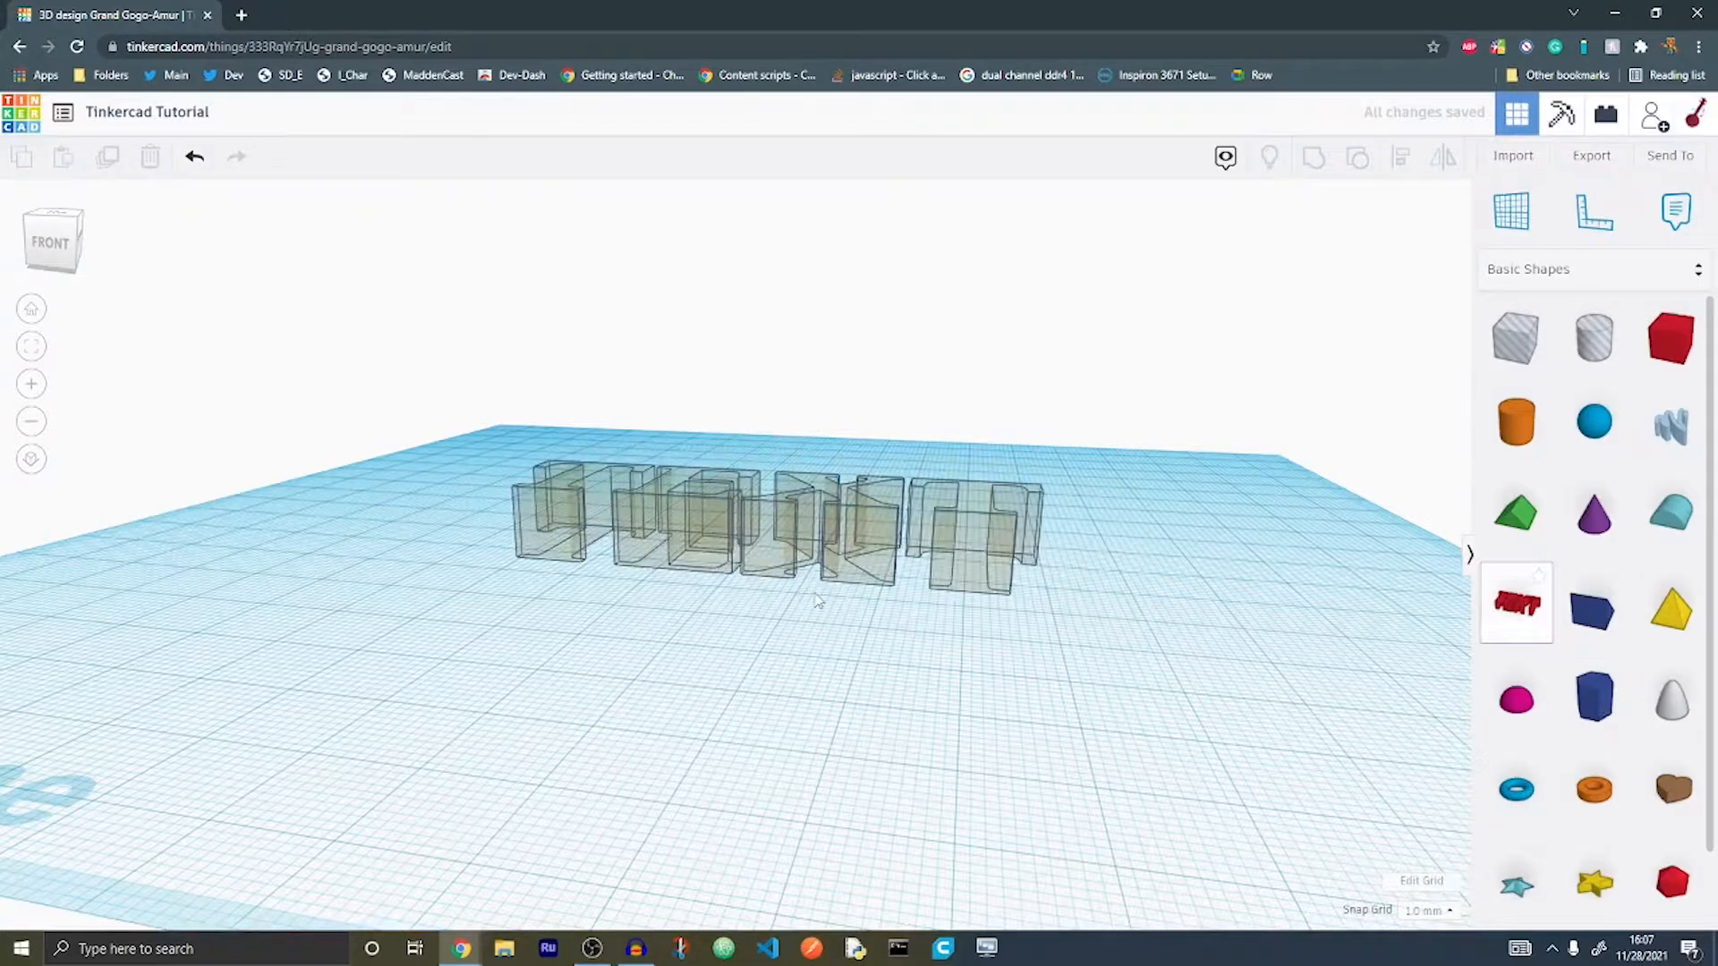
pyautogui.click(820, 590)
pyautogui.moveTo(835, 571); pyautogui.dragTo(850, 698, button='right')
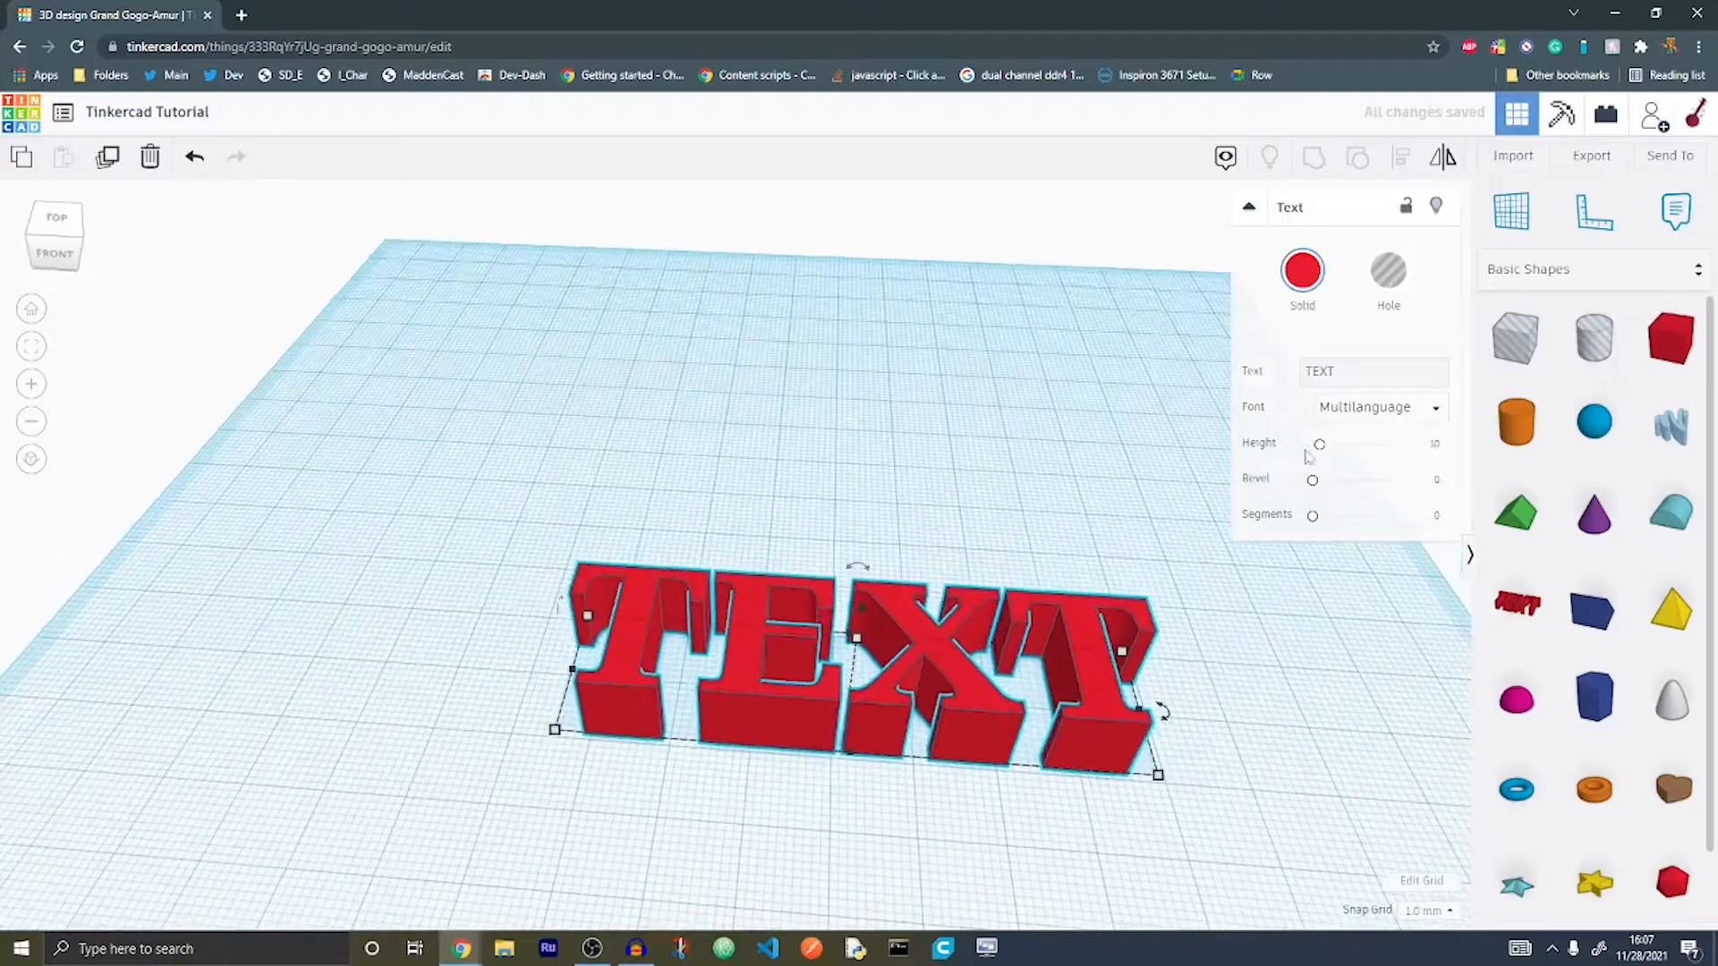
# Step: Change the text to "Test" and set its font to Serif
pyautogui.click(1356, 375)
pyautogui.write('Test')
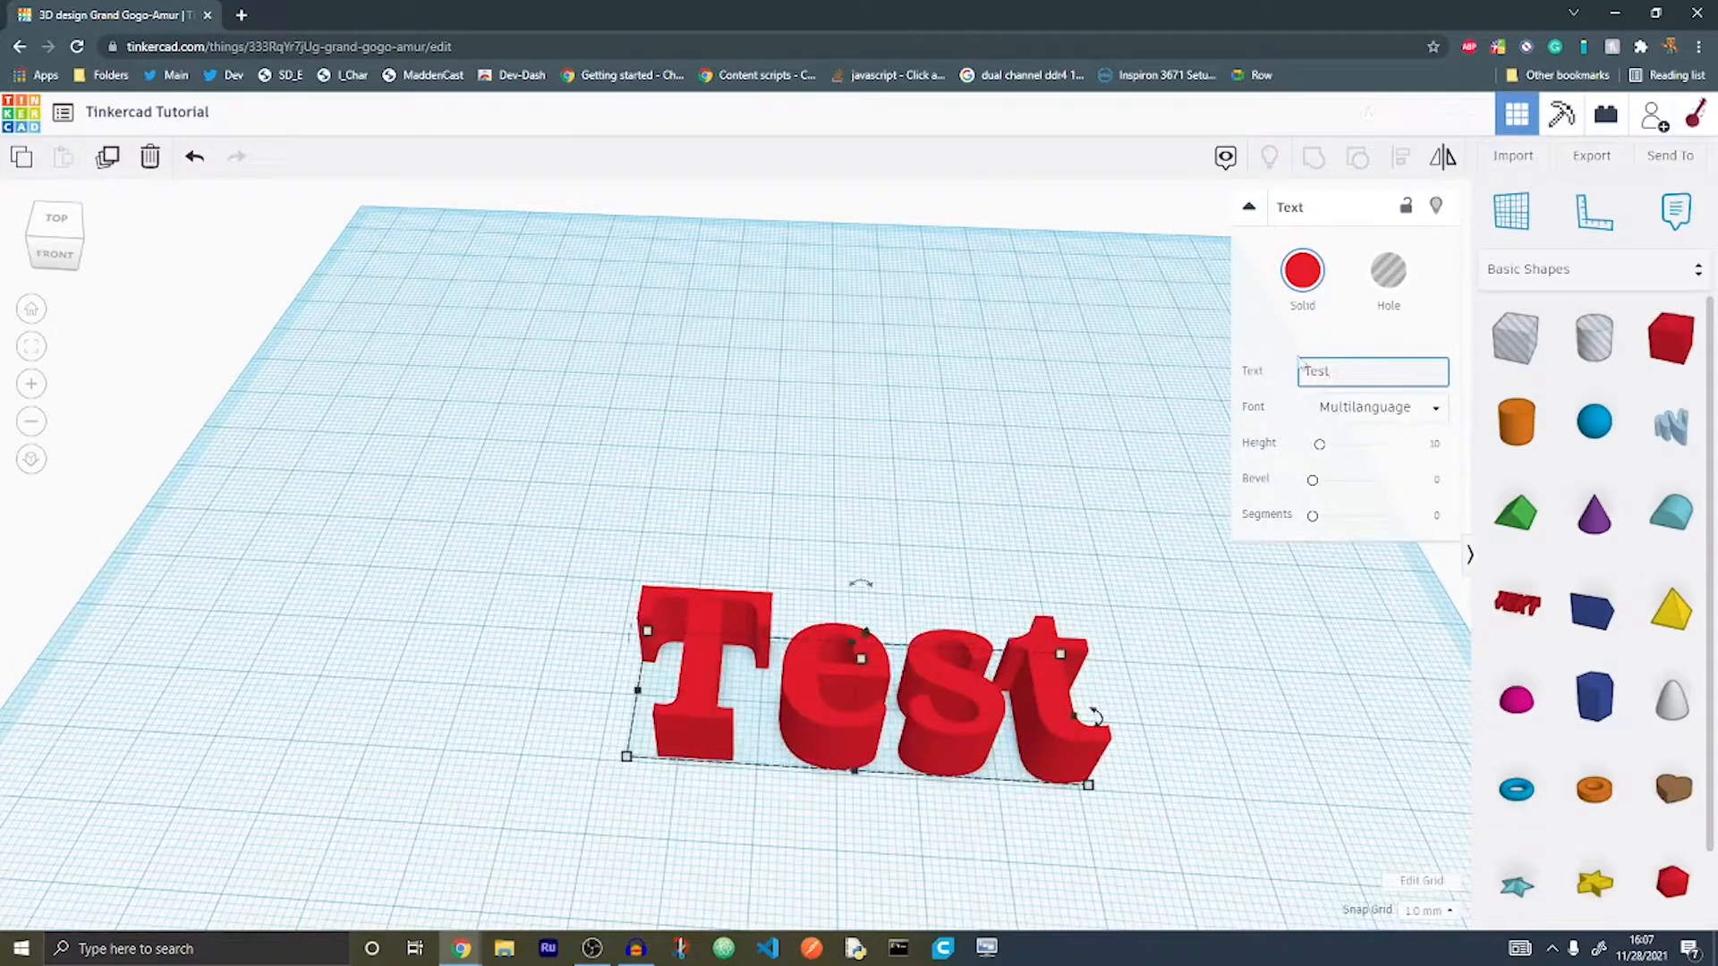
pyautogui.click(1393, 409)
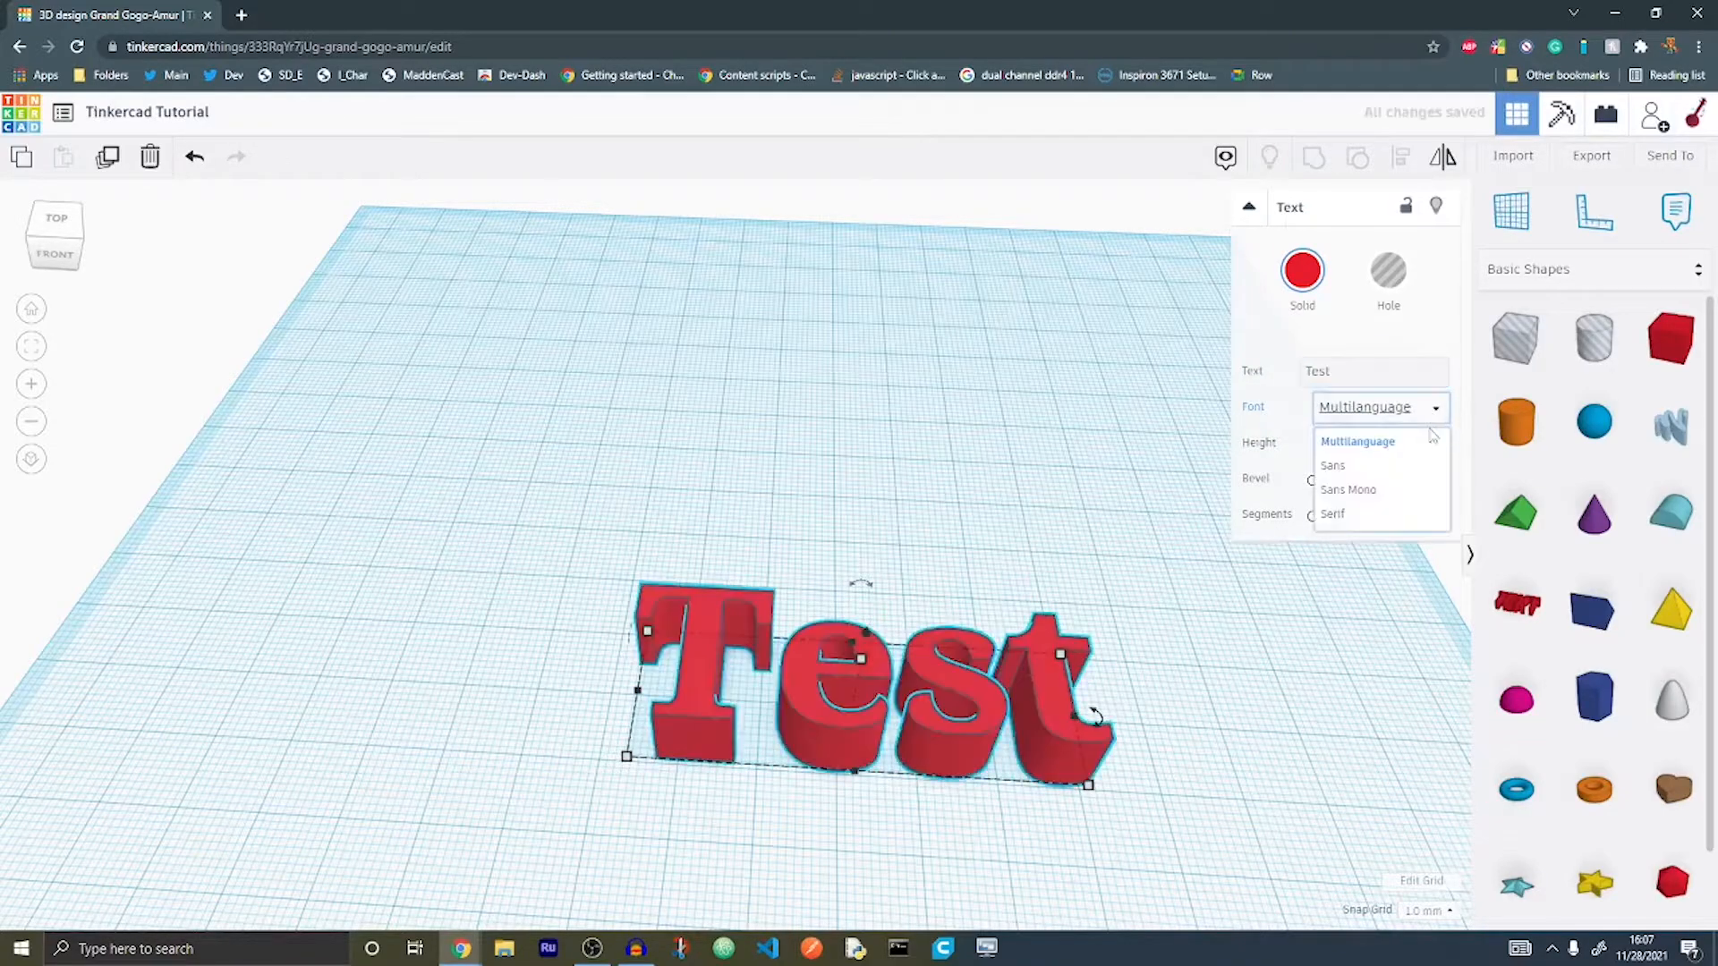
pyautogui.click(1388, 514)
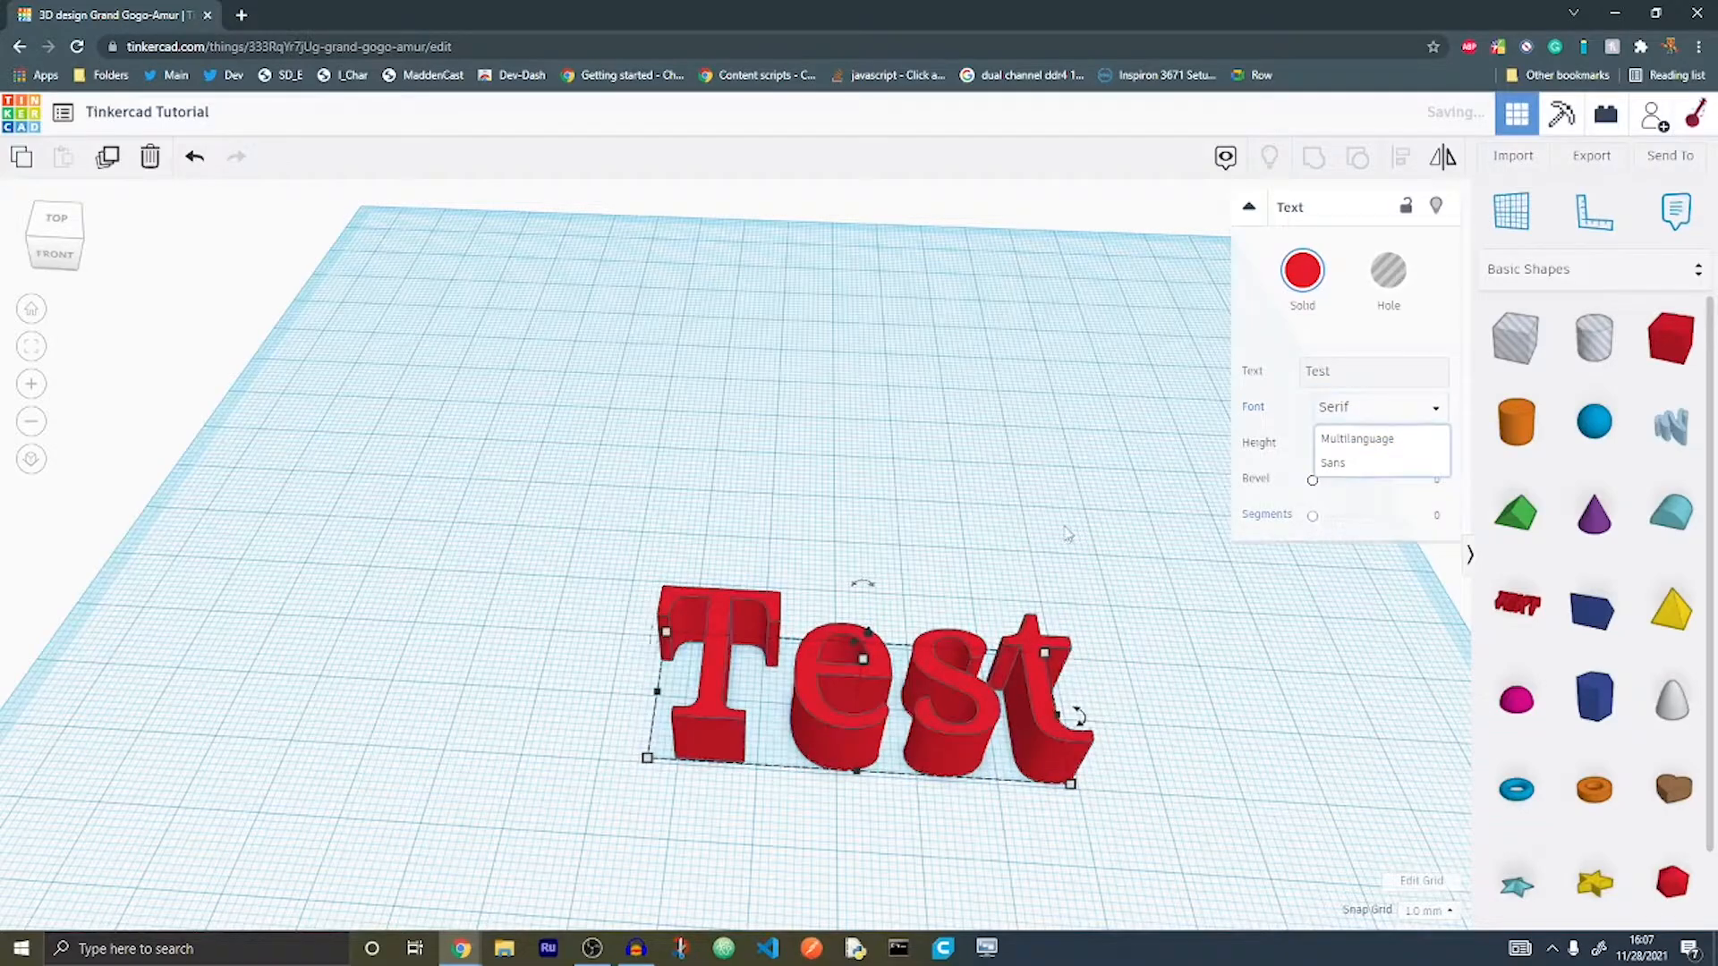
# Step: Add a red box as a wide flat plate and move the "Test" text onto it
pyautogui.moveTo(982, 494); pyautogui.dragTo(995, 388, button='right')
pyautogui.moveTo(1646, 359); pyautogui.dragTo(1212, 803)
pyautogui.moveTo(830, 533); pyautogui.dragTo(867, 584)
pyautogui.click(687, 691)
pyautogui.moveTo(813, 663); pyautogui.dragTo(785, 622)
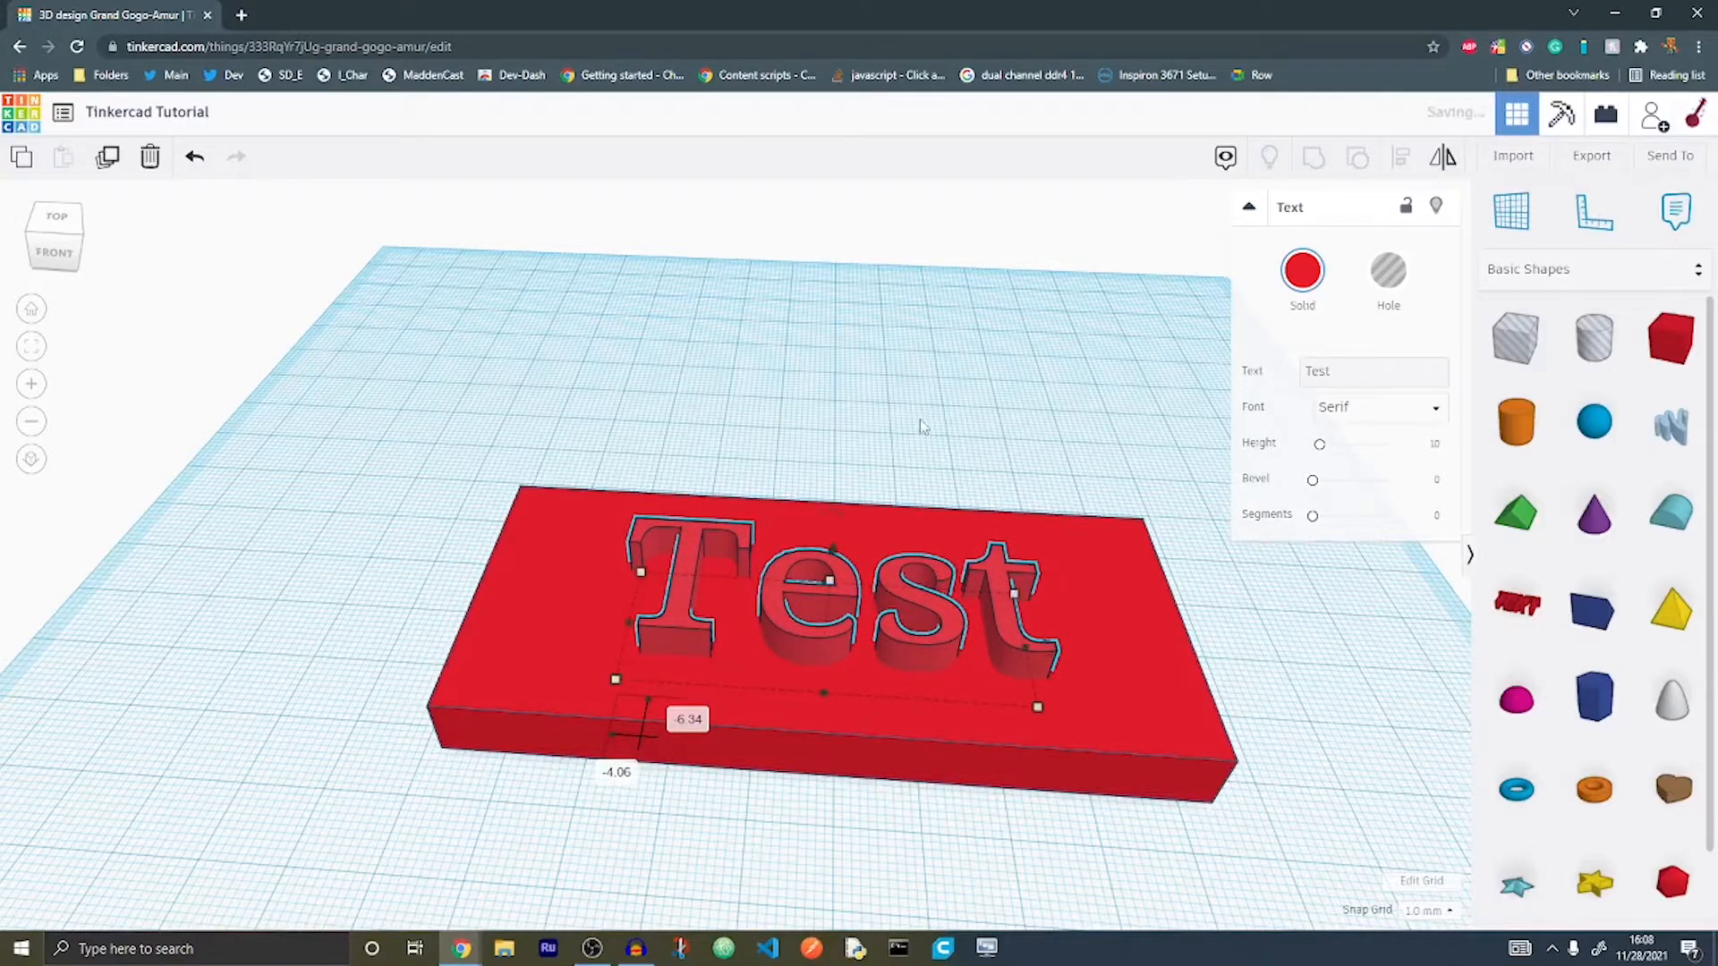
# Step: Adjust the text's position on the plate and raise it so its upper part stands above the plate's top face
pyautogui.moveTo(920, 421); pyautogui.dragTo(926, 519, button='right')
pyautogui.moveTo(890, 726); pyautogui.dragTo(878, 725)
pyautogui.moveTo(972, 431); pyautogui.dragTo(801, 433, button='right')
pyautogui.moveTo(803, 436)
pyautogui.moveTo(803, 436)
pyautogui.mouseDown()
pyautogui.moveTo(802, 319)
pyautogui.moveTo(833, 447)
pyautogui.mouseUp()
pyautogui.moveTo(1040, 396)
pyautogui.mouseDown(button='right')
pyautogui.moveTo(1002, 340)
pyautogui.moveTo(1020, 379)
pyautogui.mouseUp(button='right')
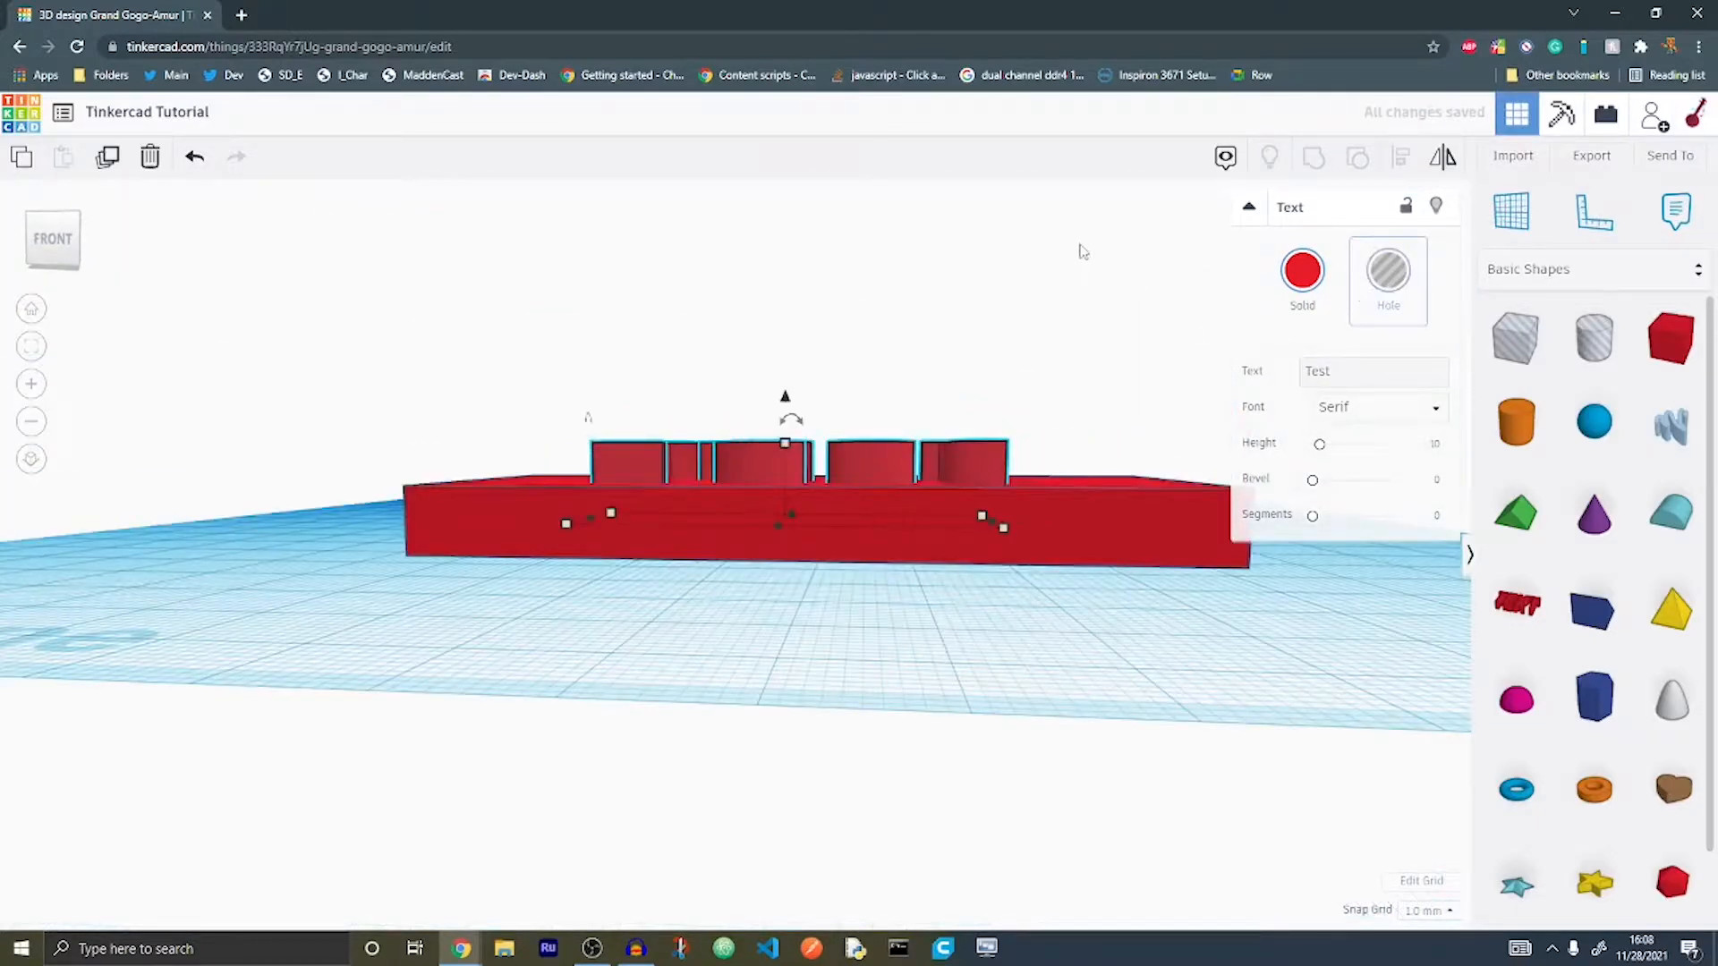
# Step: Turn the "Test" text into a hole and group it with the plate to engrave the lettering
pyautogui.moveTo(1096, 344); pyautogui.dragTo(1063, 305, button='right')
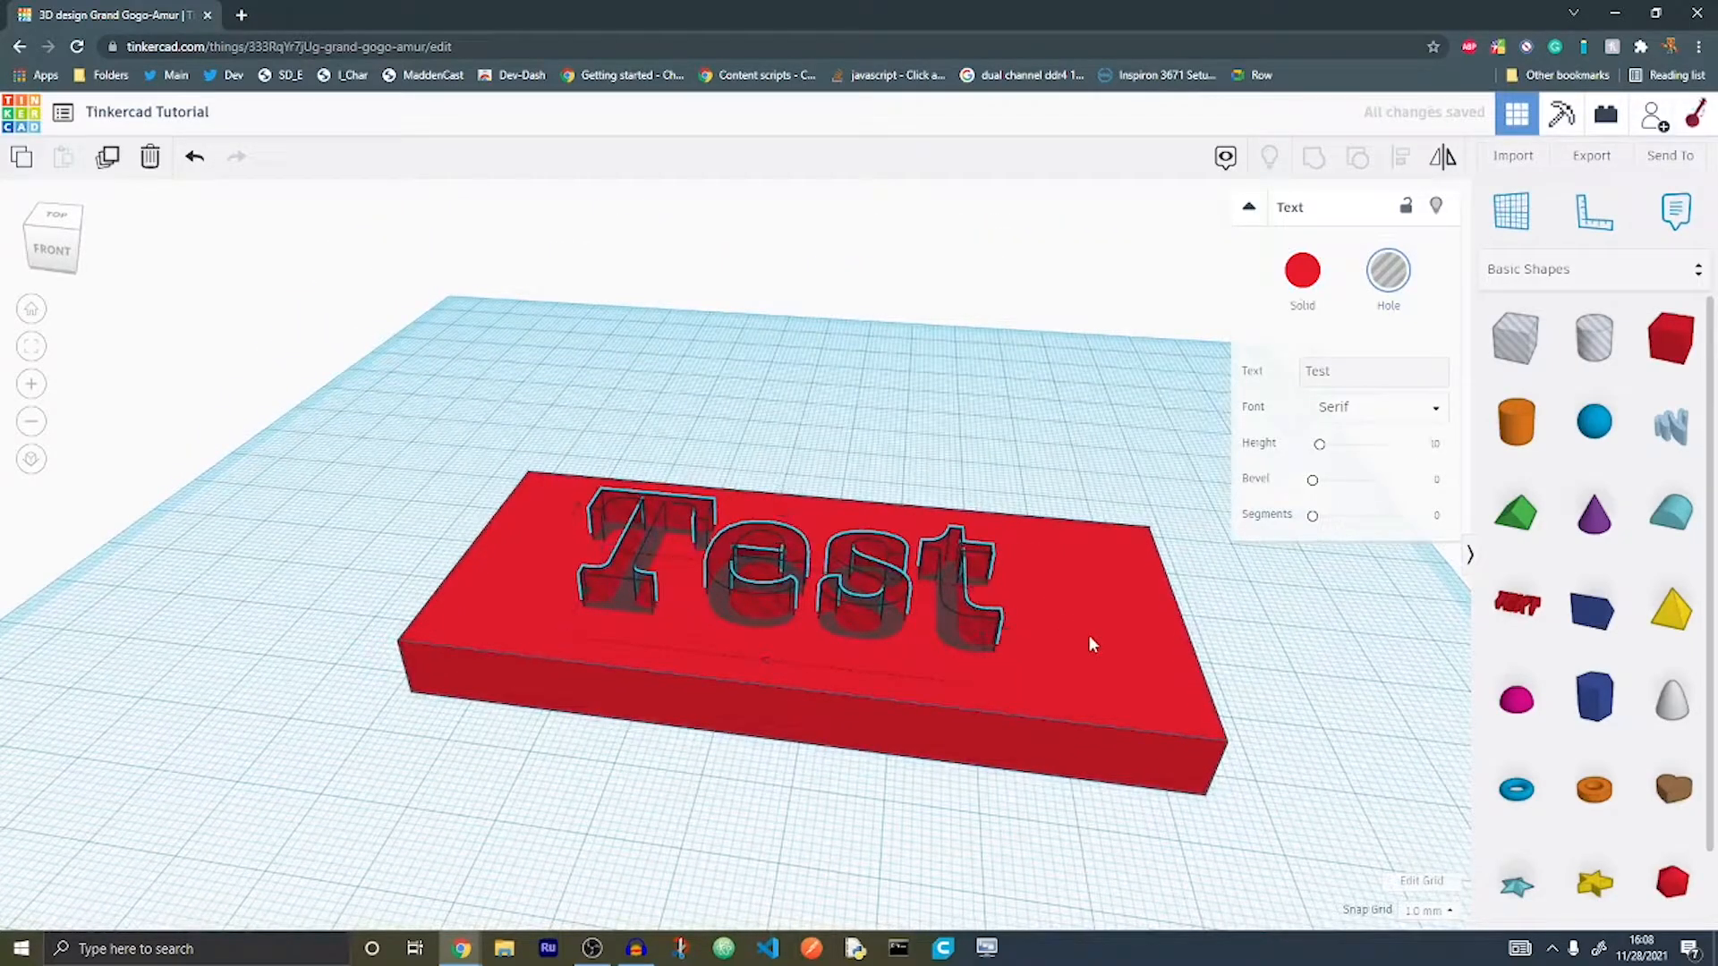
pyautogui.keyDown('shift'); pyautogui.click(1090, 641); pyautogui.keyUp('shift')
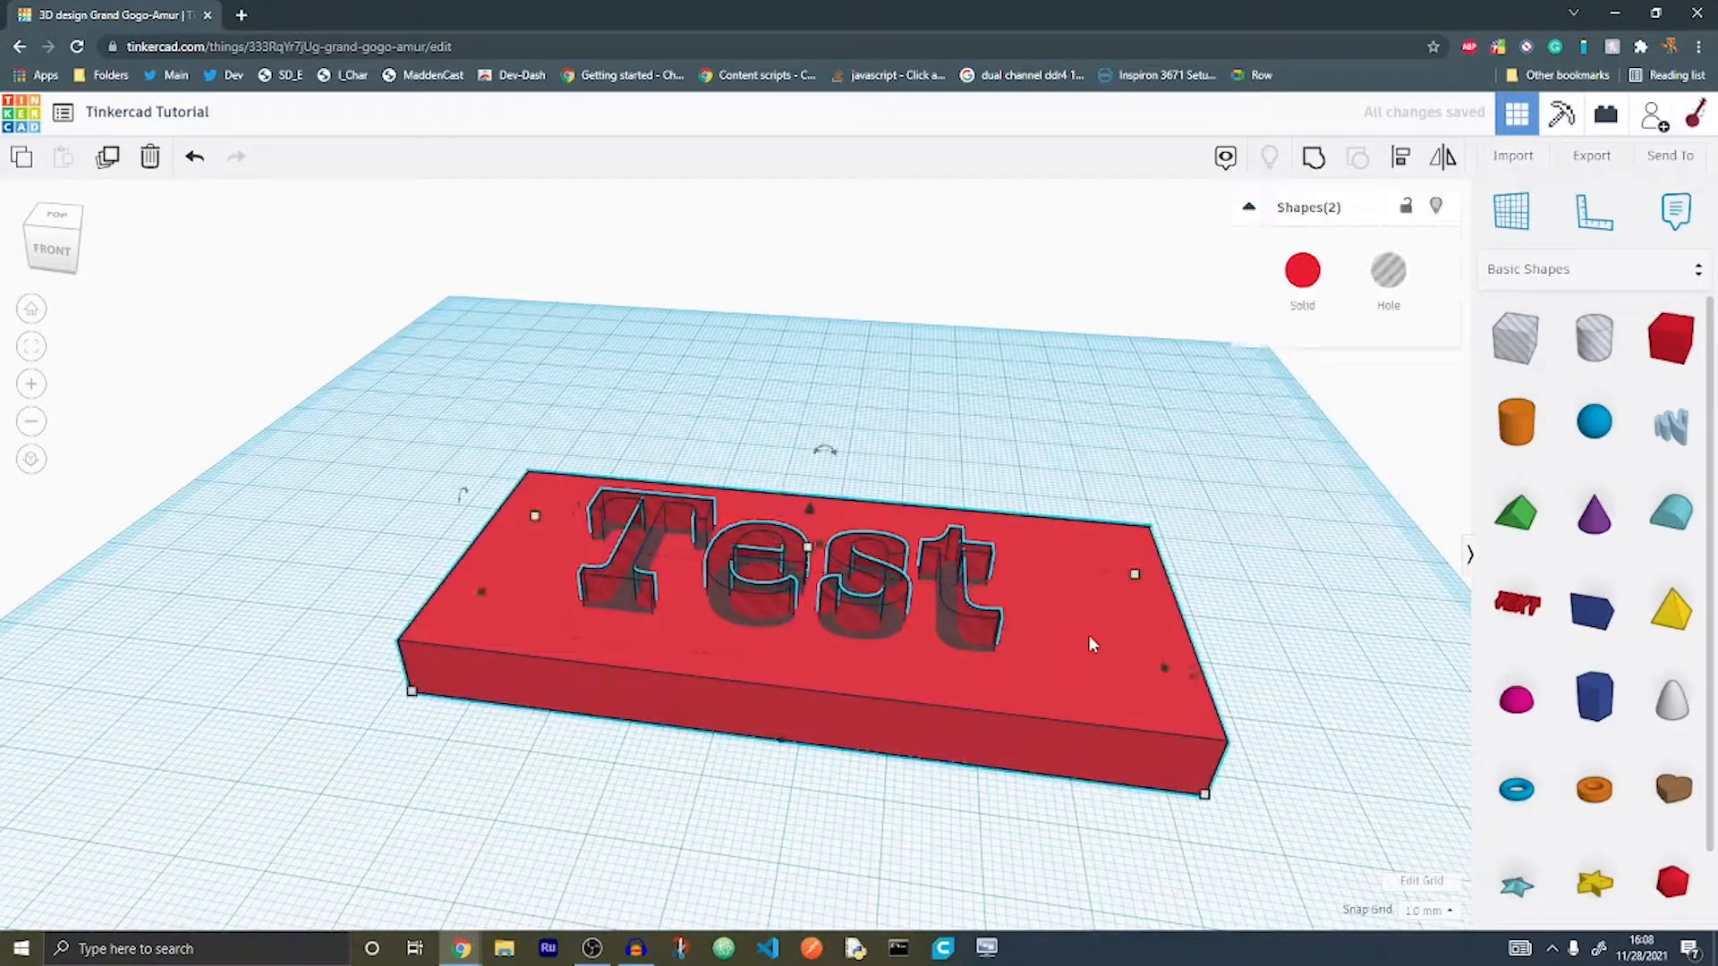
pyautogui.click(1313, 160)
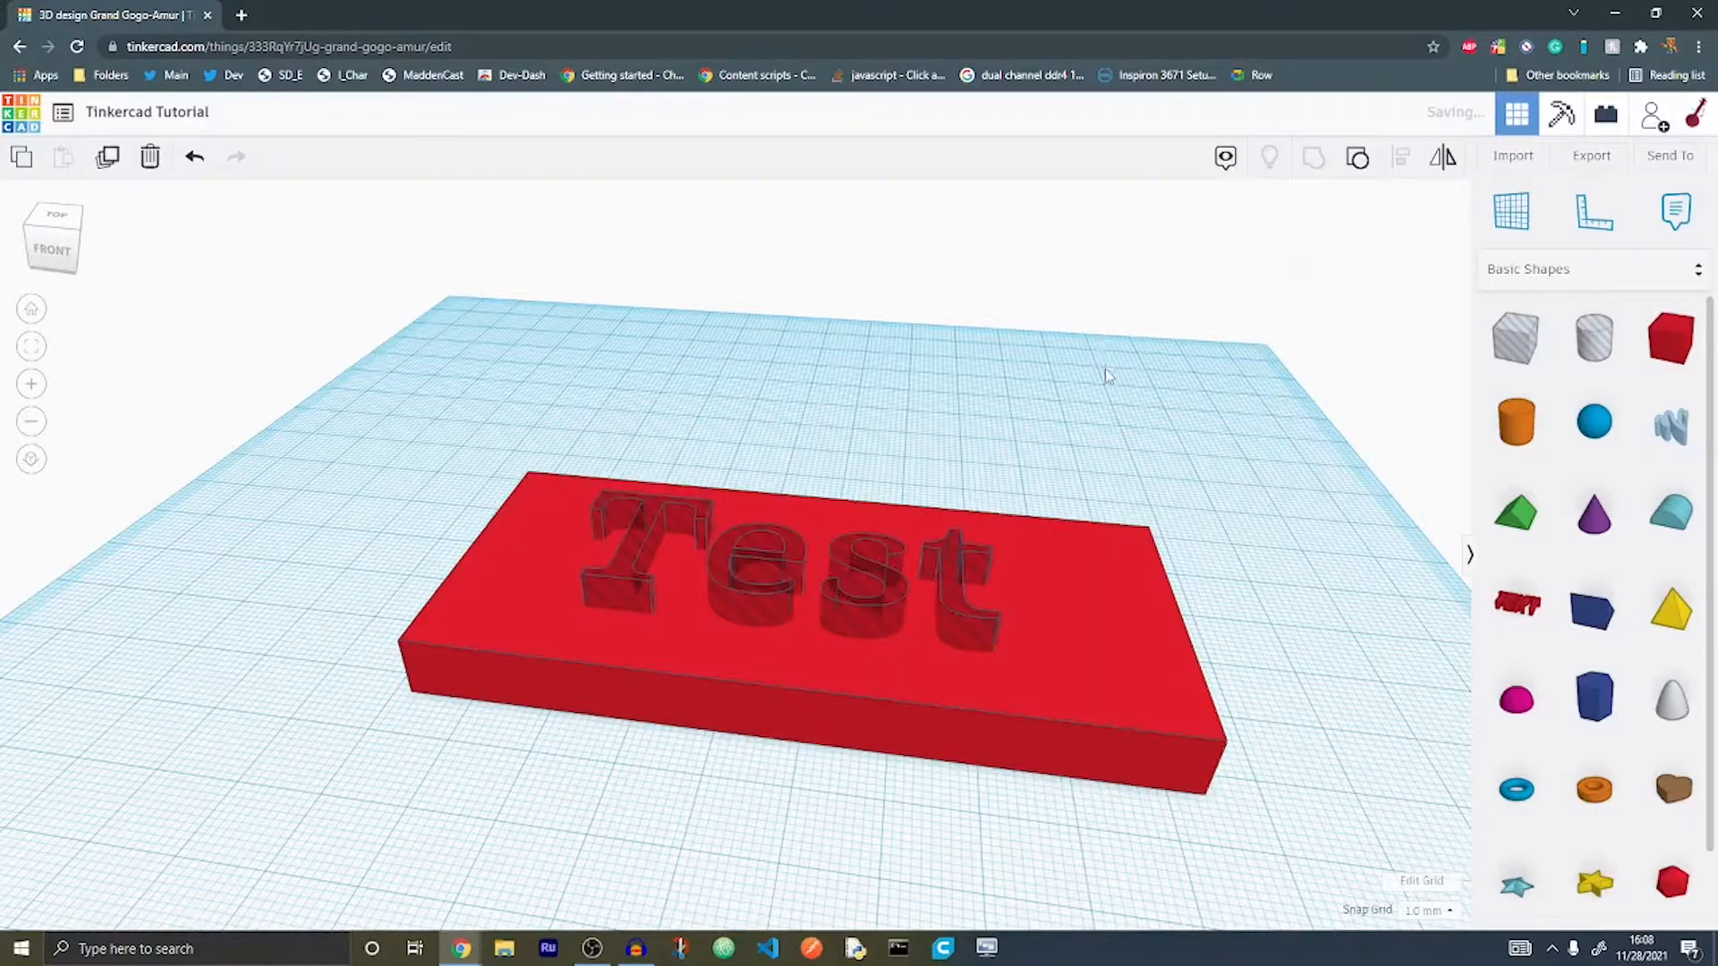
pyautogui.moveTo(984, 400); pyautogui.dragTo(1035, 314, button='right')
pyautogui.click(1030, 488)
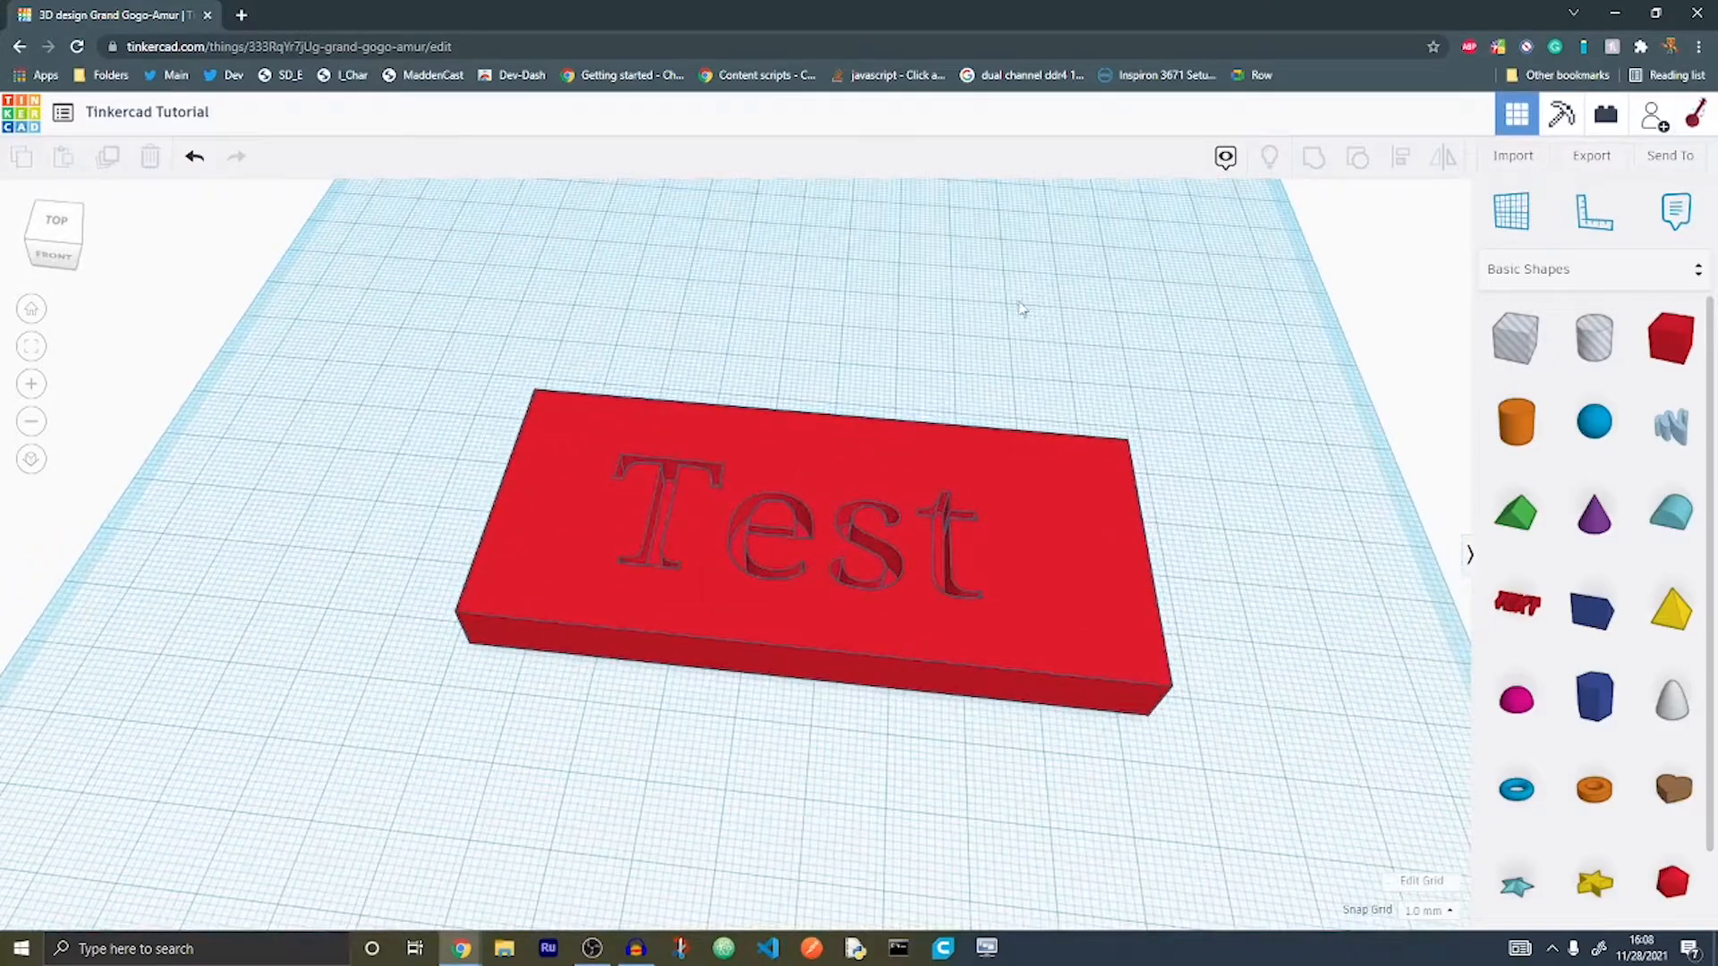
# Step: Examine the engraved lettering on the plate from above, from the front and up close
pyautogui.moveTo(917, 357); pyautogui.dragTo(833, 254, button='middle')
pyautogui.moveTo(833, 254); pyautogui.dragTo(881, 333, button='right')
pyautogui.moveTo(881, 333); pyautogui.dragTo(883, 289, button='middle')
pyautogui.moveTo(884, 289); pyautogui.dragTo(1024, 465, button='right')
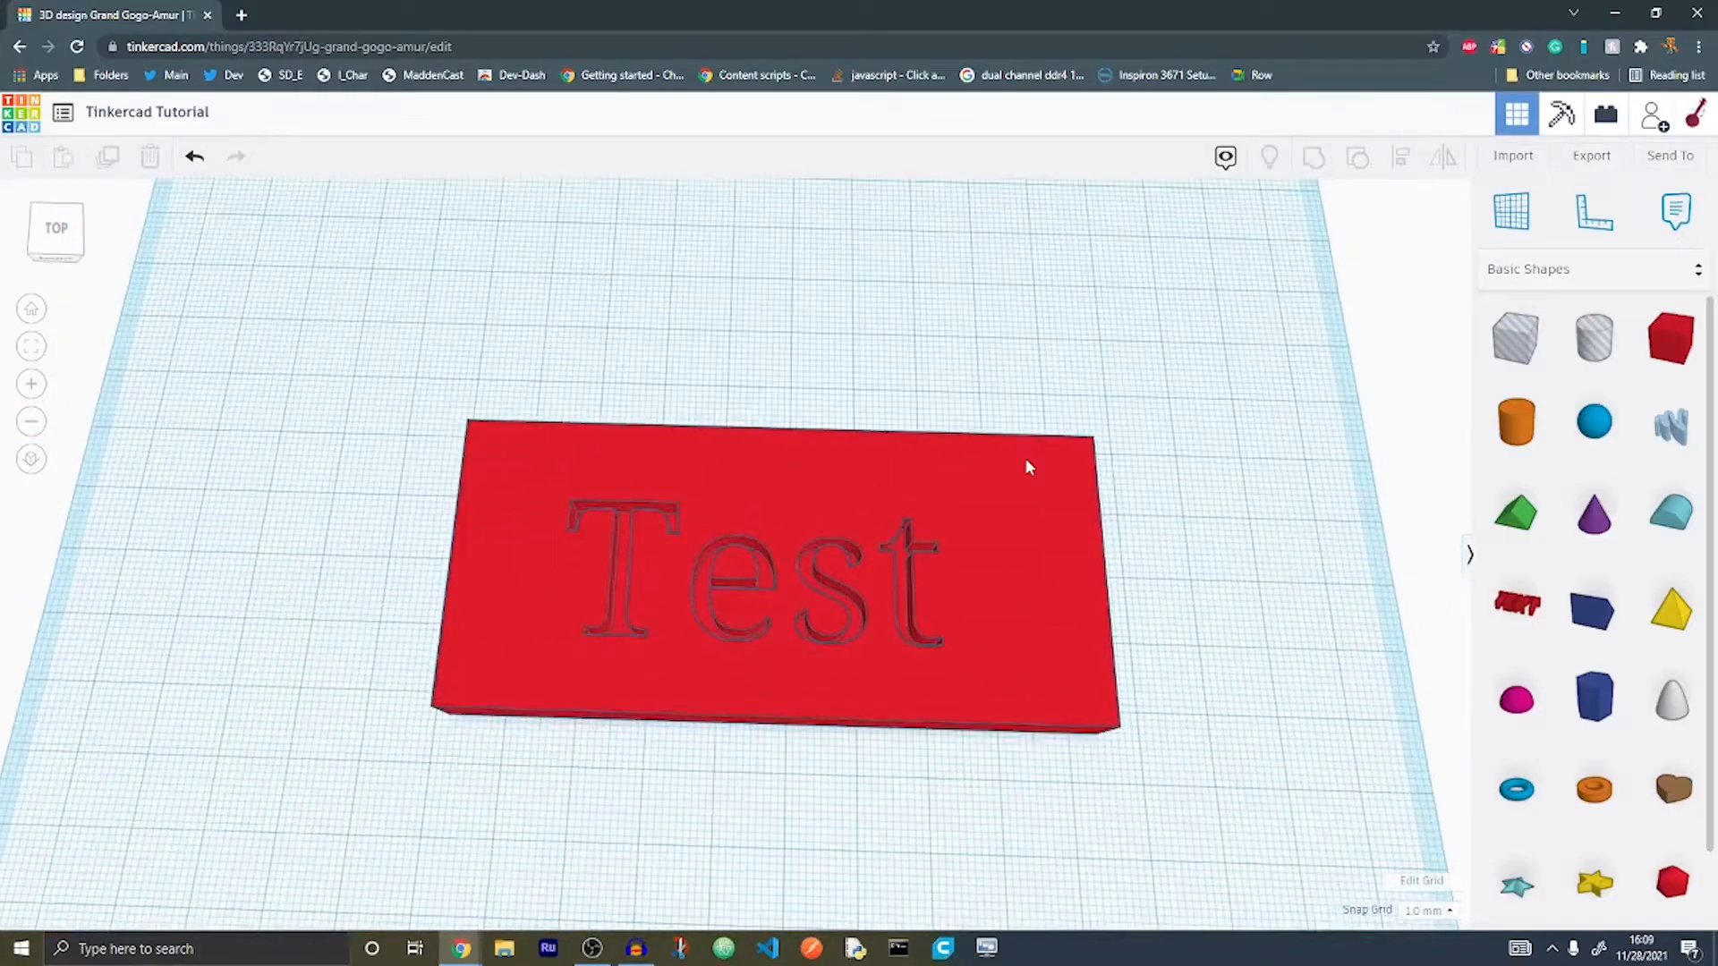
pyautogui.scroll(5, 1024, 452)
pyautogui.moveTo(928, 487); pyautogui.dragTo(938, 380, button='right')
pyautogui.scroll(-10, 926, 477)
pyautogui.scroll(3, 938, 380)
pyautogui.scroll(3, 938, 379)
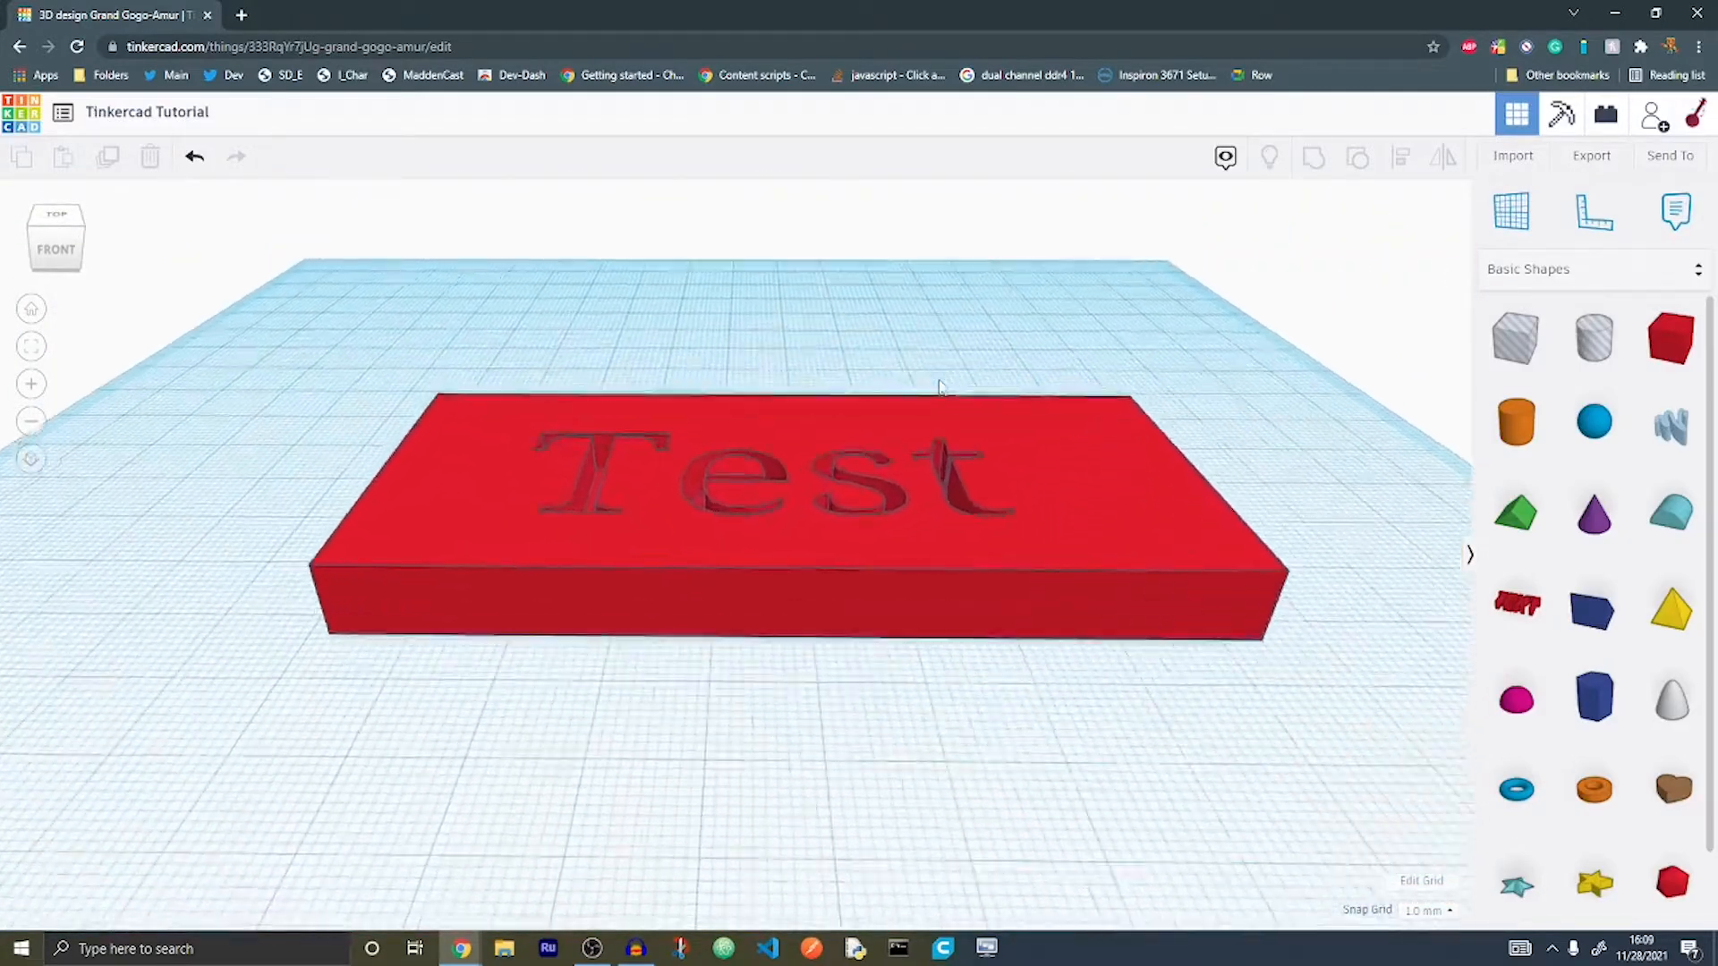
pyautogui.moveTo(800, 285); pyautogui.dragTo(756, 369, button='right')
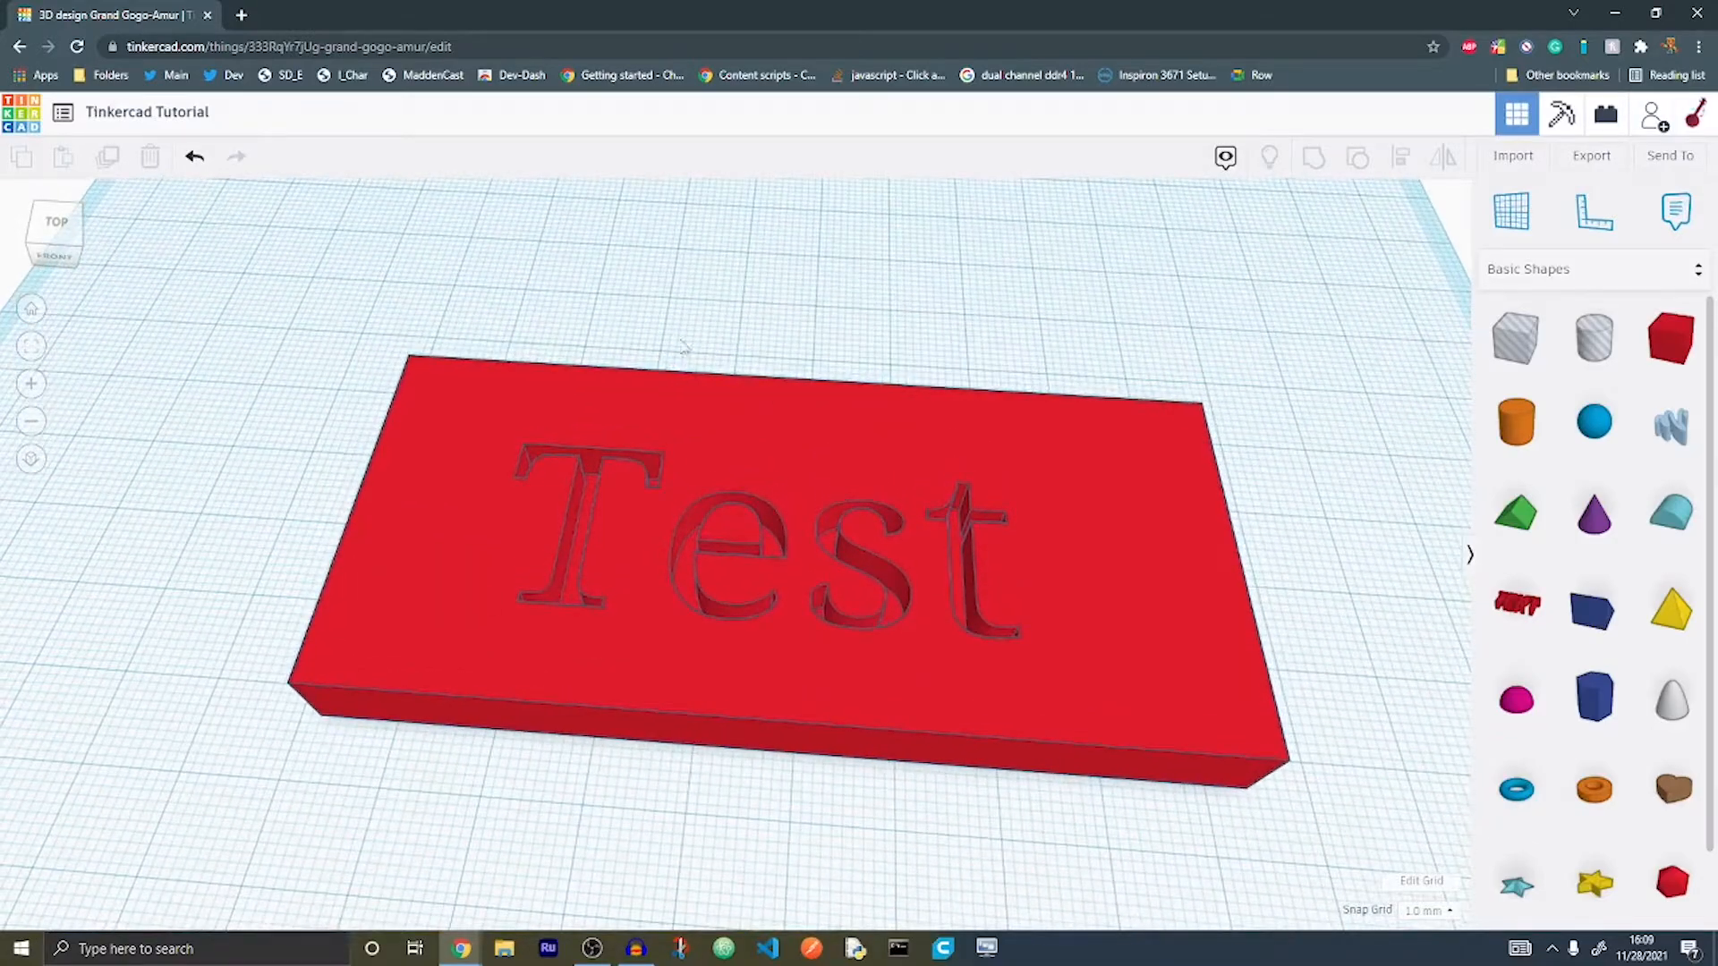
pyautogui.scroll(-3, 1132, 489)
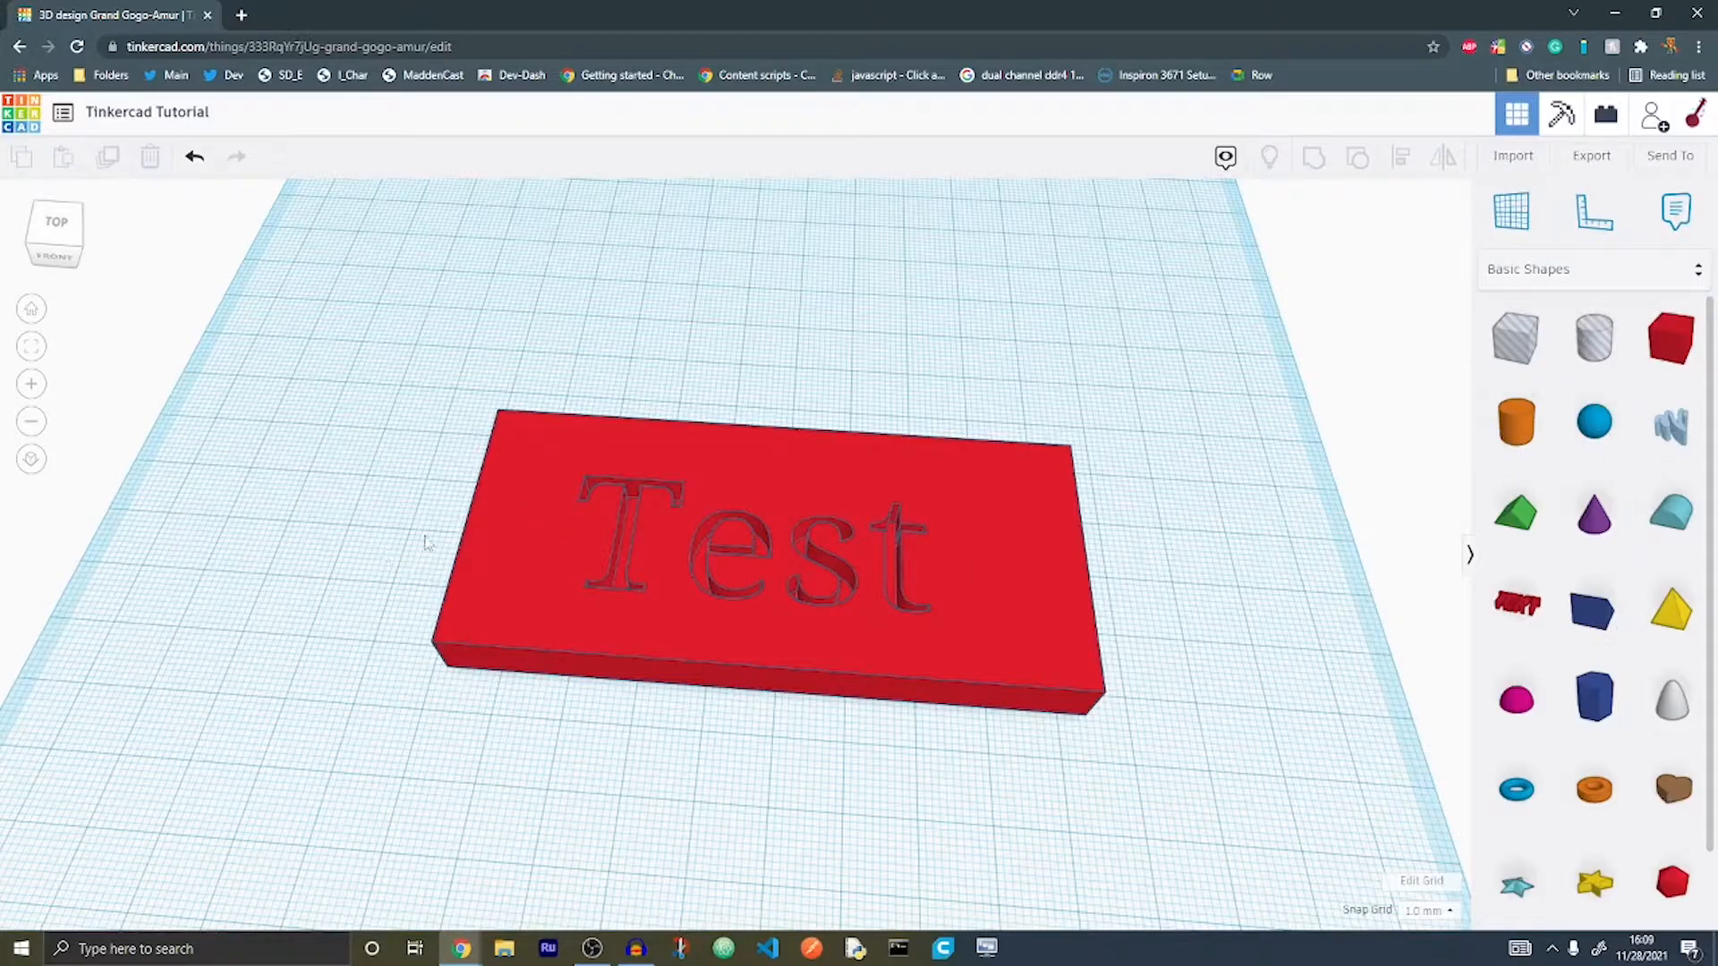
# Step: Place an orange cylinder at the plate's end beside the letter T and flatten it to roughly the plate's thickness
pyautogui.moveTo(1519, 428); pyautogui.dragTo(449, 540)
pyautogui.moveTo(450, 540); pyautogui.dragTo(475, 475, button='right')
pyautogui.moveTo(420, 424); pyautogui.dragTo(458, 511)
pyautogui.moveTo(507, 466); pyautogui.dragTo(618, 537, button='right')
# Step: Place a second cylinder over the first one and reduce its base to 17 by 17 mm
pyautogui.moveTo(1524, 443); pyautogui.dragTo(454, 625)
pyautogui.moveTo(455, 625); pyautogui.dragTo(648, 803, button='right')
pyautogui.moveTo(650, 813); pyautogui.dragTo(639, 809)
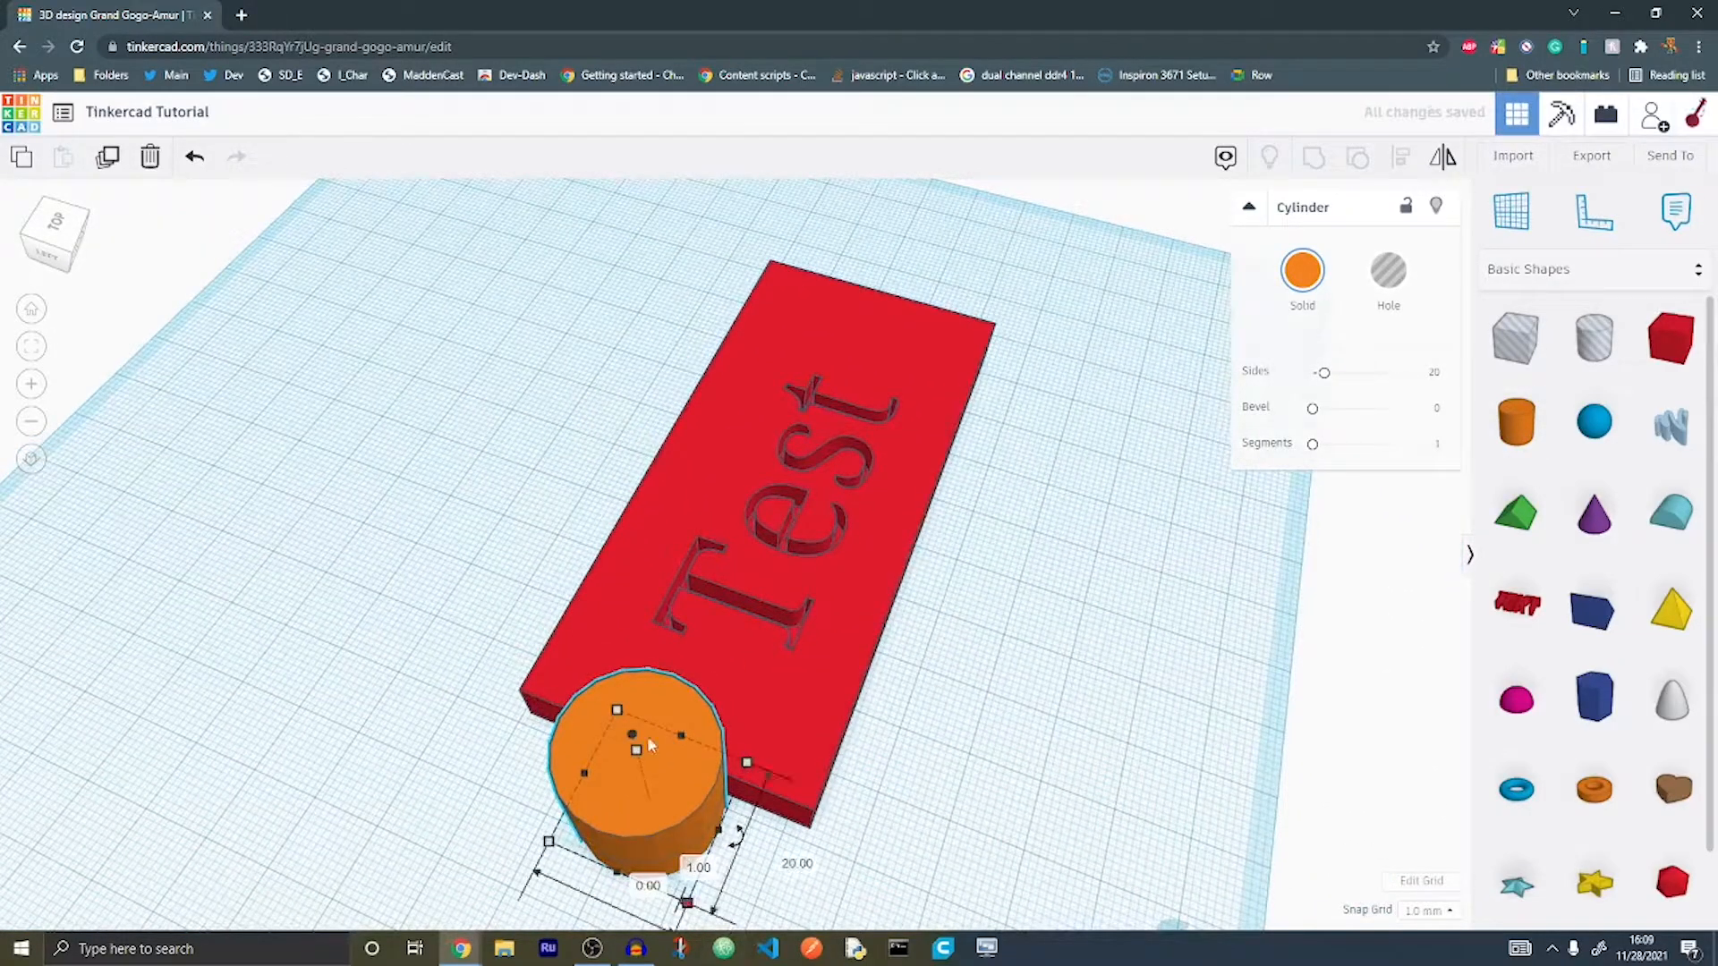
pyautogui.moveTo(687, 902); pyautogui.dragTo(677, 873)
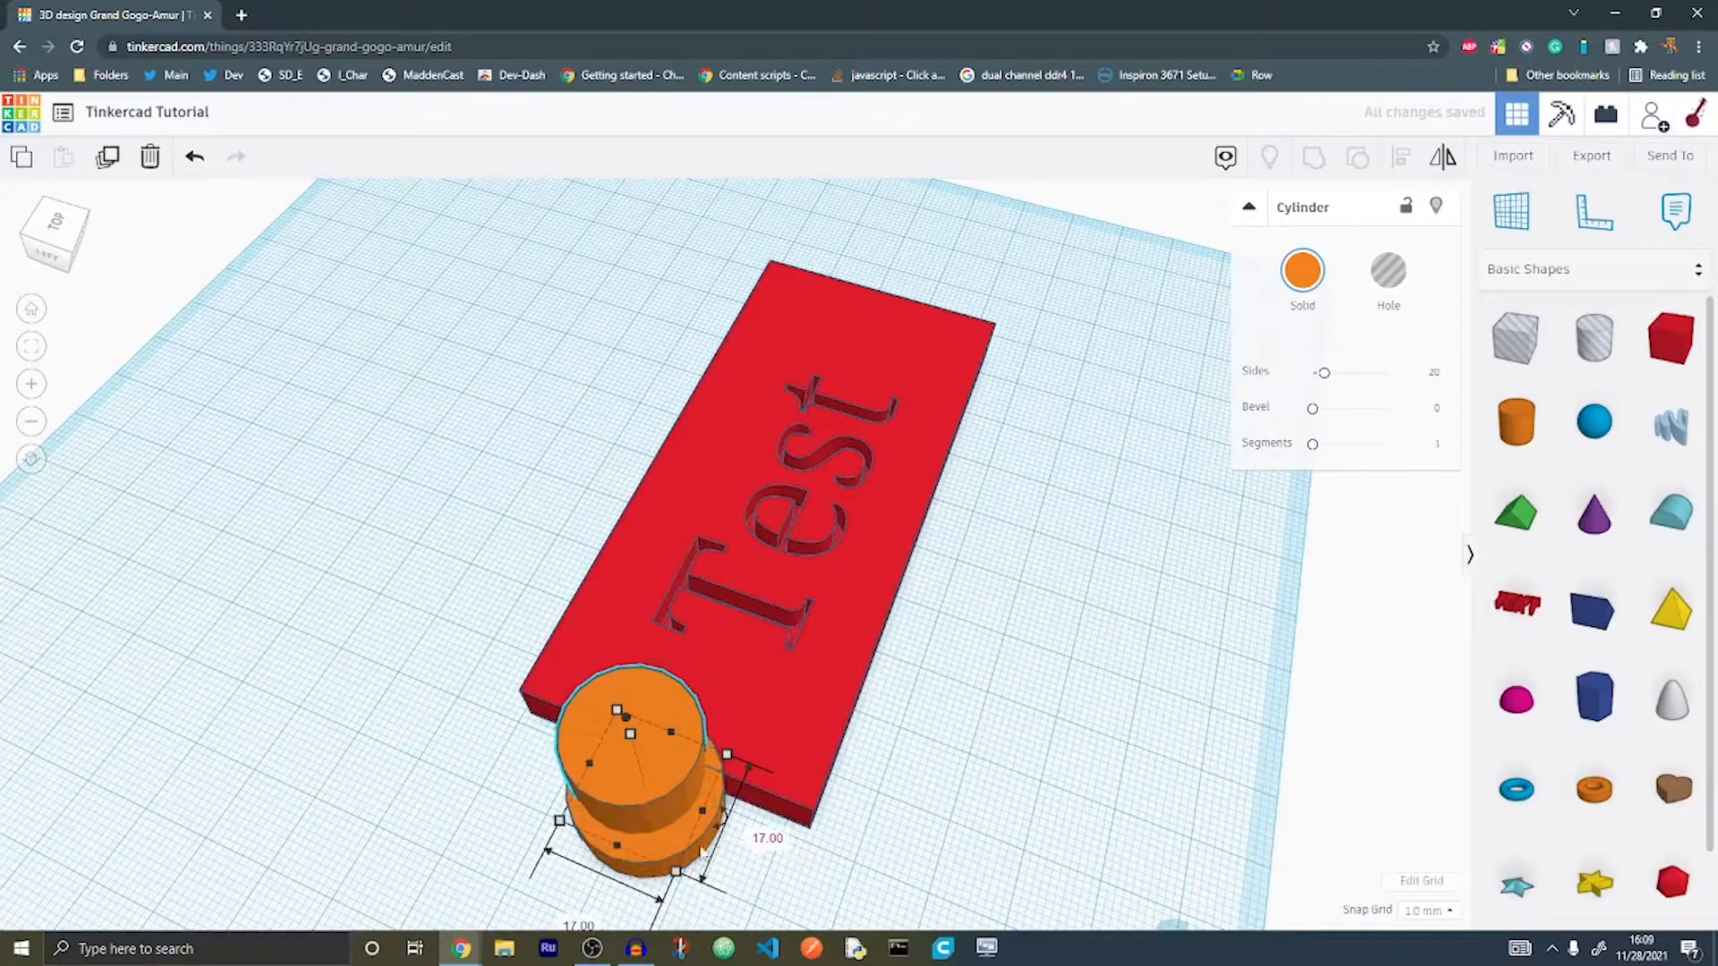
pyautogui.moveTo(648, 793); pyautogui.dragTo(657, 800)
# Step: Select both cylinders and align them on centre across the plate's width and at mid-height
pyautogui.scroll(-2, 779, 727)
pyautogui.moveTo(778, 727); pyautogui.dragTo(656, 658, button='right')
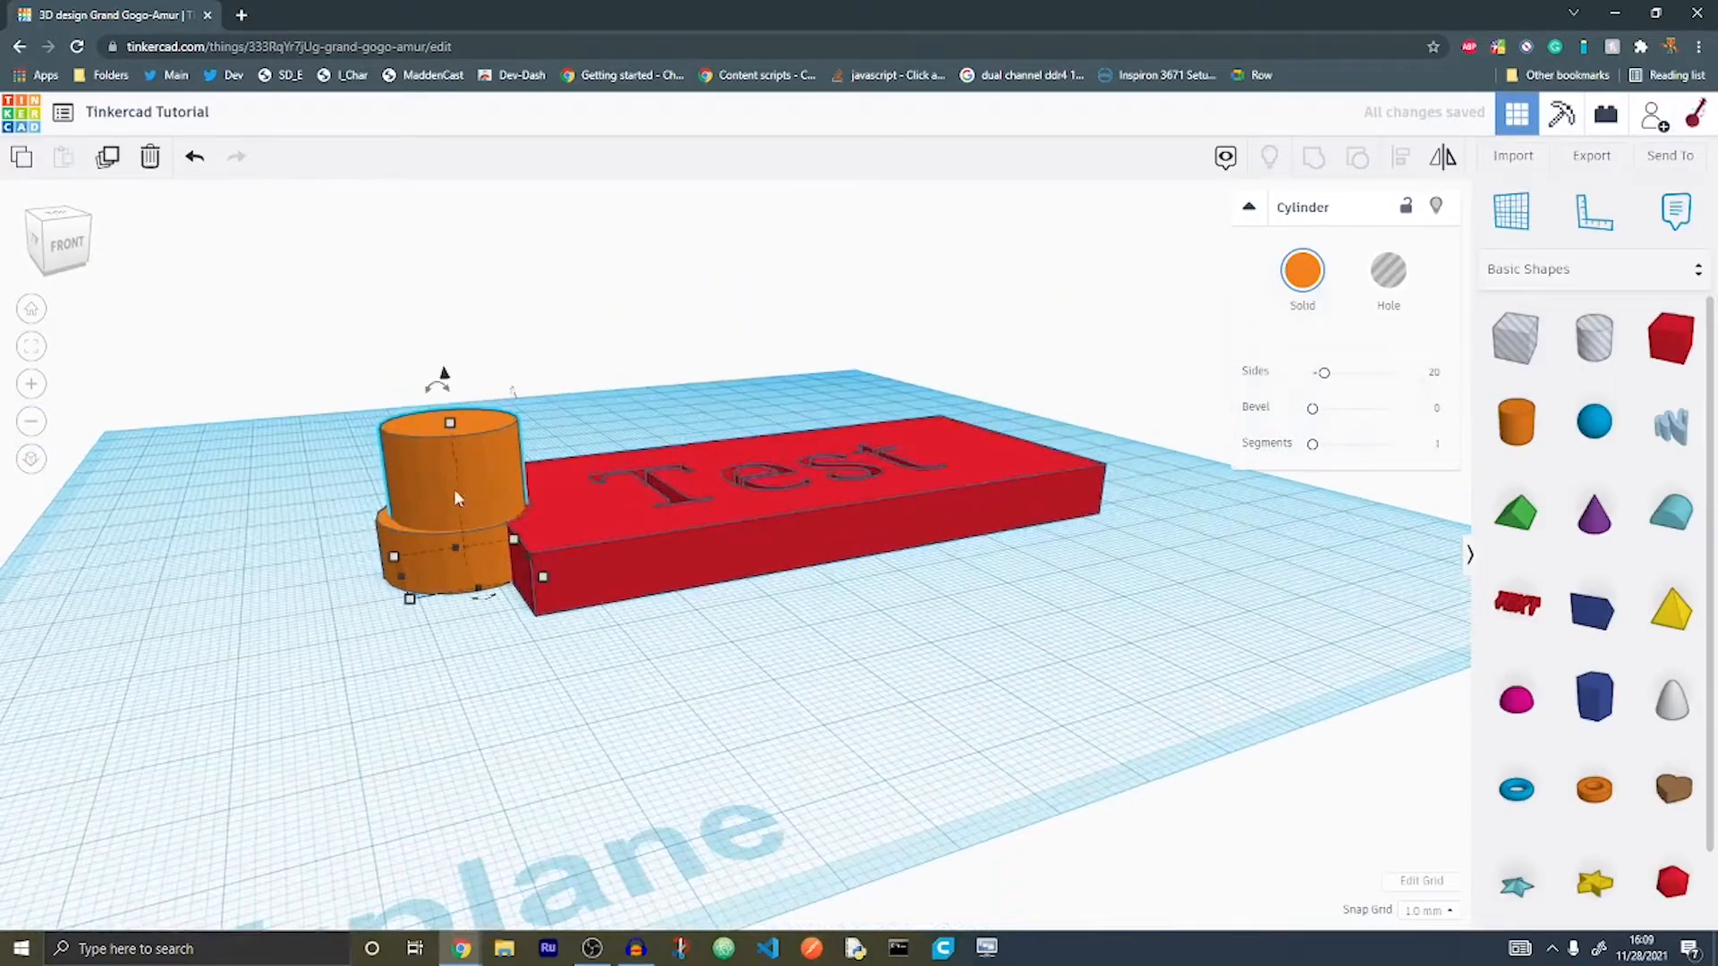
pyautogui.moveTo(438, 480); pyautogui.dragTo(444, 485)
pyautogui.keyDown('shift'); pyautogui.click(393, 541); pyautogui.keyUp('shift')
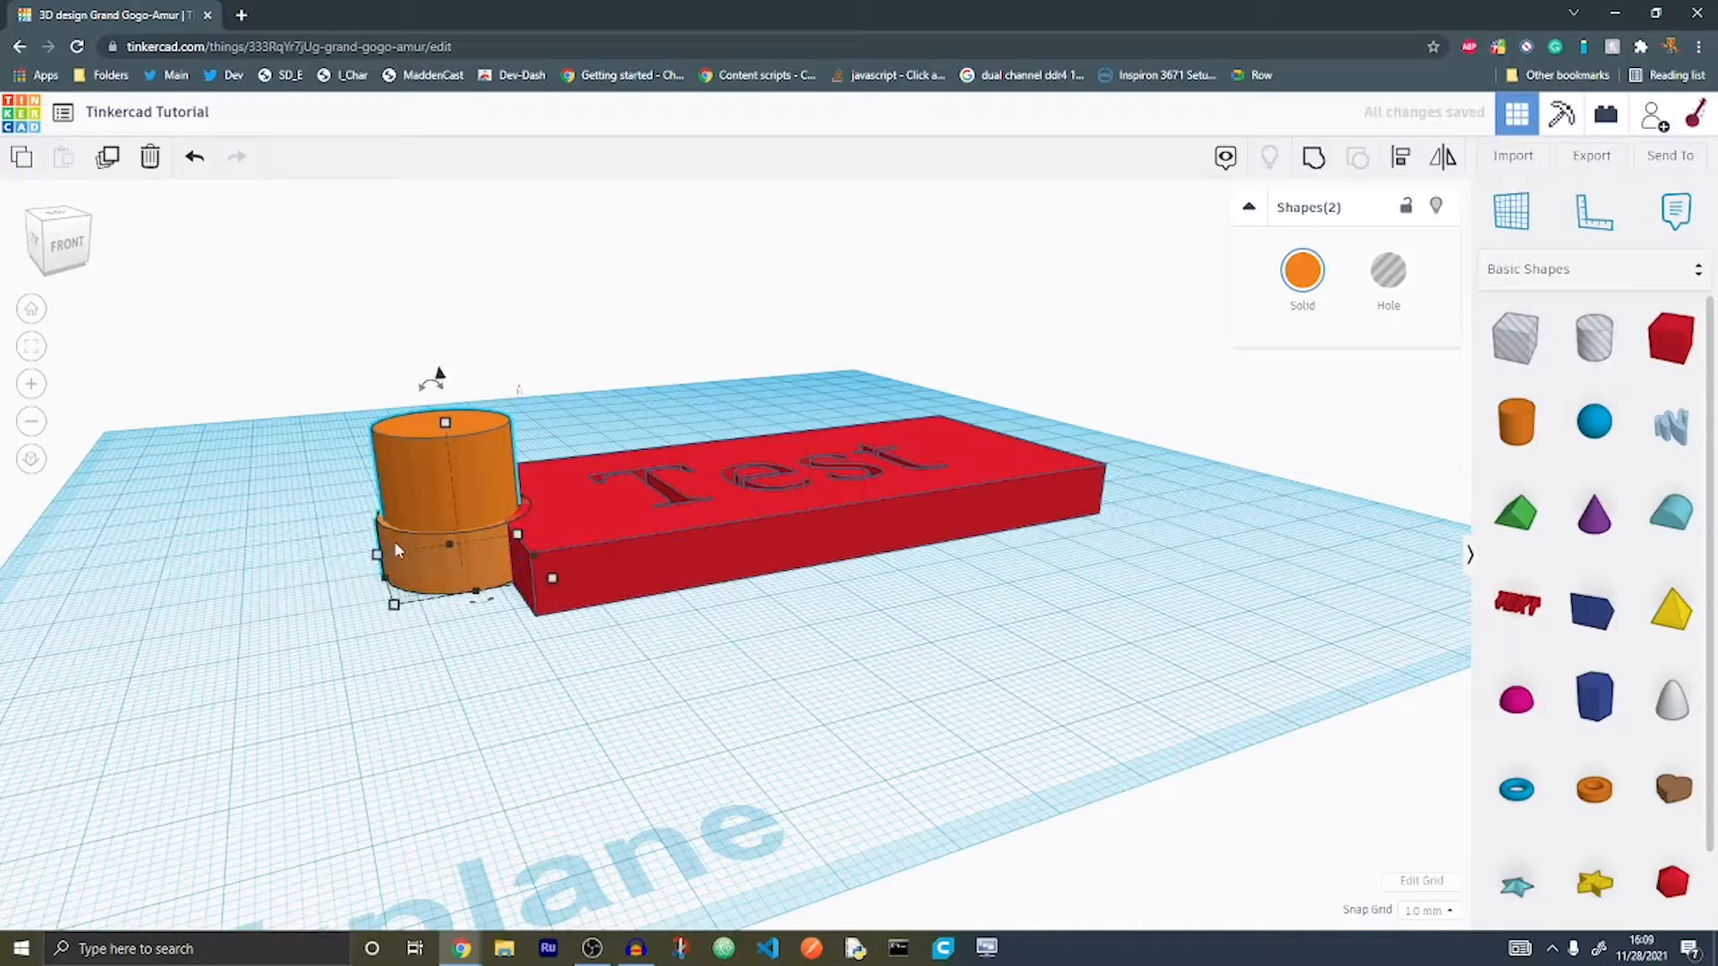
pyautogui.click(1400, 161)
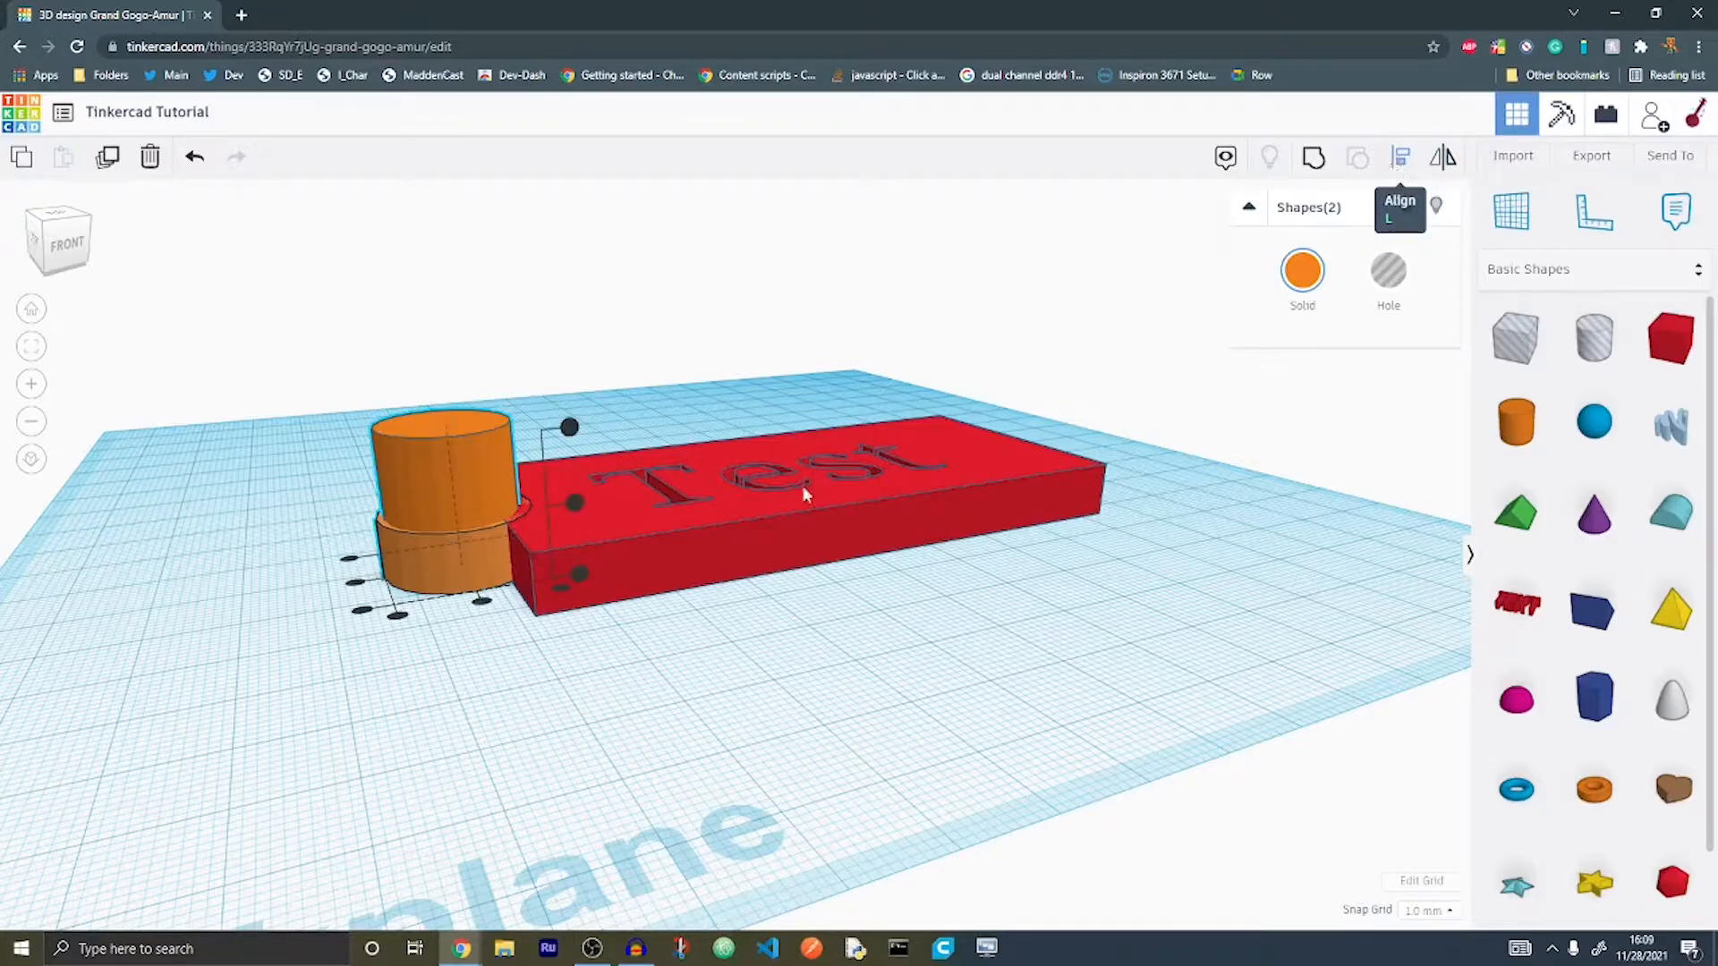
pyautogui.moveTo(577, 503); pyautogui.dragTo(716, 837, button='right')
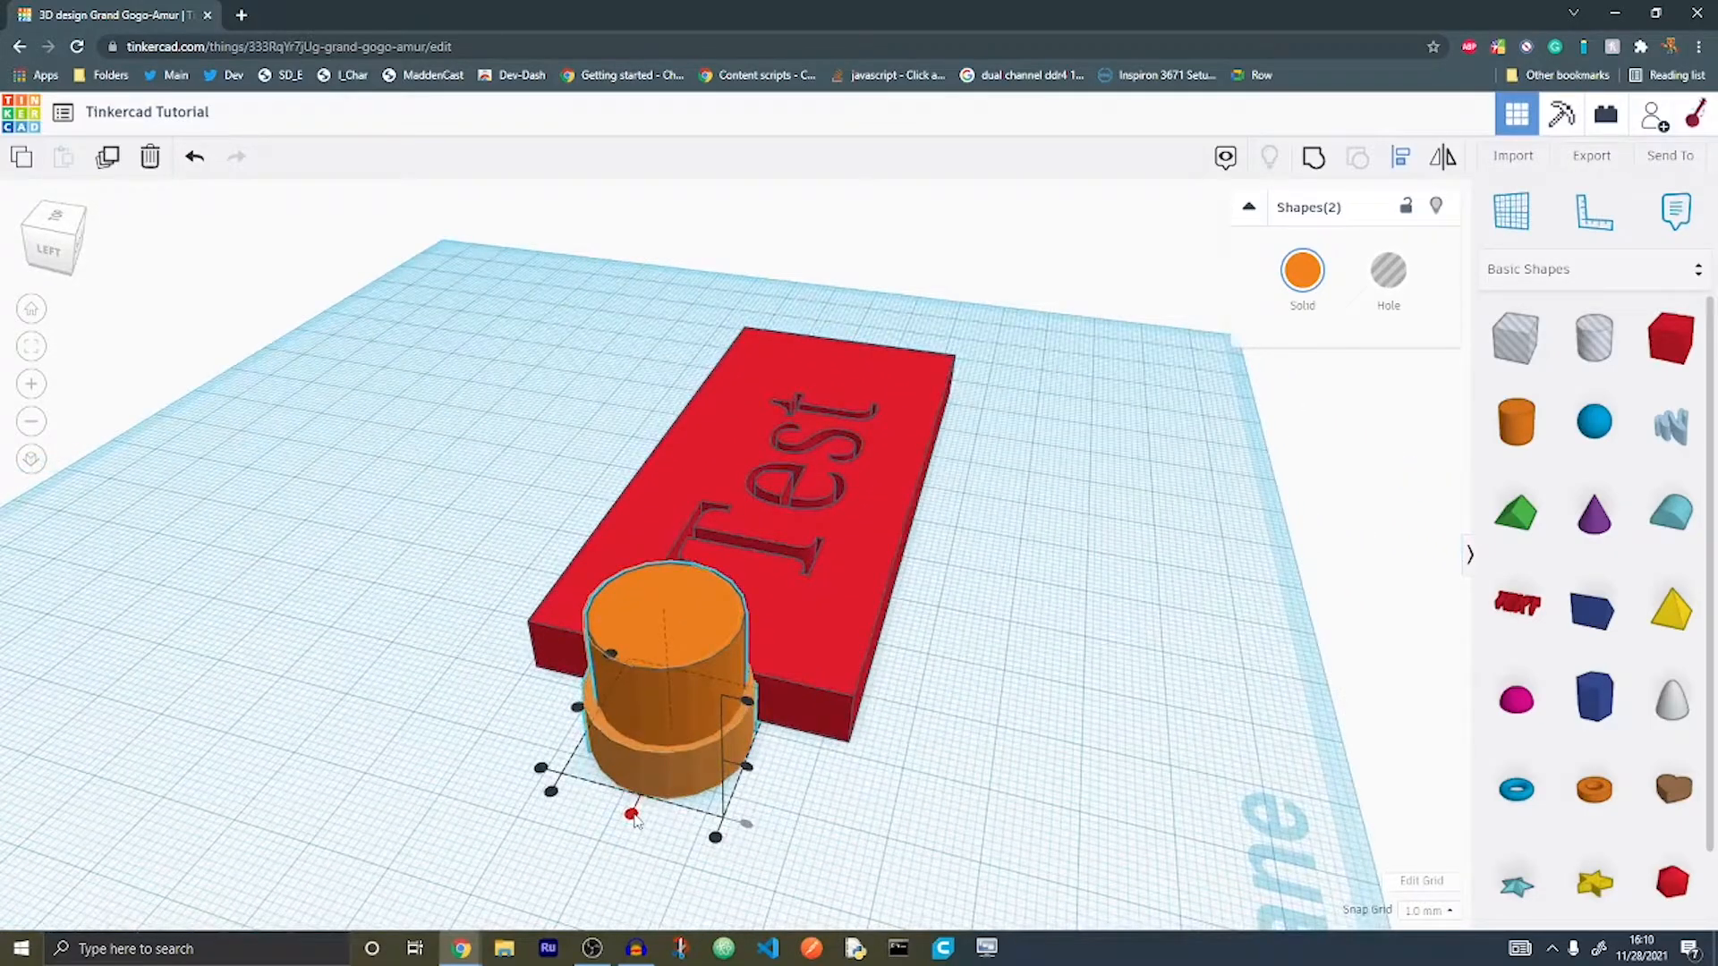
pyautogui.click(631, 815)
pyautogui.moveTo(666, 793); pyautogui.dragTo(728, 710, button='right')
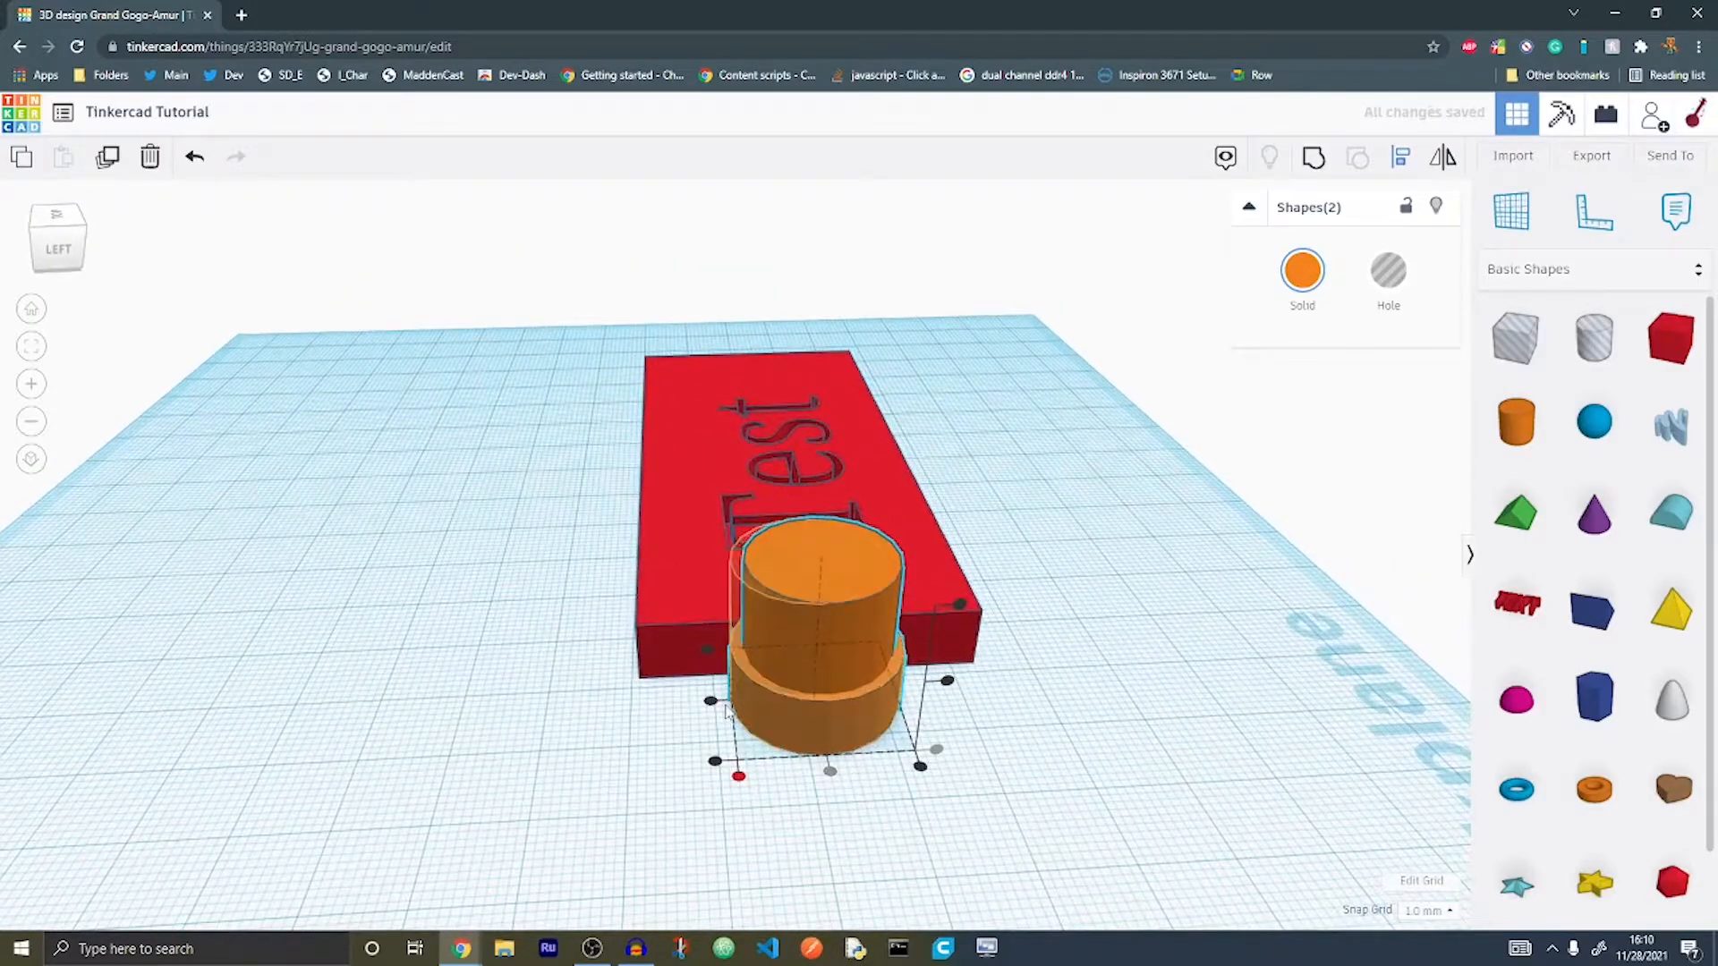
pyautogui.click(947, 683)
pyautogui.moveTo(1017, 694); pyautogui.dragTo(898, 777, button='right')
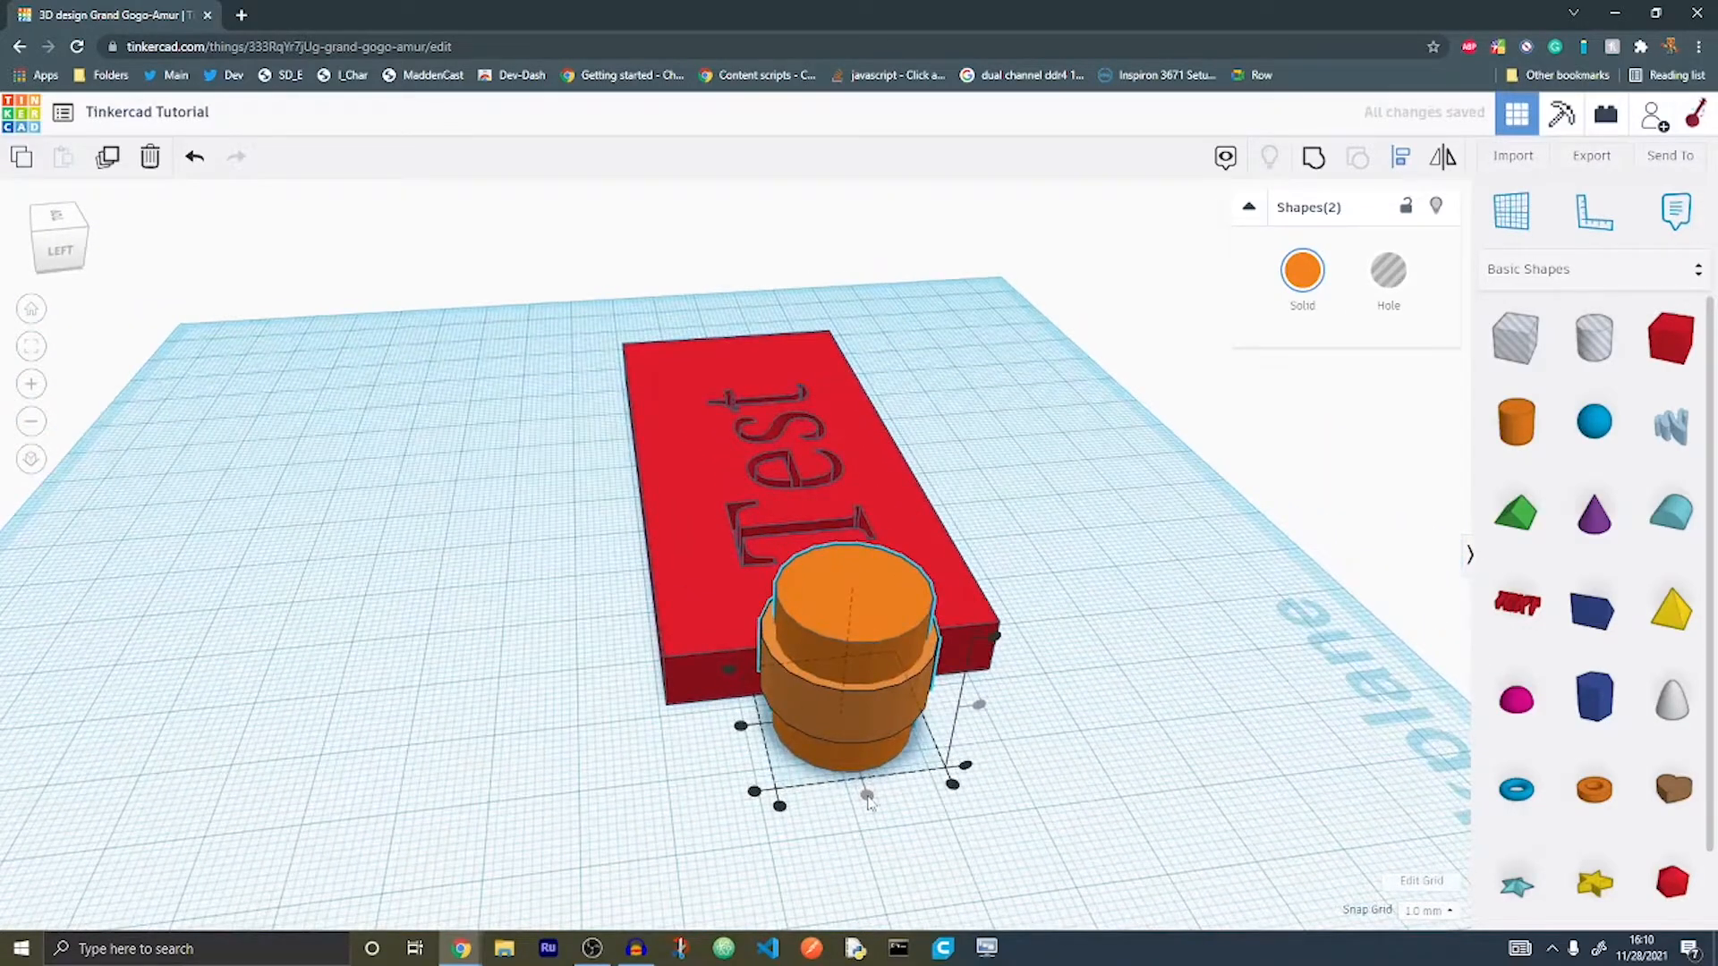
pyautogui.click(742, 738)
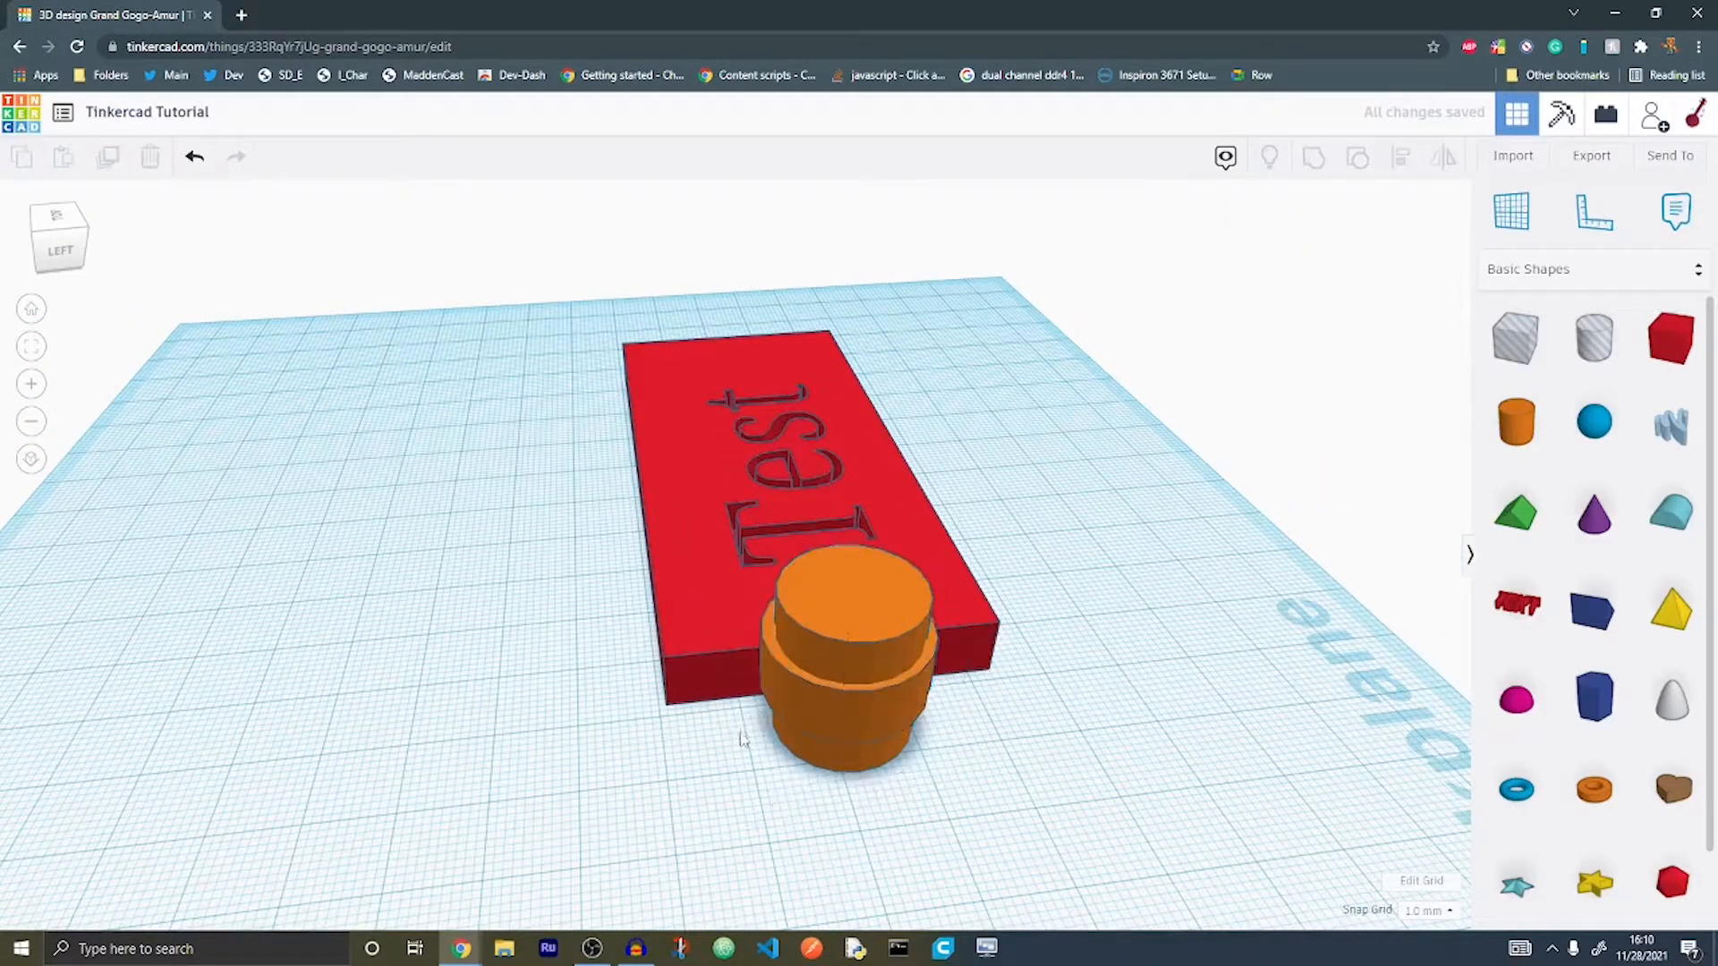
# Step: Centre the two selected cylinders on each other along both horizontal axes and align their top faces
pyautogui.click(836, 673)
pyautogui.keyDown('shift'); pyautogui.click(818, 716); pyautogui.keyUp('shift')
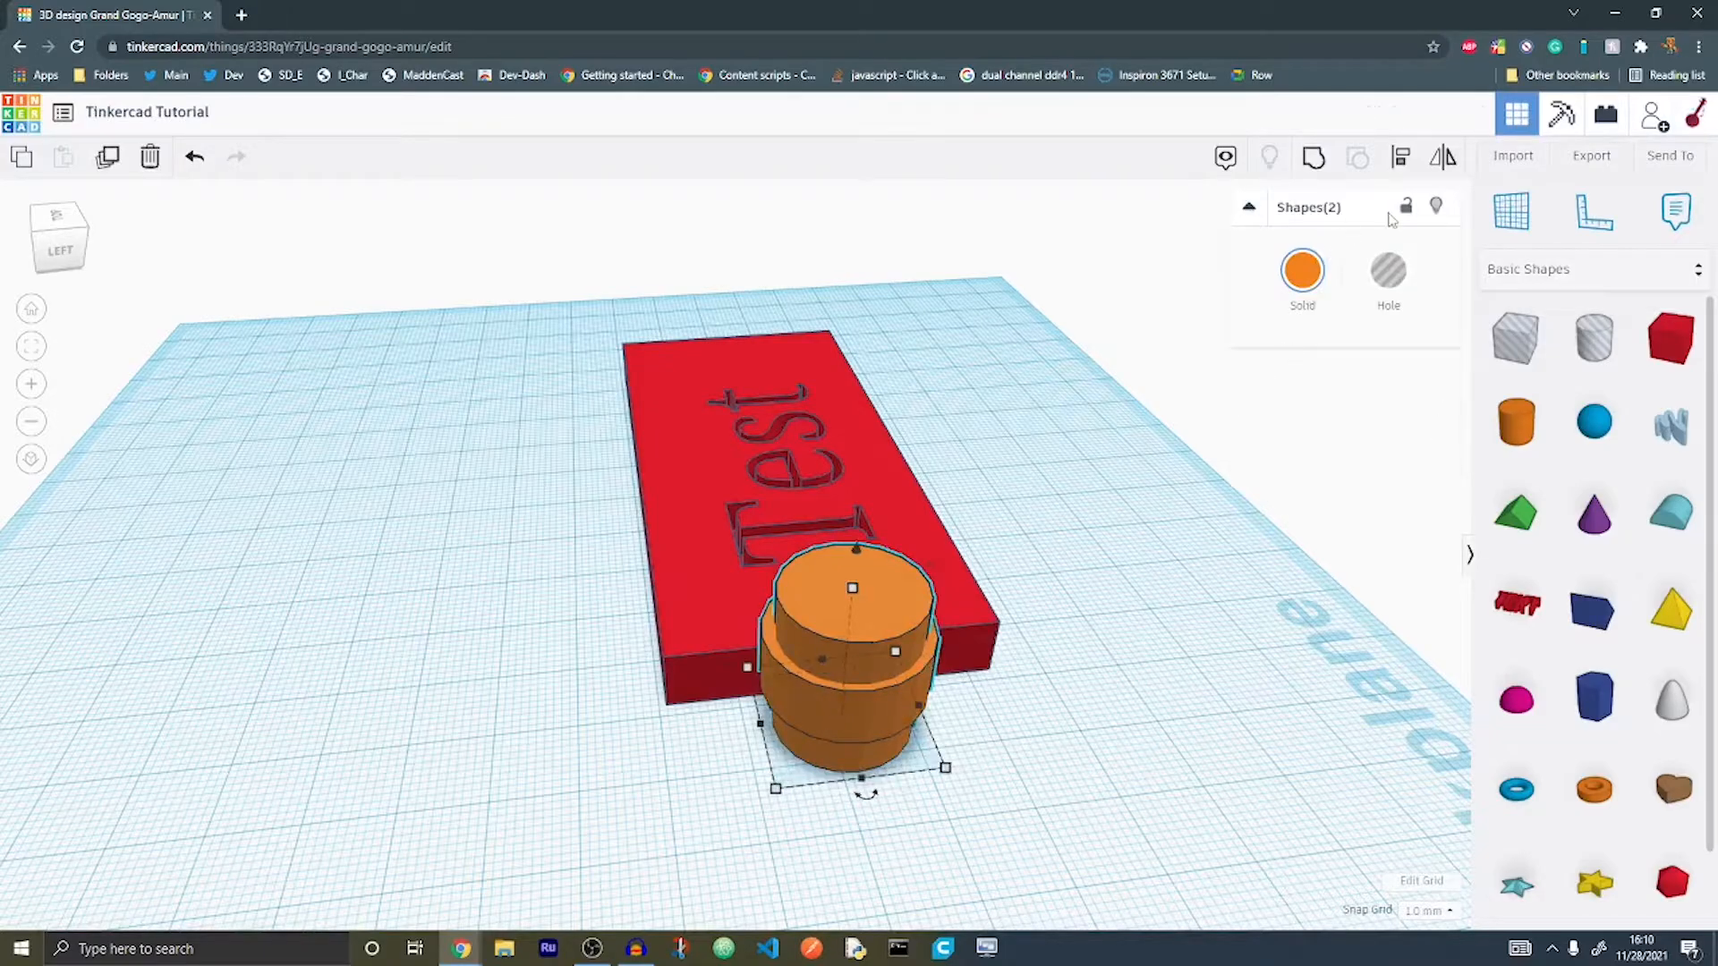
pyautogui.click(1401, 157)
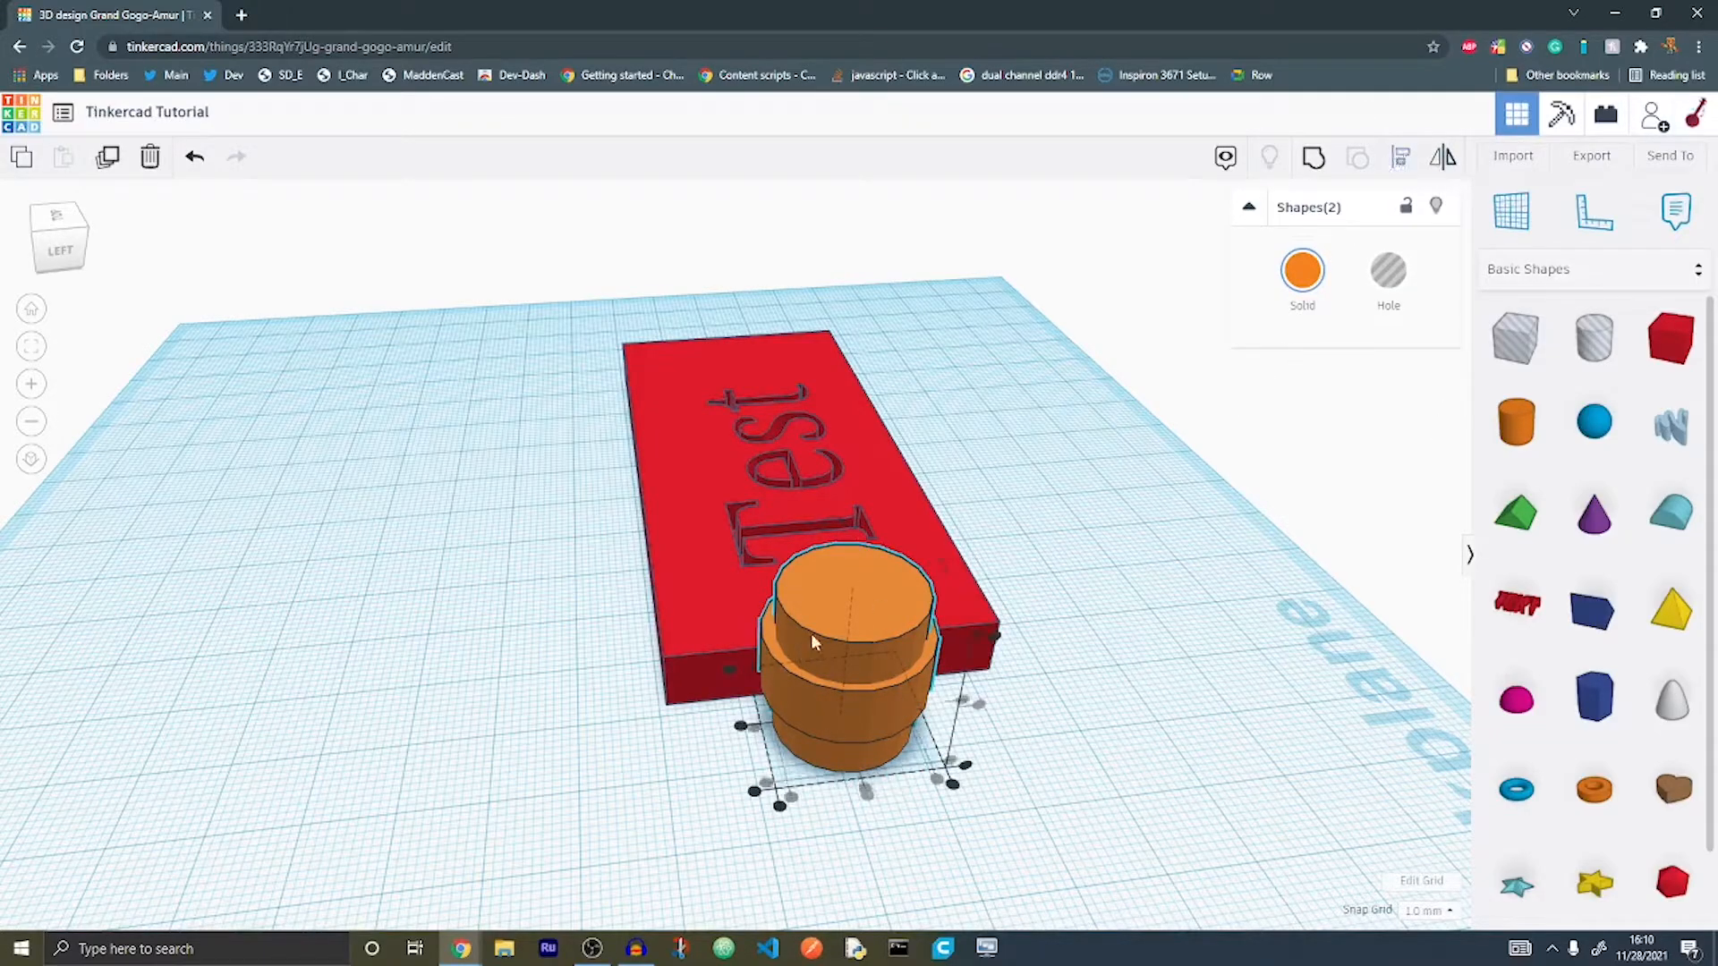
pyautogui.click(755, 792)
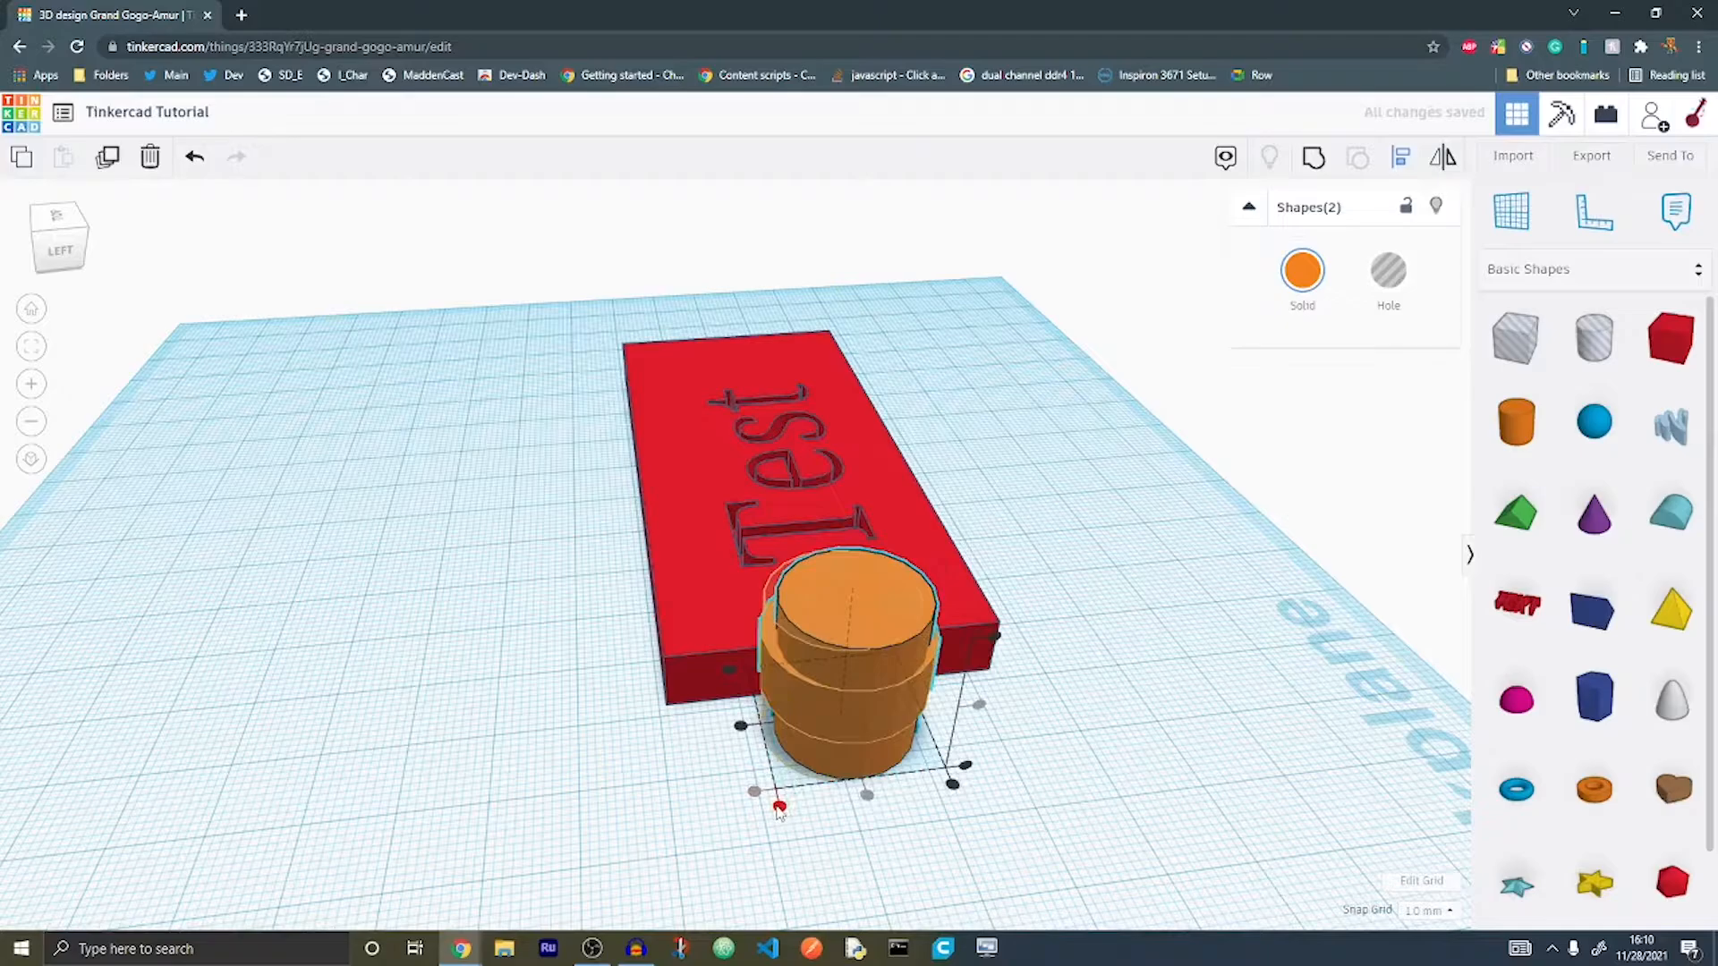
pyautogui.click(954, 784)
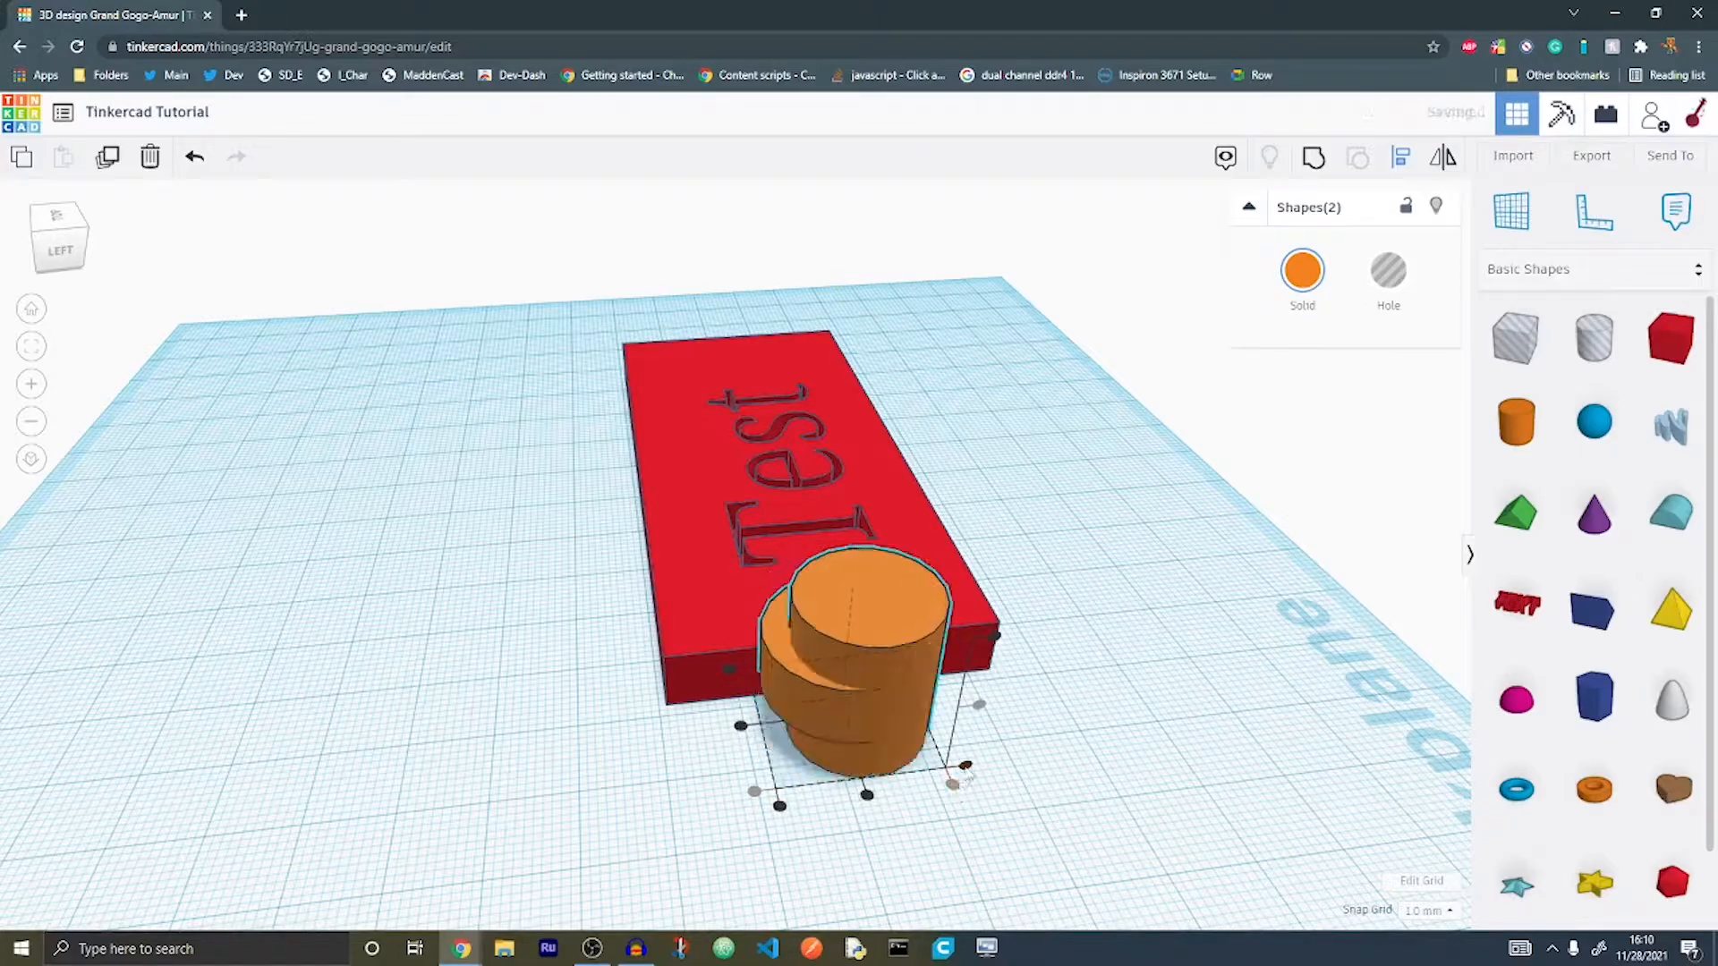
pyautogui.click(866, 795)
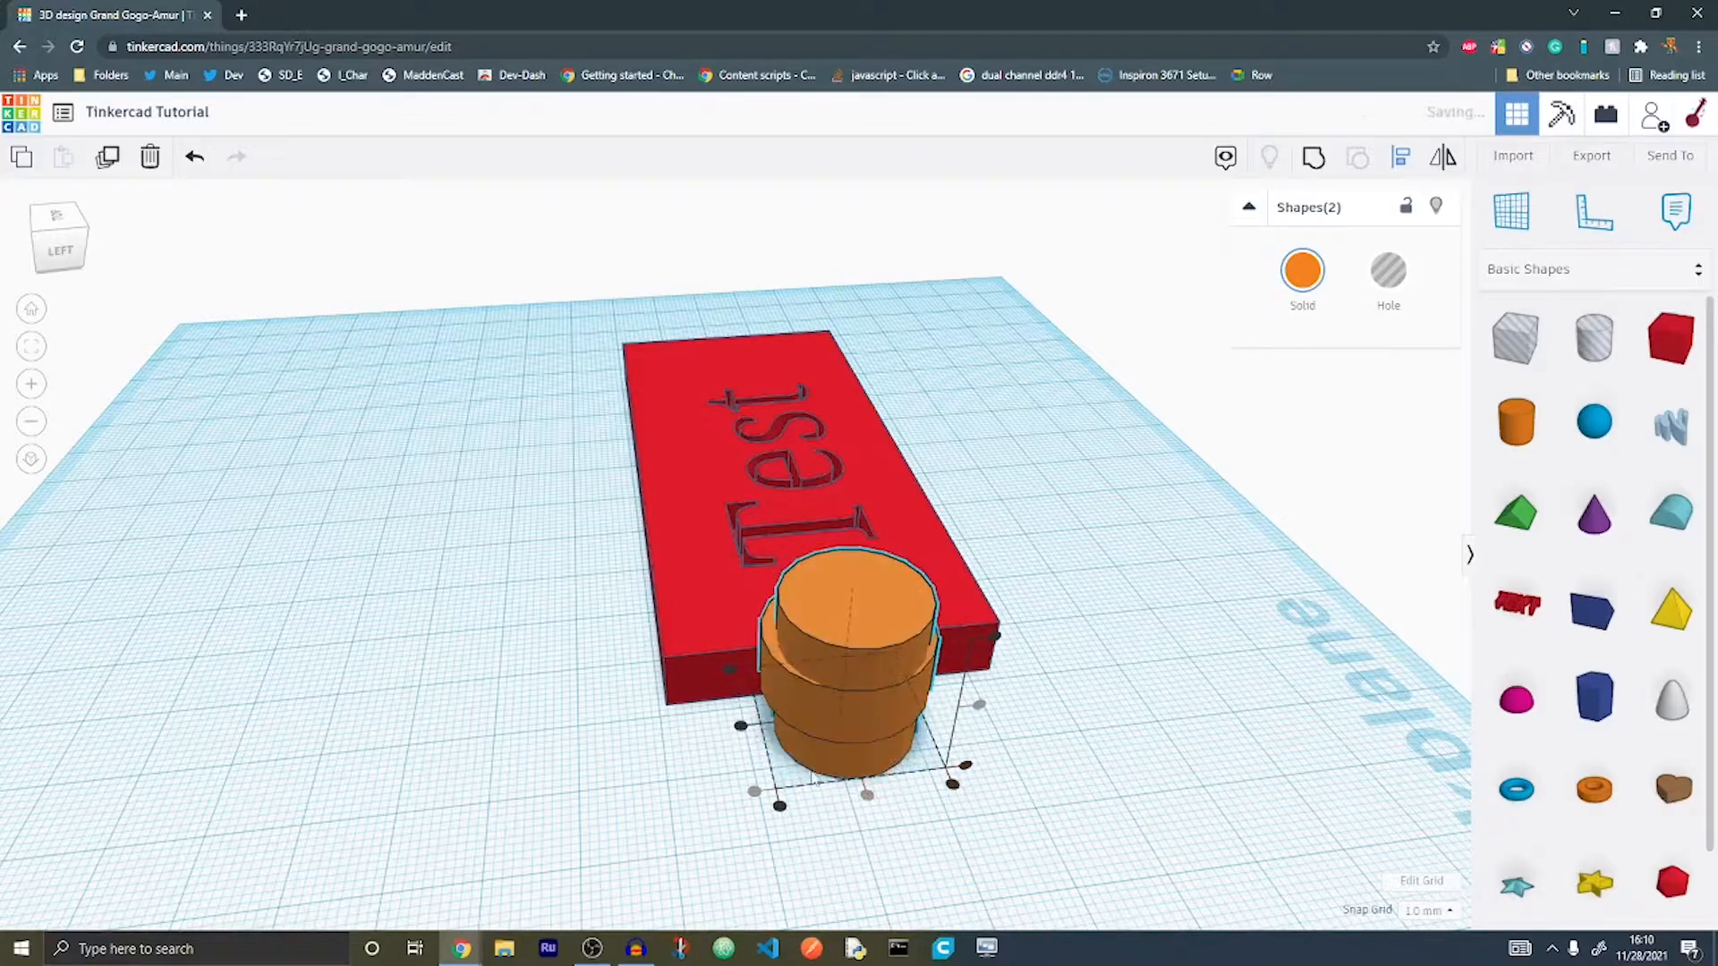
pyautogui.click(741, 725)
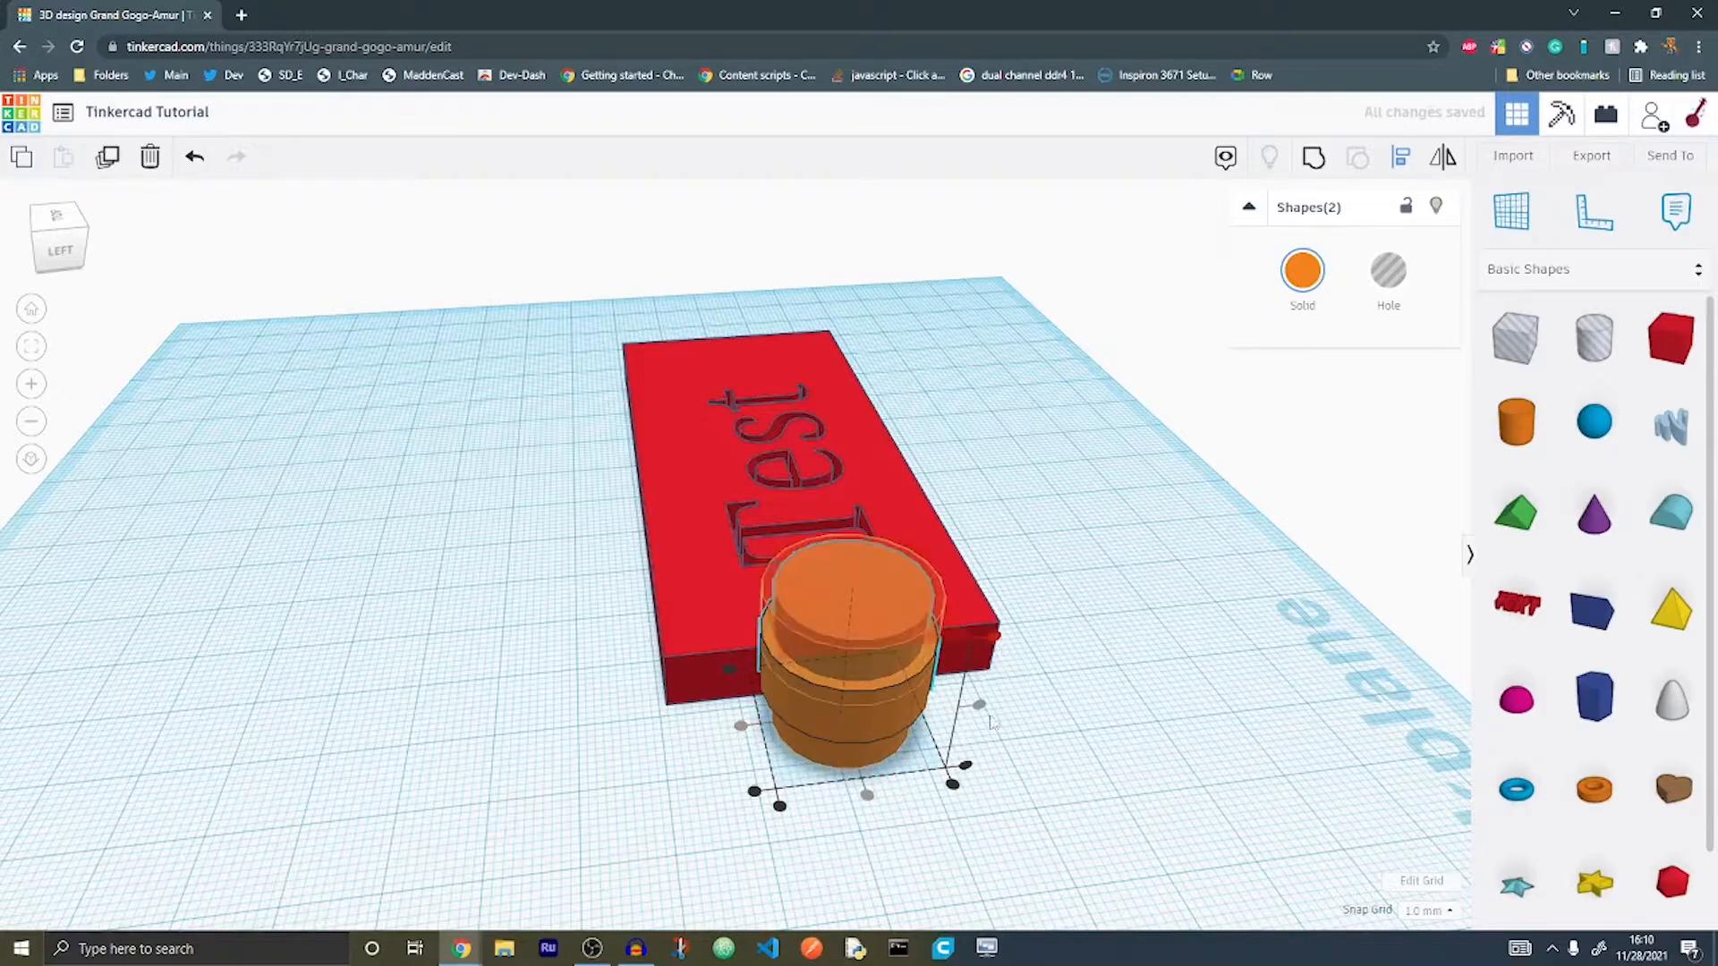
pyautogui.click(952, 787)
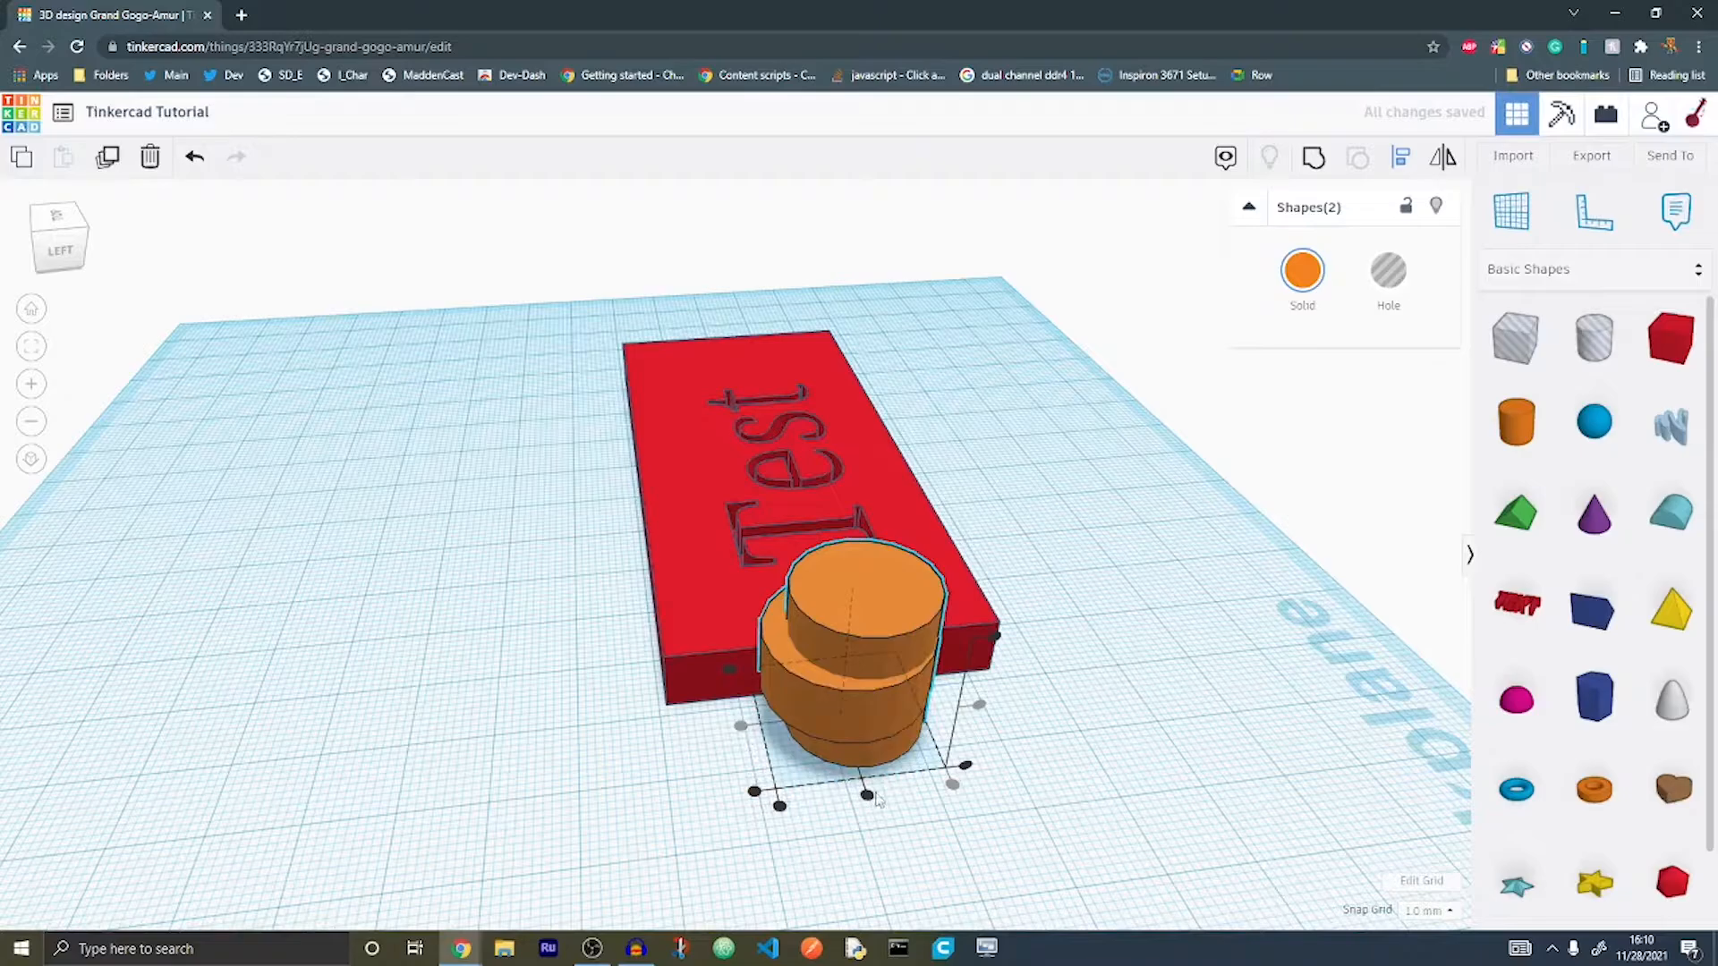
pyautogui.click(868, 796)
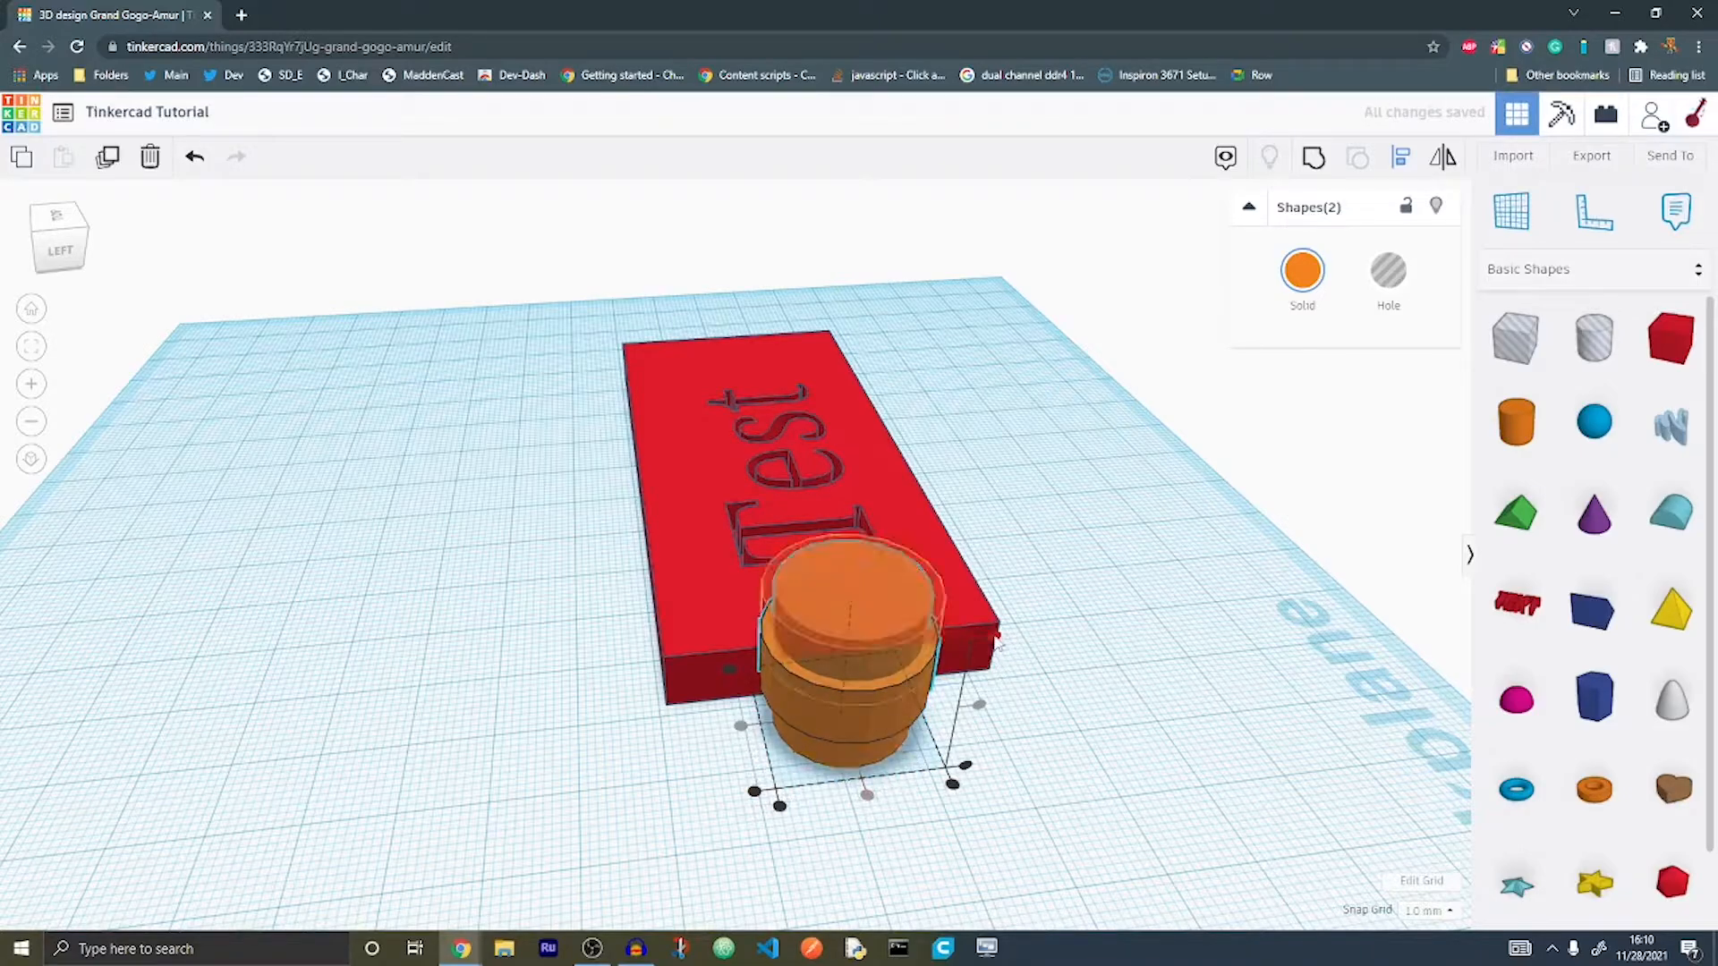
pyautogui.click(995, 638)
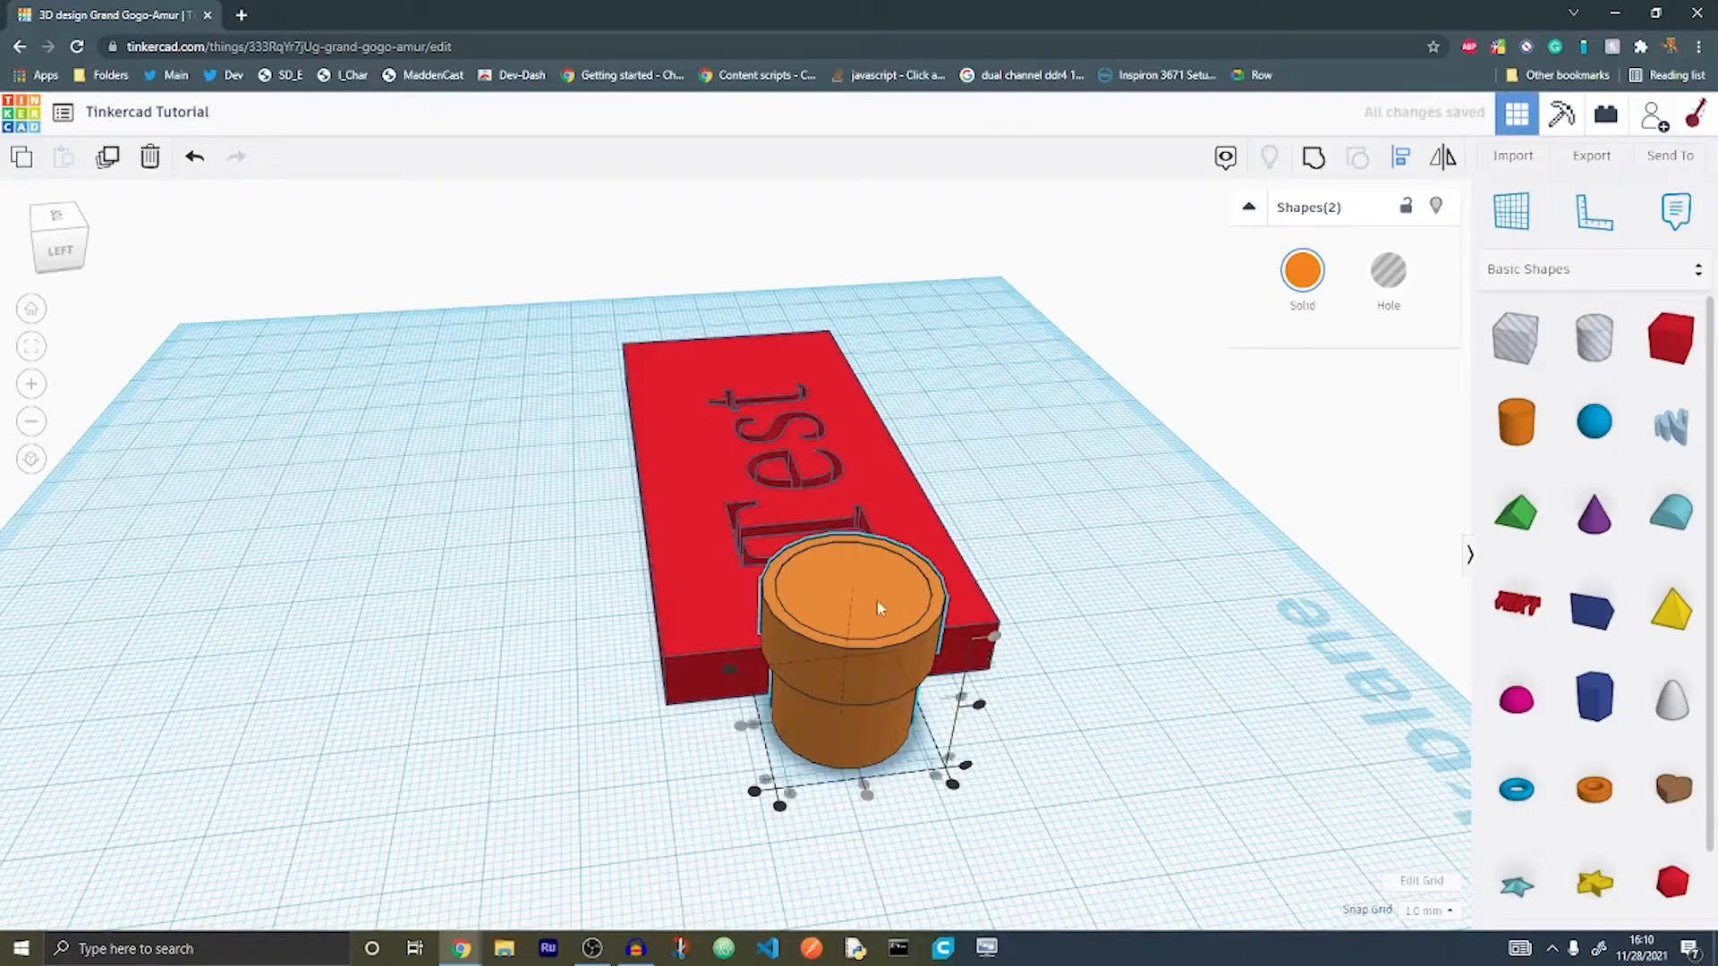
# Step: Turn the narrower cylinder into a hole and group it with the wider one to cut a ring
pyautogui.click(1132, 734)
pyautogui.moveTo(1017, 619); pyautogui.dragTo(1155, 676, button='right')
pyautogui.click(995, 689)
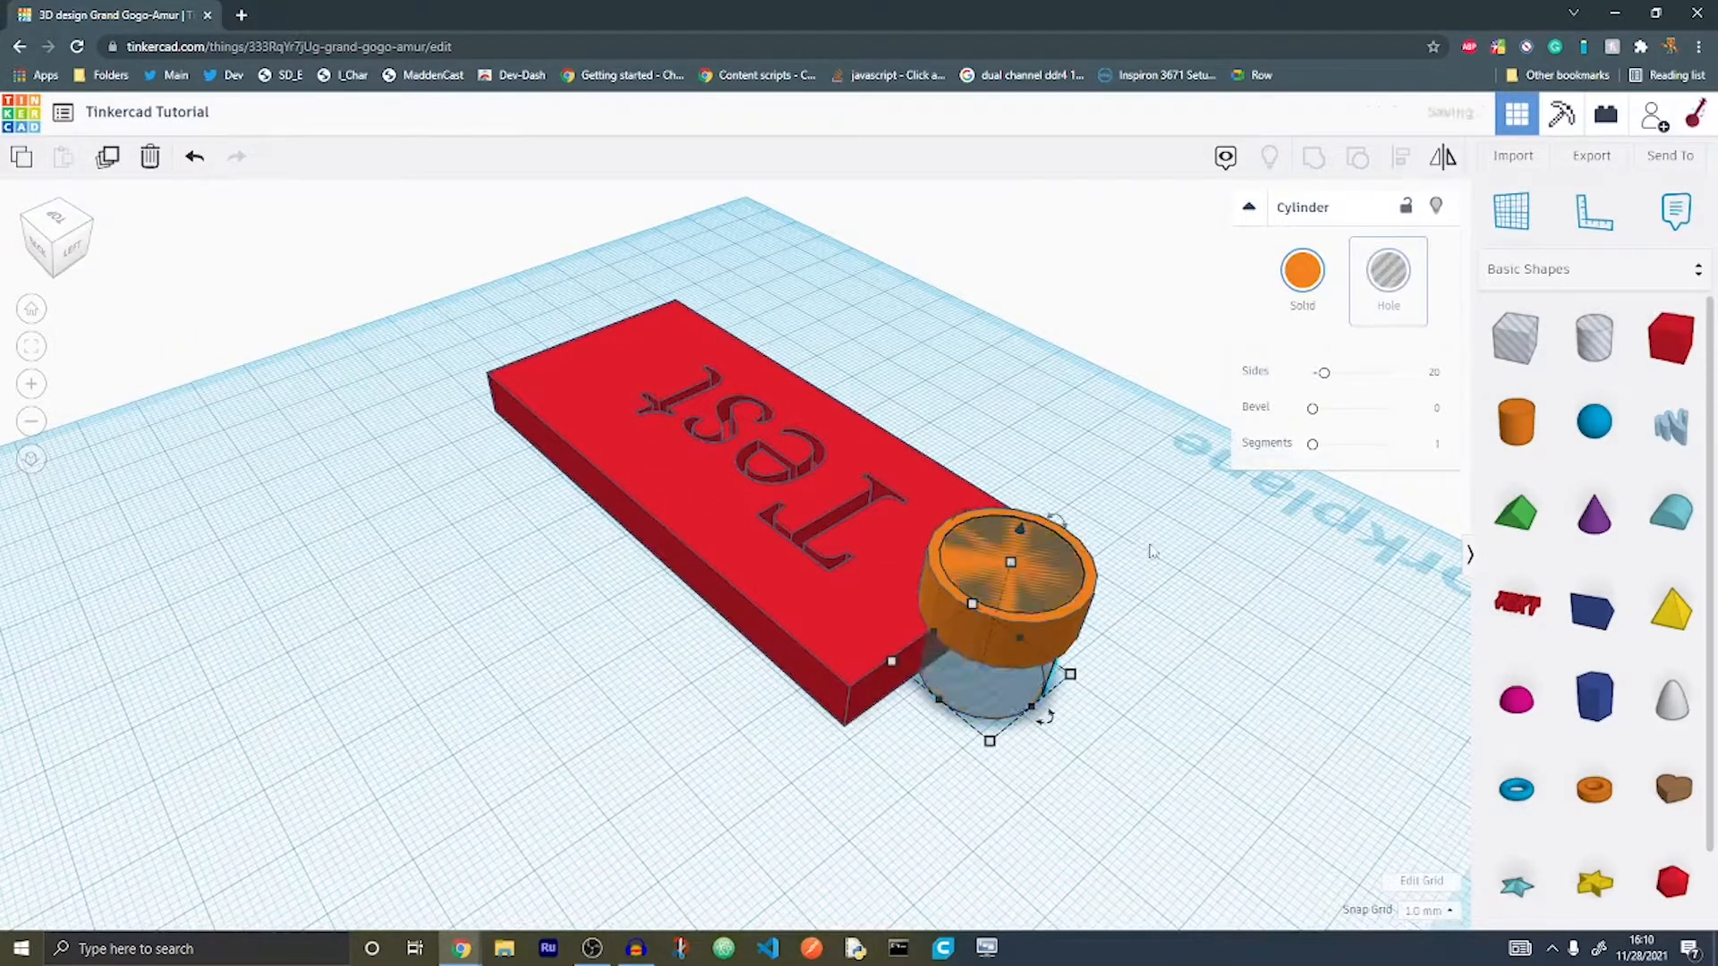
pyautogui.click(1150, 553)
pyautogui.click(1009, 704)
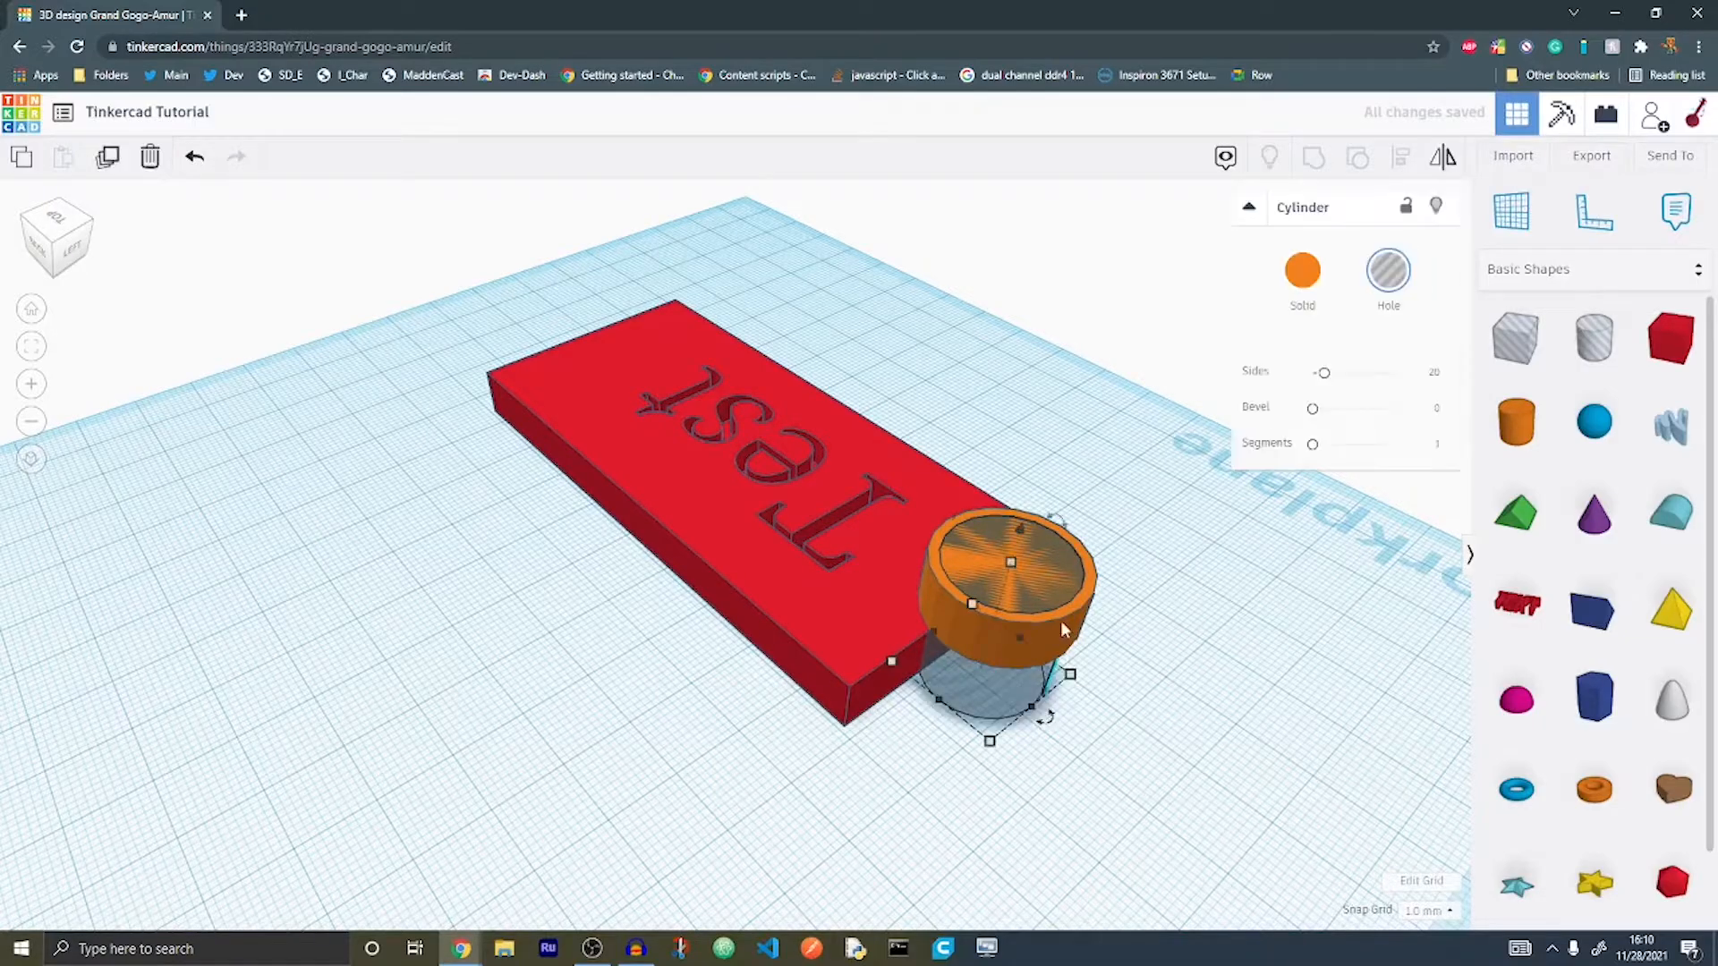
pyautogui.keyDown('shift'); pyautogui.click(1069, 626); pyautogui.keyUp('shift')
pyautogui.moveTo(1126, 487); pyautogui.dragTo(1246, 514, button='right')
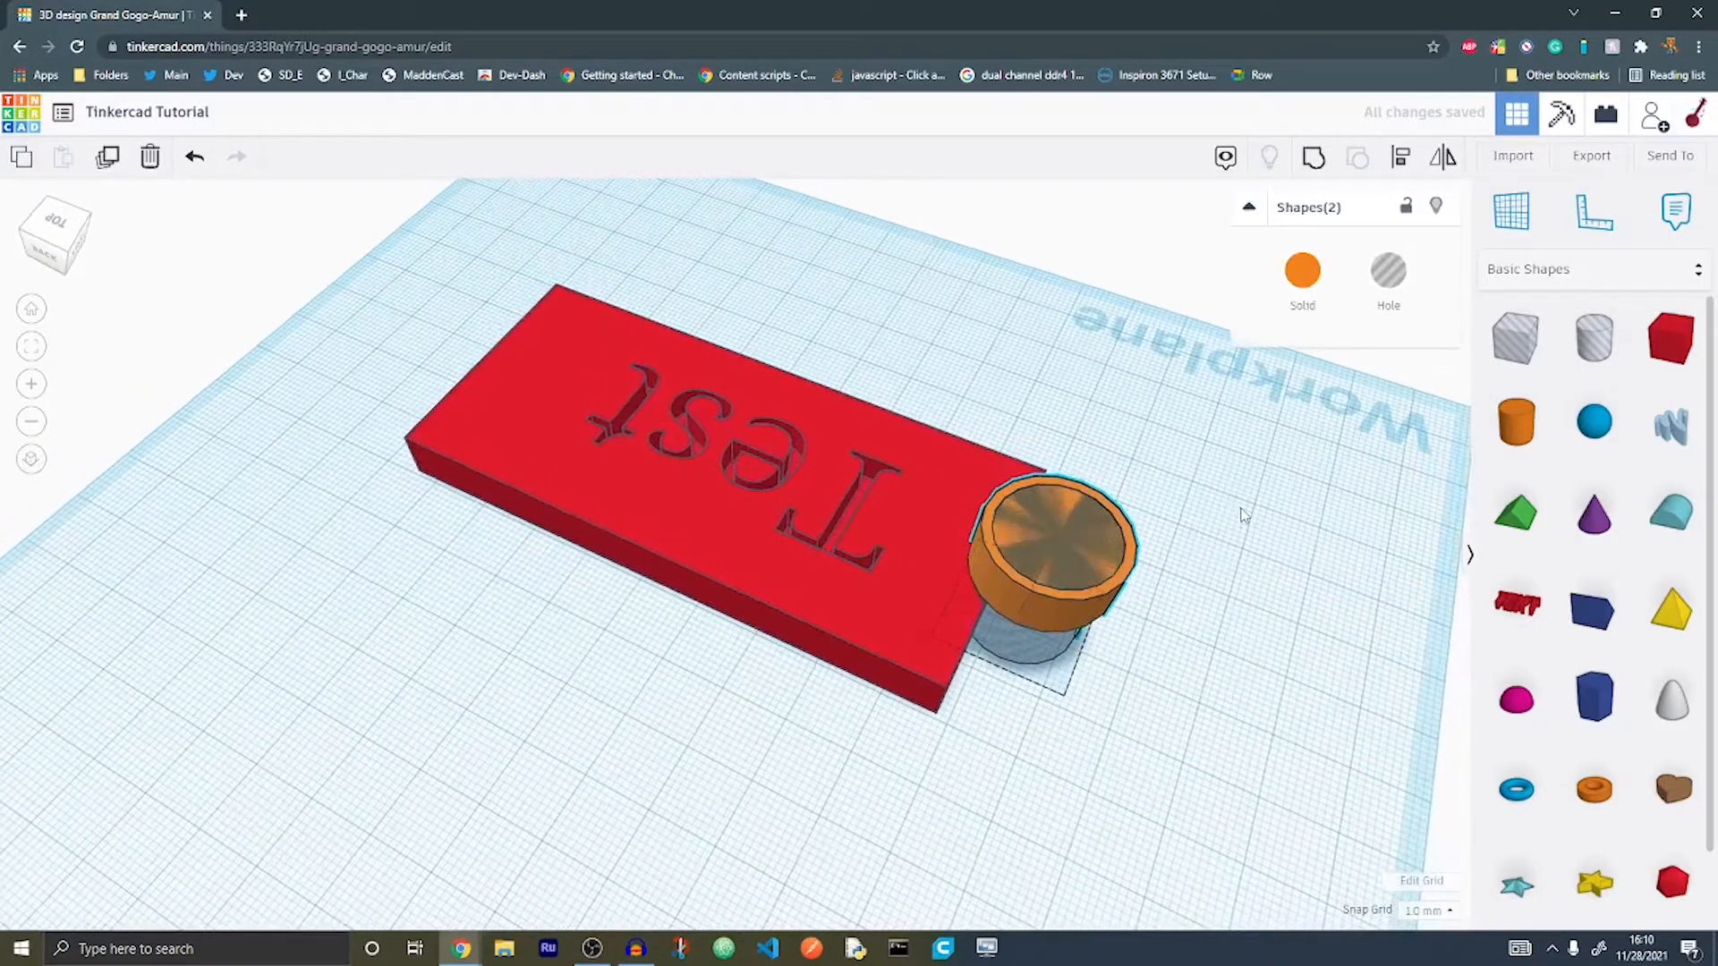
pyautogui.click(1313, 158)
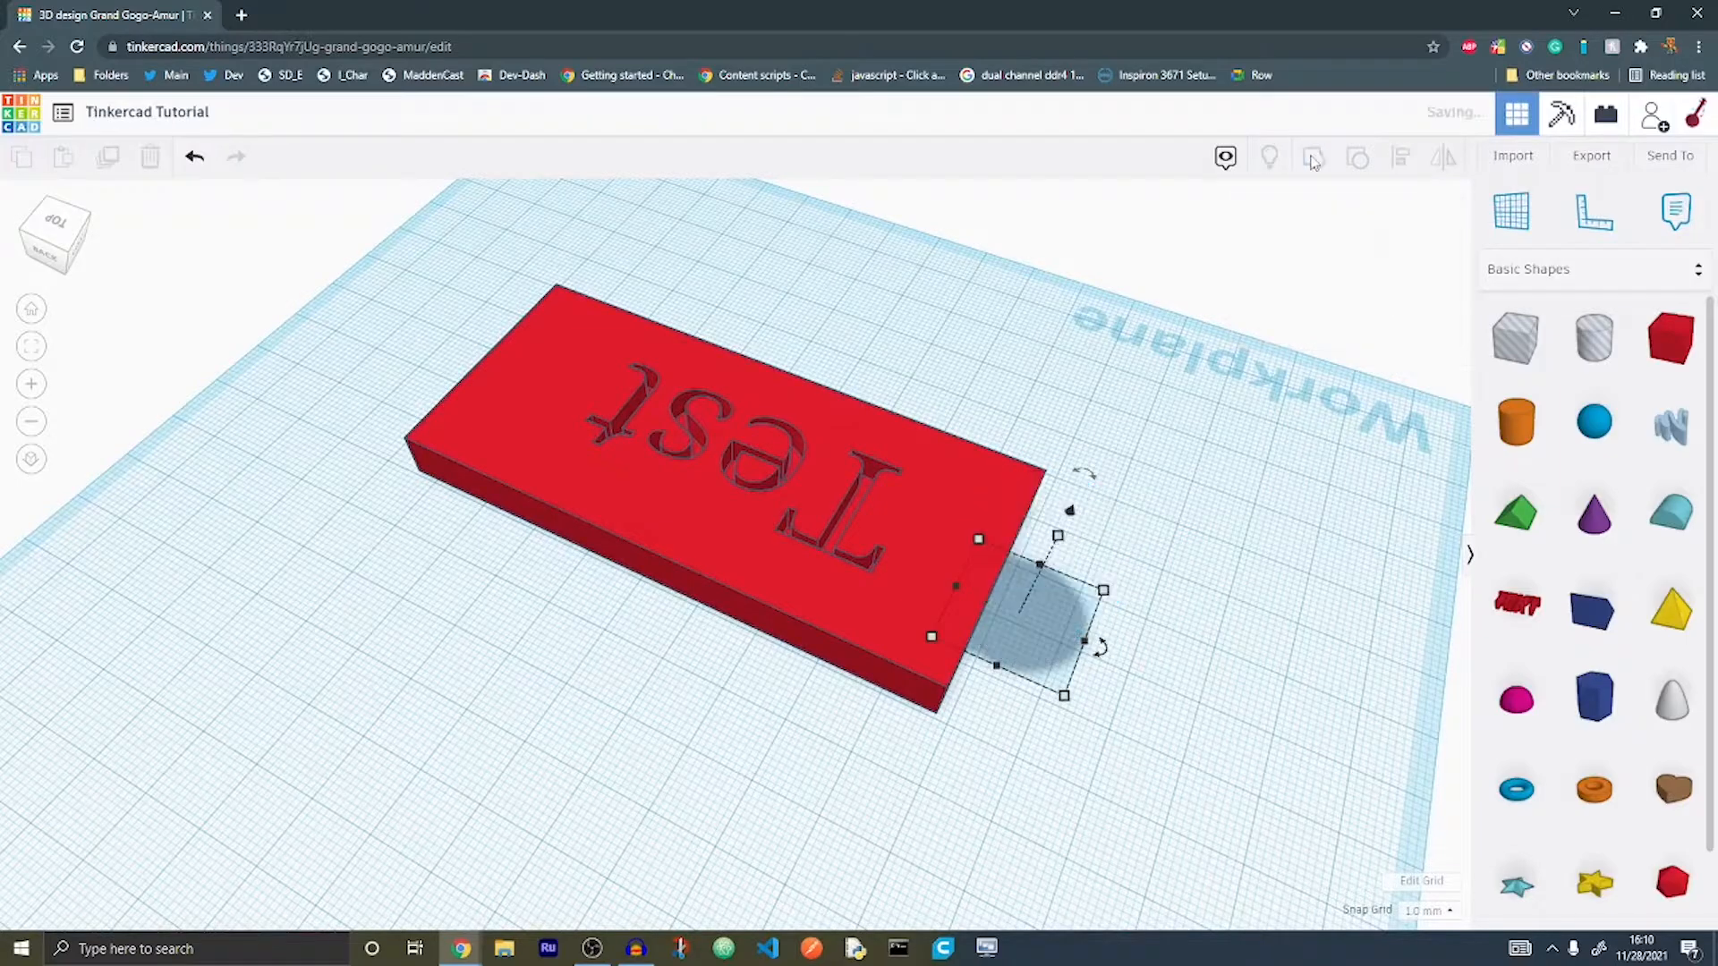
# Step: Align the ring with the plate's long edge above the lettering and bring its base level with the plate's underside
pyautogui.moveTo(1213, 383); pyautogui.dragTo(674, 682, button='right')
pyautogui.keyDown('shift'); pyautogui.click(713, 630); pyautogui.keyUp('shift')
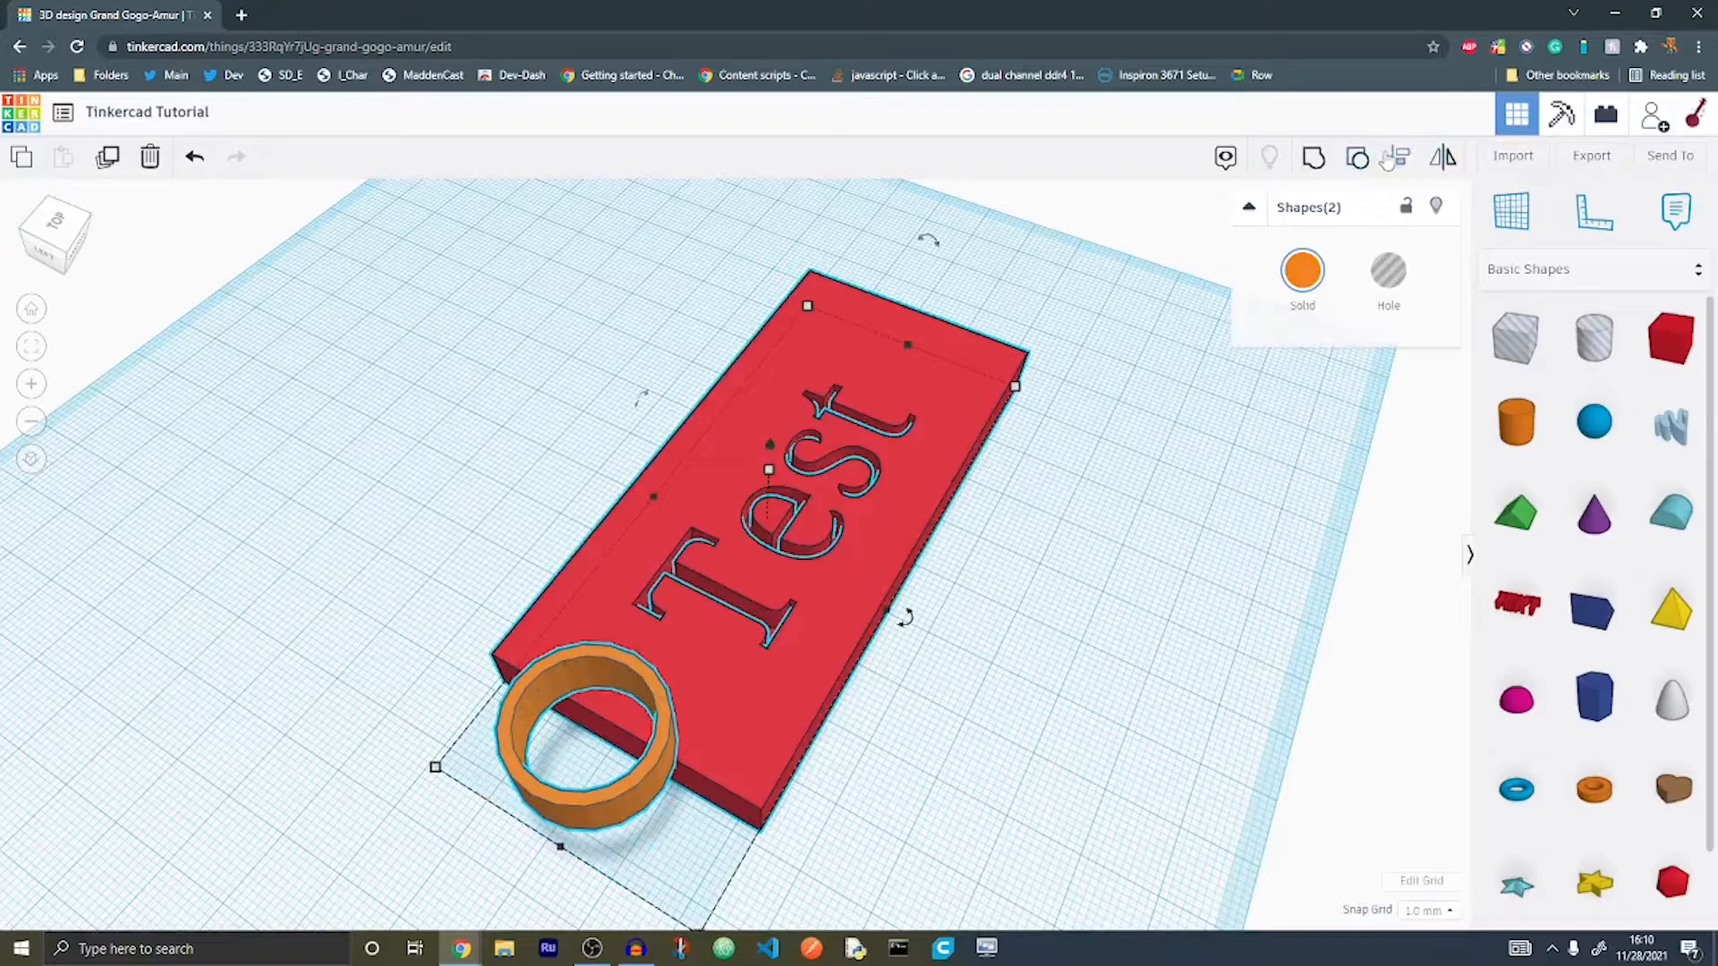
pyautogui.click(1396, 158)
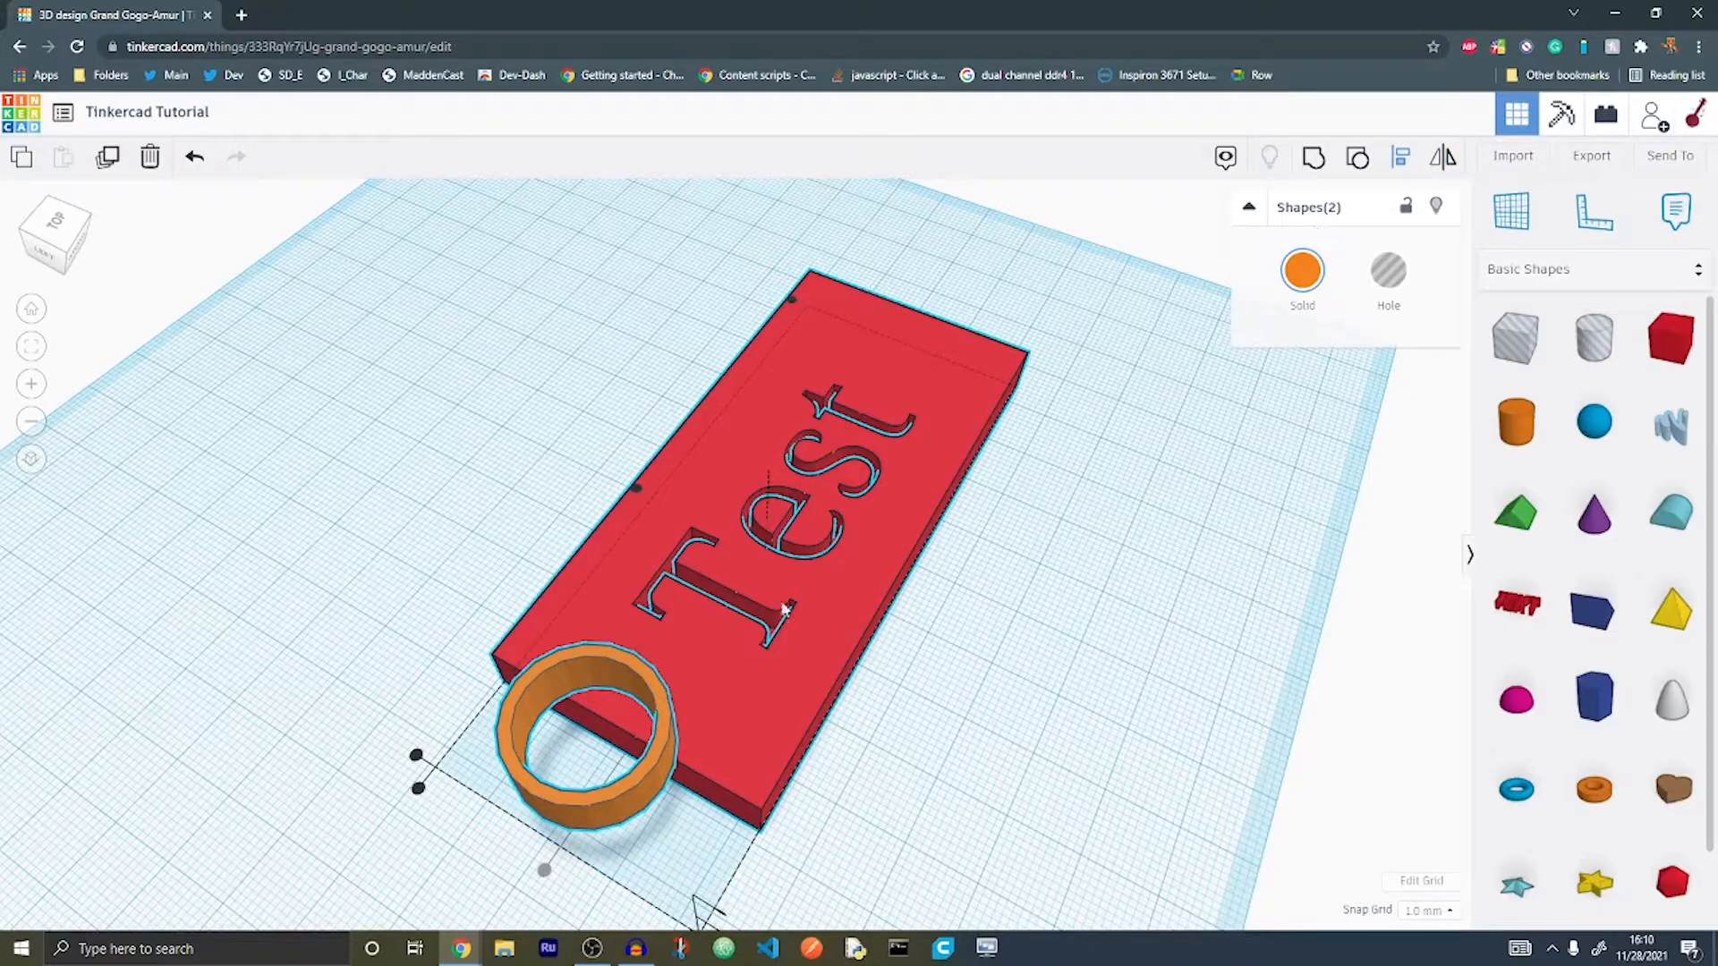
pyautogui.click(418, 789)
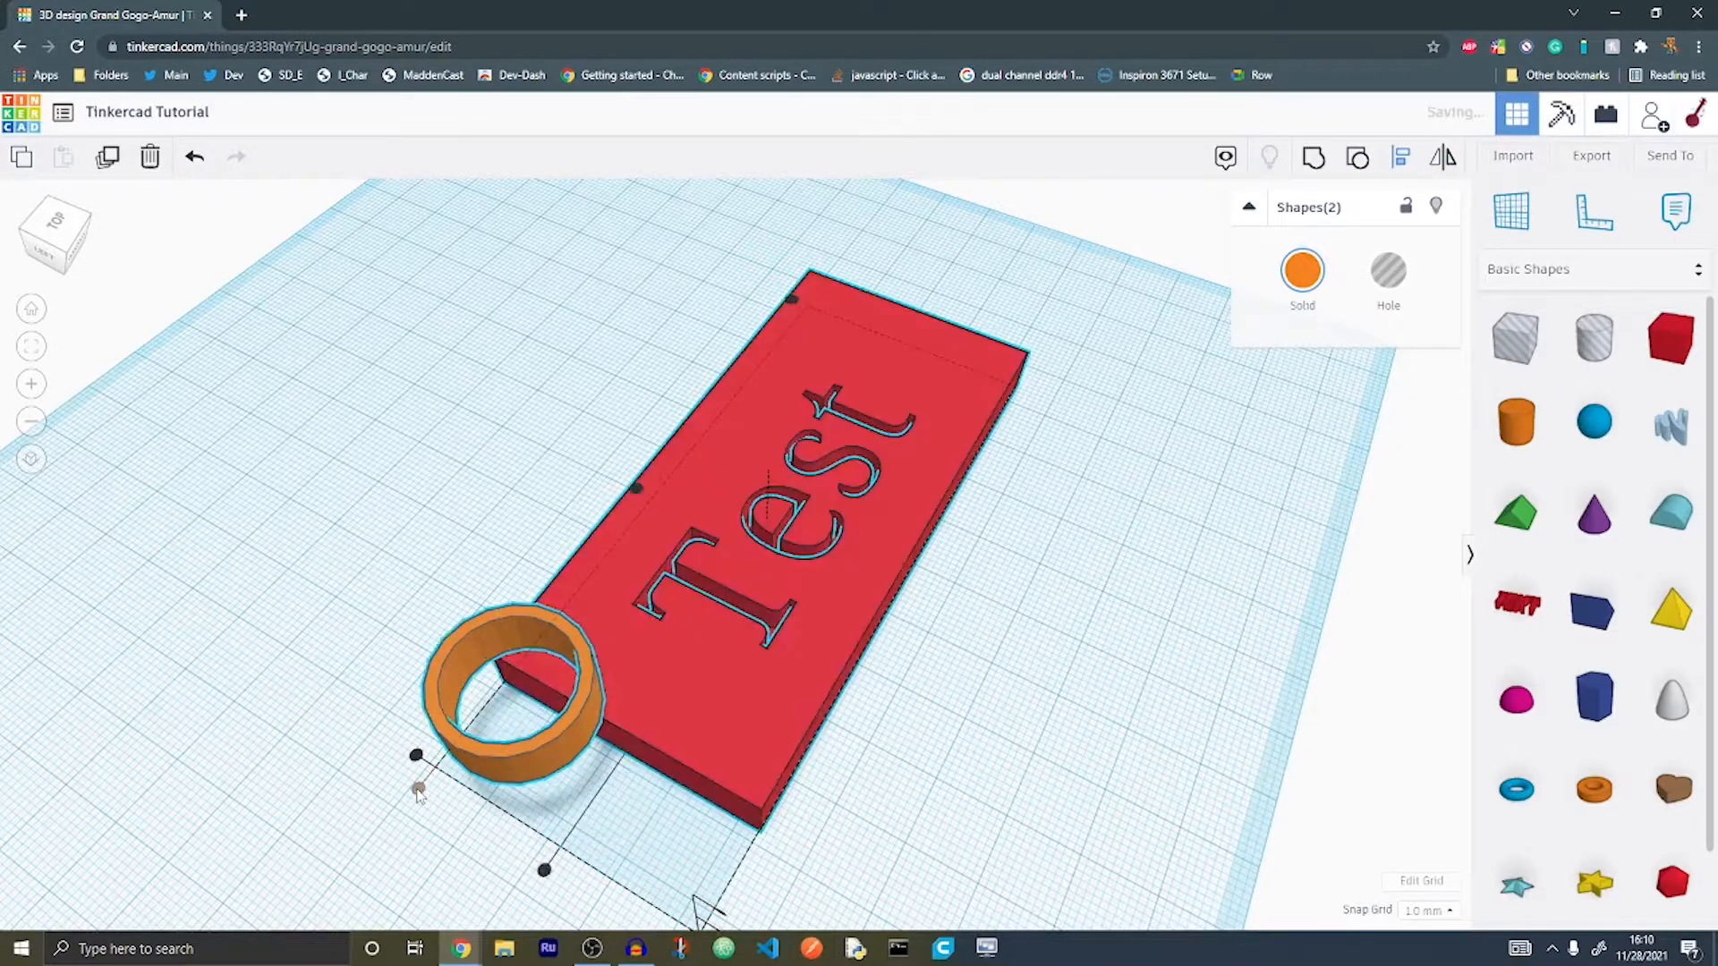
pyautogui.moveTo(590, 775); pyautogui.dragTo(545, 768, button='right')
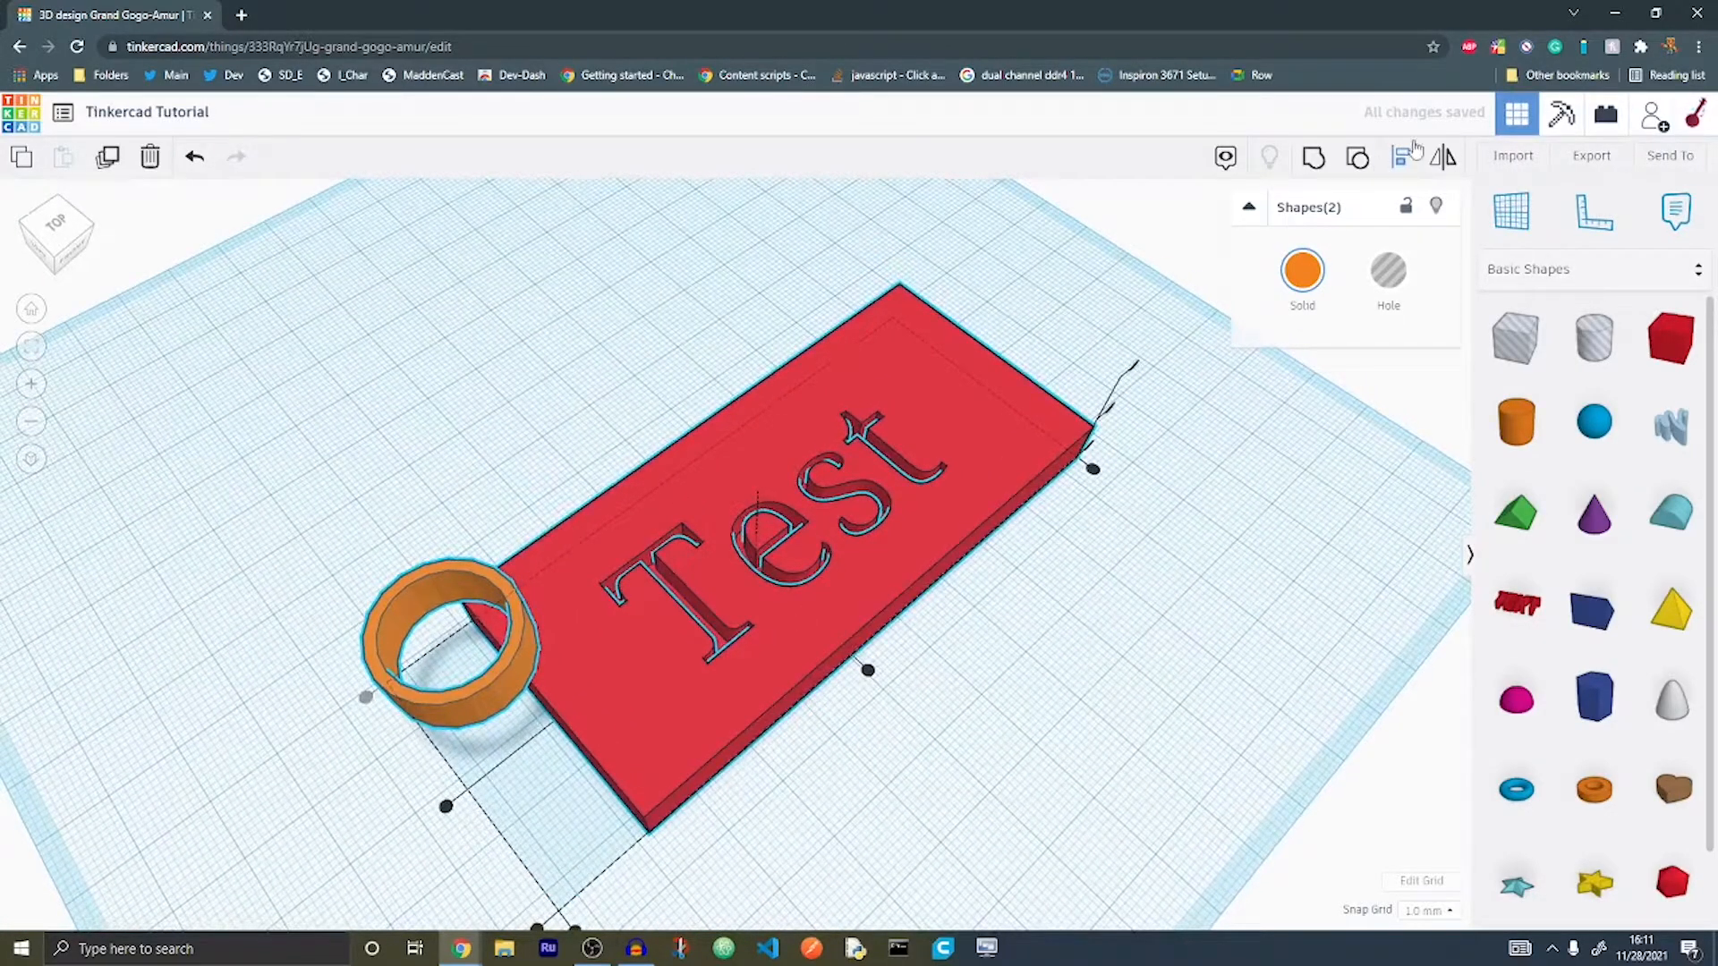
pyautogui.moveTo(605, 698); pyautogui.dragTo(435, 671, button='right')
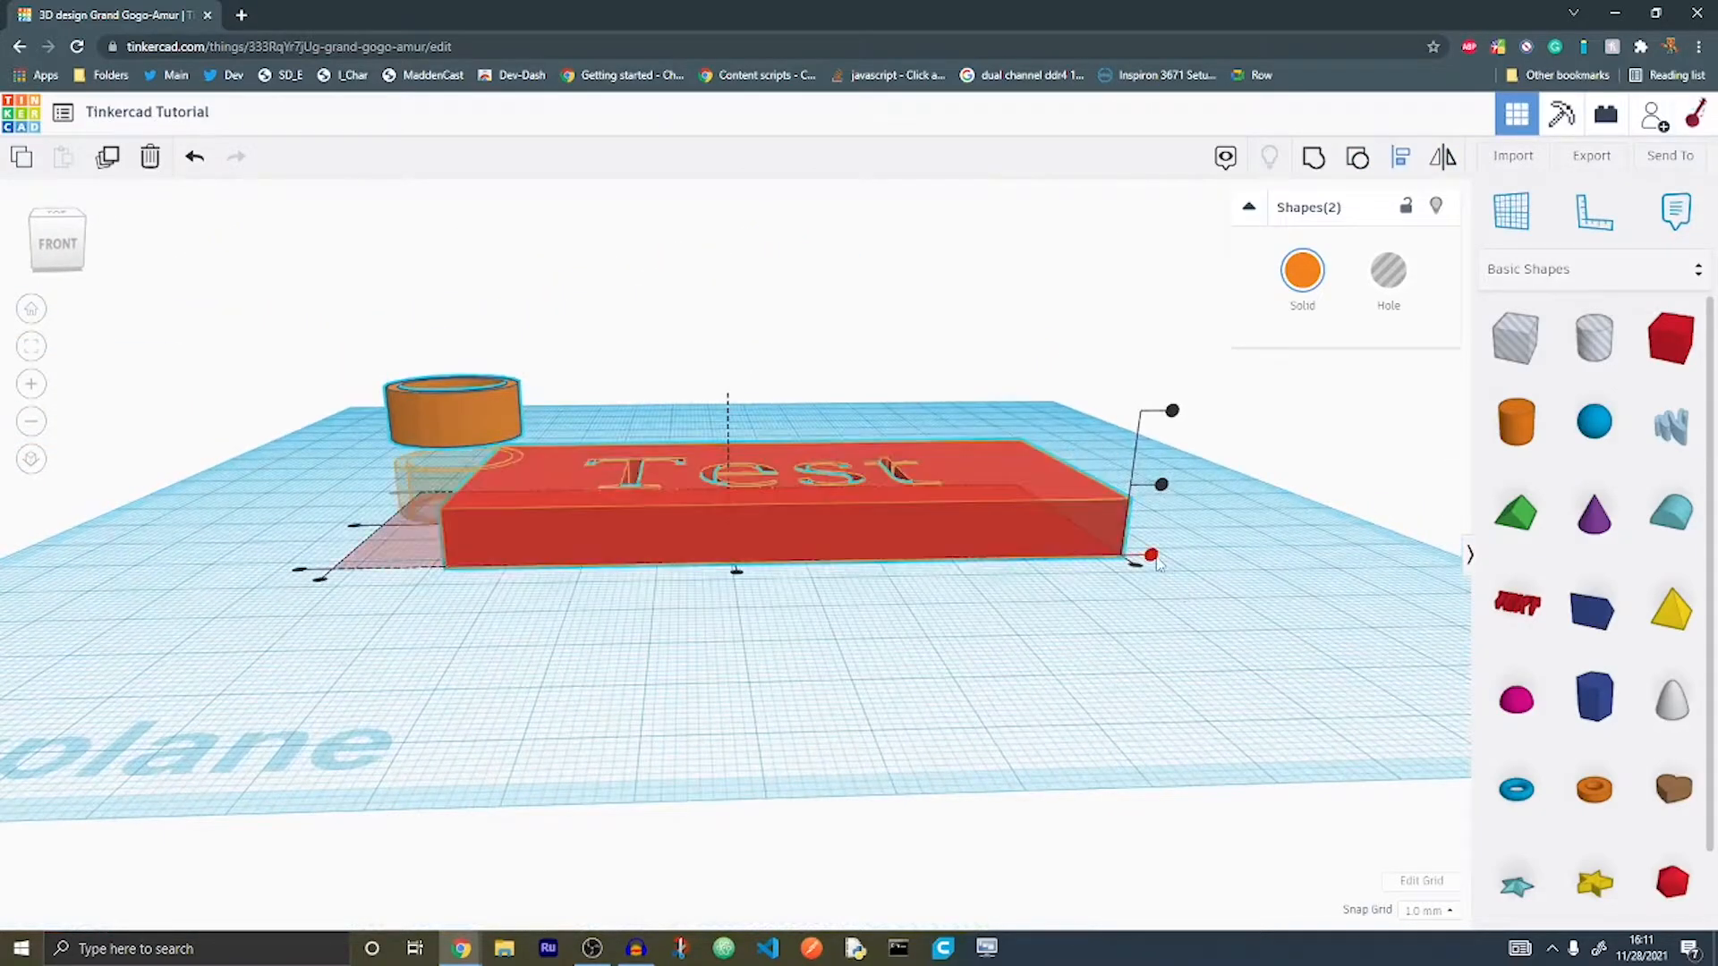
pyautogui.moveTo(1150, 548); pyautogui.dragTo(1074, 470, button='right')
pyautogui.click(1025, 741)
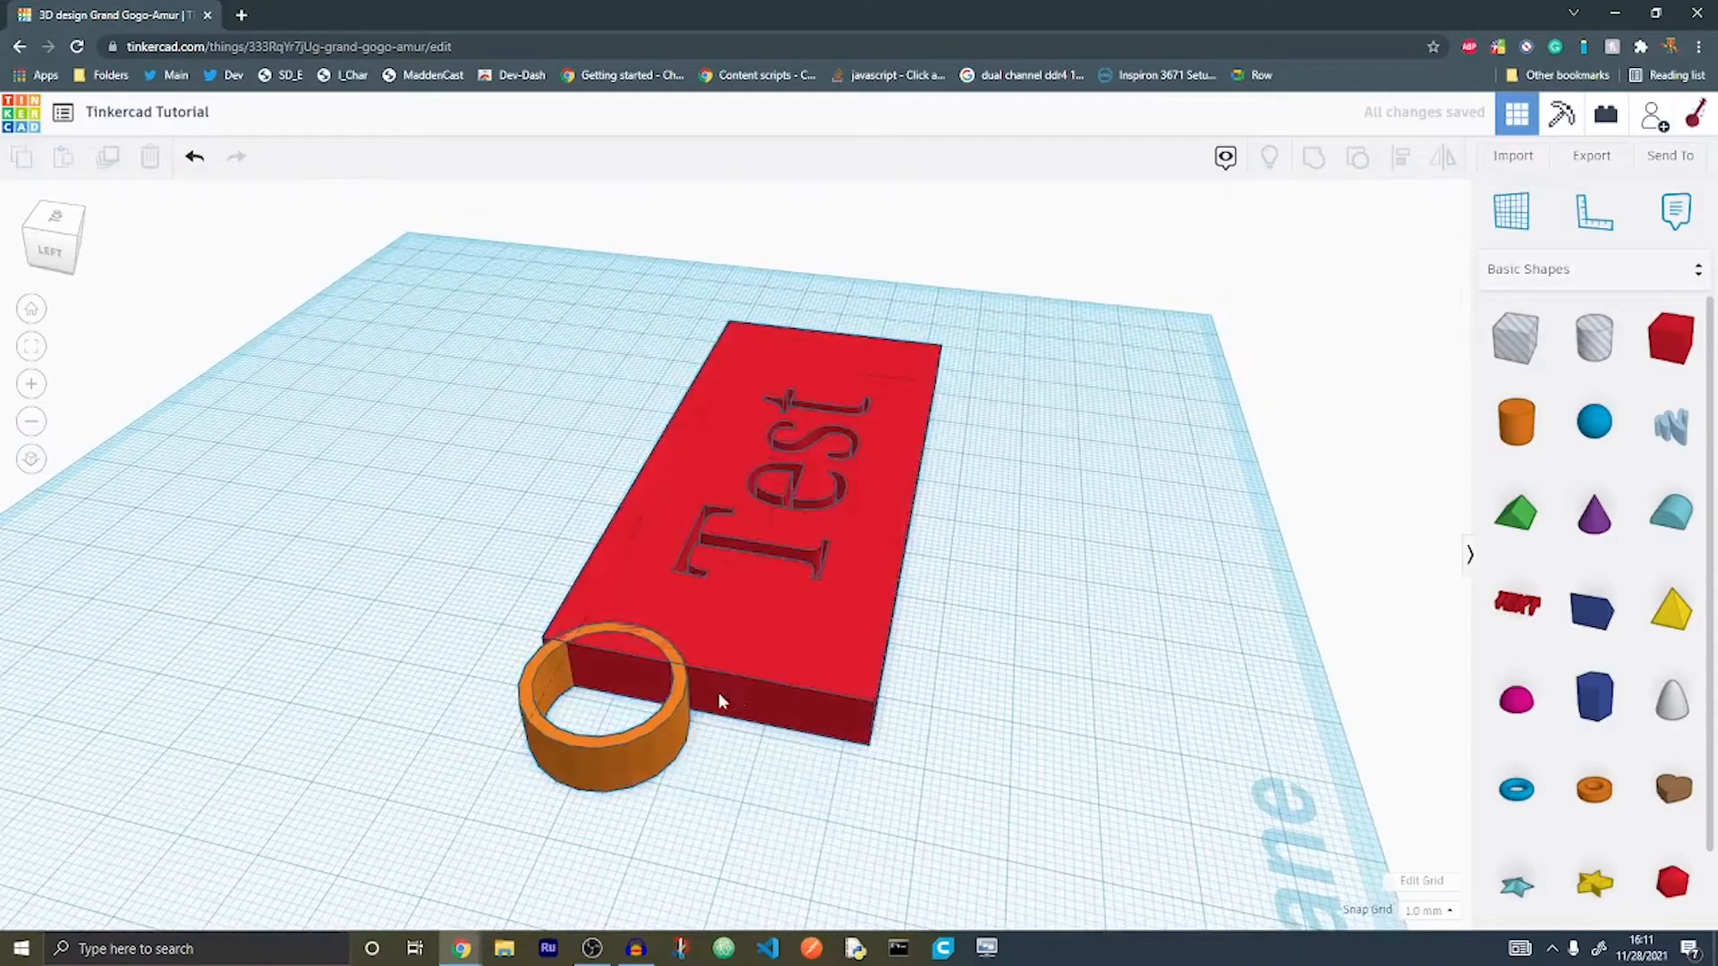
# Step: Group the ring and the engraved plate into a single solid
pyautogui.click(604, 768)
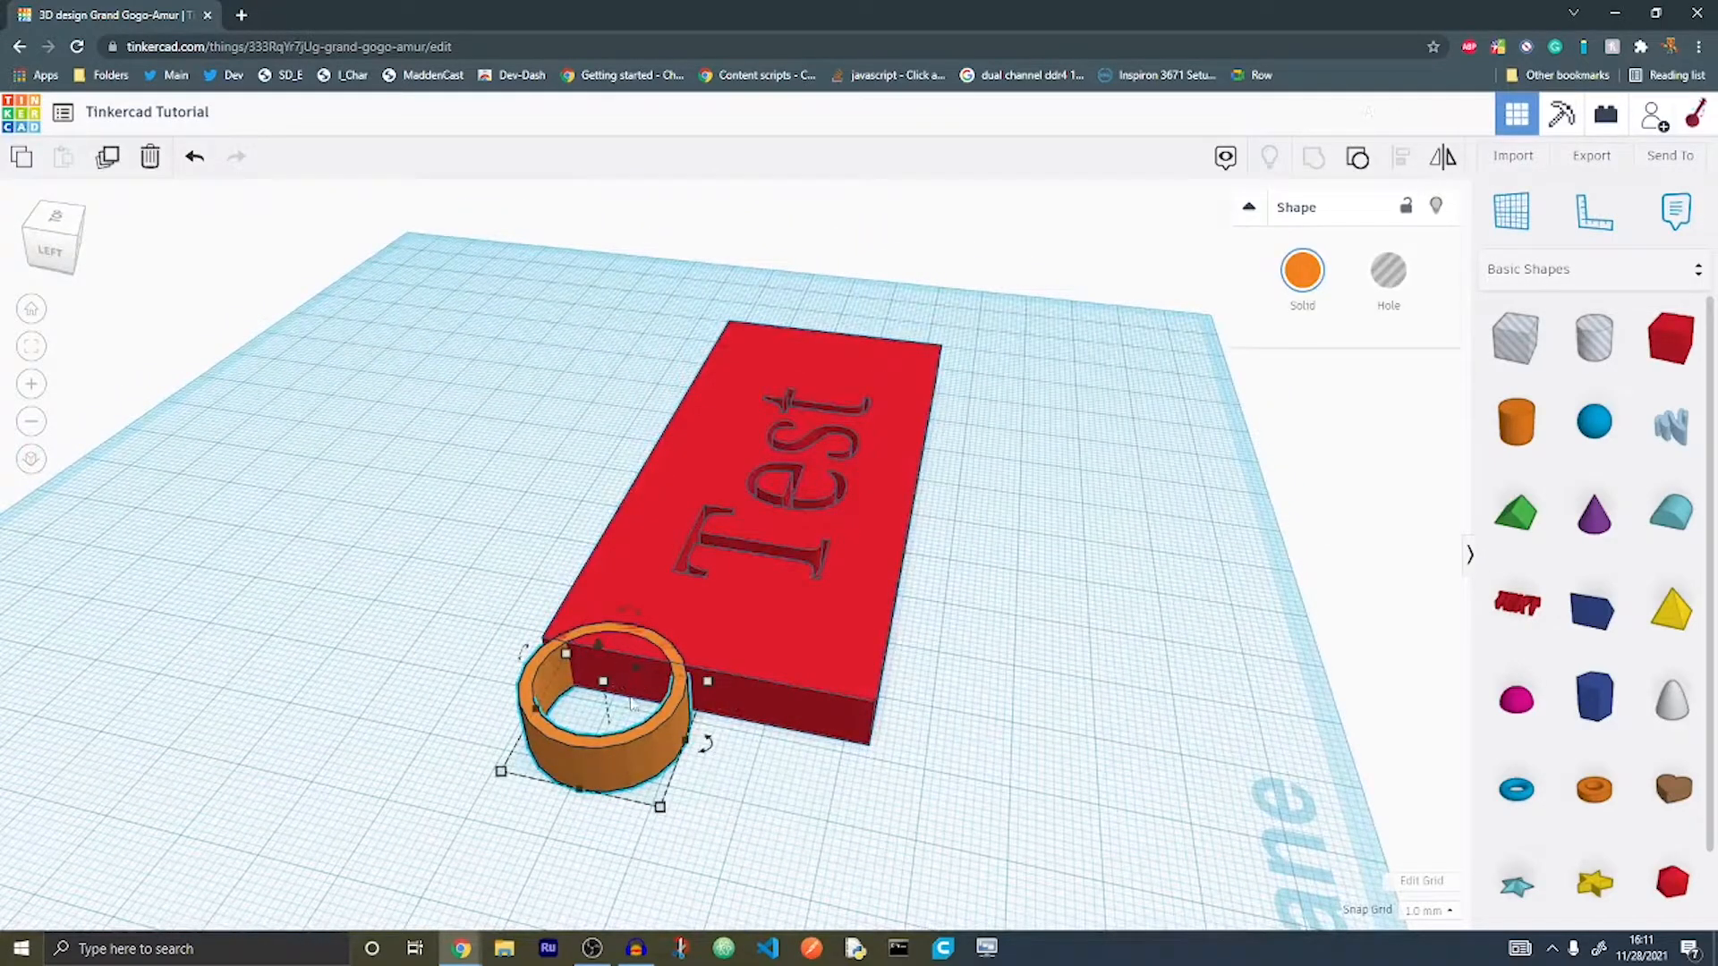
pyautogui.moveTo(693, 630); pyautogui.dragTo(629, 585, button='right')
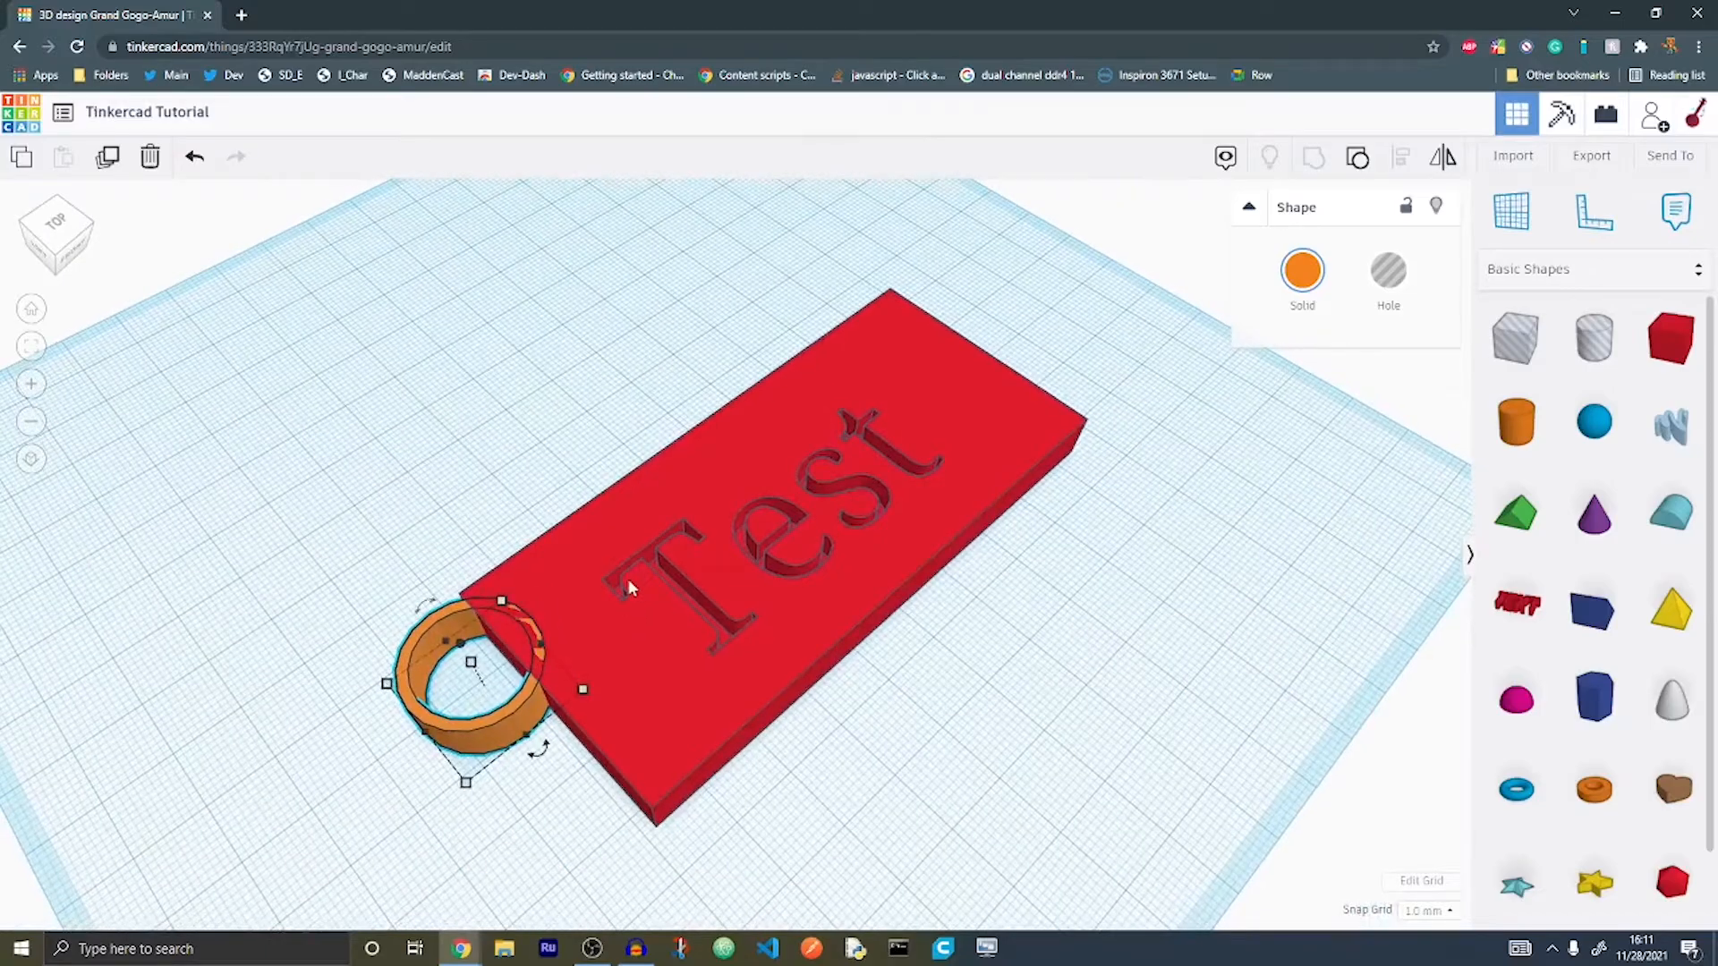
pyautogui.scroll(3, 628, 586)
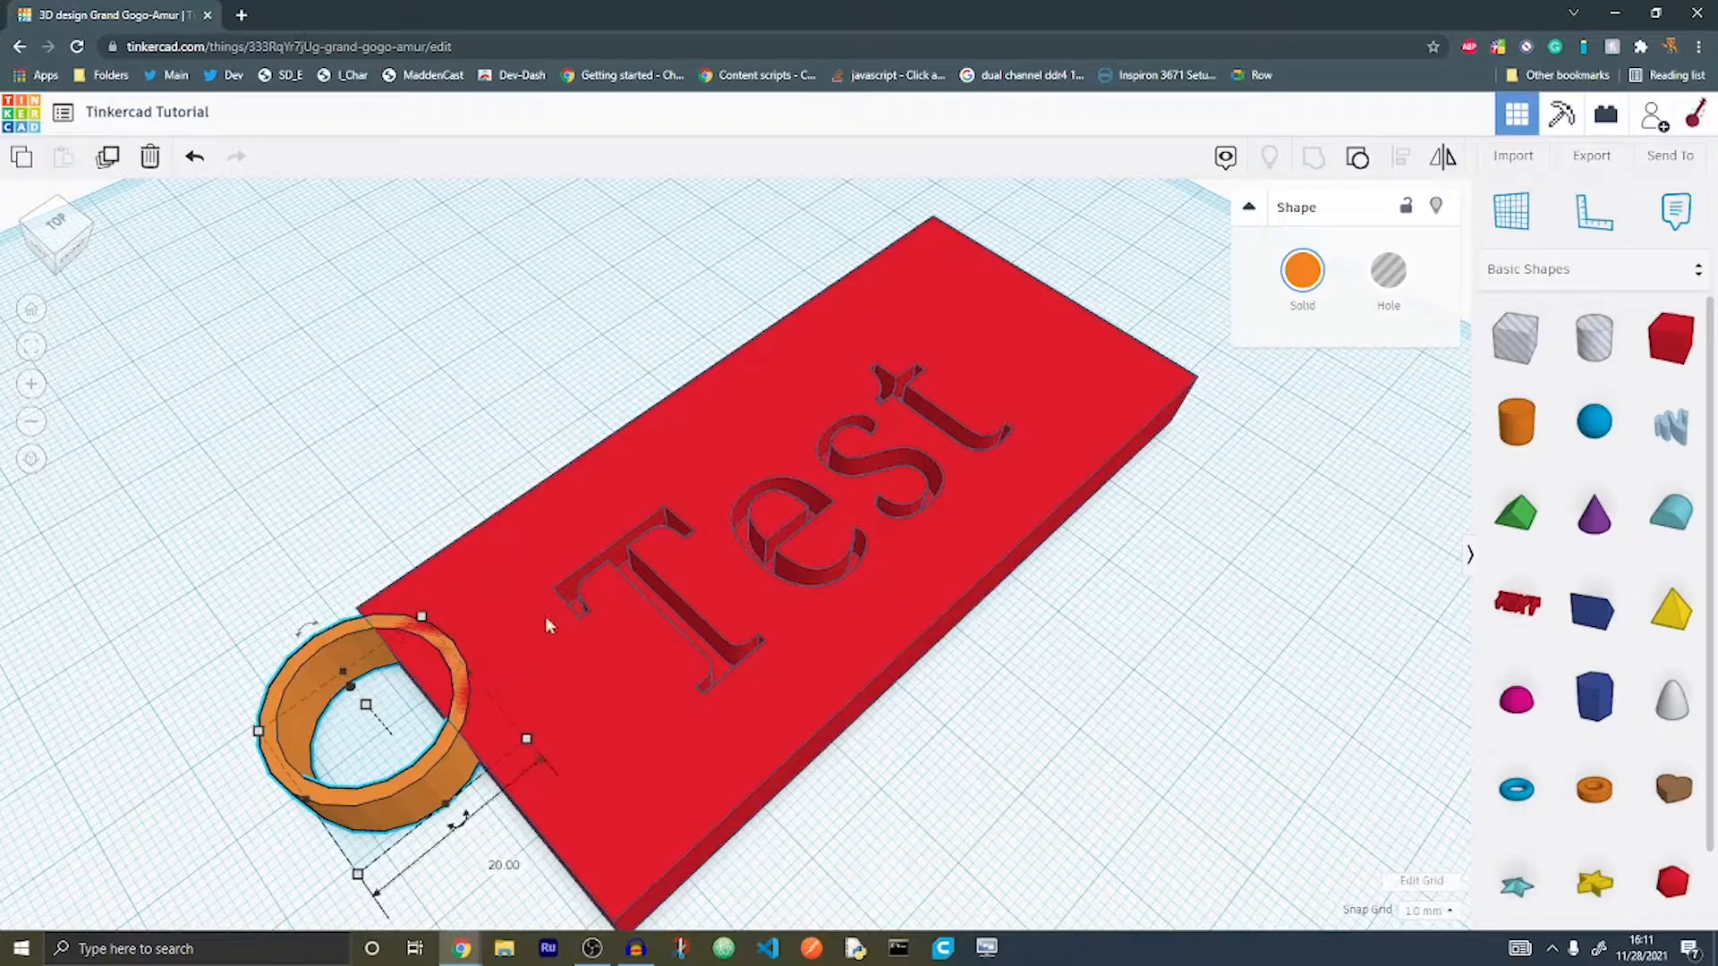
pyautogui.keyDown('shift'); pyautogui.click(585, 591); pyautogui.keyUp('shift')
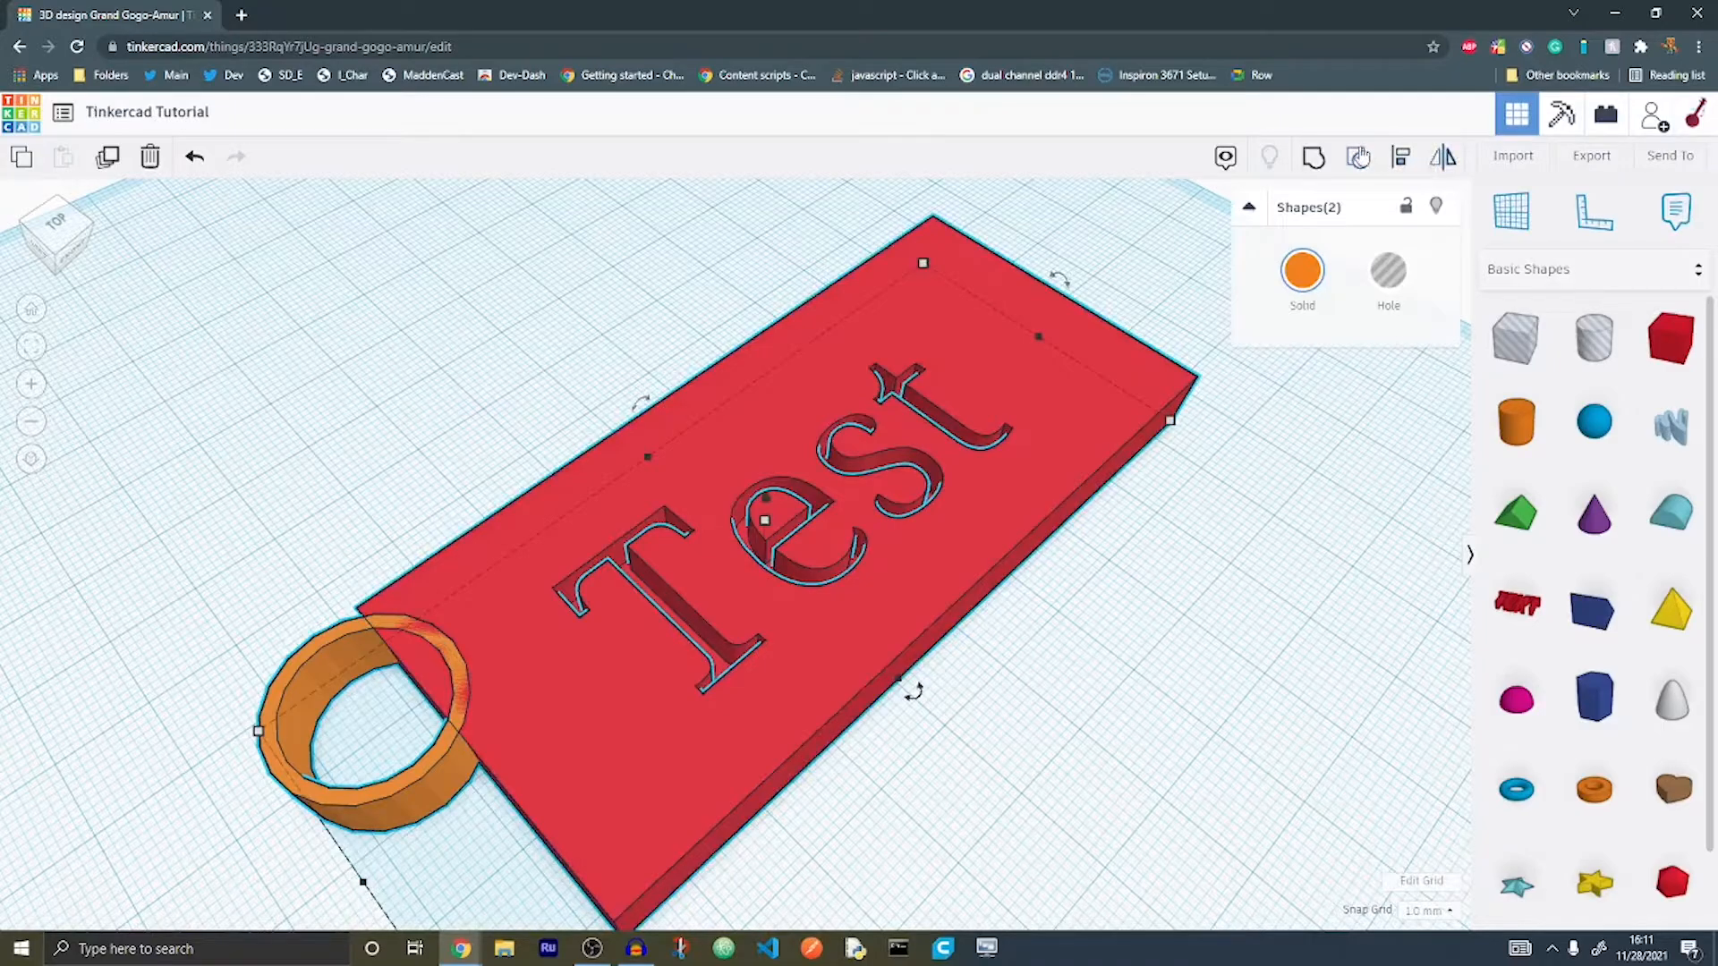
pyautogui.click(1314, 157)
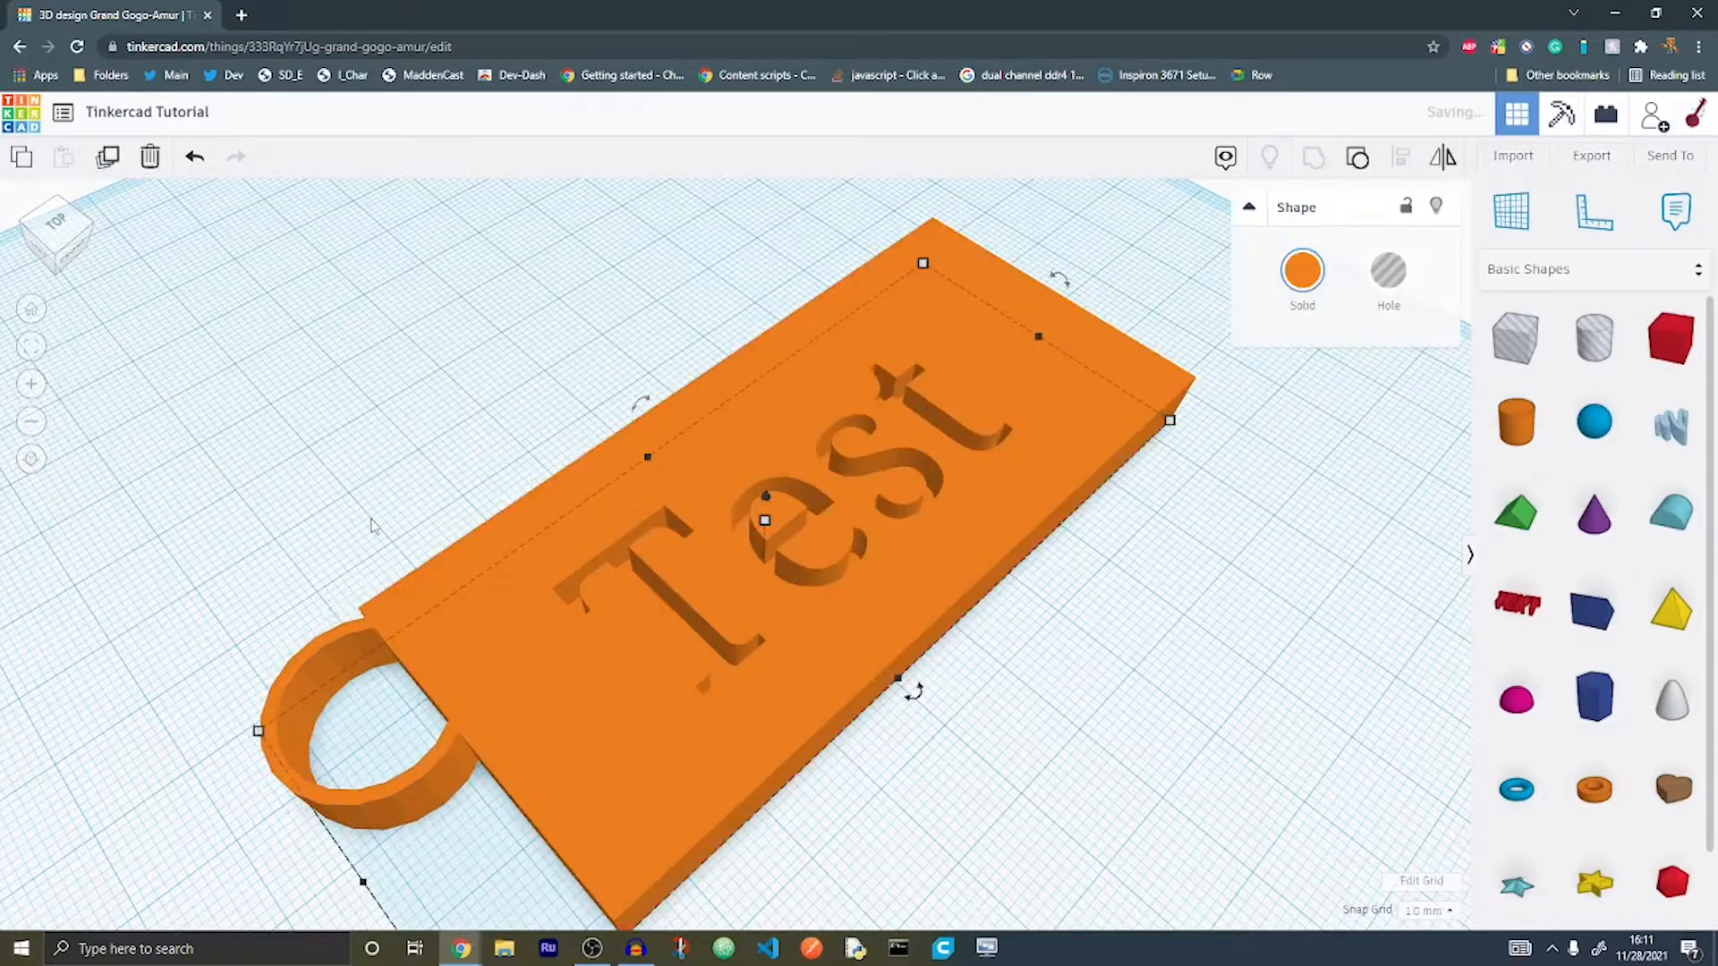
# Step: Examine the grouped plate and ring from several angles and view its solid colour presets
pyautogui.moveTo(292, 463); pyautogui.dragTo(336, 474, button='right')
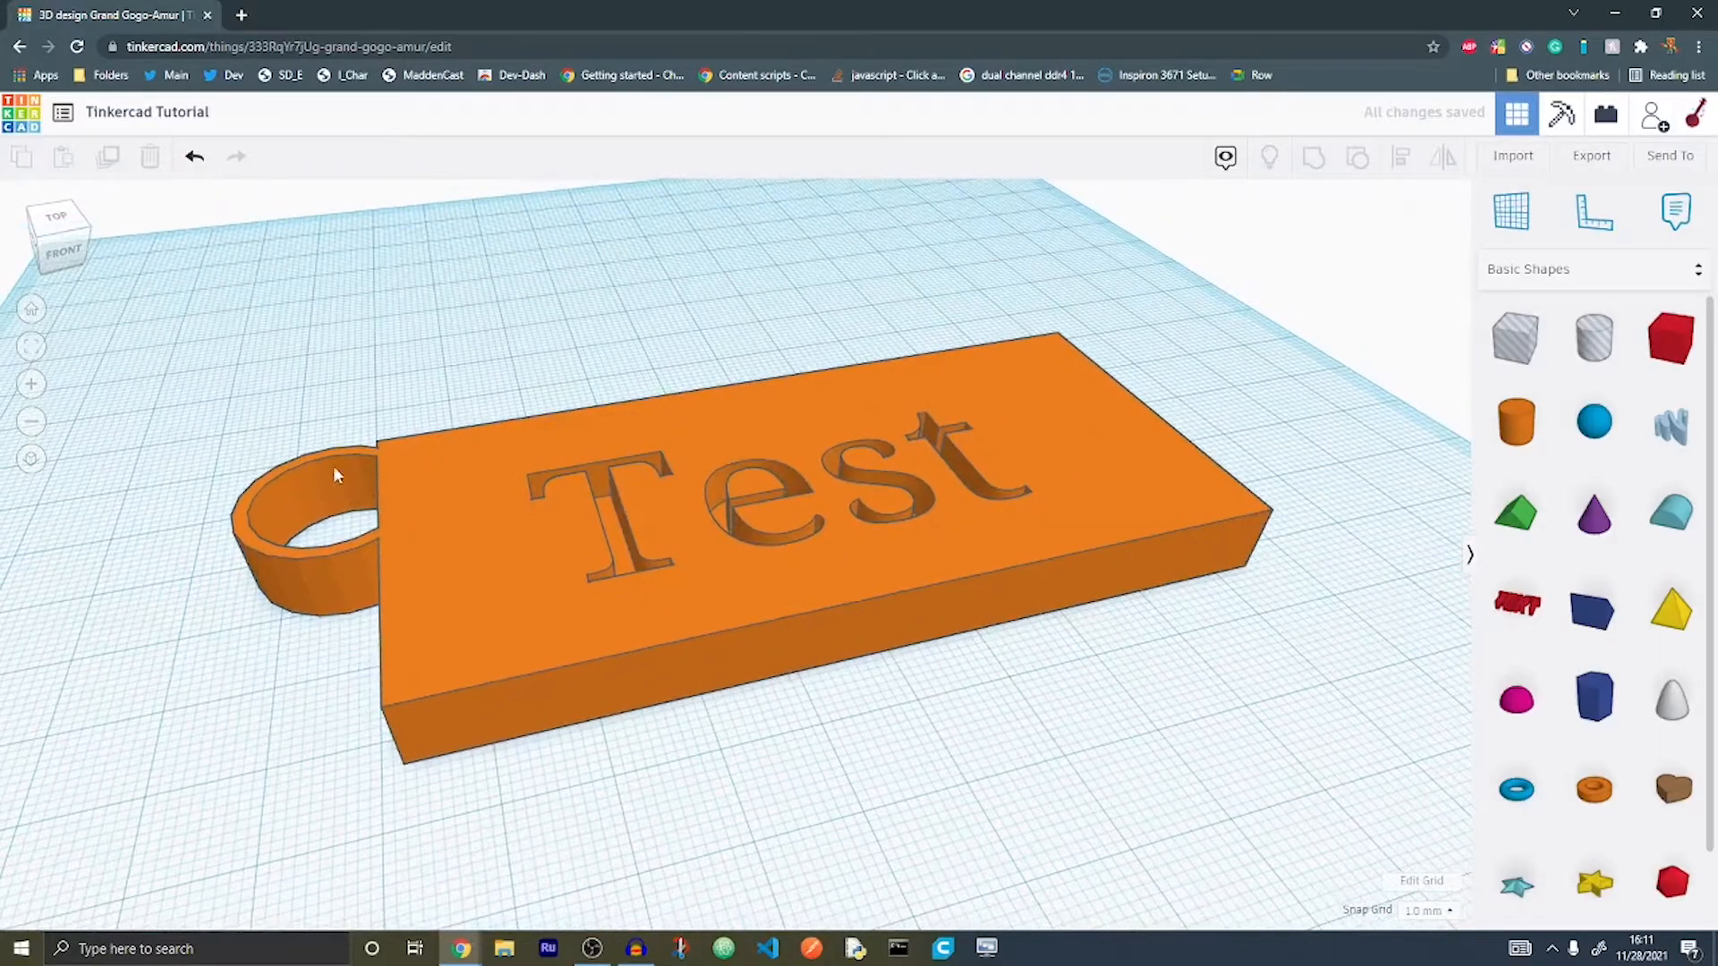
pyautogui.moveTo(471, 580)
pyautogui.mouseDown()
pyautogui.moveTo(634, 458)
pyautogui.moveTo(340, 507)
pyautogui.moveTo(549, 629)
pyautogui.moveTo(465, 645)
pyautogui.moveTo(498, 648)
pyautogui.moveTo(483, 600)
pyautogui.mouseUp()
pyautogui.click(427, 348)
pyautogui.moveTo(427, 347); pyautogui.dragTo(763, 662, button='right')
pyautogui.click(762, 662)
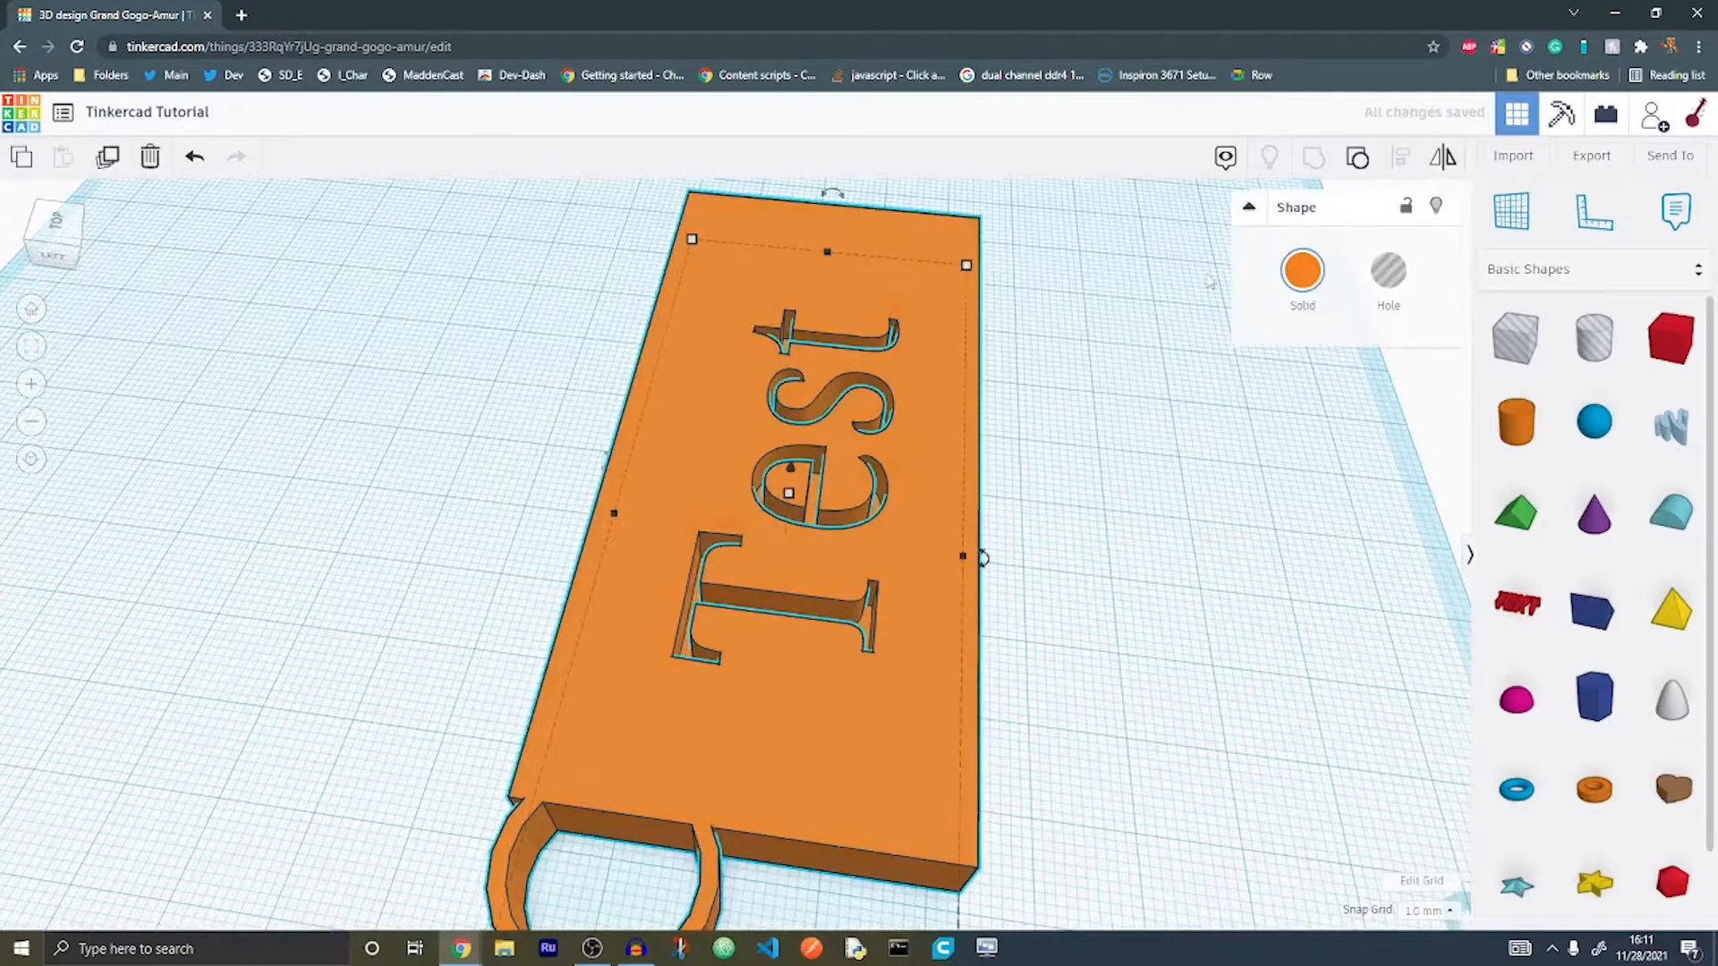
pyautogui.click(1305, 271)
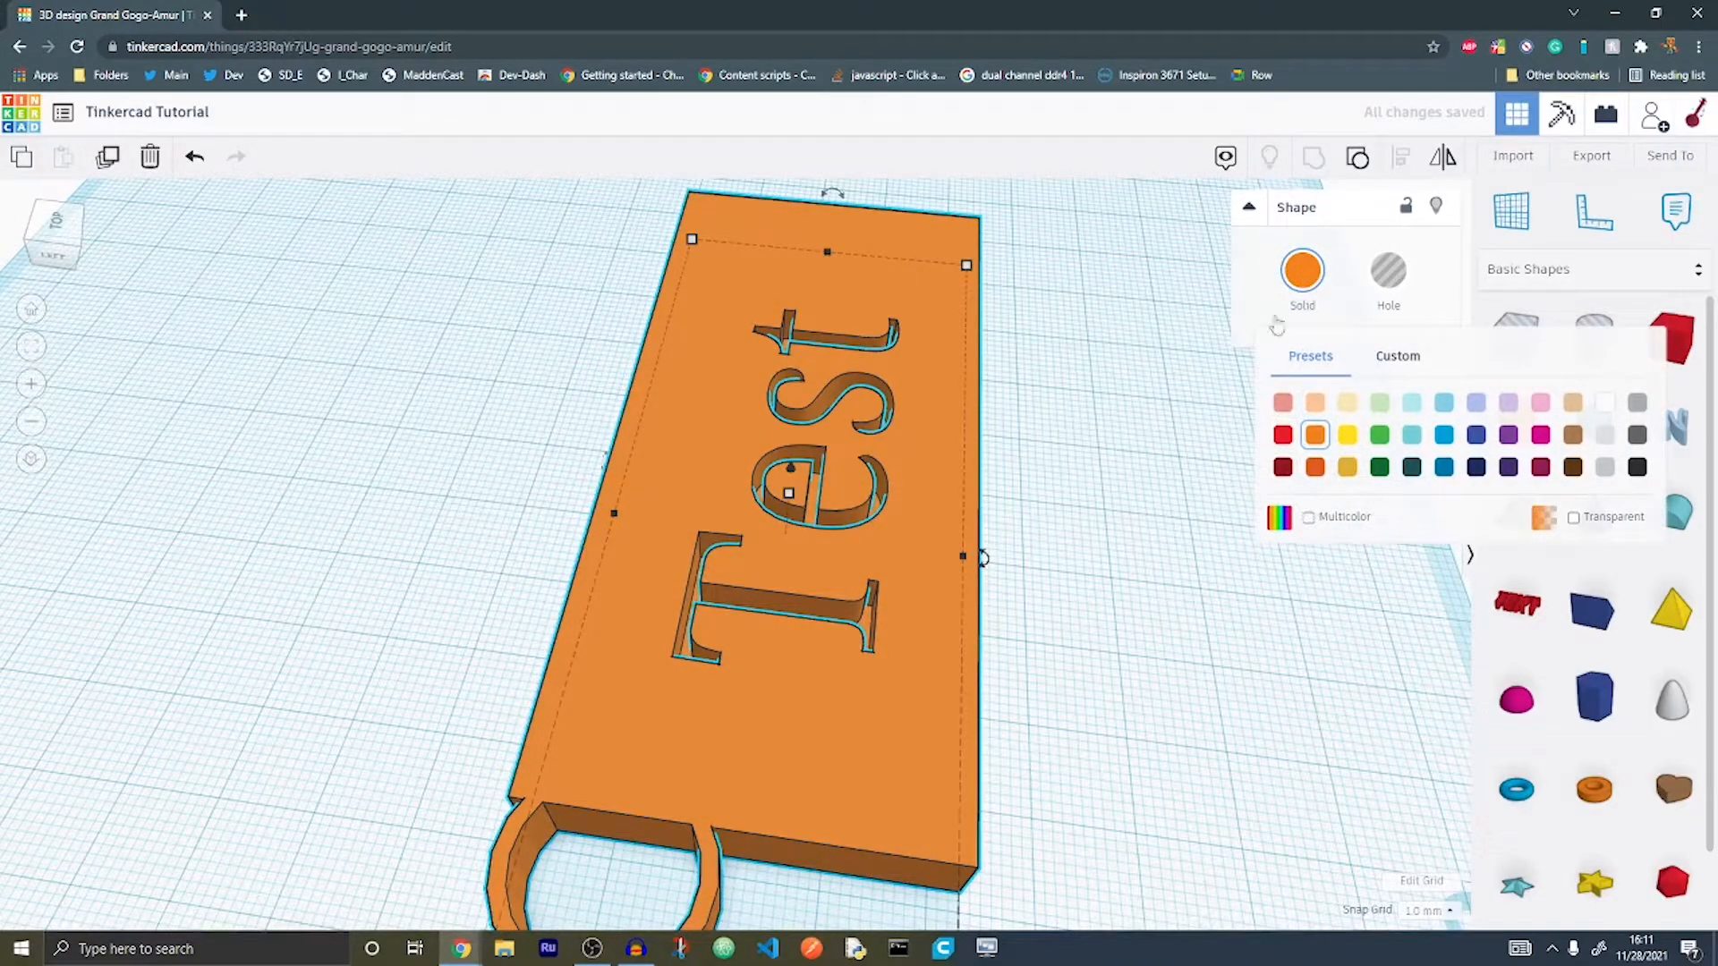
pyautogui.click(1294, 269)
pyautogui.moveTo(966, 309); pyautogui.dragTo(734, 358, button='right')
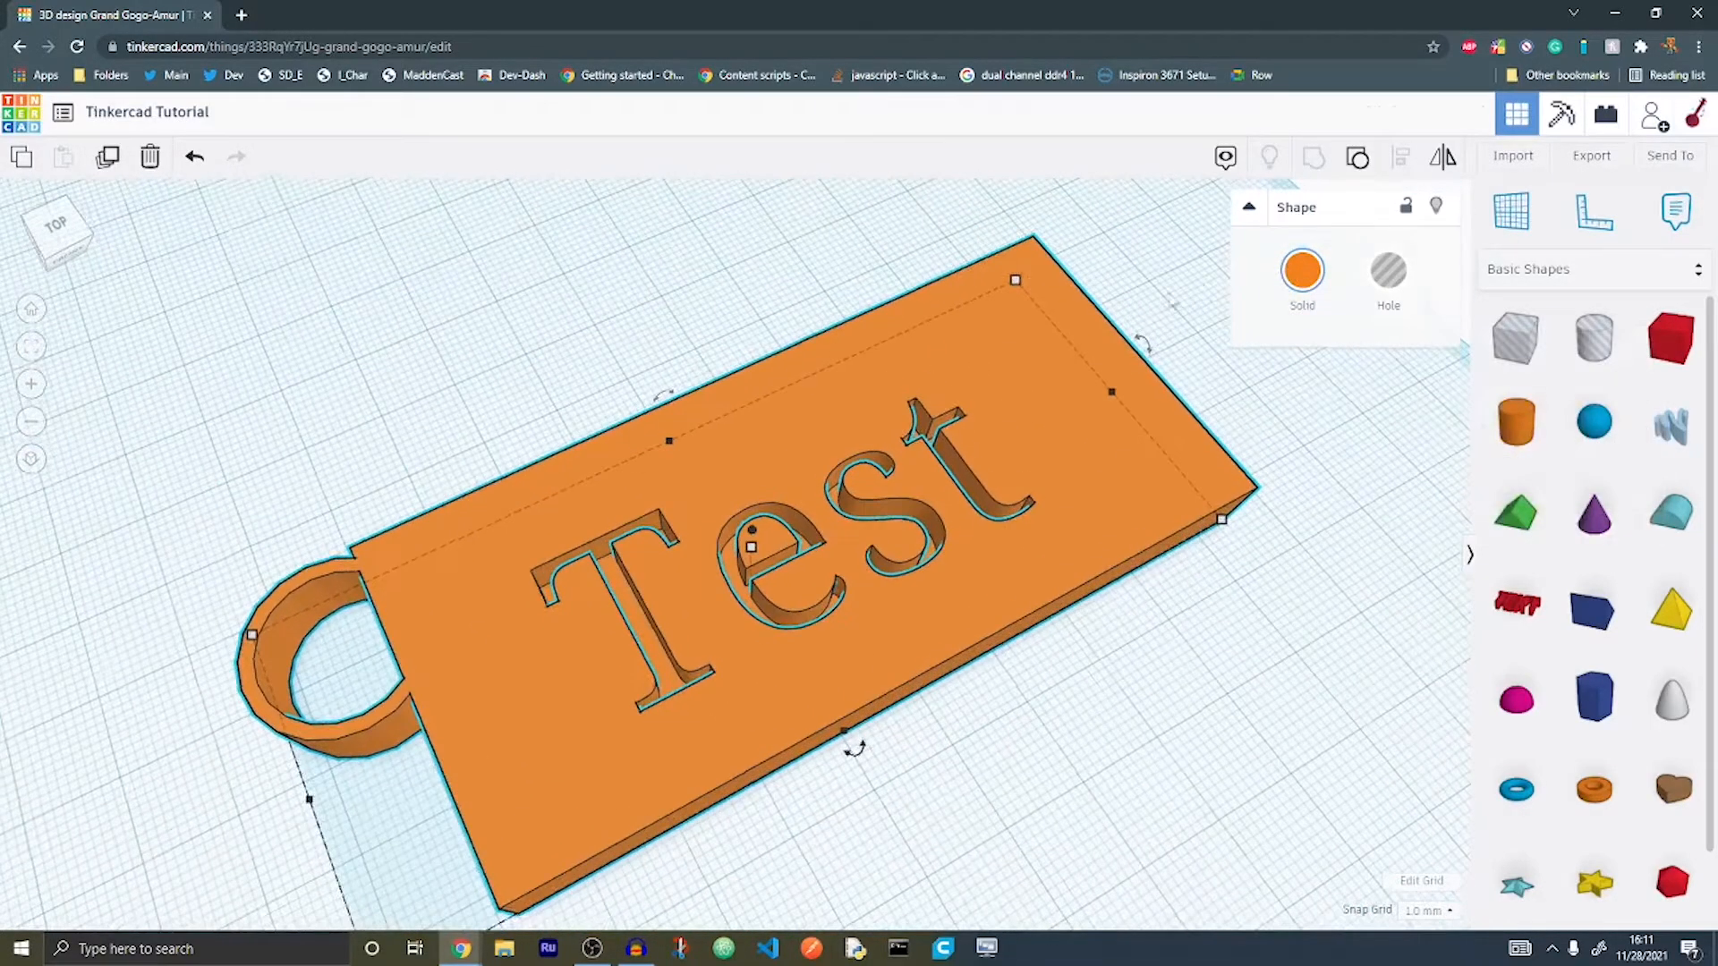
# Step: Try the green preset on the grouped plate and explore its custom colour and multicolour options
pyautogui.click(1302, 273)
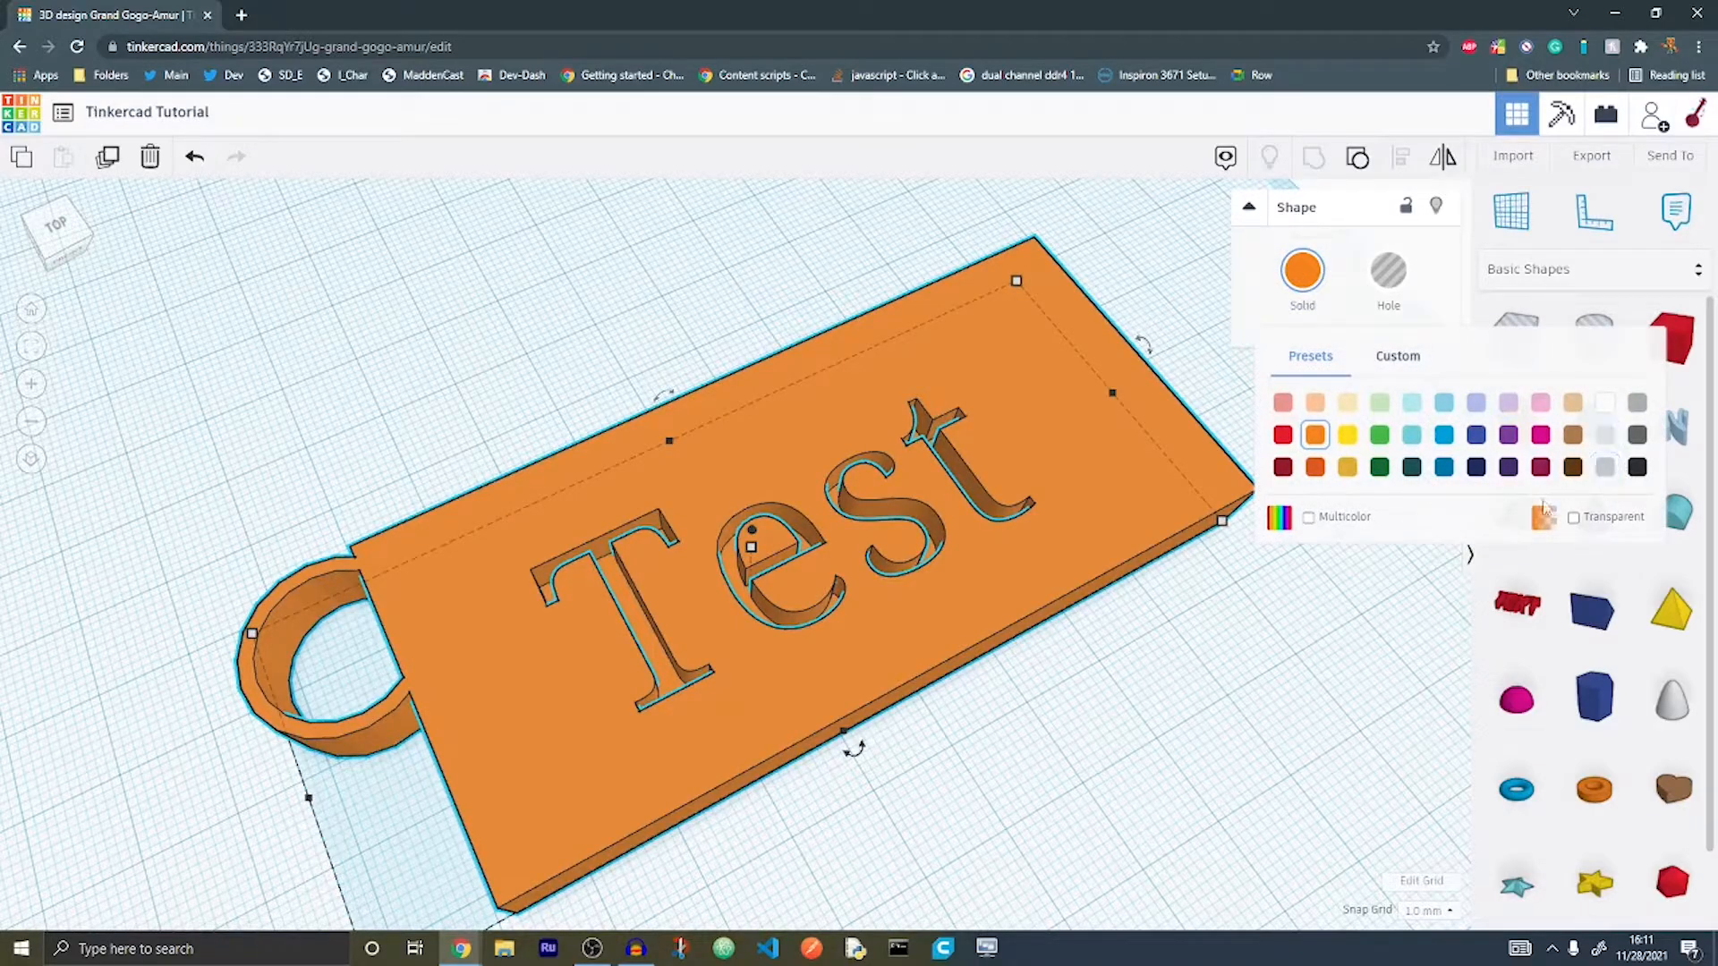
pyautogui.click(1383, 438)
pyautogui.click(1303, 273)
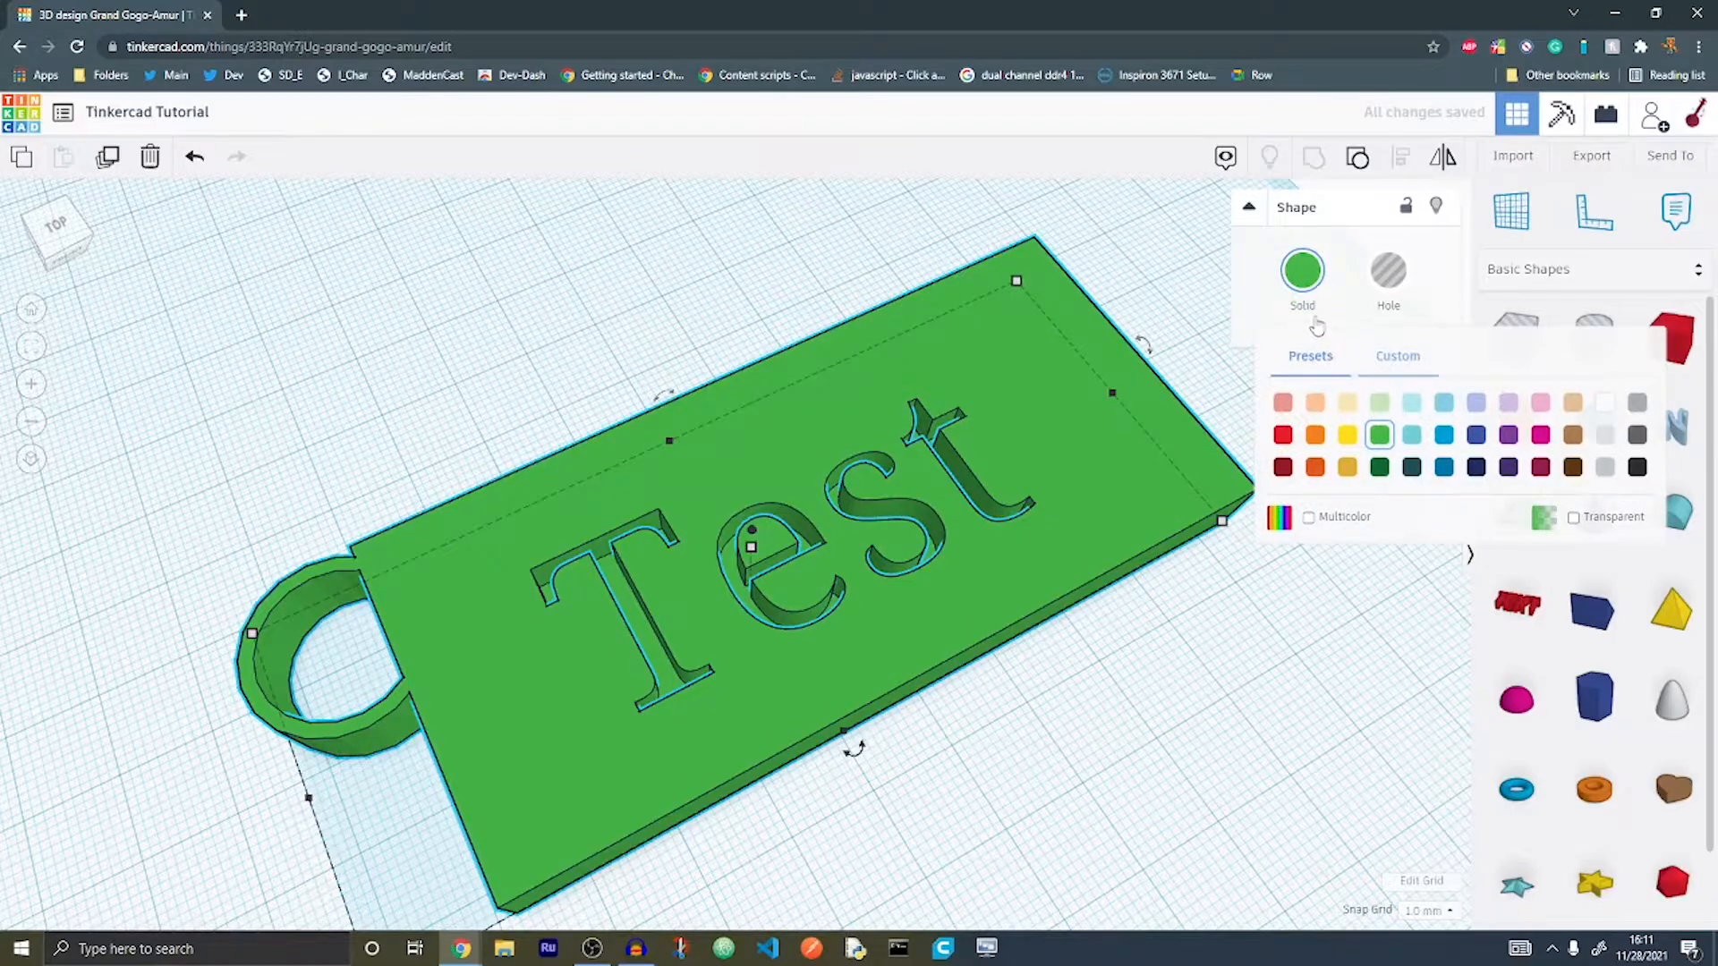
pyautogui.moveTo(1471, 467)
pyautogui.mouseDown()
pyautogui.moveTo(1473, 450)
pyautogui.moveTo(1421, 445)
pyautogui.moveTo(1468, 469)
pyautogui.mouseUp()
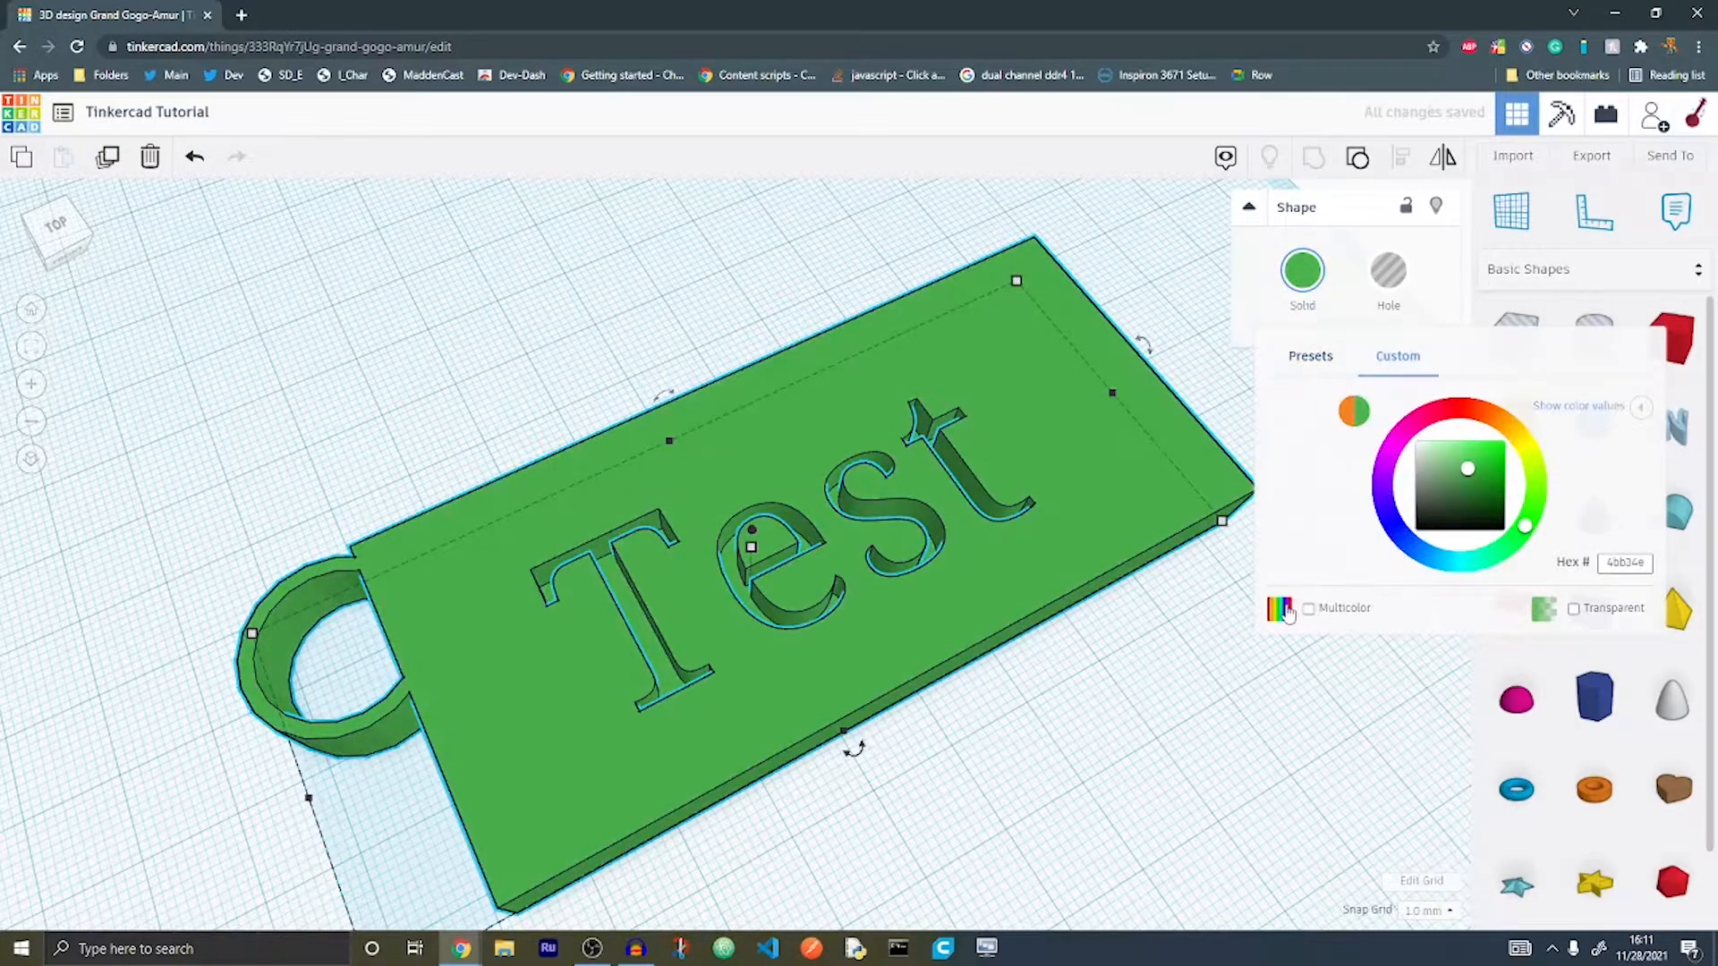
pyautogui.click(1281, 608)
pyautogui.click(1281, 609)
# Step: Recolour the grouped plate and ring with the light teal preset
pyautogui.click(1311, 356)
pyautogui.click(1413, 435)
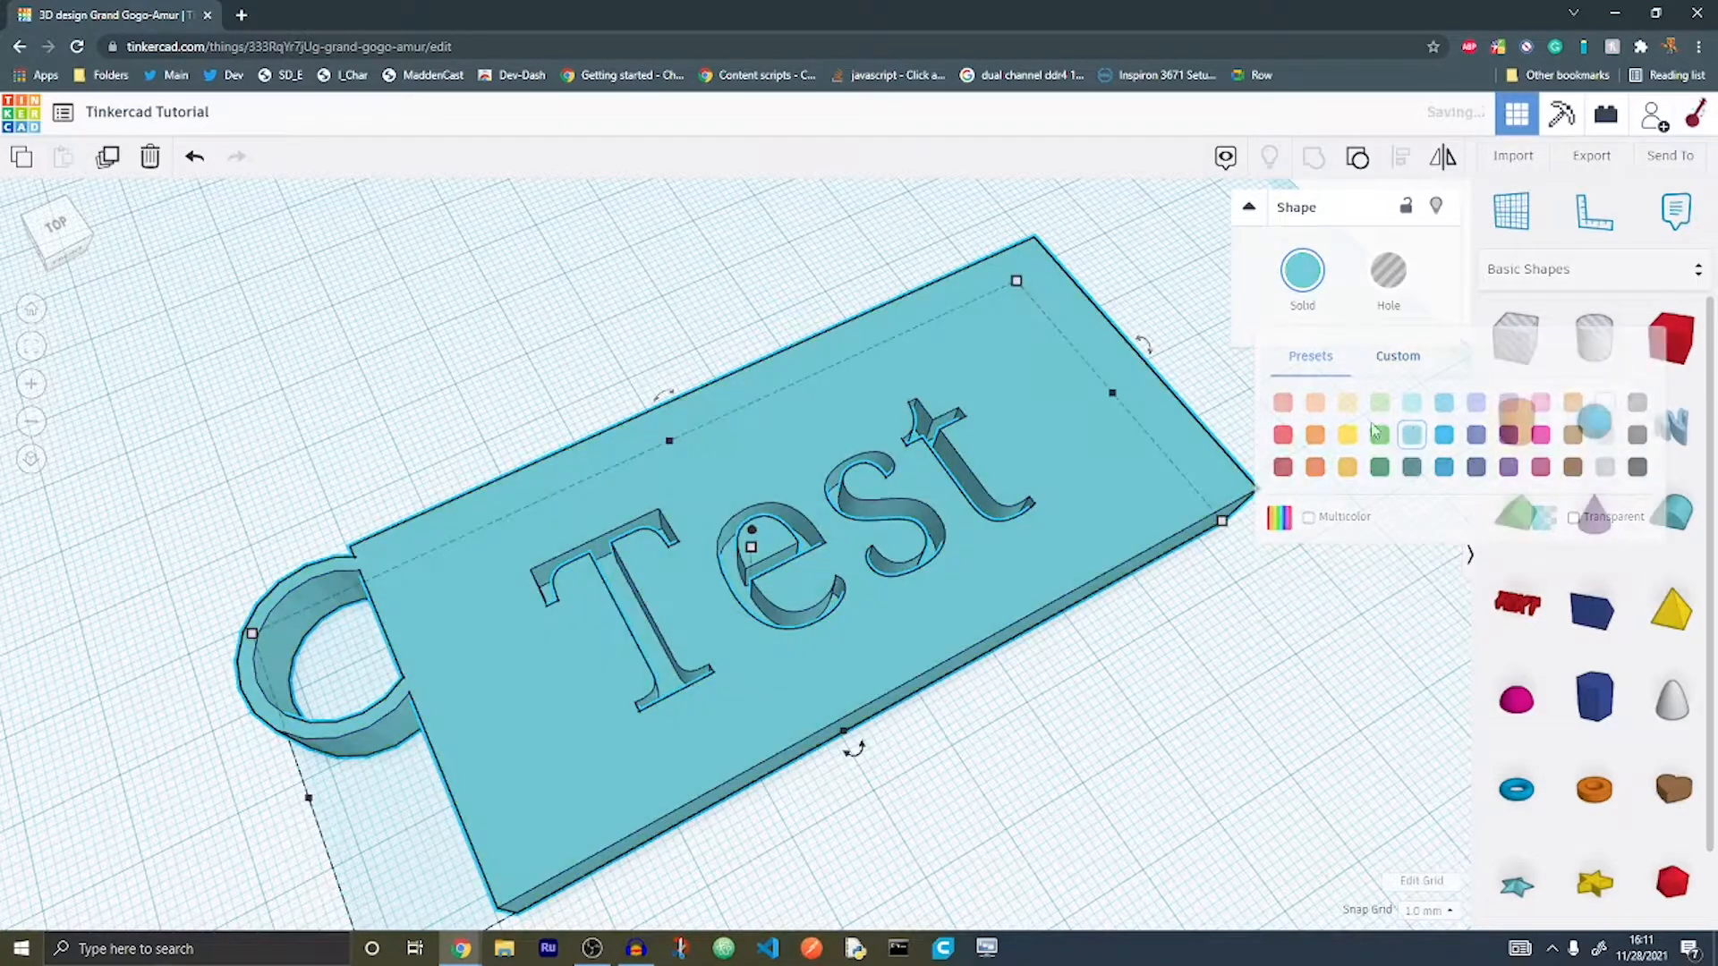
pyautogui.click(1290, 374)
# Step: Examine the recoloured plate and ring from different angles and distances
pyautogui.moveTo(1291, 374); pyautogui.dragTo(1469, 605, button='right')
pyautogui.scroll(-5, 1339, 594)
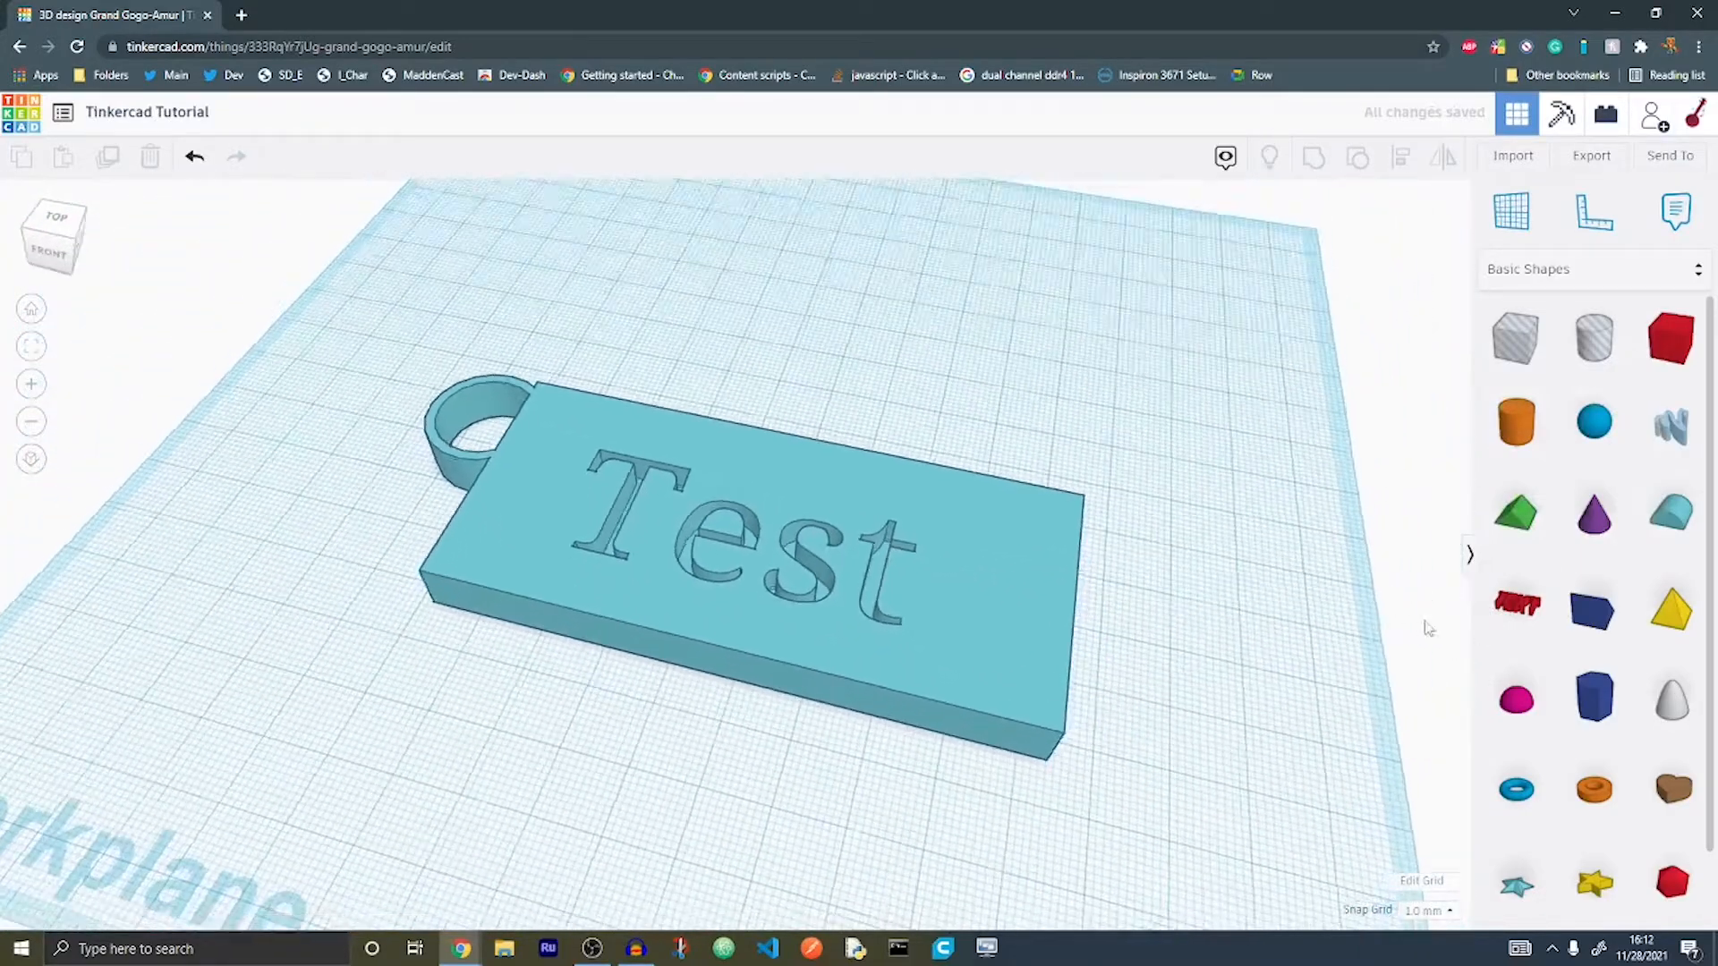
pyautogui.scroll(-2, 1536, 646)
pyautogui.scroll(2, 1536, 646)
pyautogui.scroll(4, 1126, 635)
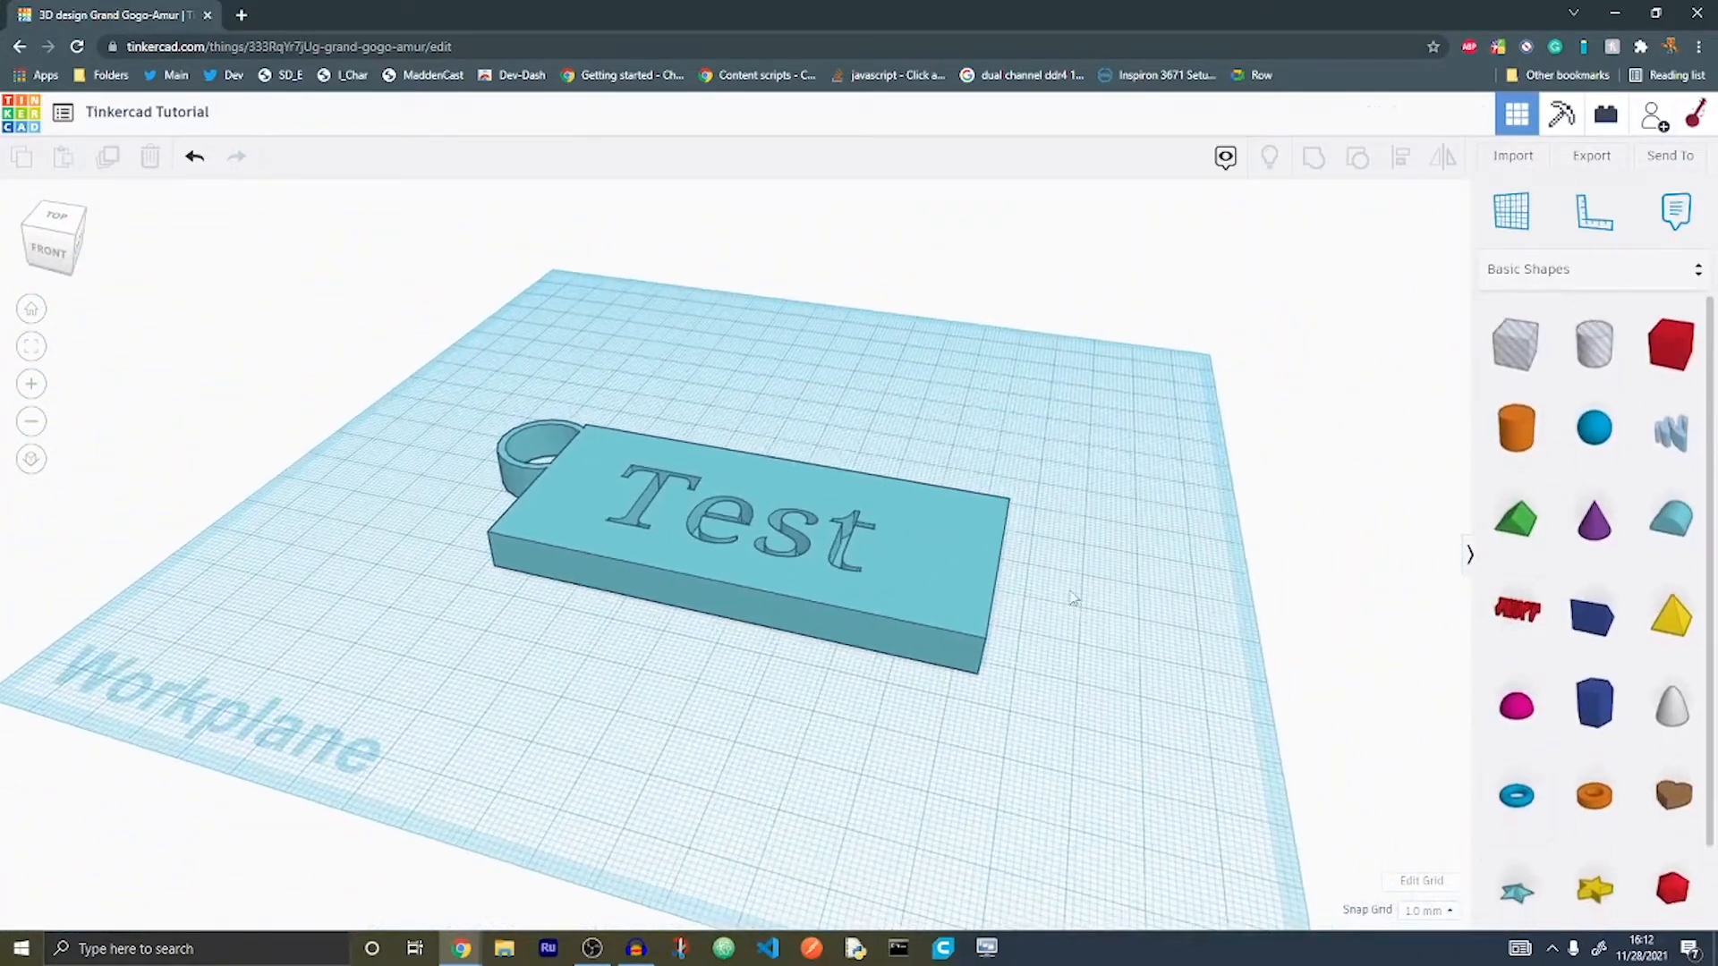
pyautogui.scroll(3, 1125, 635)
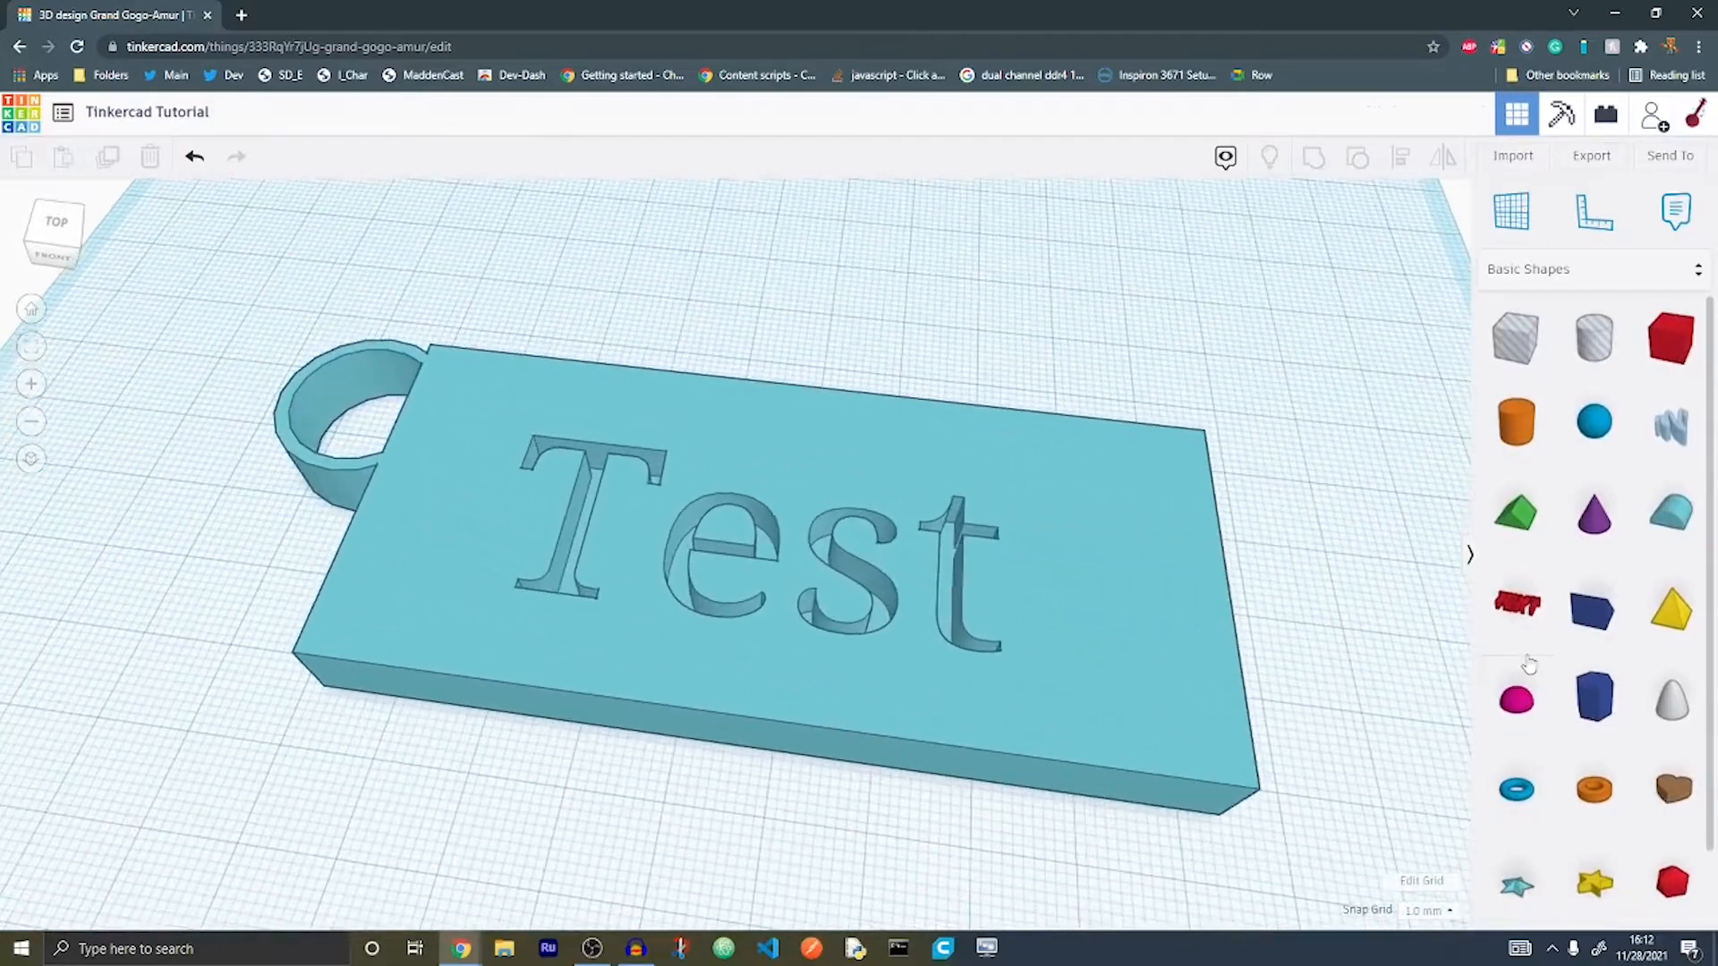
pyautogui.scroll(-2, 1542, 651)
pyautogui.scroll(2, 1537, 703)
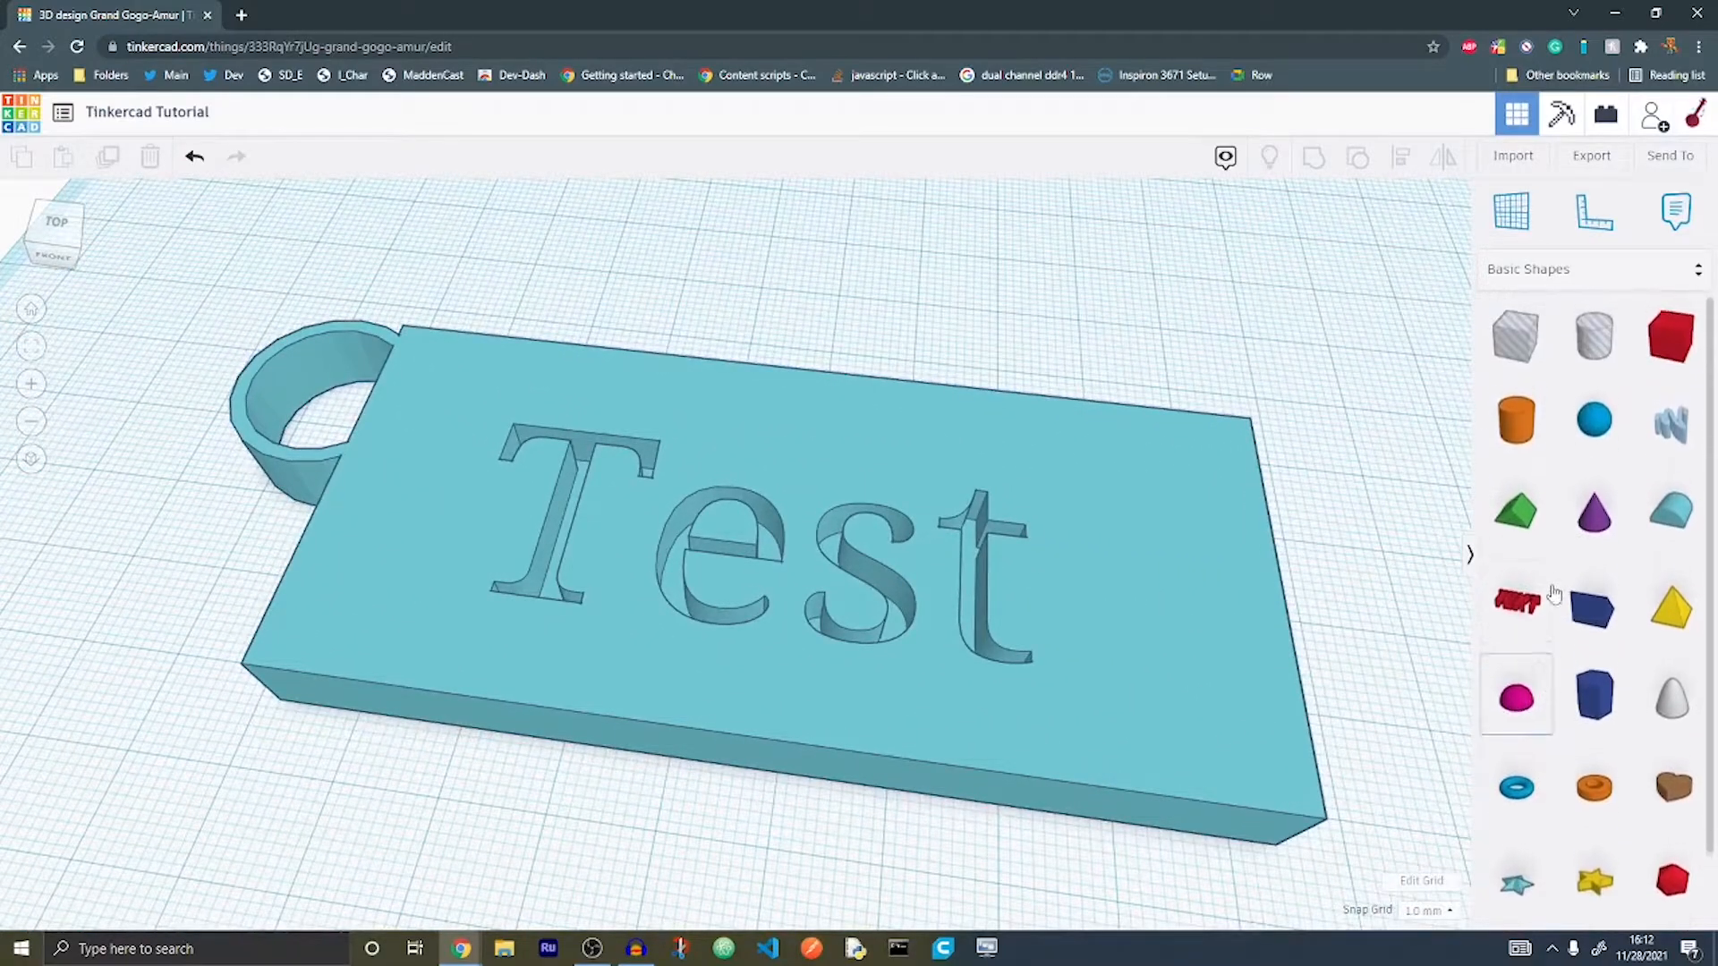
# Step: Place a half sphere and a cone on the workplane beside the plate's long edge above the lettering
pyautogui.moveTo(1519, 698); pyautogui.dragTo(1116, 309)
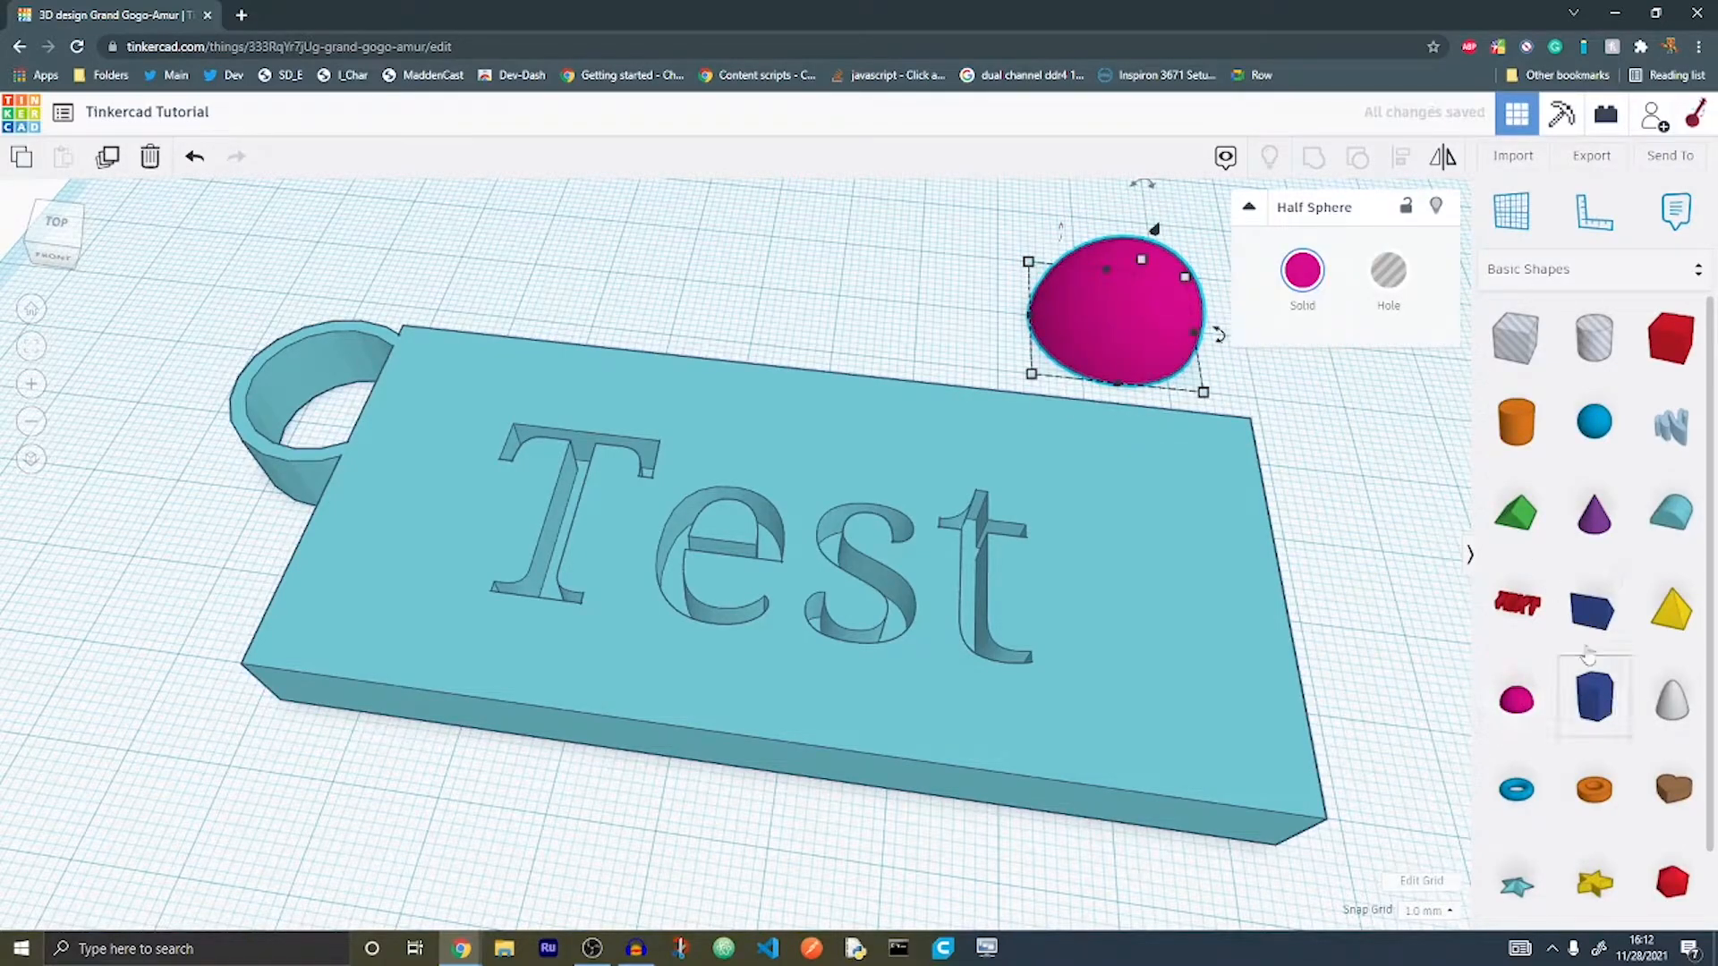
pyautogui.click(936, 327)
pyautogui.moveTo(1595, 514); pyautogui.dragTo(857, 298)
# Step: Rotate the cone onto its side so that its point faces the plate
pyautogui.moveTo(909, 322); pyautogui.dragTo(952, 215, button='right')
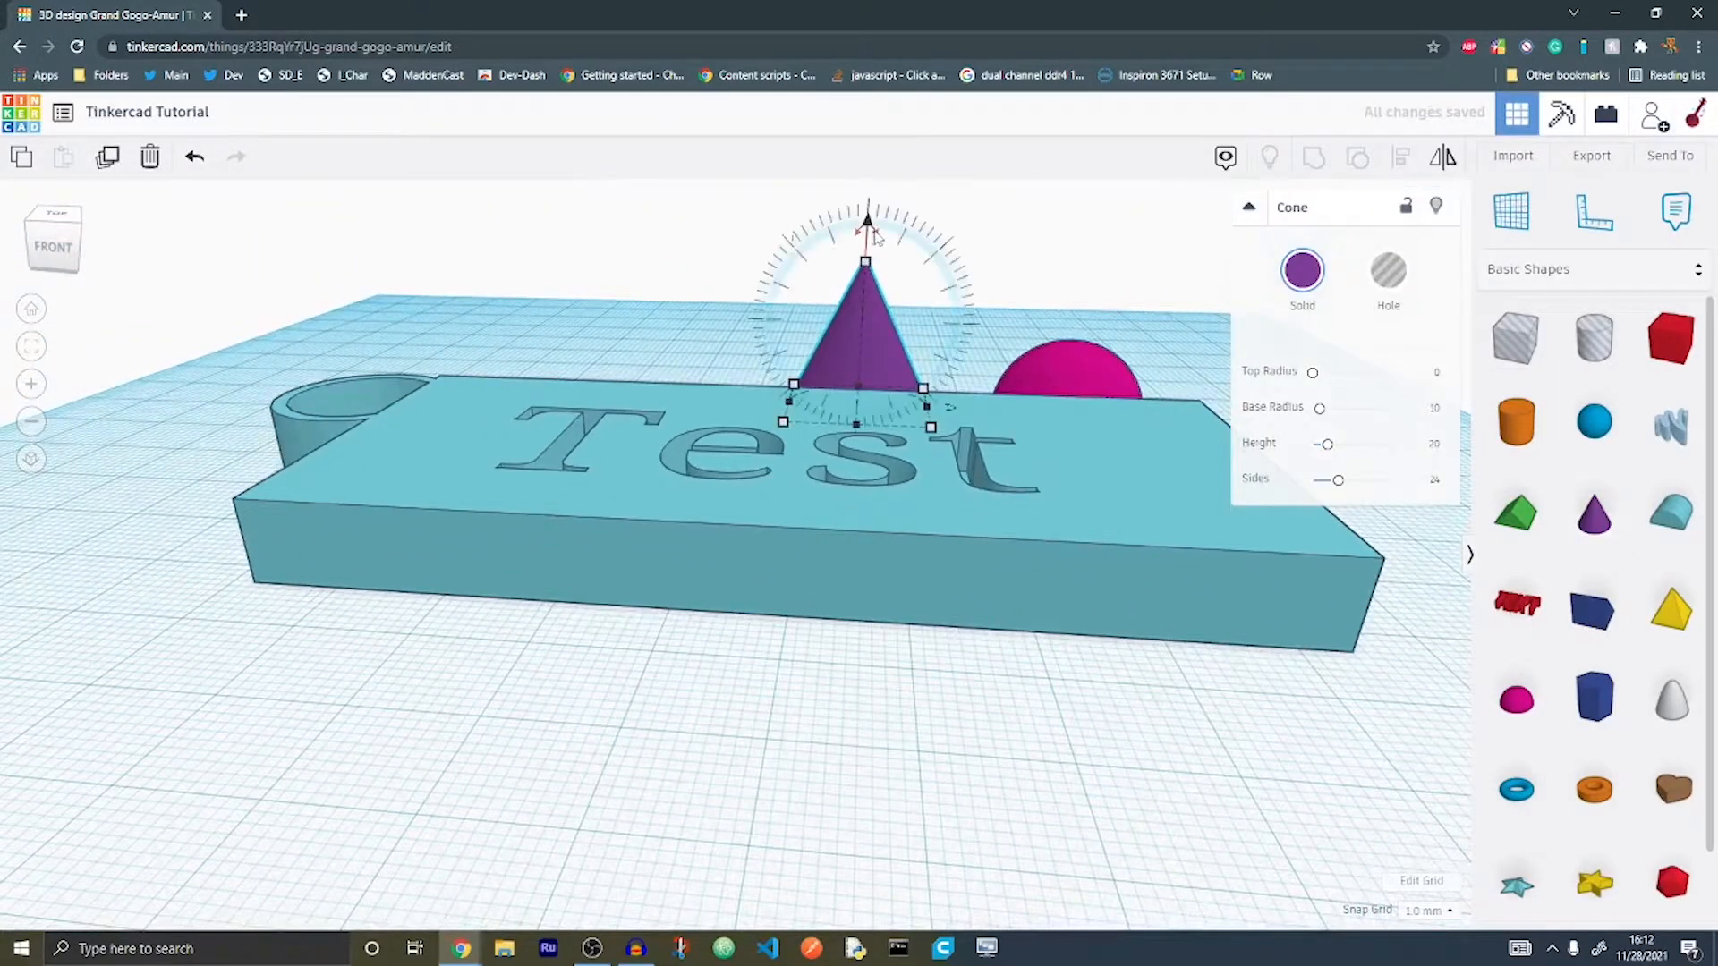
pyautogui.moveTo(967, 289); pyautogui.dragTo(862, 405)
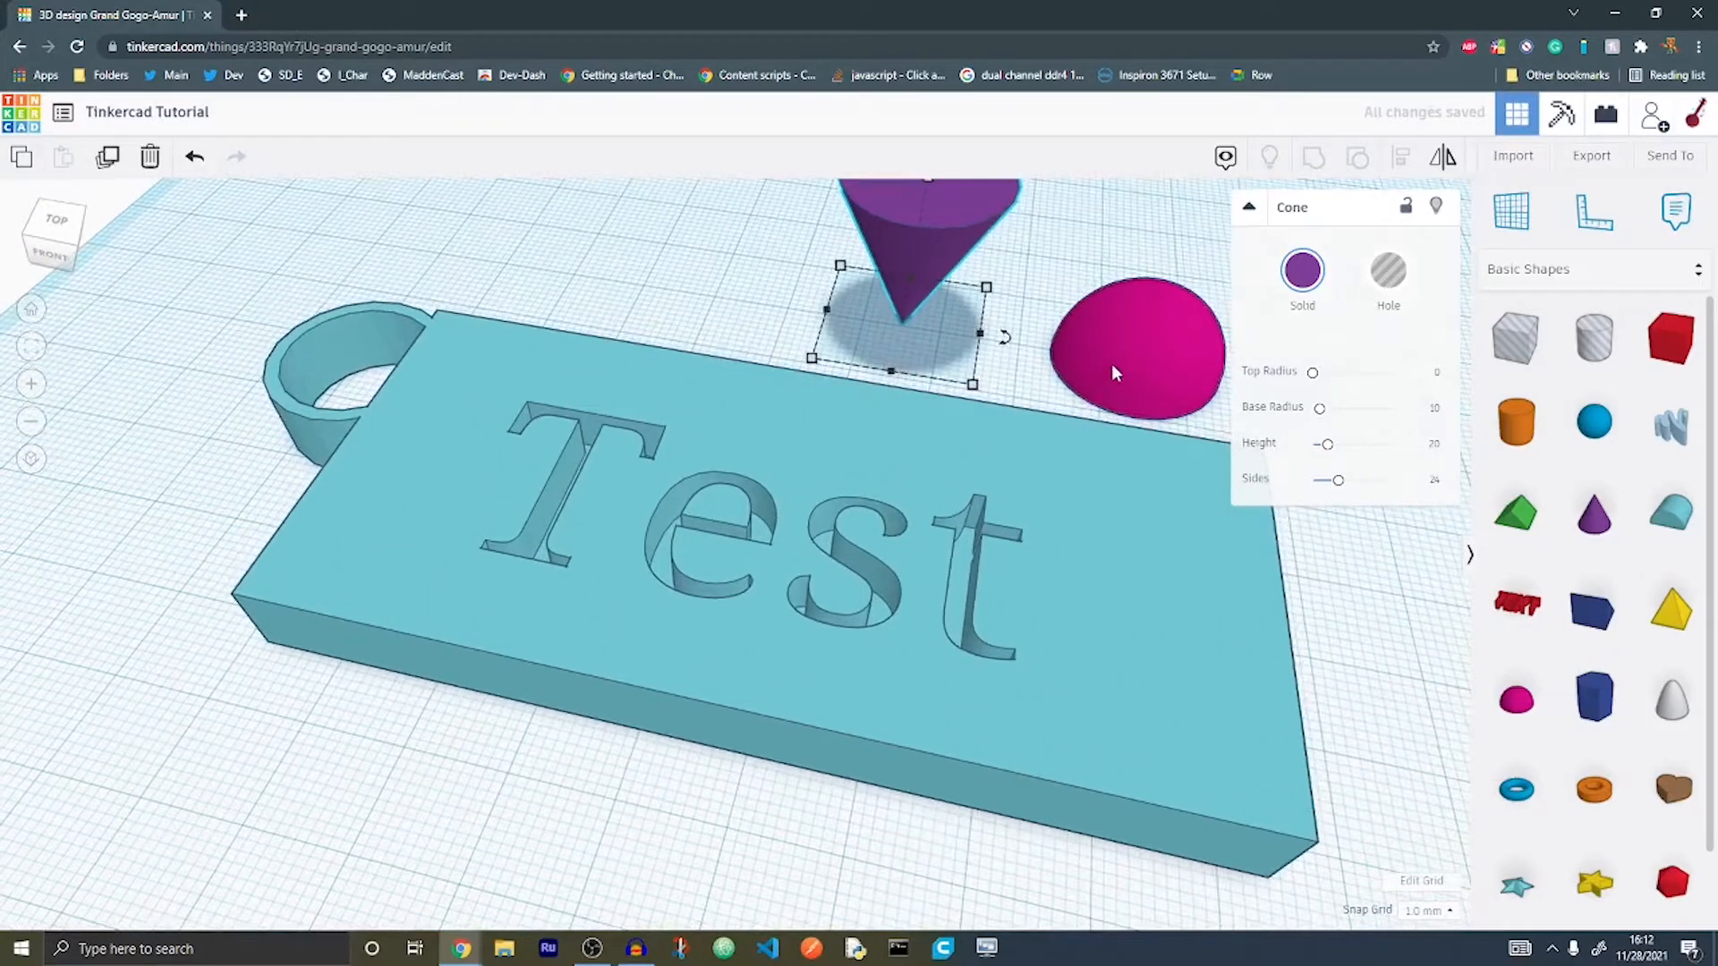
pyautogui.click(1111, 363)
pyautogui.click(926, 249)
pyautogui.moveTo(926, 248); pyautogui.dragTo(881, 539, button='right')
pyautogui.moveTo(1104, 285); pyautogui.dragTo(1222, 371)
pyautogui.moveTo(777, 336); pyautogui.dragTo(625, 364, button='middle')
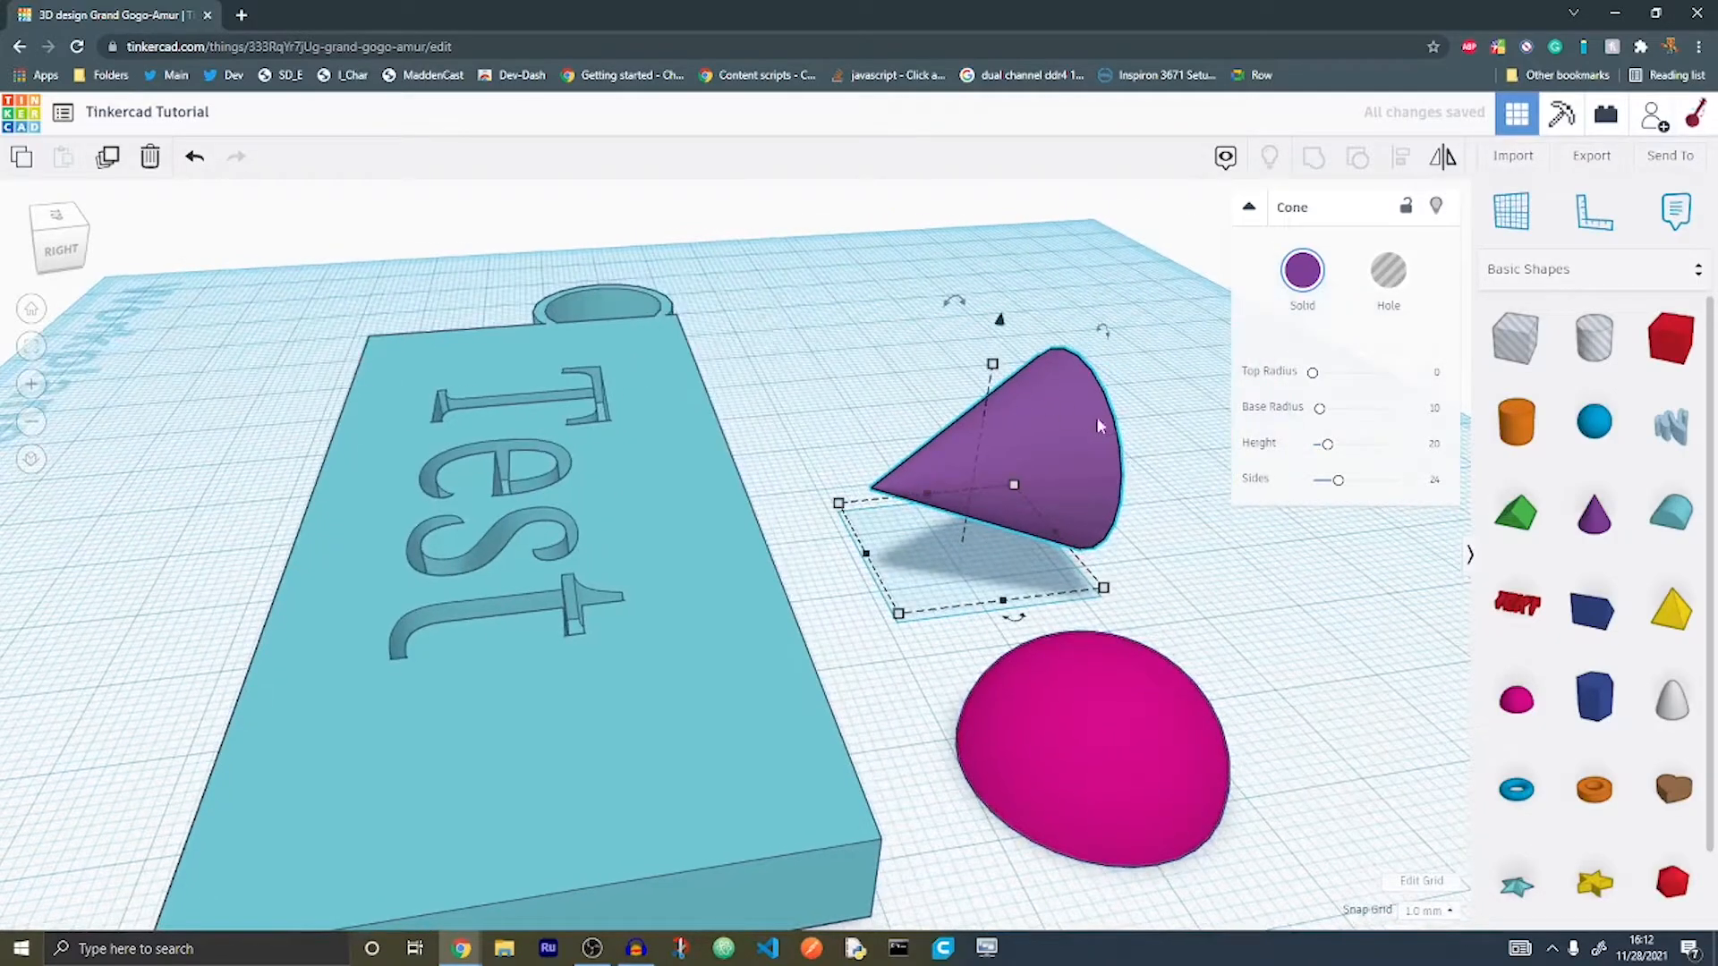
# Step: Straighten the cone's tilt and move it onto the plate's free end beside the last letter
pyautogui.moveTo(1073, 434); pyautogui.dragTo(940, 582)
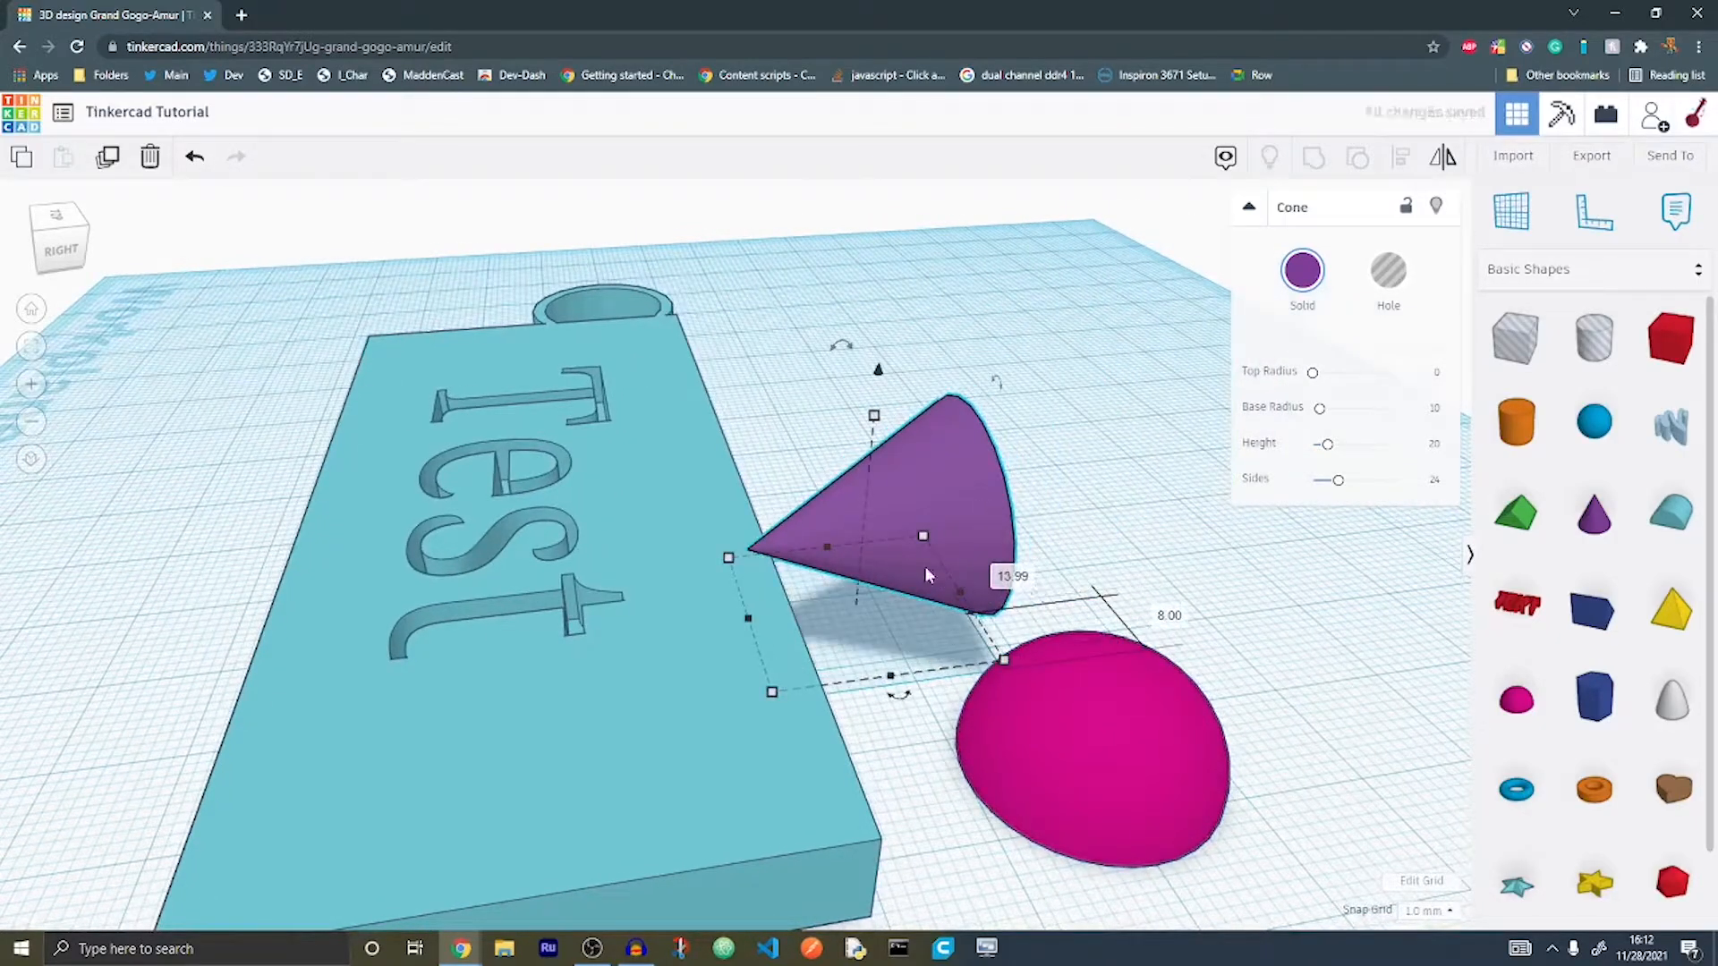
pyautogui.moveTo(847, 350)
pyautogui.mouseDown()
pyautogui.moveTo(889, 354)
pyautogui.moveTo(857, 351)
pyautogui.mouseUp()
pyautogui.moveTo(886, 572); pyautogui.dragTo(476, 775)
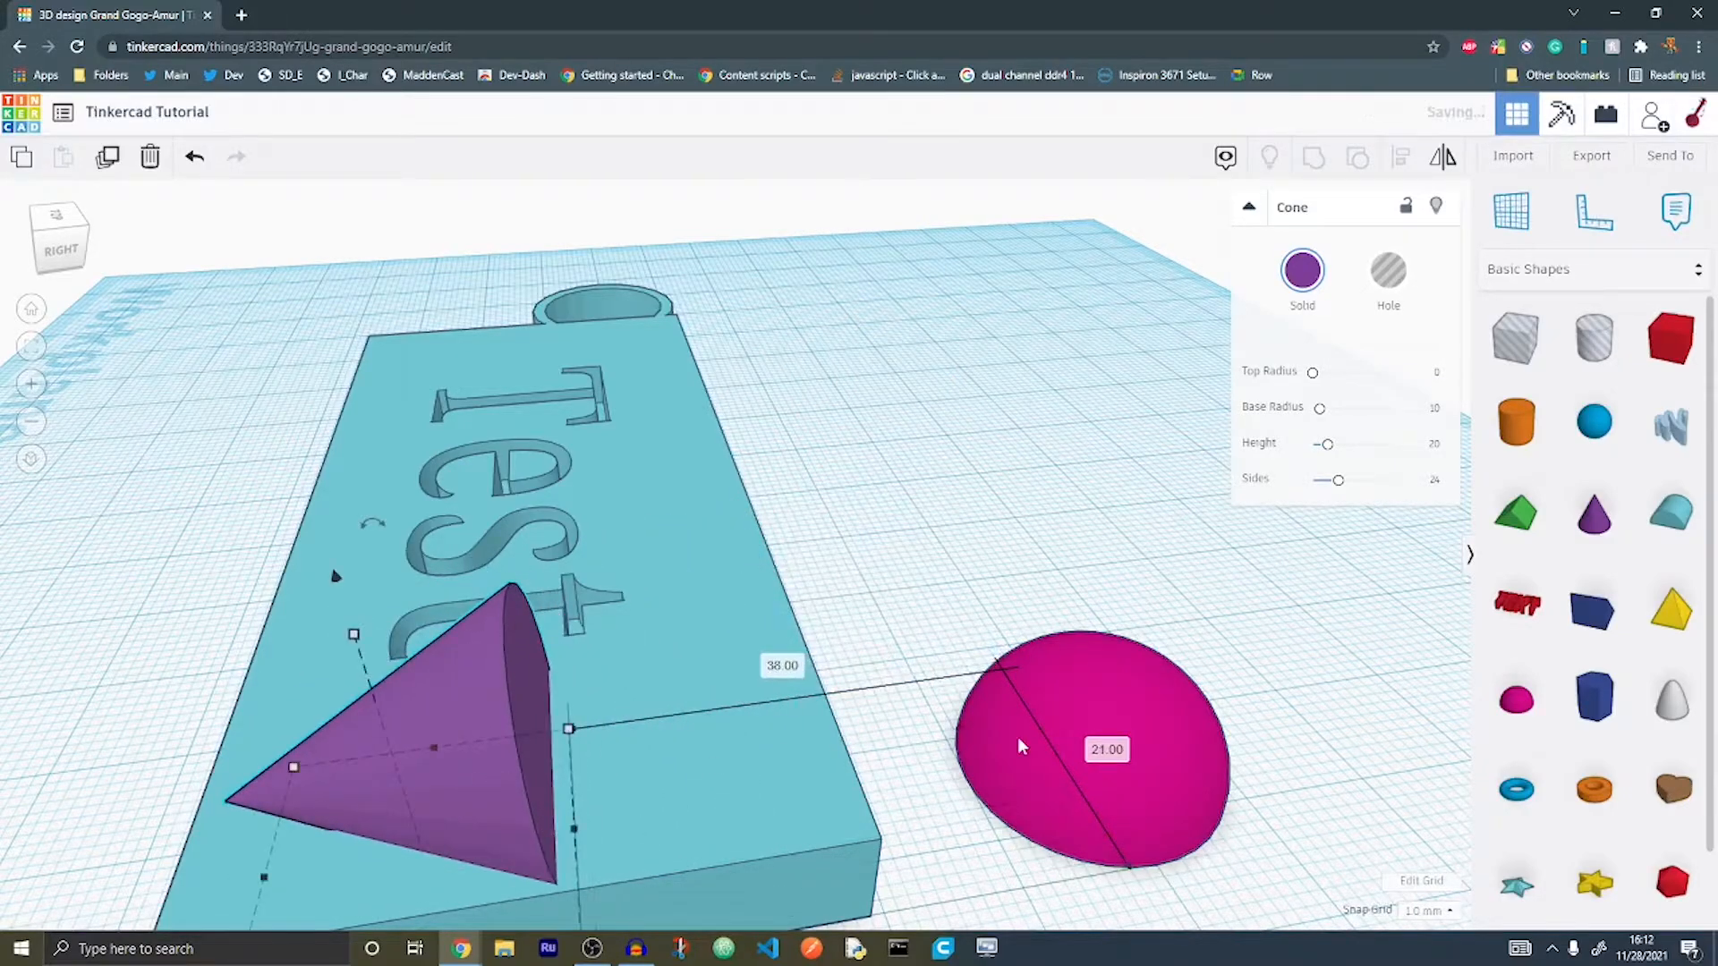
# Step: Try to align the cone and the plate at their top level and centre them on both horizontal axes
pyautogui.click(1117, 669)
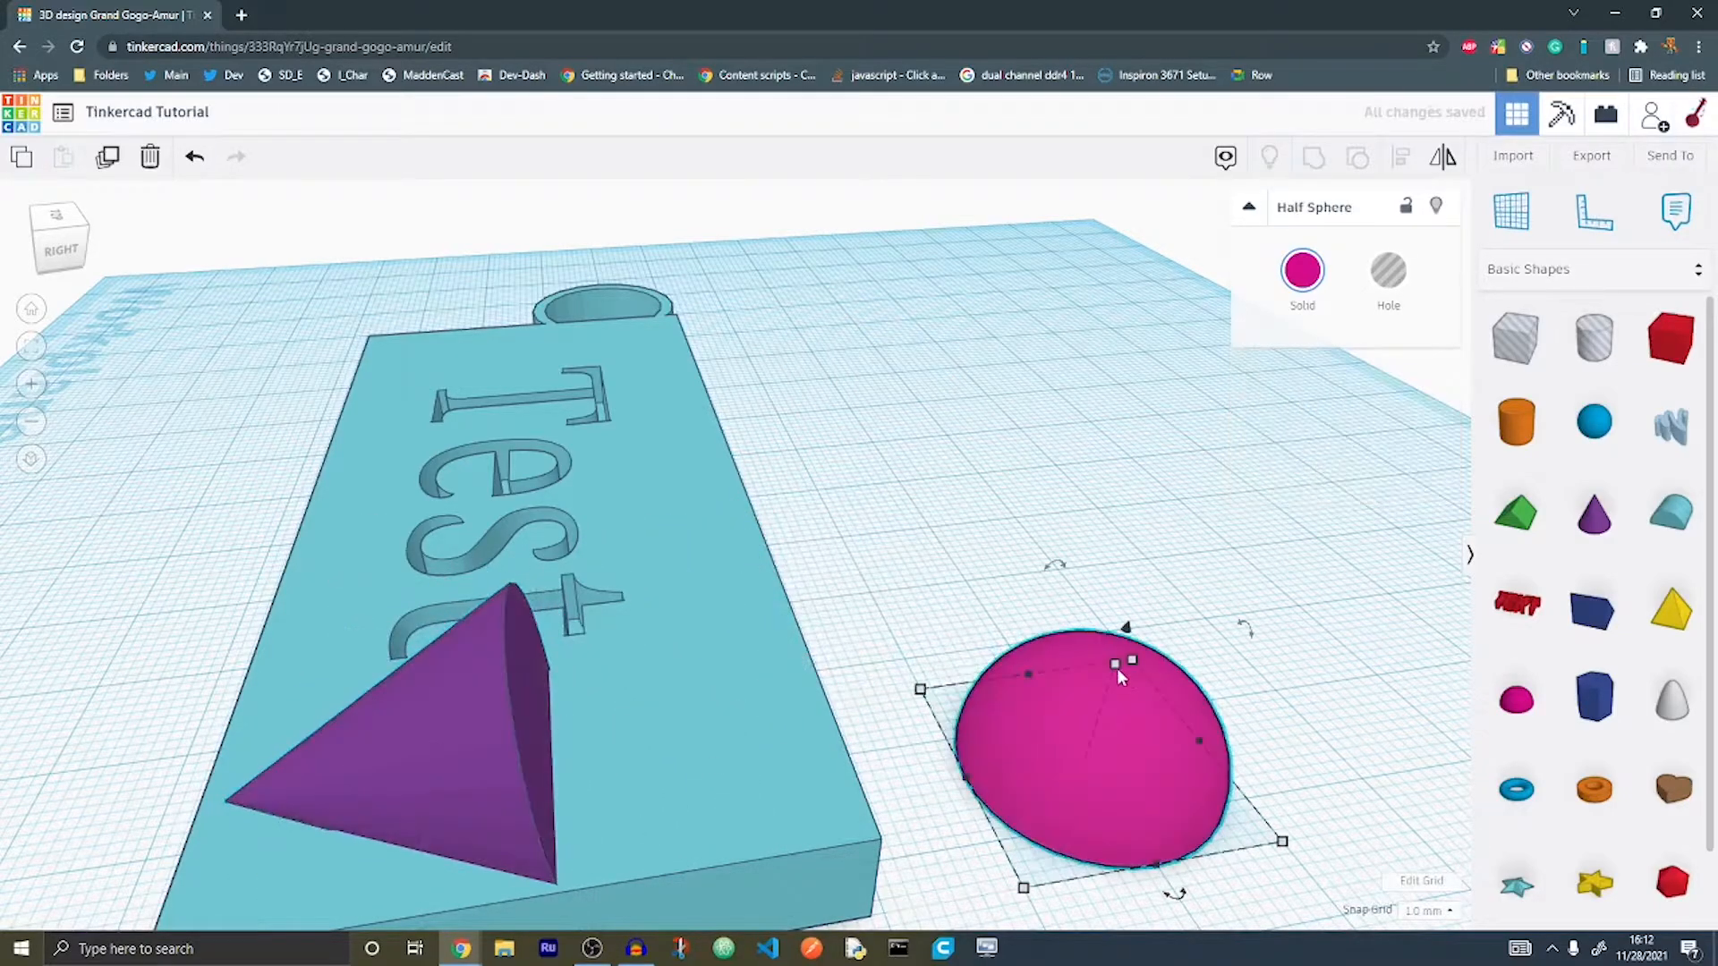
pyautogui.click(448, 691)
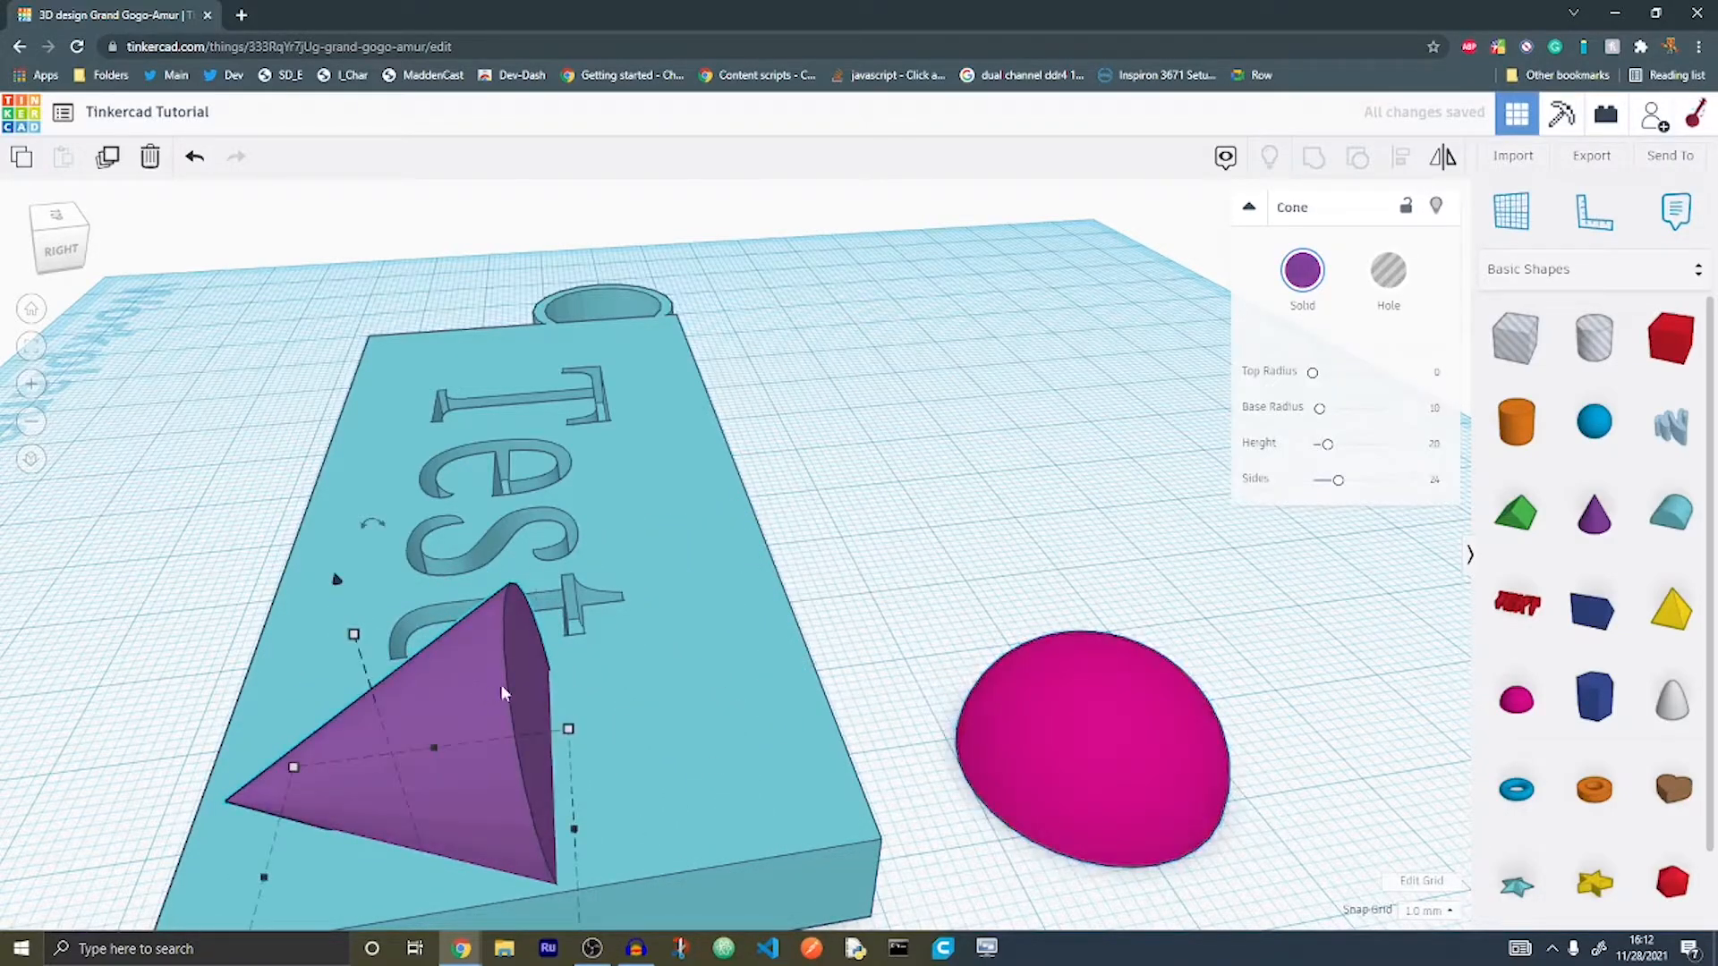
pyautogui.keyDown('shift'); pyautogui.click(711, 664); pyautogui.keyUp('shift')
pyautogui.click(1416, 161)
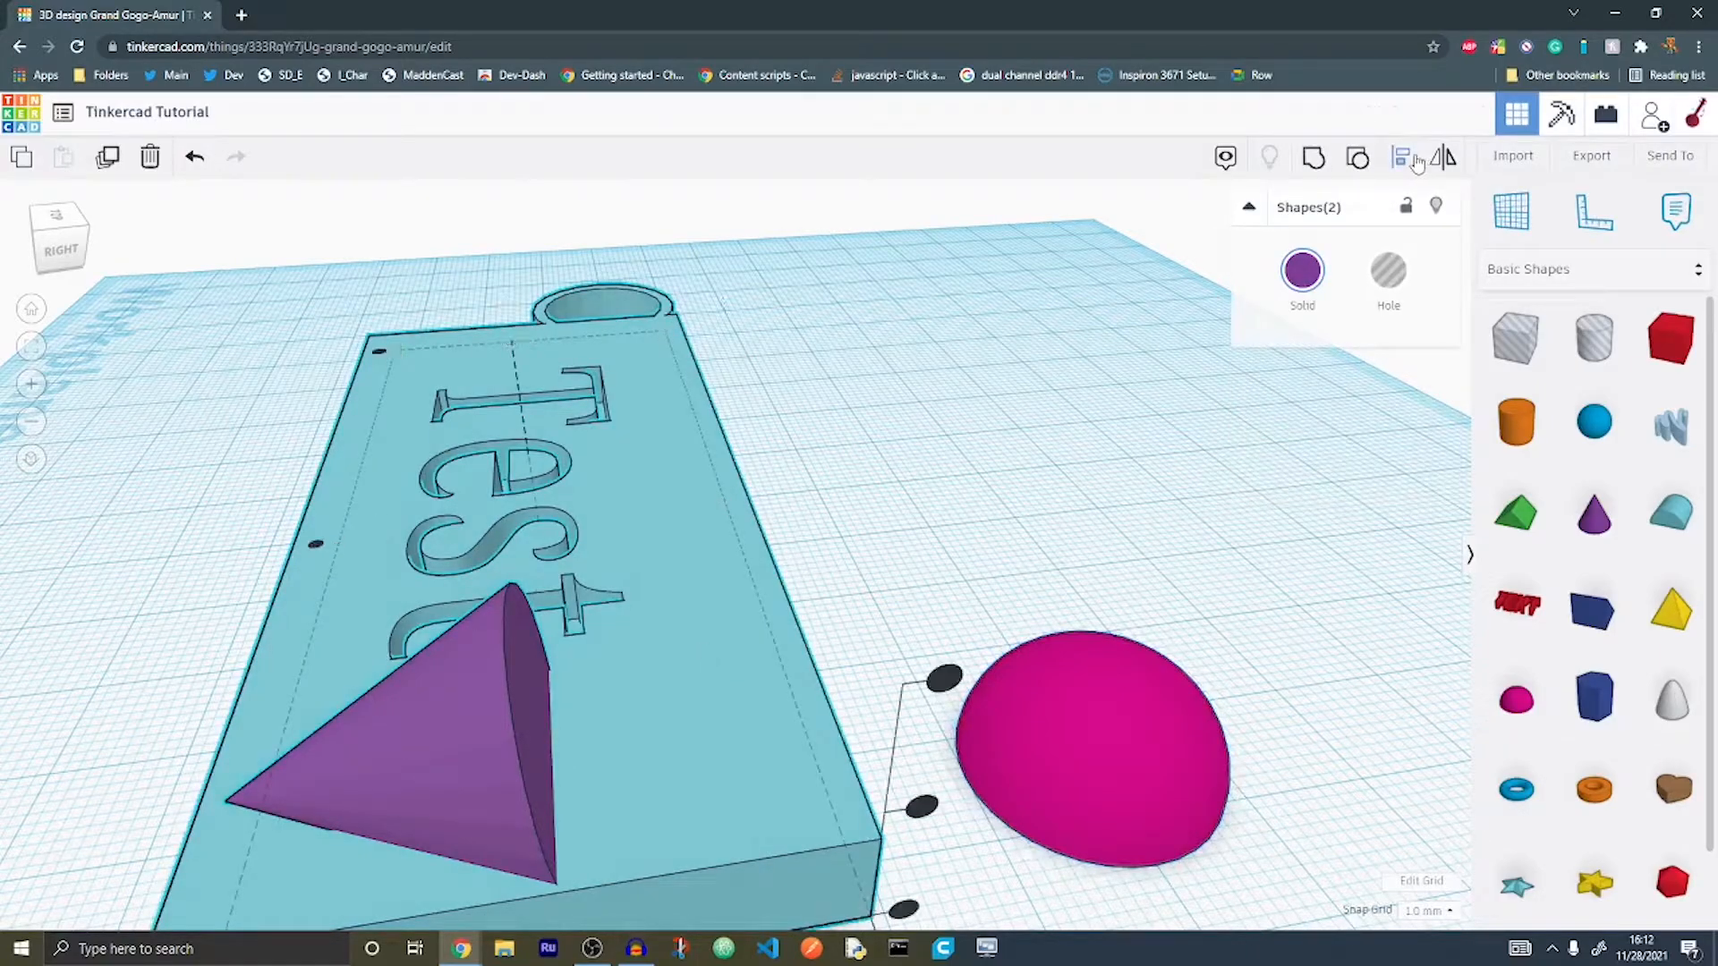
pyautogui.click(920, 808)
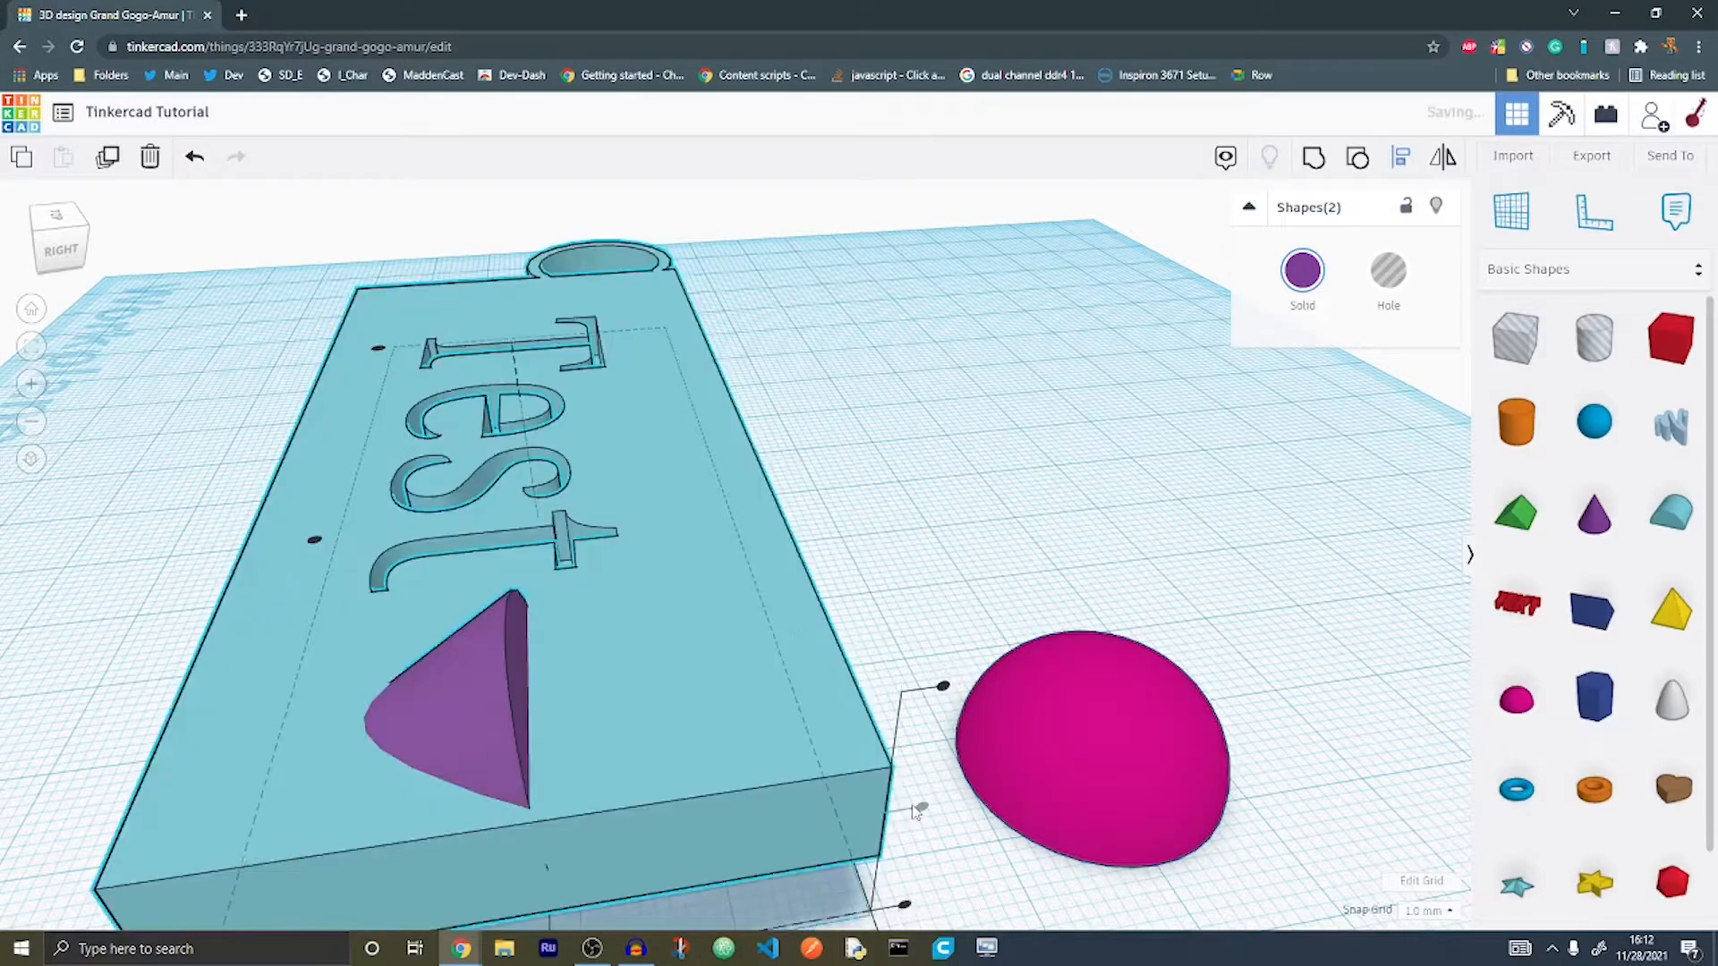
pyautogui.click(944, 688)
pyautogui.scroll(-4, 944, 690)
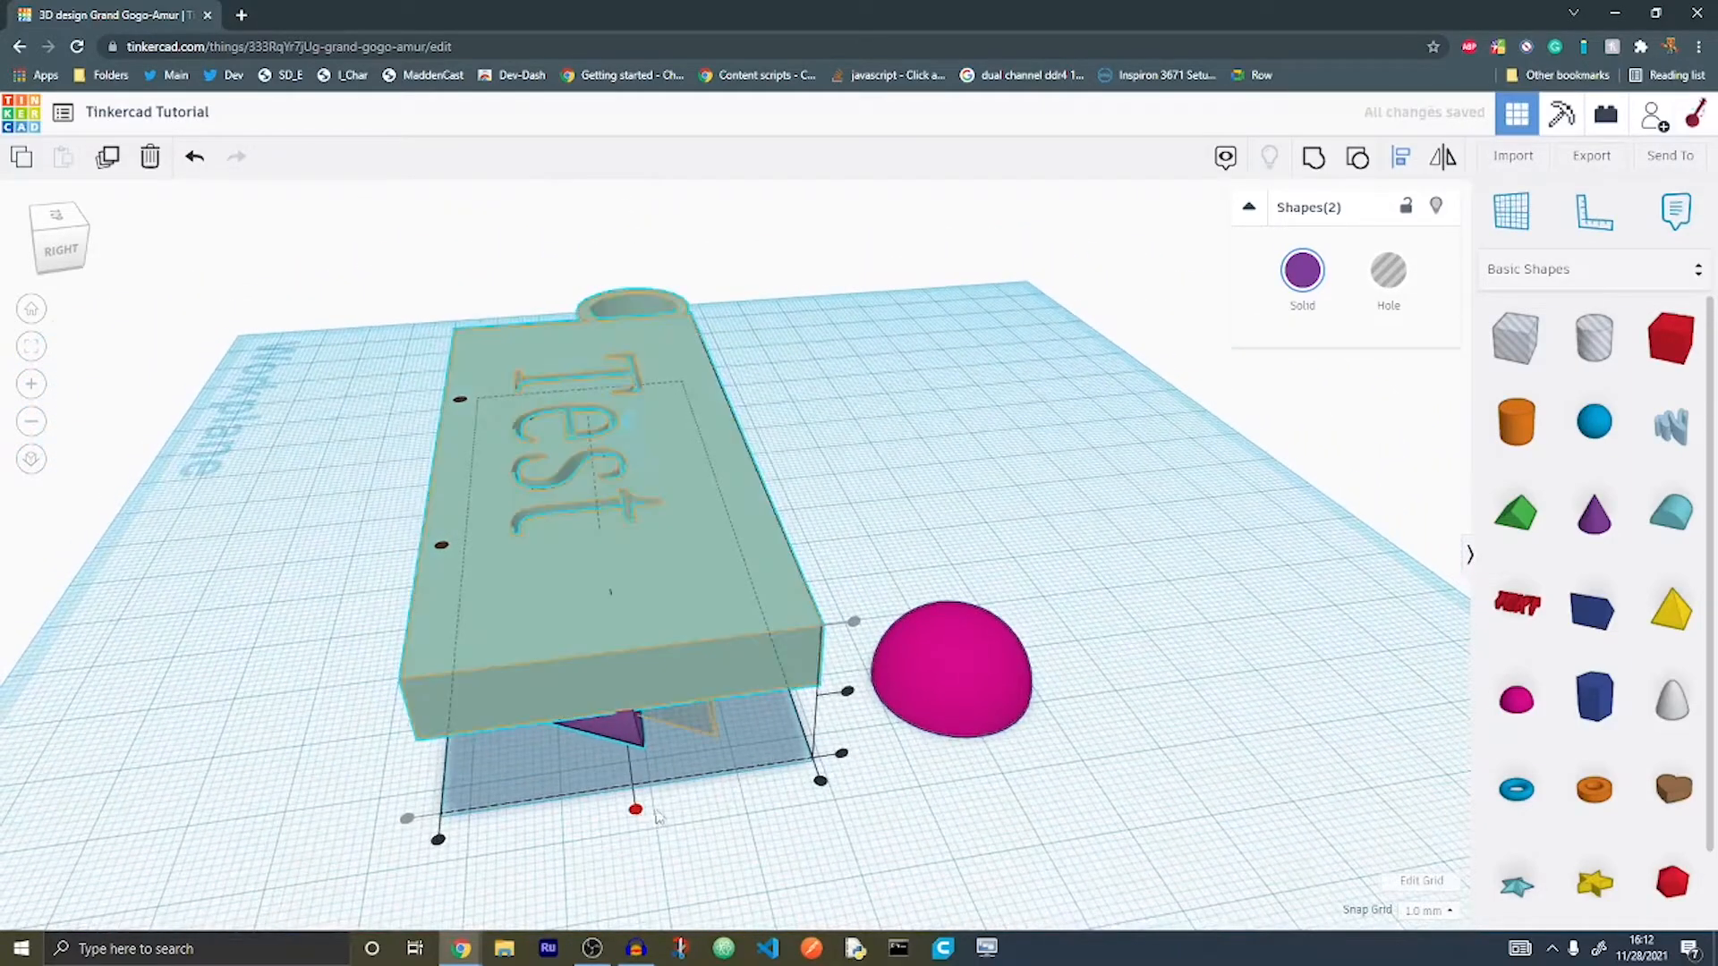
pyautogui.click(635, 811)
pyautogui.click(441, 545)
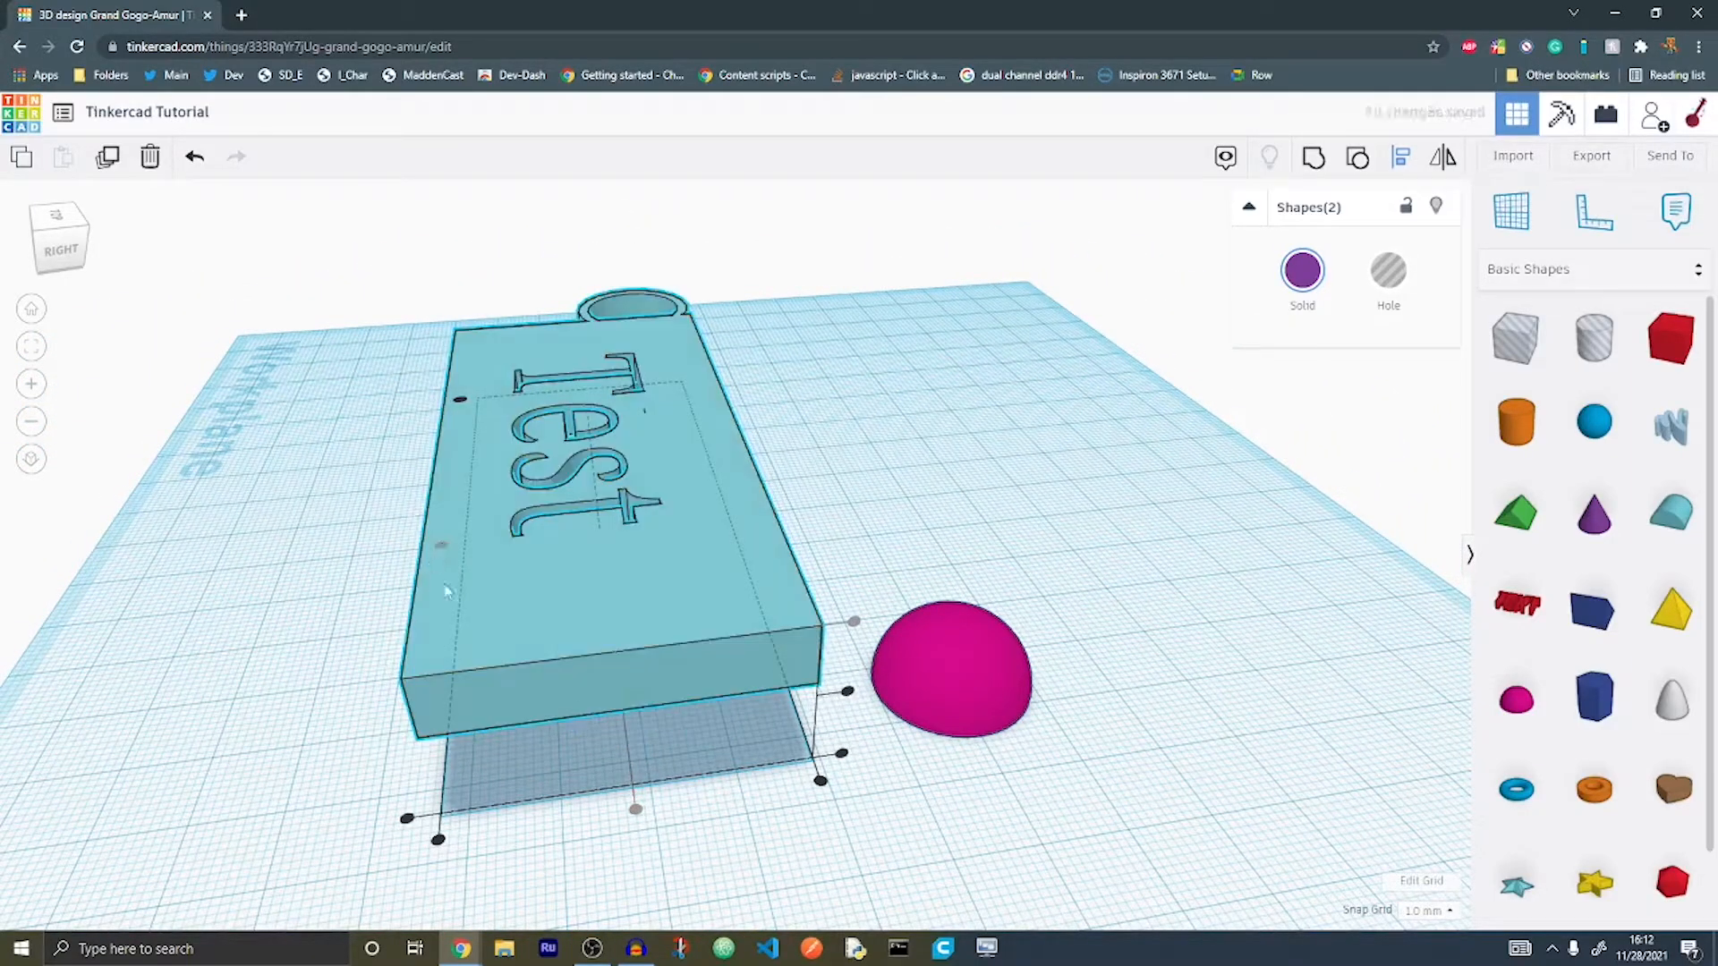
pyautogui.moveTo(728, 723); pyautogui.dragTo(614, 703, button='right')
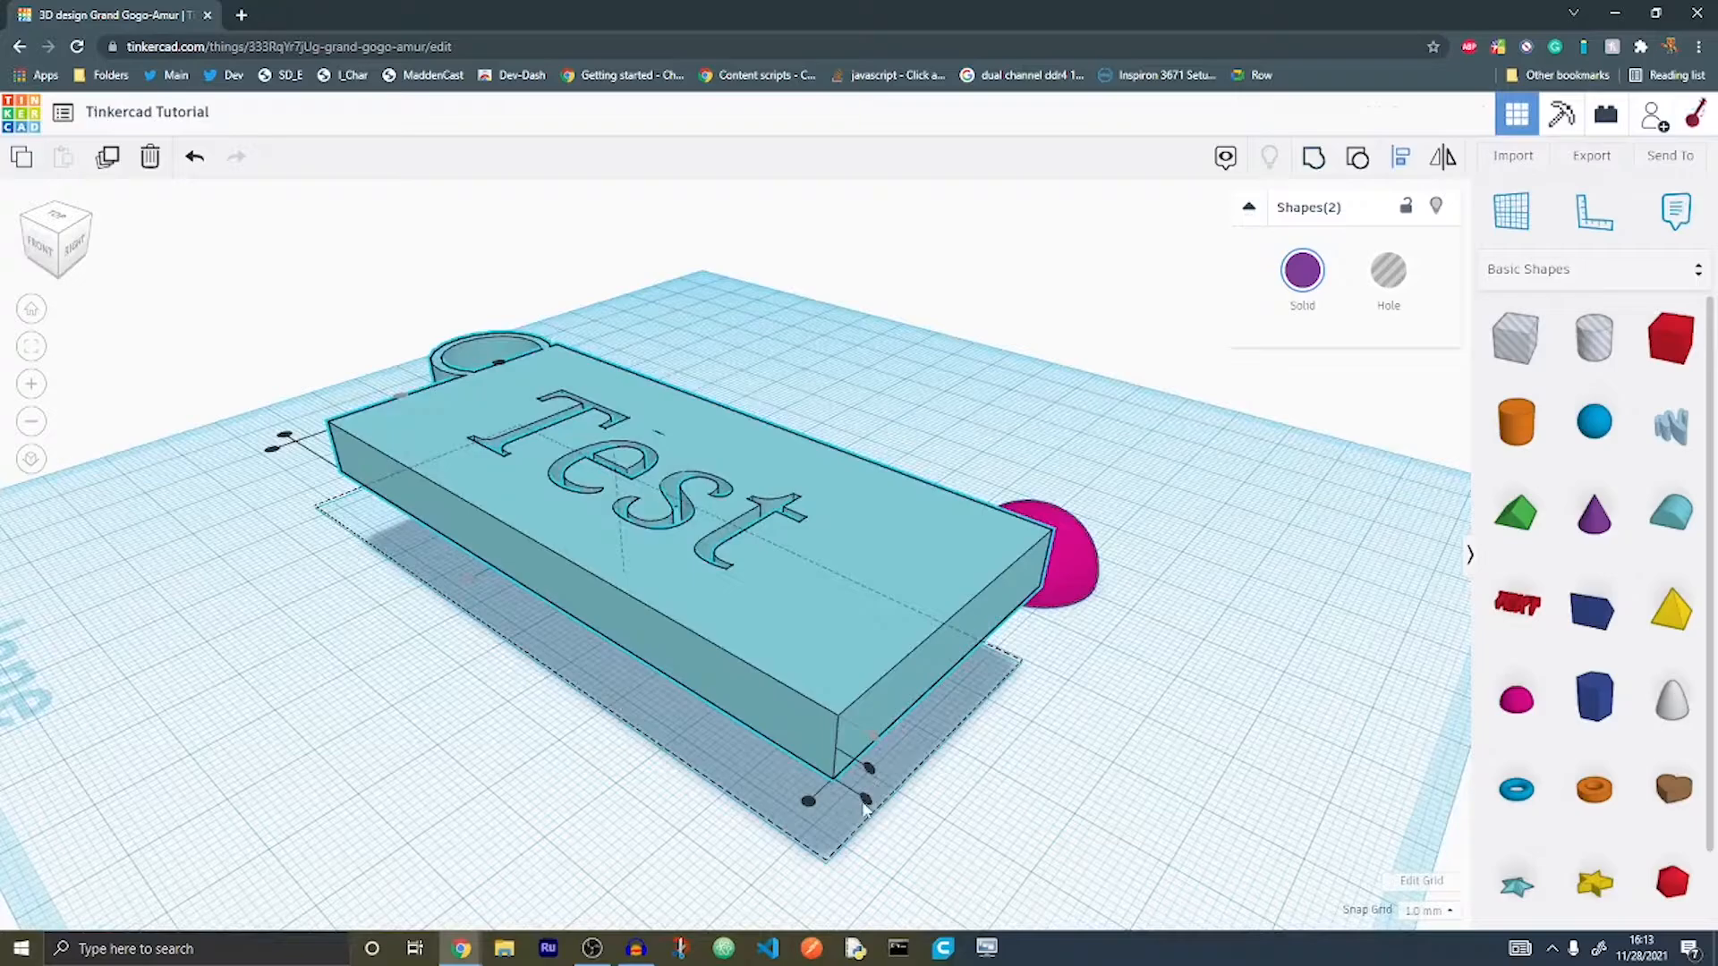
pyautogui.click(1292, 488)
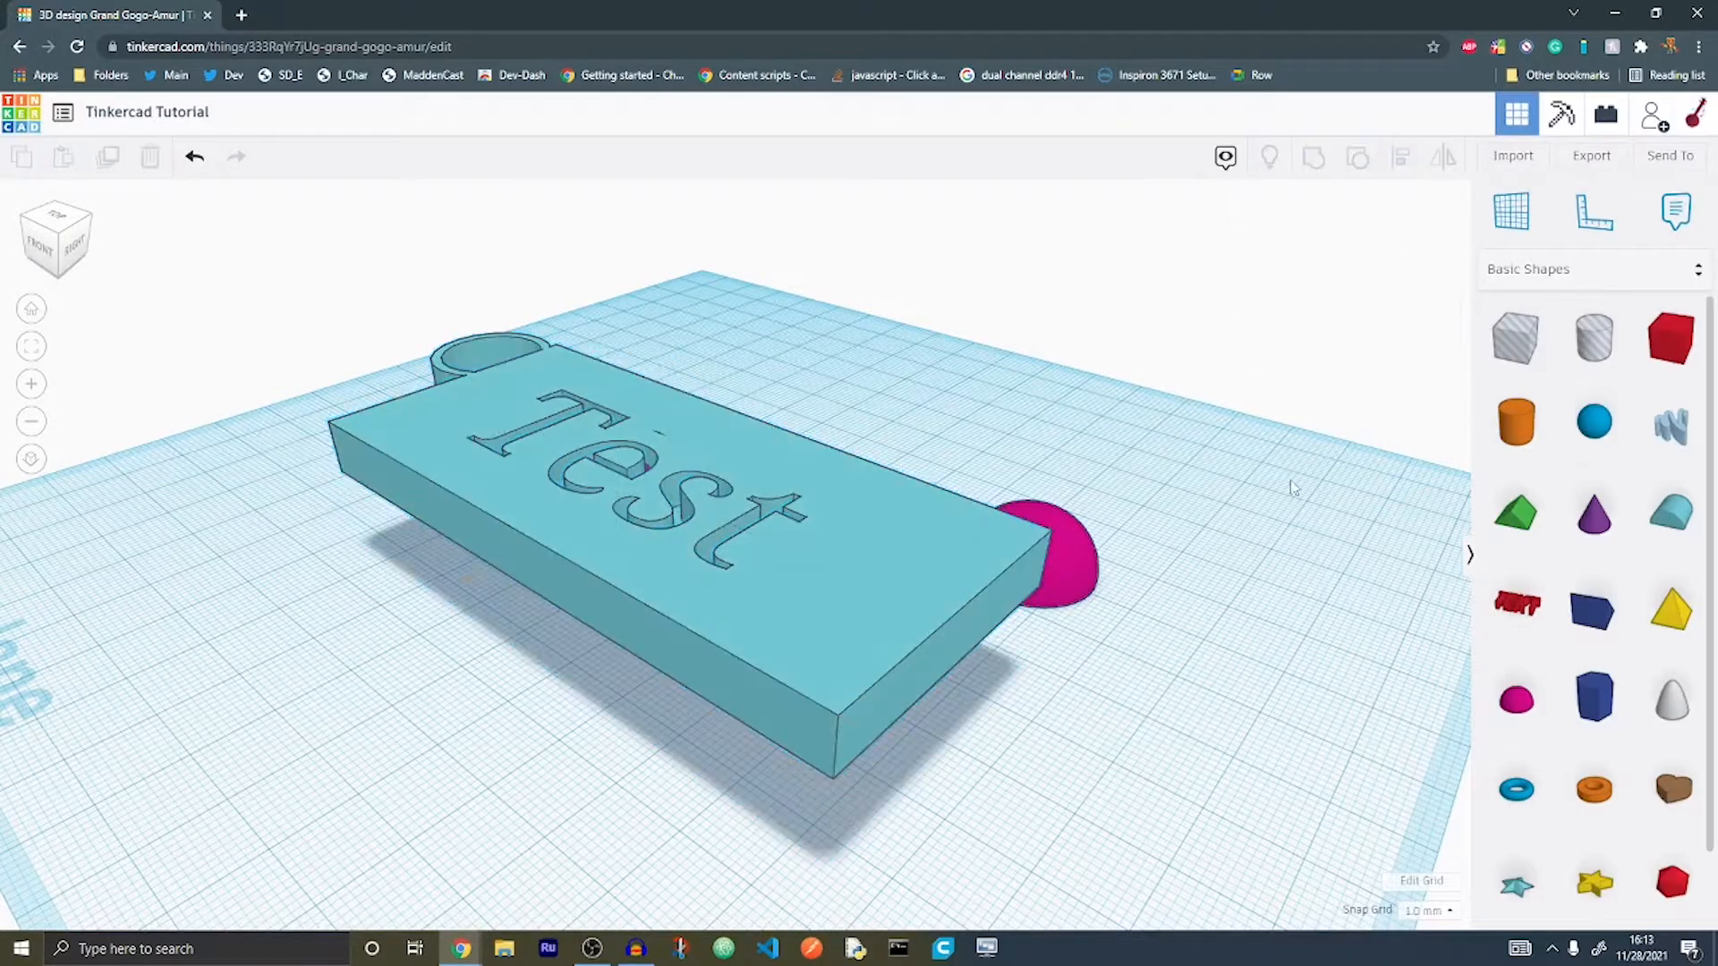
# Step: Lower the plate back to the workplane and move the cone onto its end beyond the lettering
pyautogui.click(803, 678)
pyautogui.moveTo(609, 415); pyautogui.dragTo(623, 497)
pyautogui.moveTo(623, 497)
pyautogui.mouseDown(button='right')
pyautogui.moveTo(647, 451)
pyautogui.moveTo(641, 483)
pyautogui.mouseUp(button='right')
pyautogui.moveTo(639, 484); pyautogui.dragTo(727, 658)
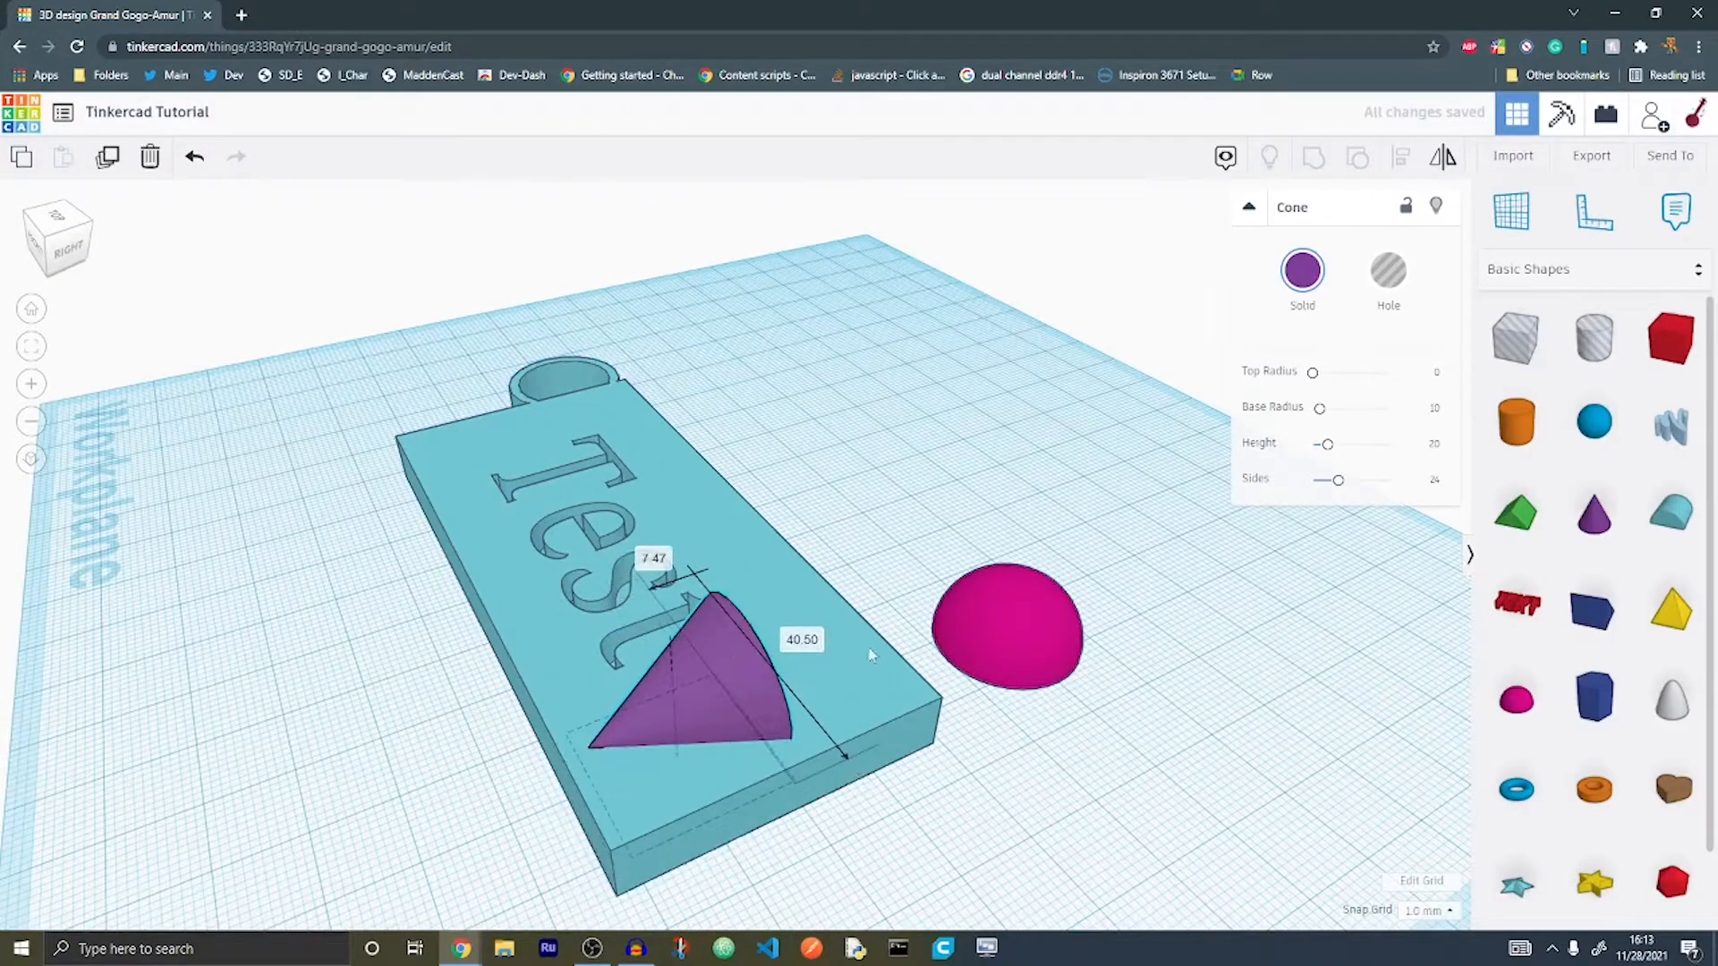
# Step: Rotate the half sphere about -85° so that its flat face points toward the cone
pyautogui.click(1004, 617)
pyautogui.moveTo(1004, 618); pyautogui.dragTo(940, 515, button='right')
pyautogui.moveTo(941, 518); pyautogui.dragTo(1077, 537)
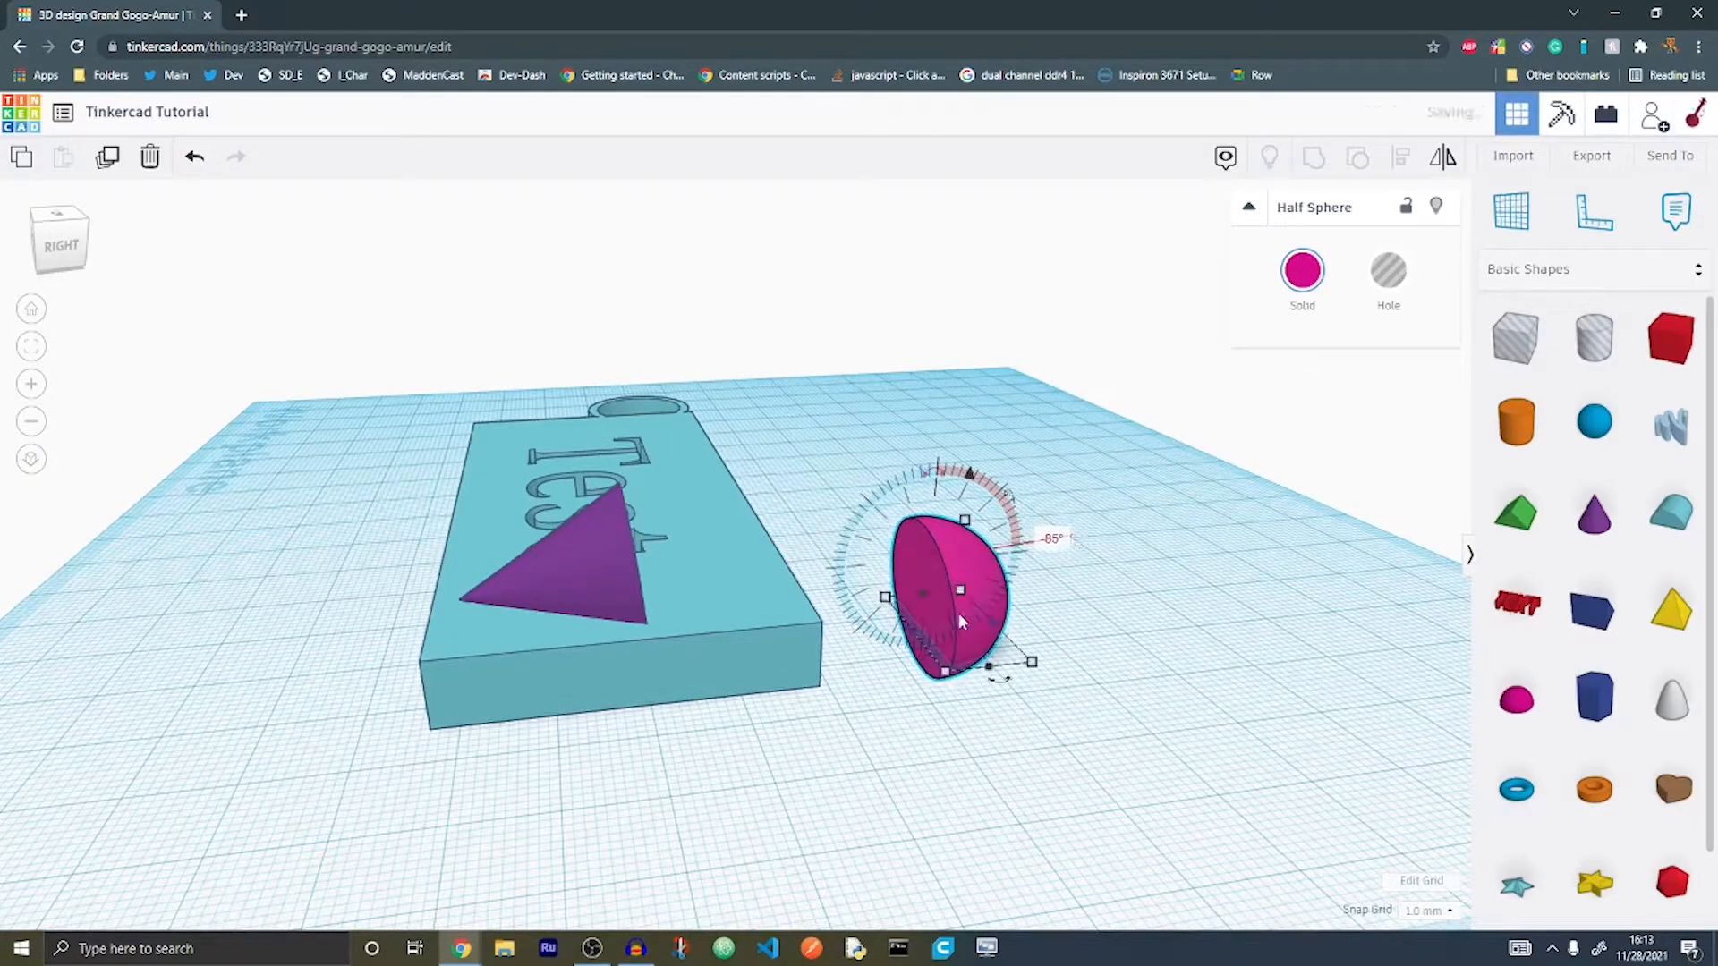
# Step: Move the half sphere onto the plate and raise it to sit against the cone's base like an ice cream scoop
pyautogui.moveTo(958, 614); pyautogui.dragTo(673, 632)
pyautogui.moveTo(698, 570); pyautogui.dragTo(810, 608, button='right')
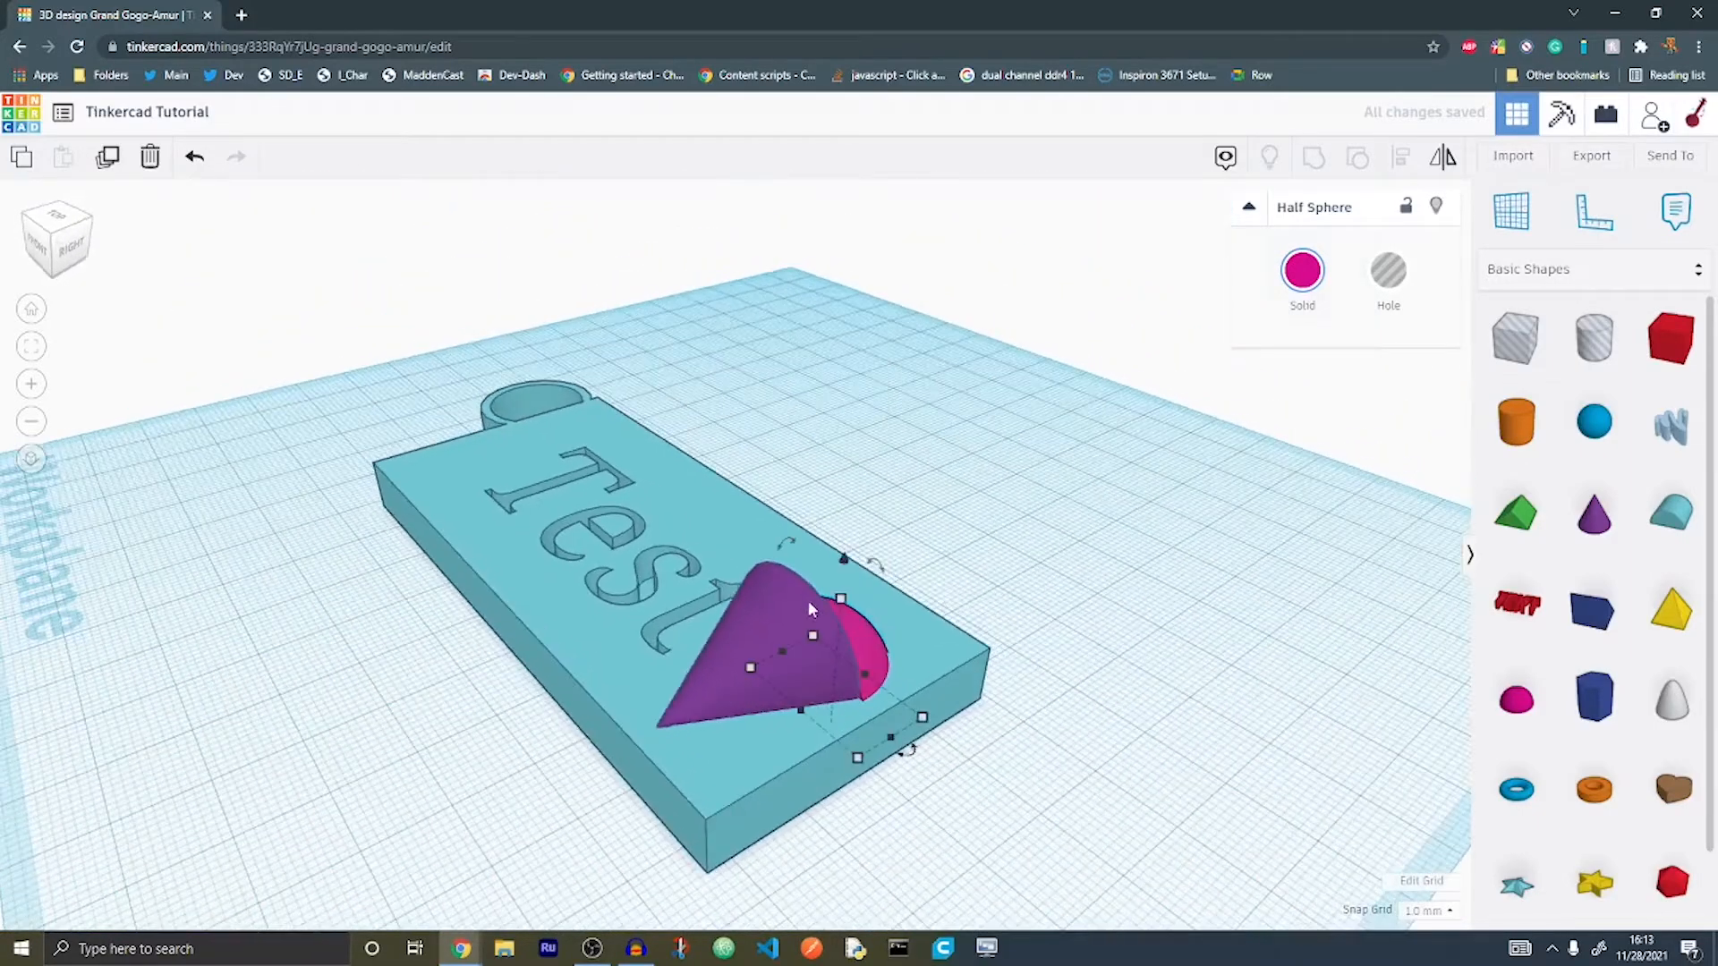
pyautogui.moveTo(843, 557); pyautogui.dragTo(846, 519)
pyautogui.moveTo(848, 522); pyautogui.dragTo(1006, 724, button='right')
pyautogui.moveTo(957, 711); pyautogui.dragTo(974, 717)
pyautogui.click(1151, 453)
# Step: Shift the plate 3 mm toward its ring end, leaving the cone and half sphere in place
pyautogui.moveTo(1151, 453); pyautogui.dragTo(1065, 318, button='right')
pyautogui.click(658, 614)
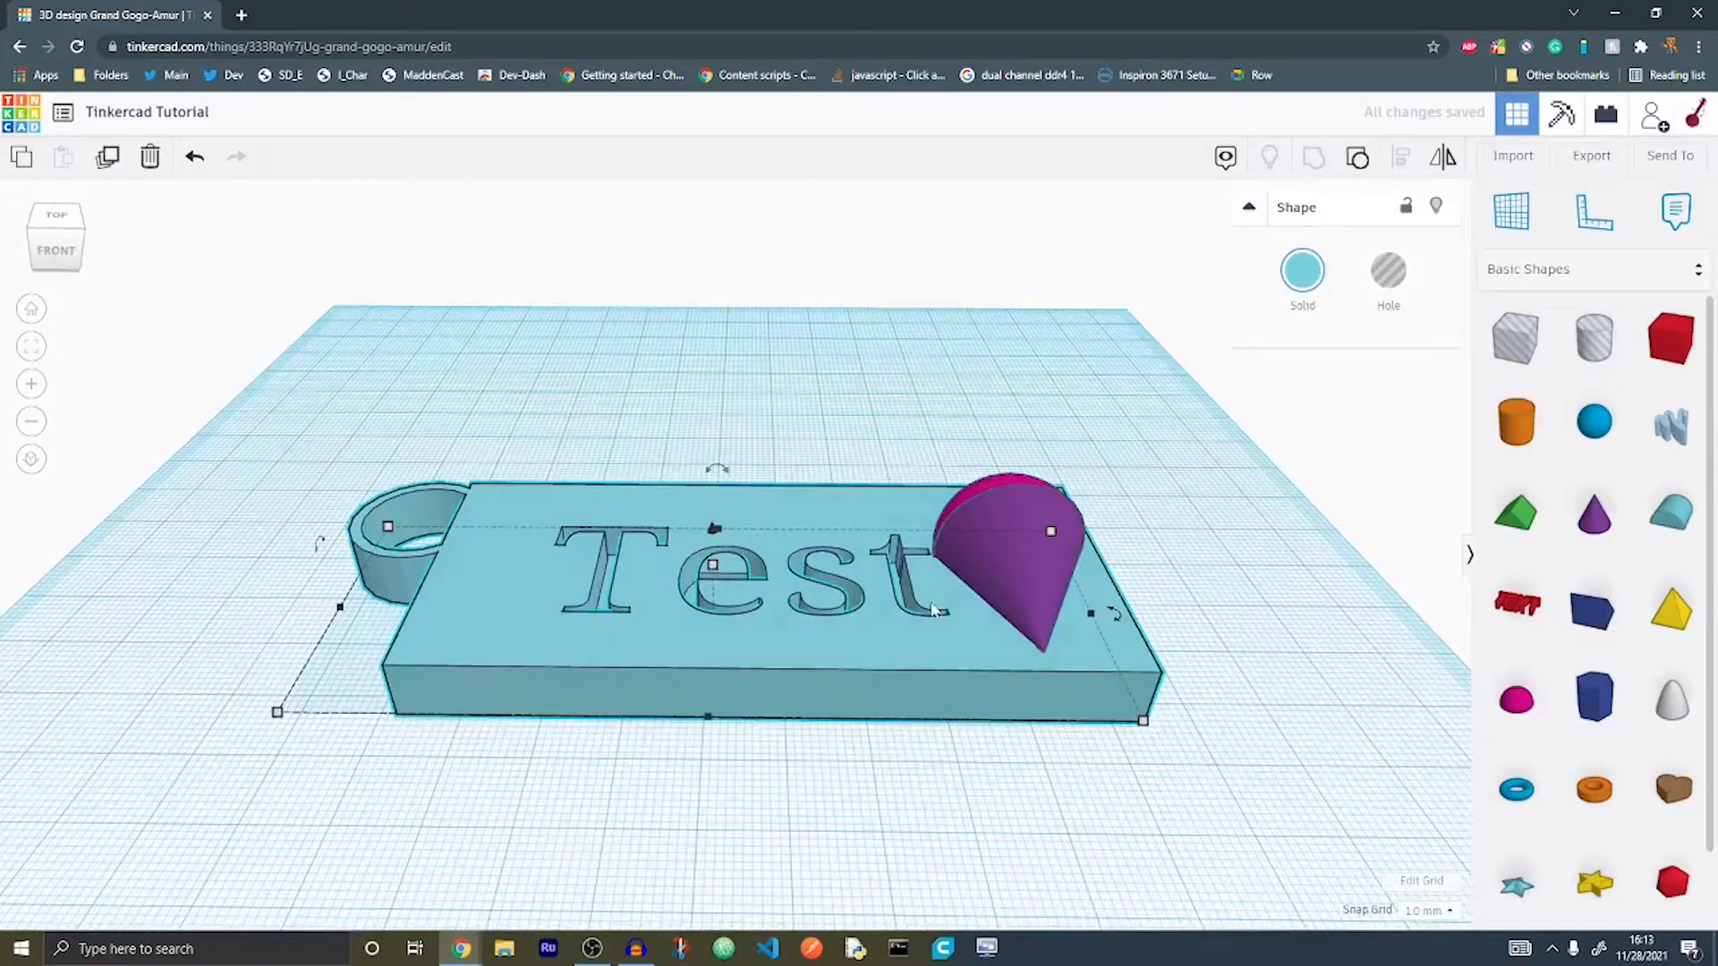
pyautogui.moveTo(650, 664); pyautogui.dragTo(631, 664)
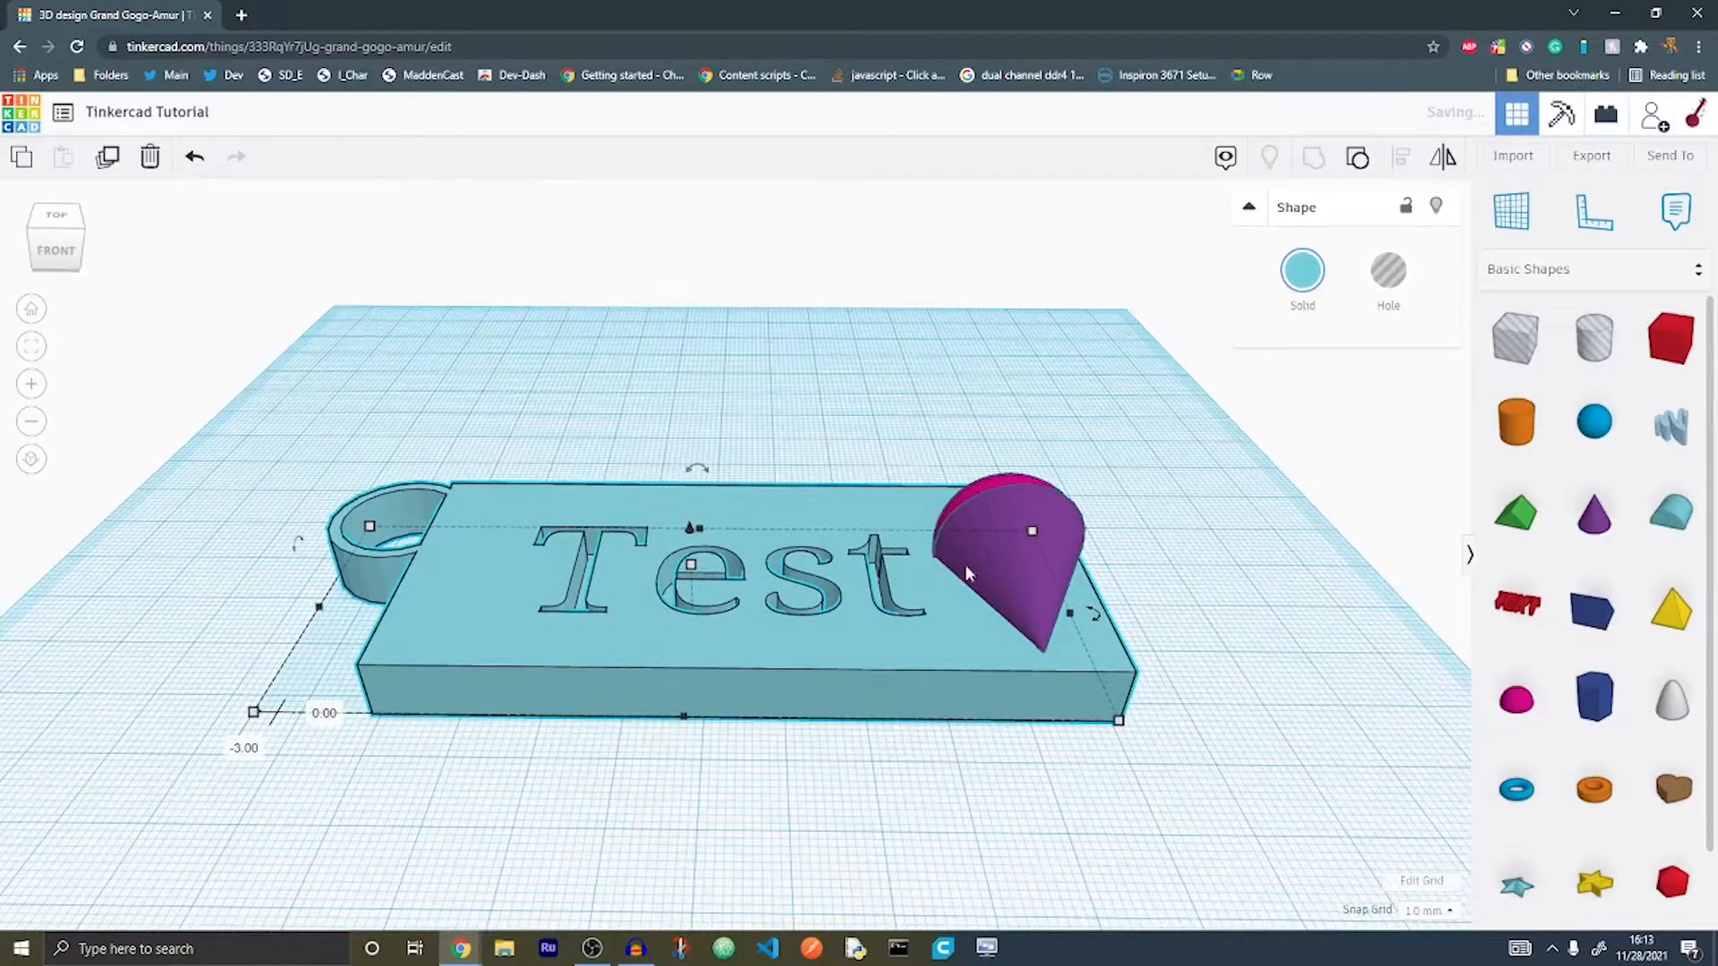
# Step: Recolour the cone with the brown preset and the half sphere with the white preset
pyautogui.click(995, 570)
pyautogui.moveTo(1088, 440); pyautogui.dragTo(854, 410, button='right')
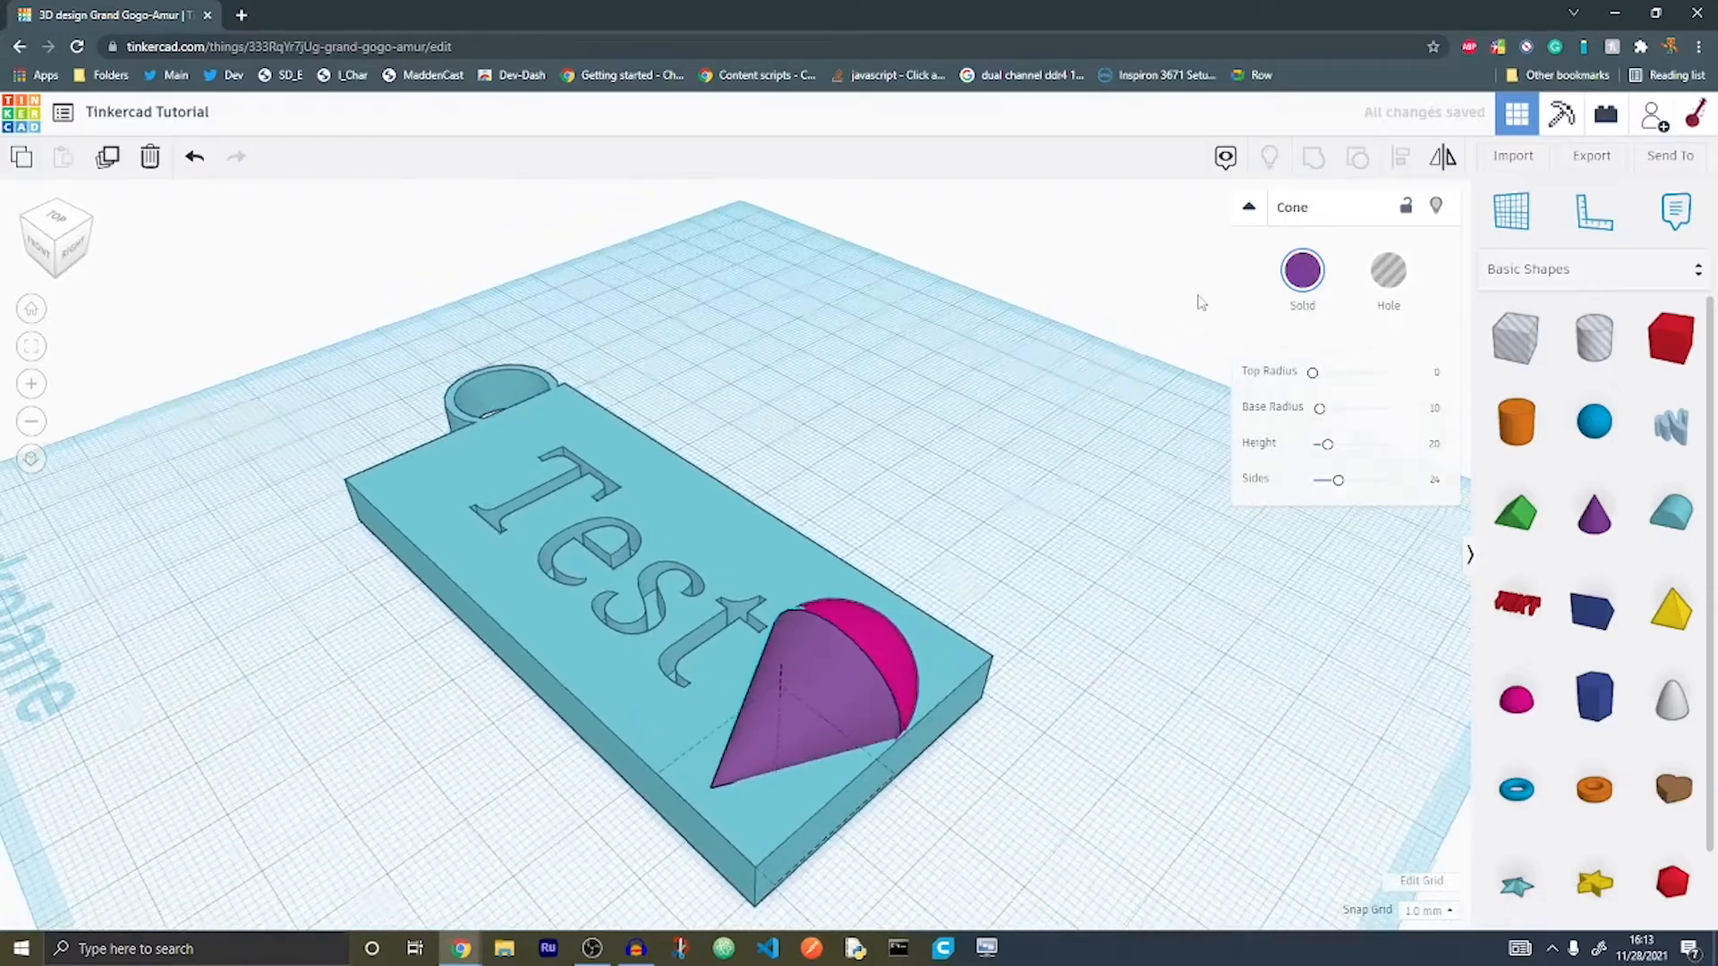
pyautogui.click(1295, 284)
pyautogui.click(1572, 435)
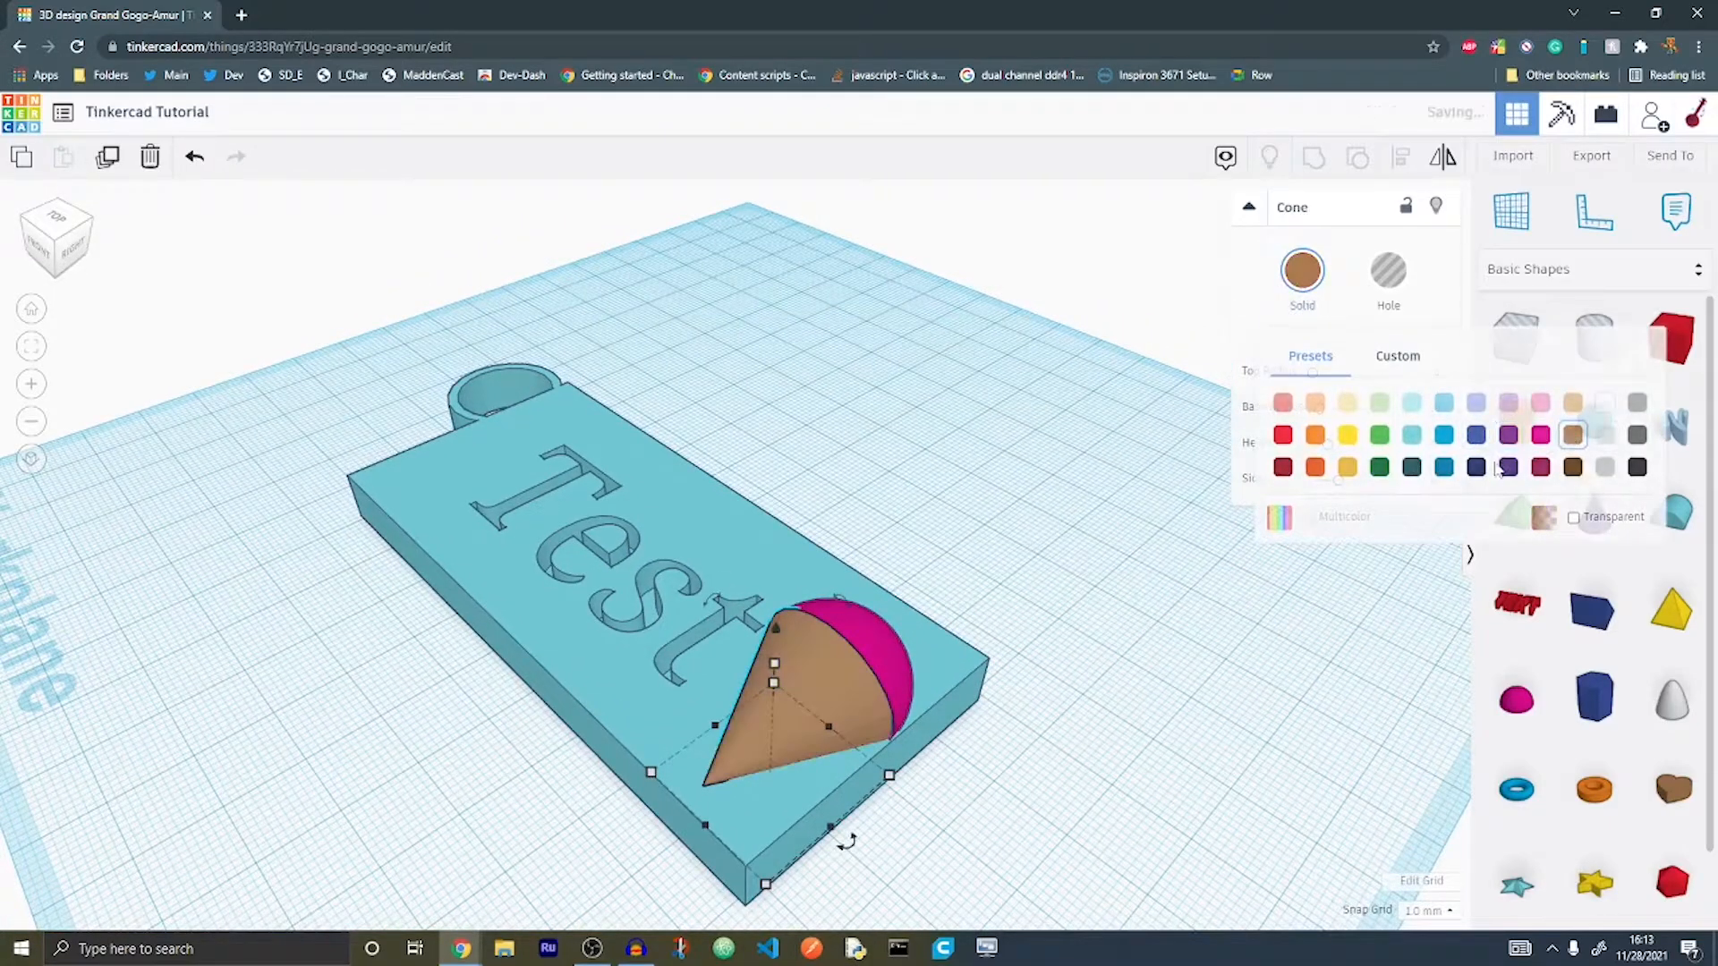
pyautogui.click(883, 658)
pyautogui.click(1299, 278)
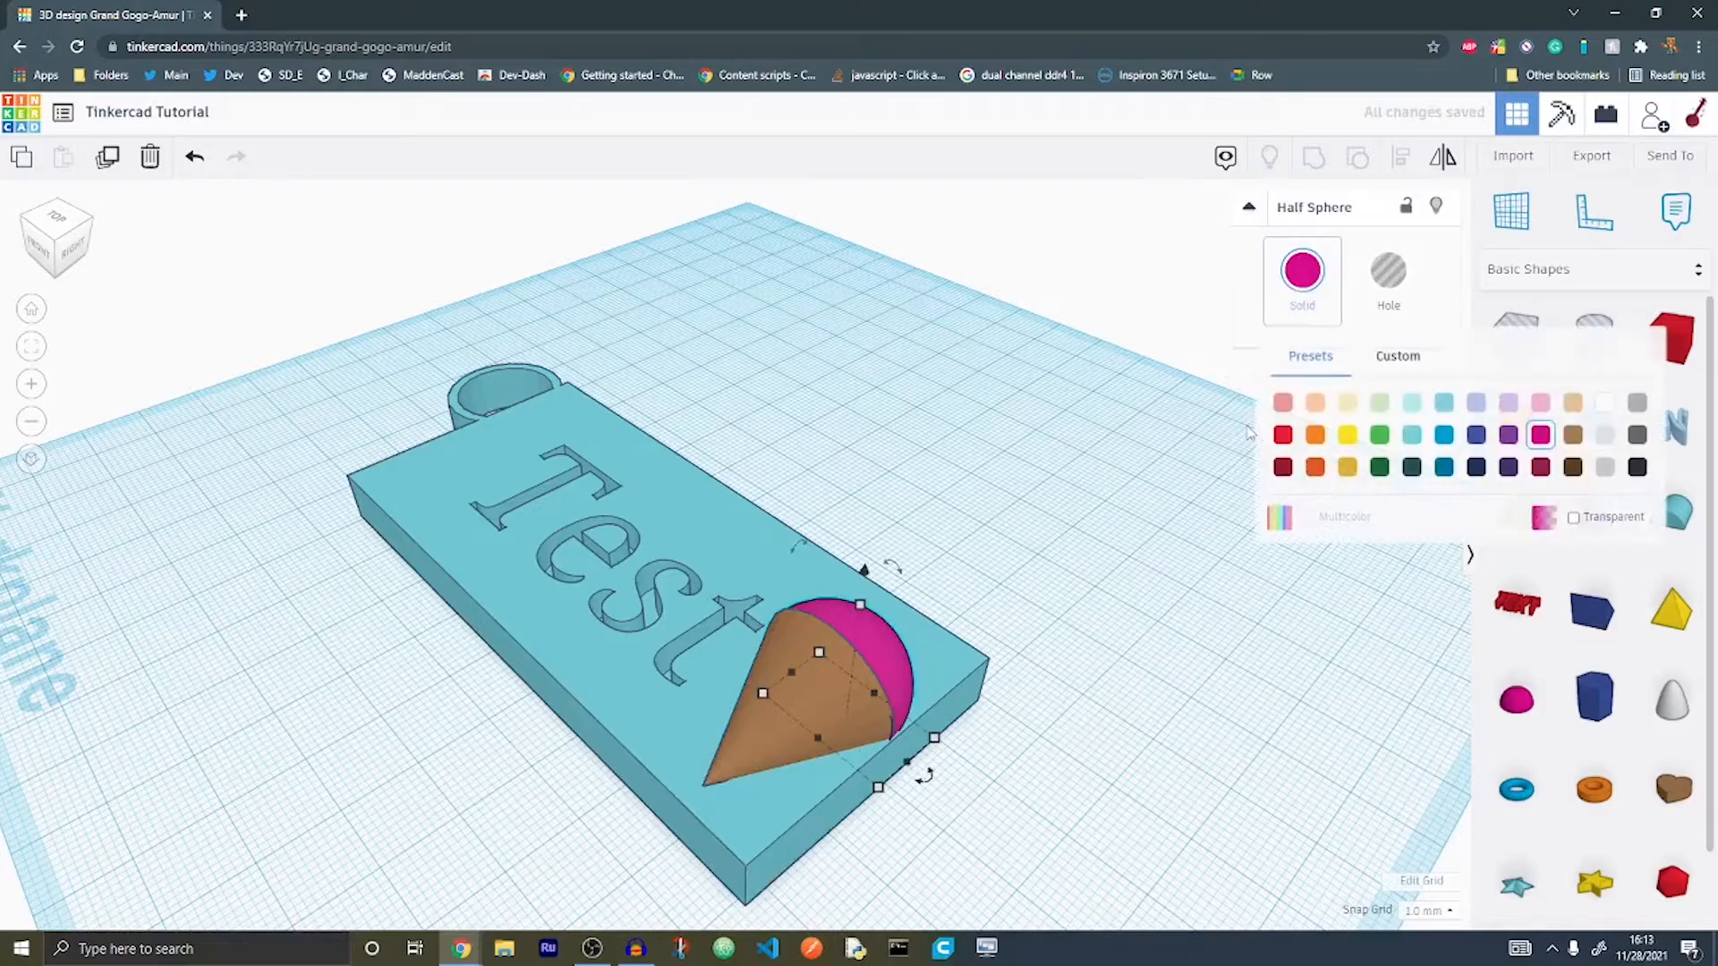
pyautogui.click(1615, 403)
pyautogui.click(995, 382)
# Step: Group the cone, the half sphere and the engraved plate into one shape
pyautogui.moveTo(999, 382); pyautogui.dragTo(1266, 462, button='right')
pyautogui.click(996, 689)
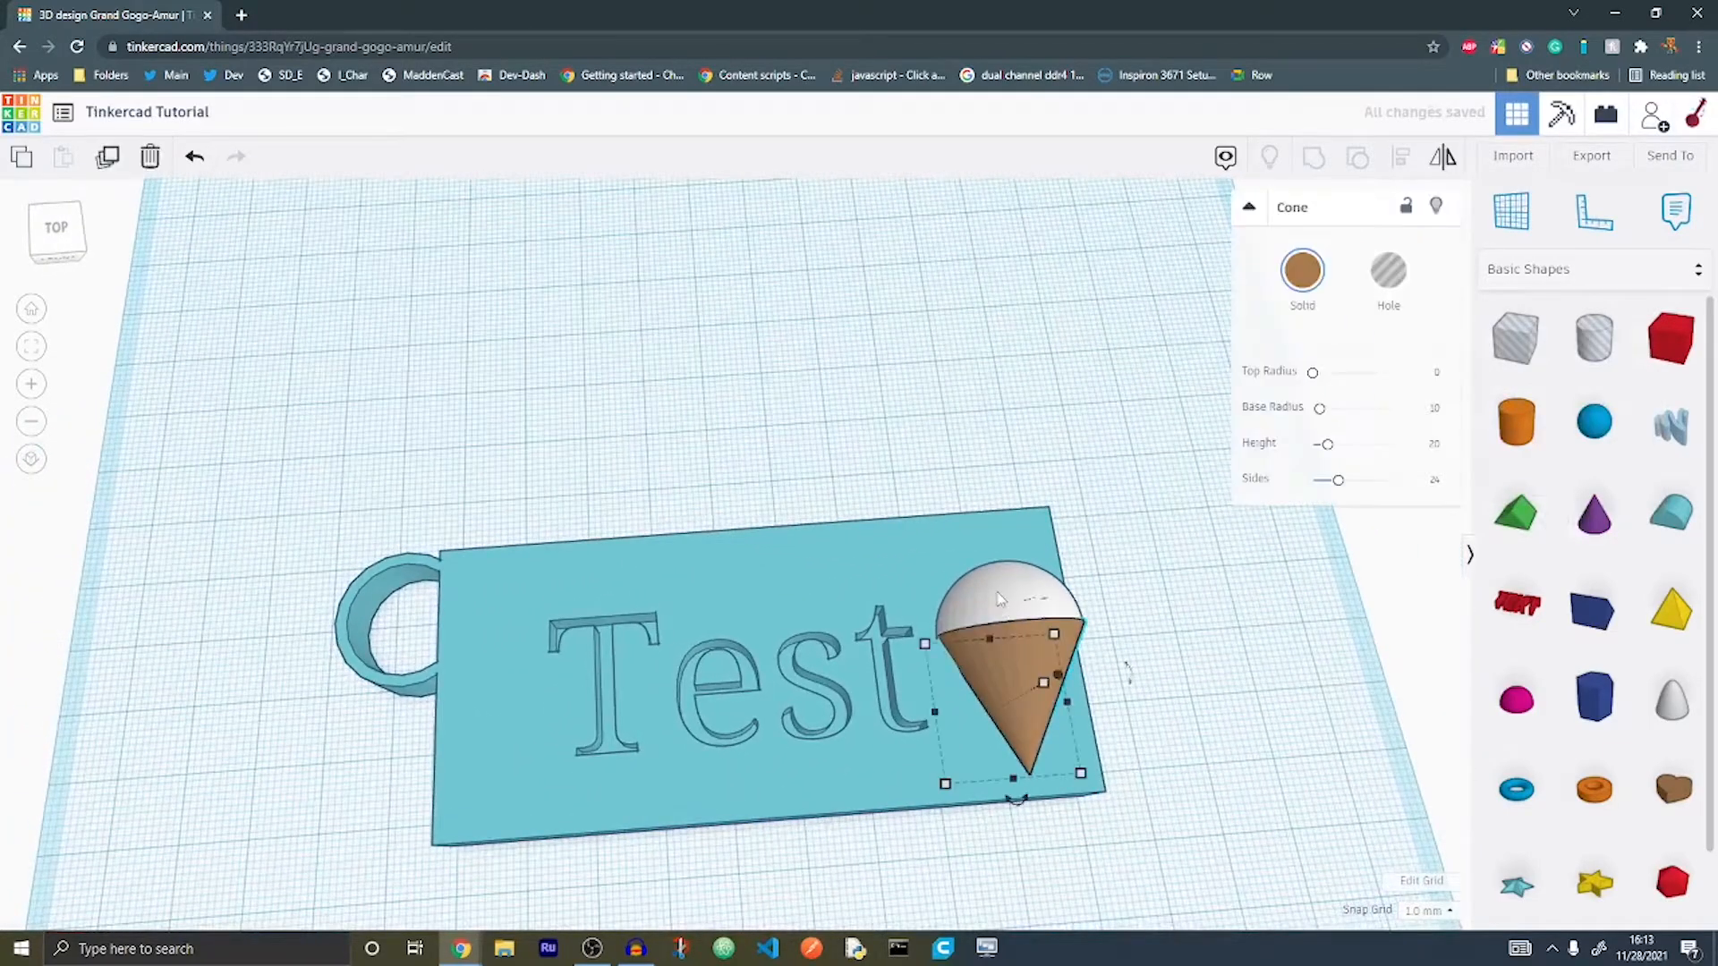
pyautogui.keyDown('shift'); pyautogui.click(1007, 595); pyautogui.keyUp('shift')
pyautogui.keyDown('shift'); pyautogui.click(763, 573); pyautogui.keyUp('shift')
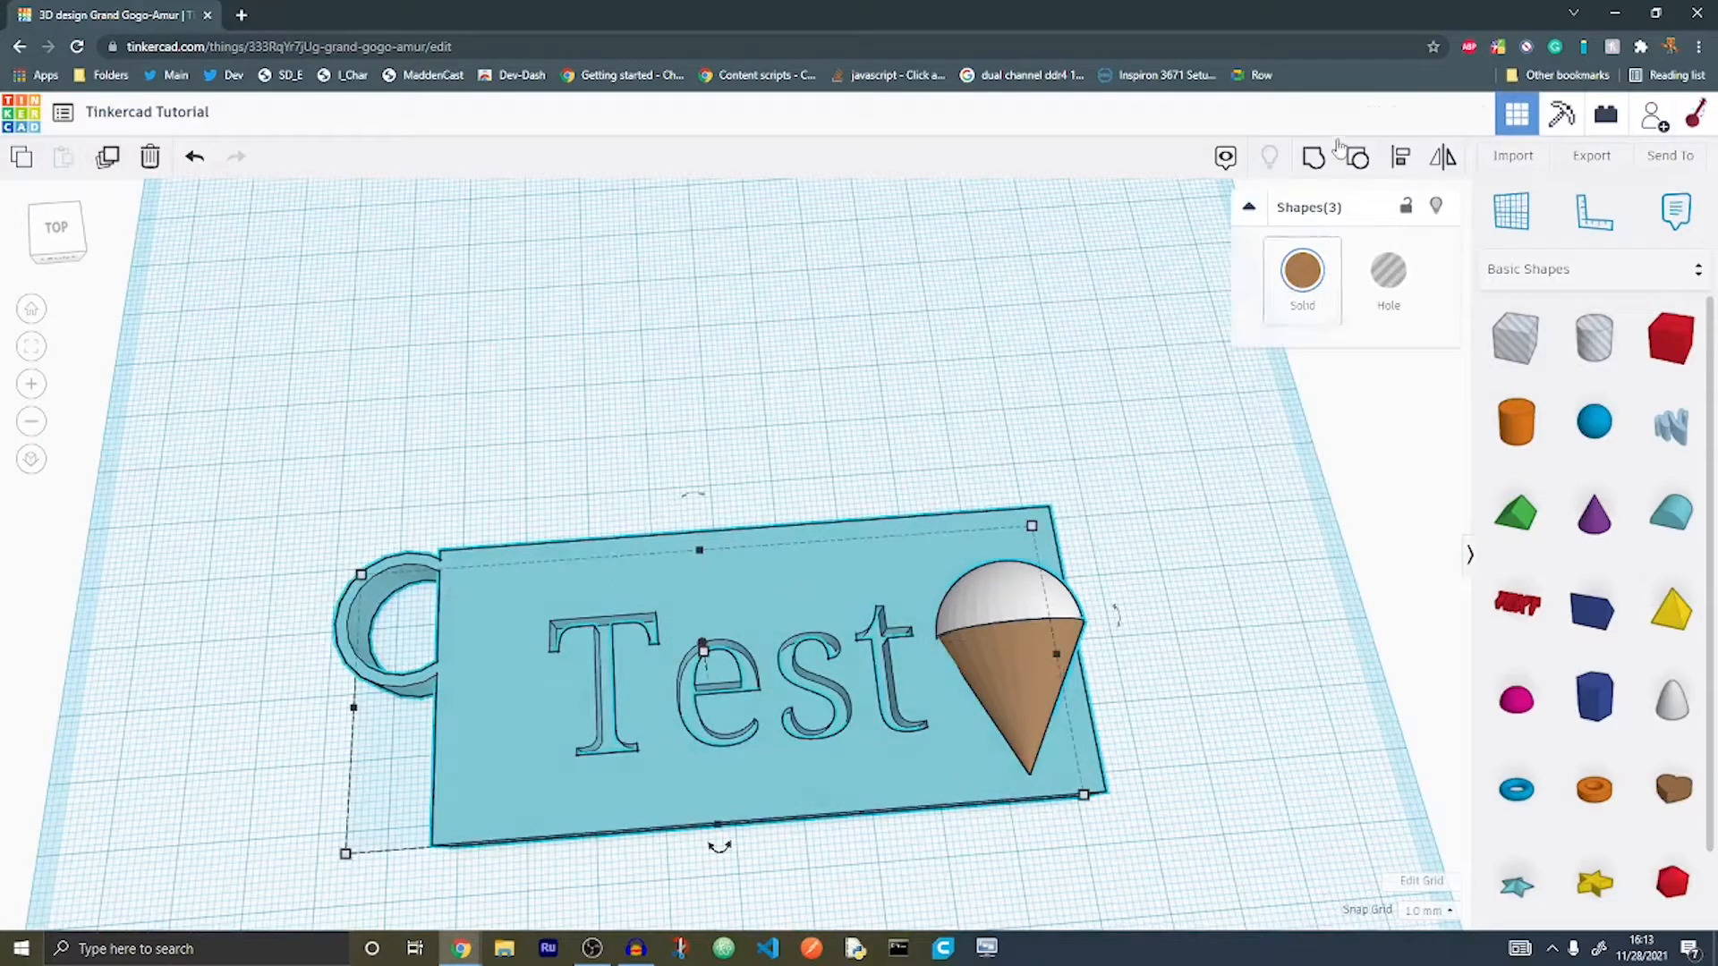
pyautogui.click(1314, 157)
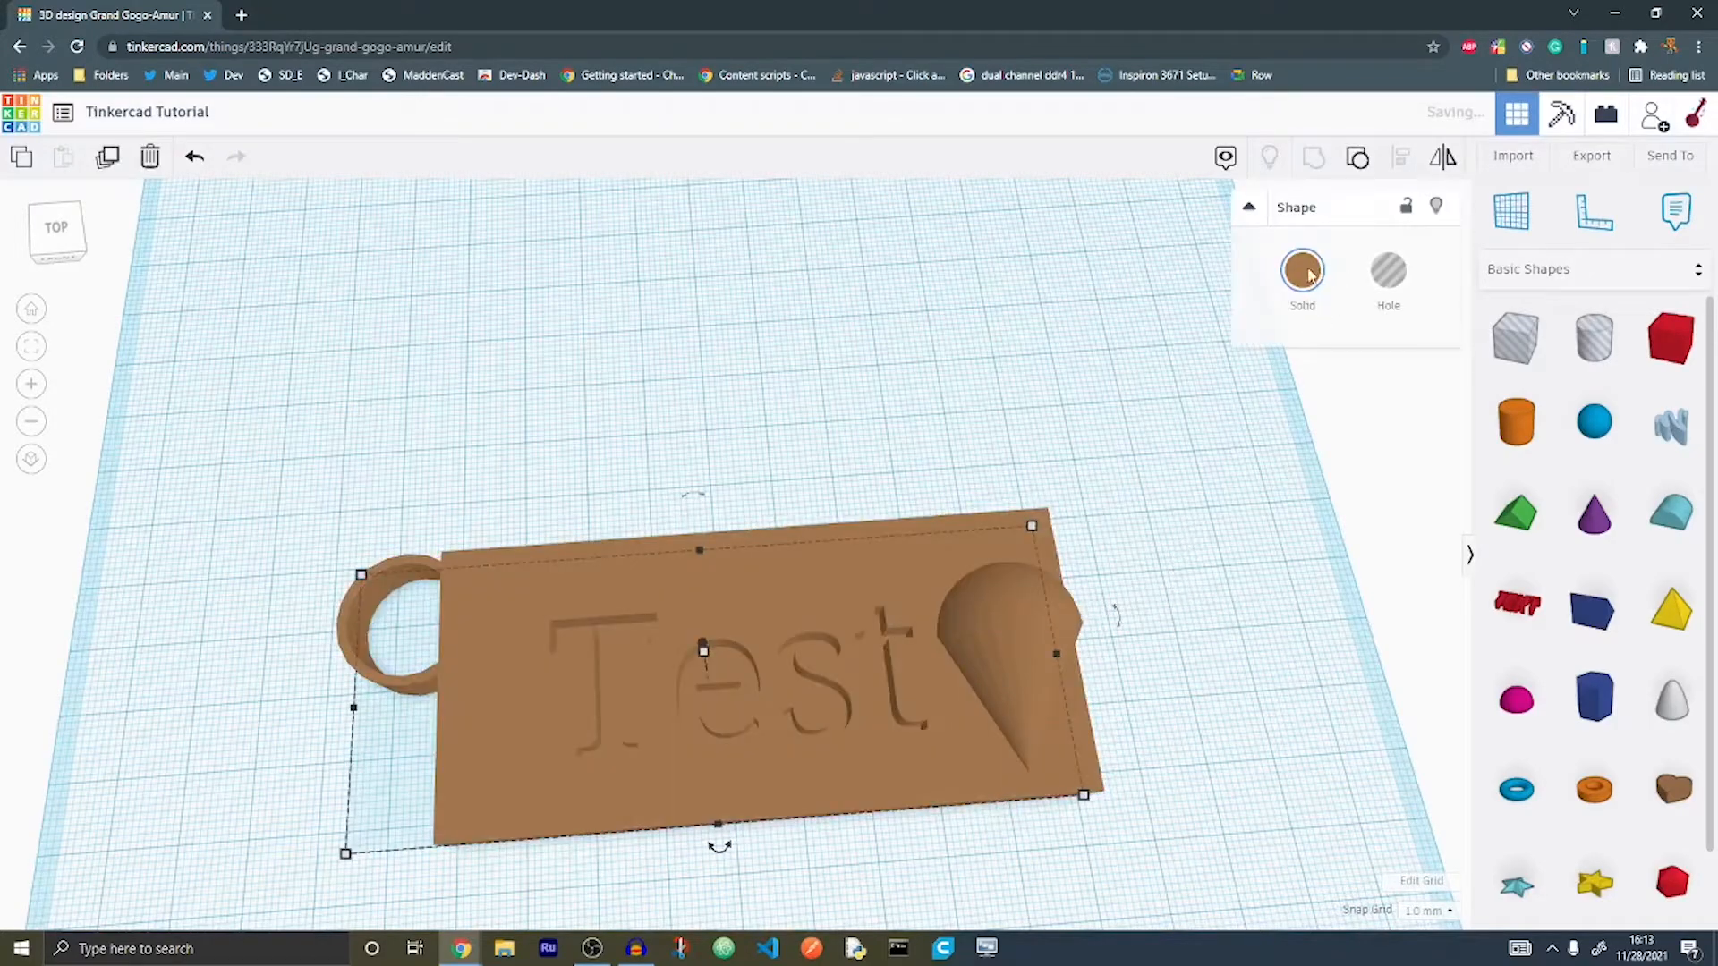
# Step: Turn on the multicolour option for the grouped shape to keep the colours of its parts
pyautogui.click(1296, 271)
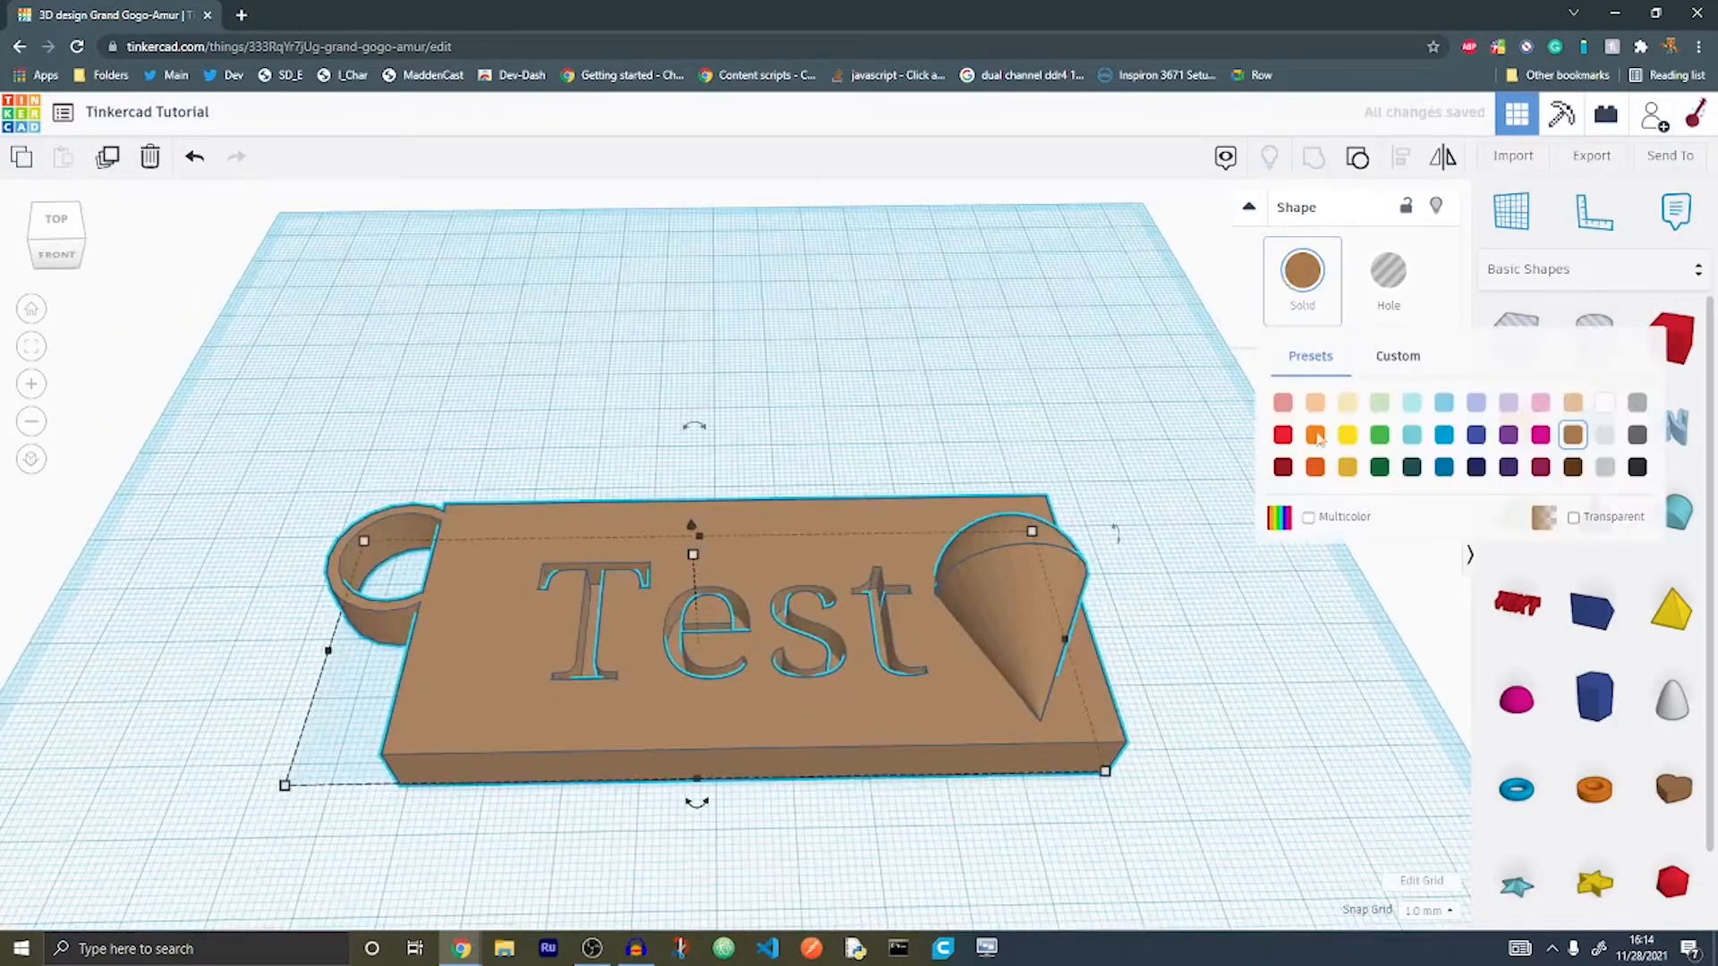
pyautogui.click(1309, 518)
pyautogui.click(1038, 358)
pyautogui.moveTo(1038, 358)
pyautogui.mouseDown(button='right')
pyautogui.moveTo(1065, 298)
pyautogui.moveTo(985, 325)
pyautogui.moveTo(986, 353)
pyautogui.moveTo(1066, 368)
pyautogui.mouseUp(button='right')
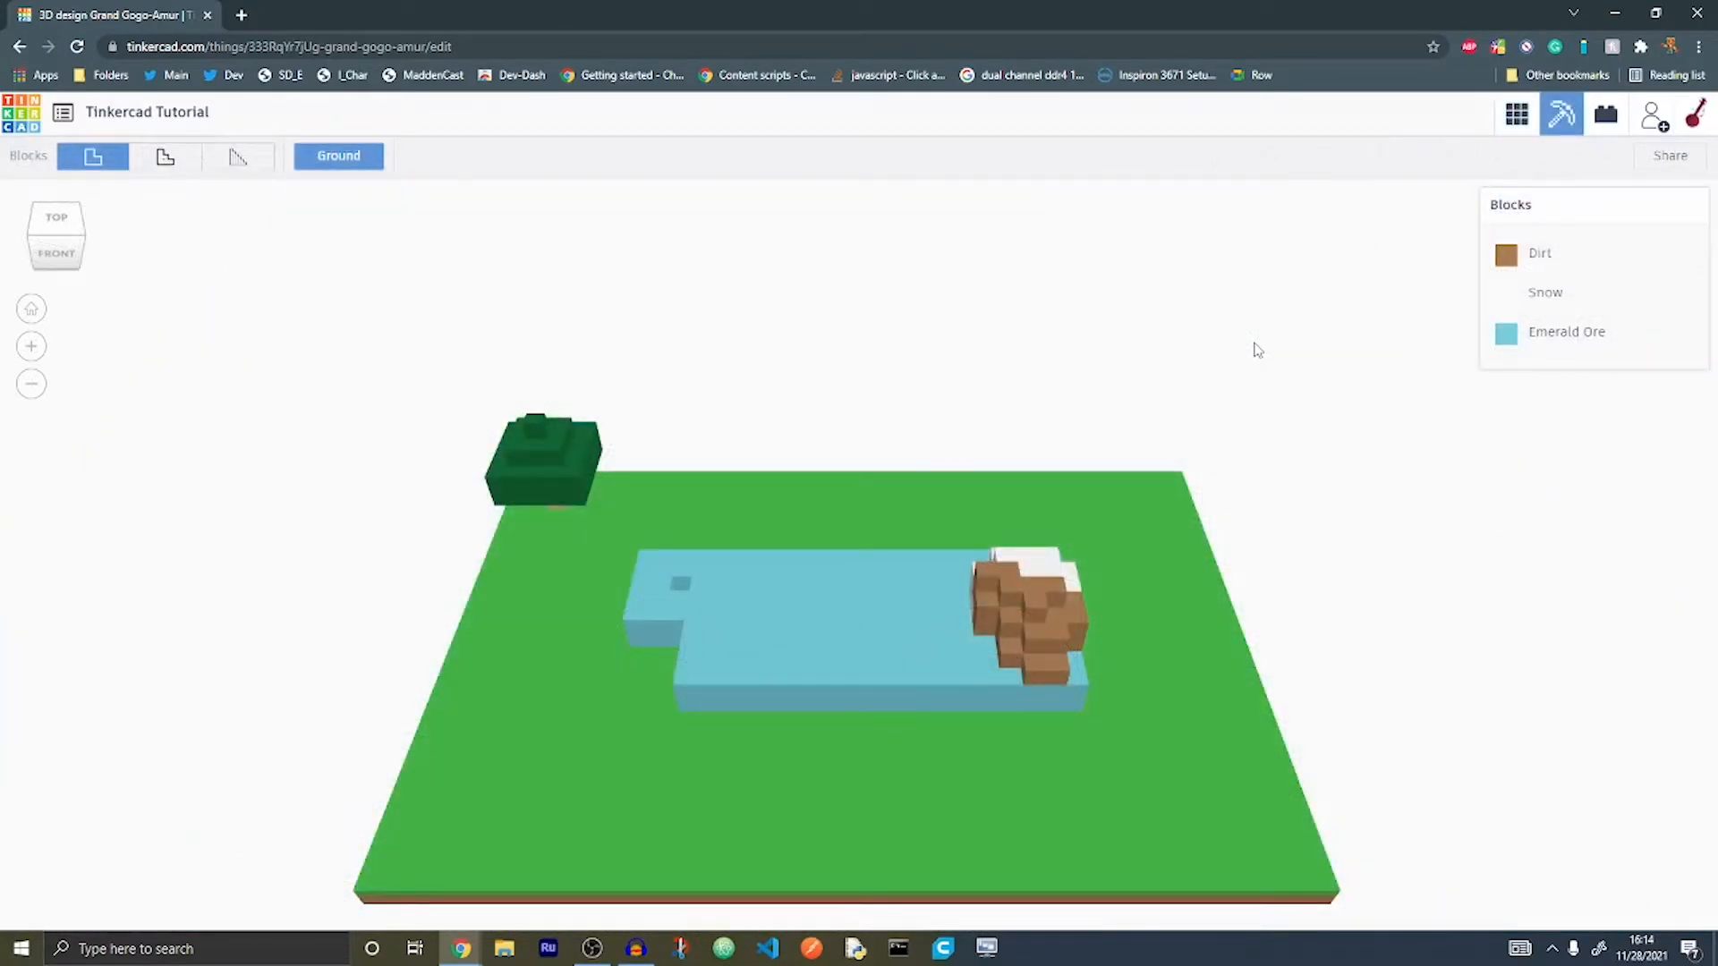
# Step: Examine the keychain in the blocks view, check the bricks view, and return to the 3D design view
pyautogui.moveTo(1178, 364); pyautogui.dragTo(1504, 337, button='right')
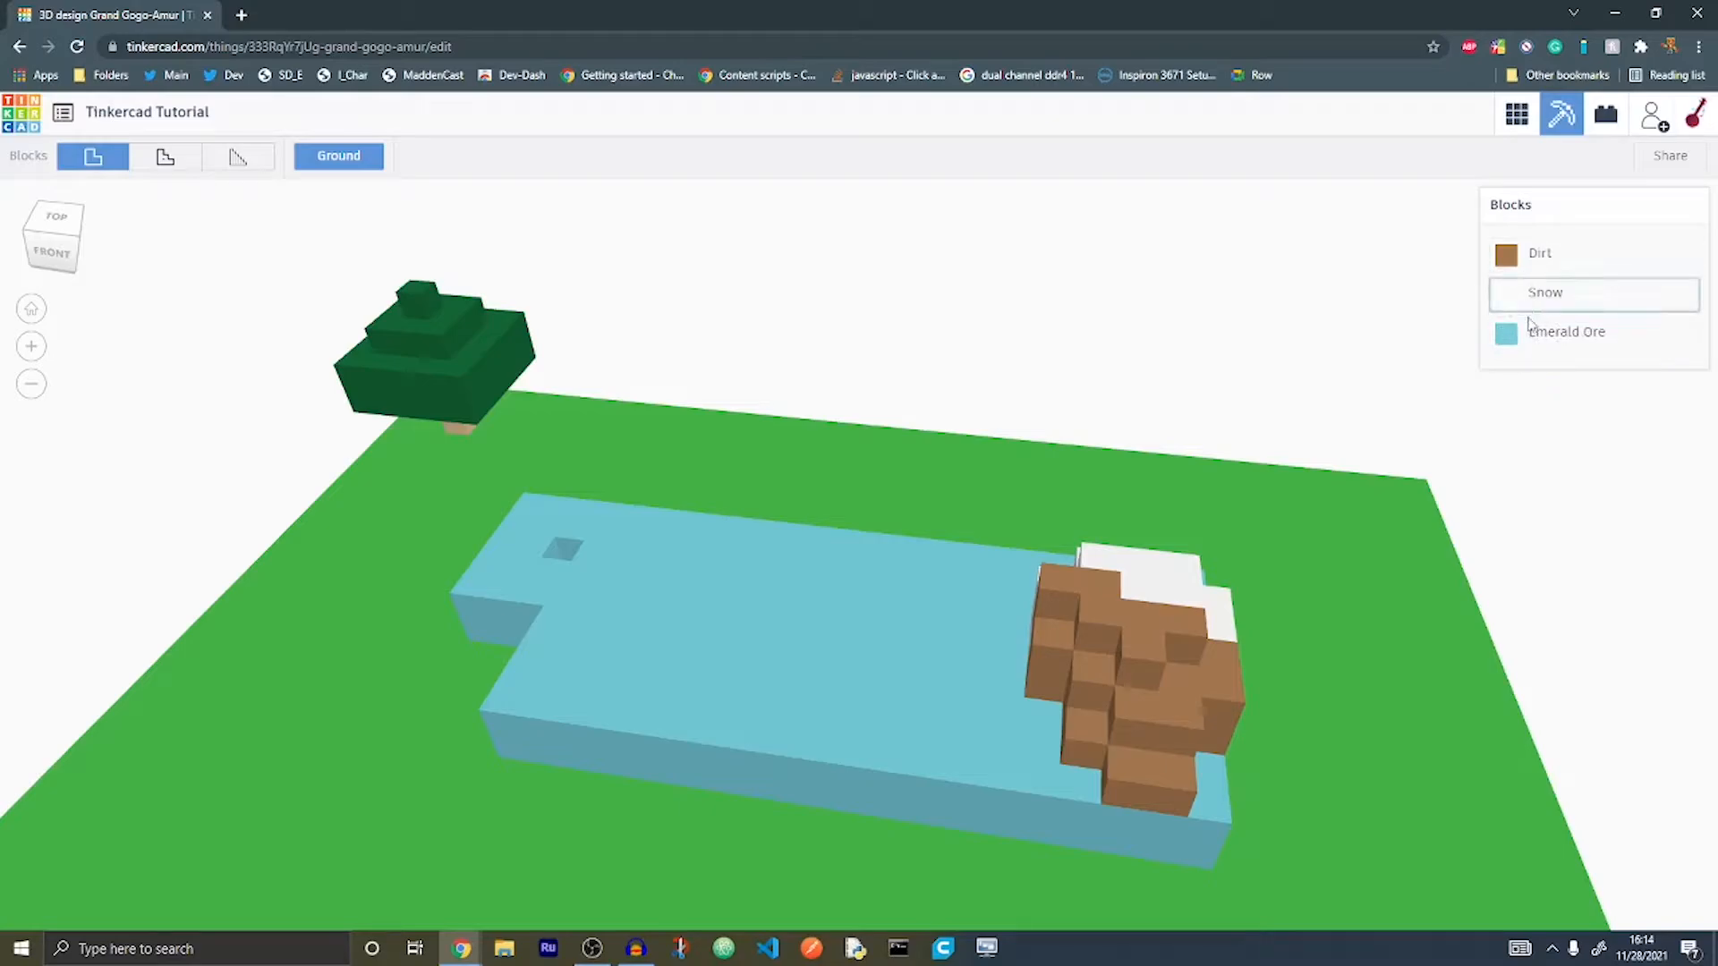
pyautogui.moveTo(1150, 457); pyautogui.dragTo(1177, 507, button='right')
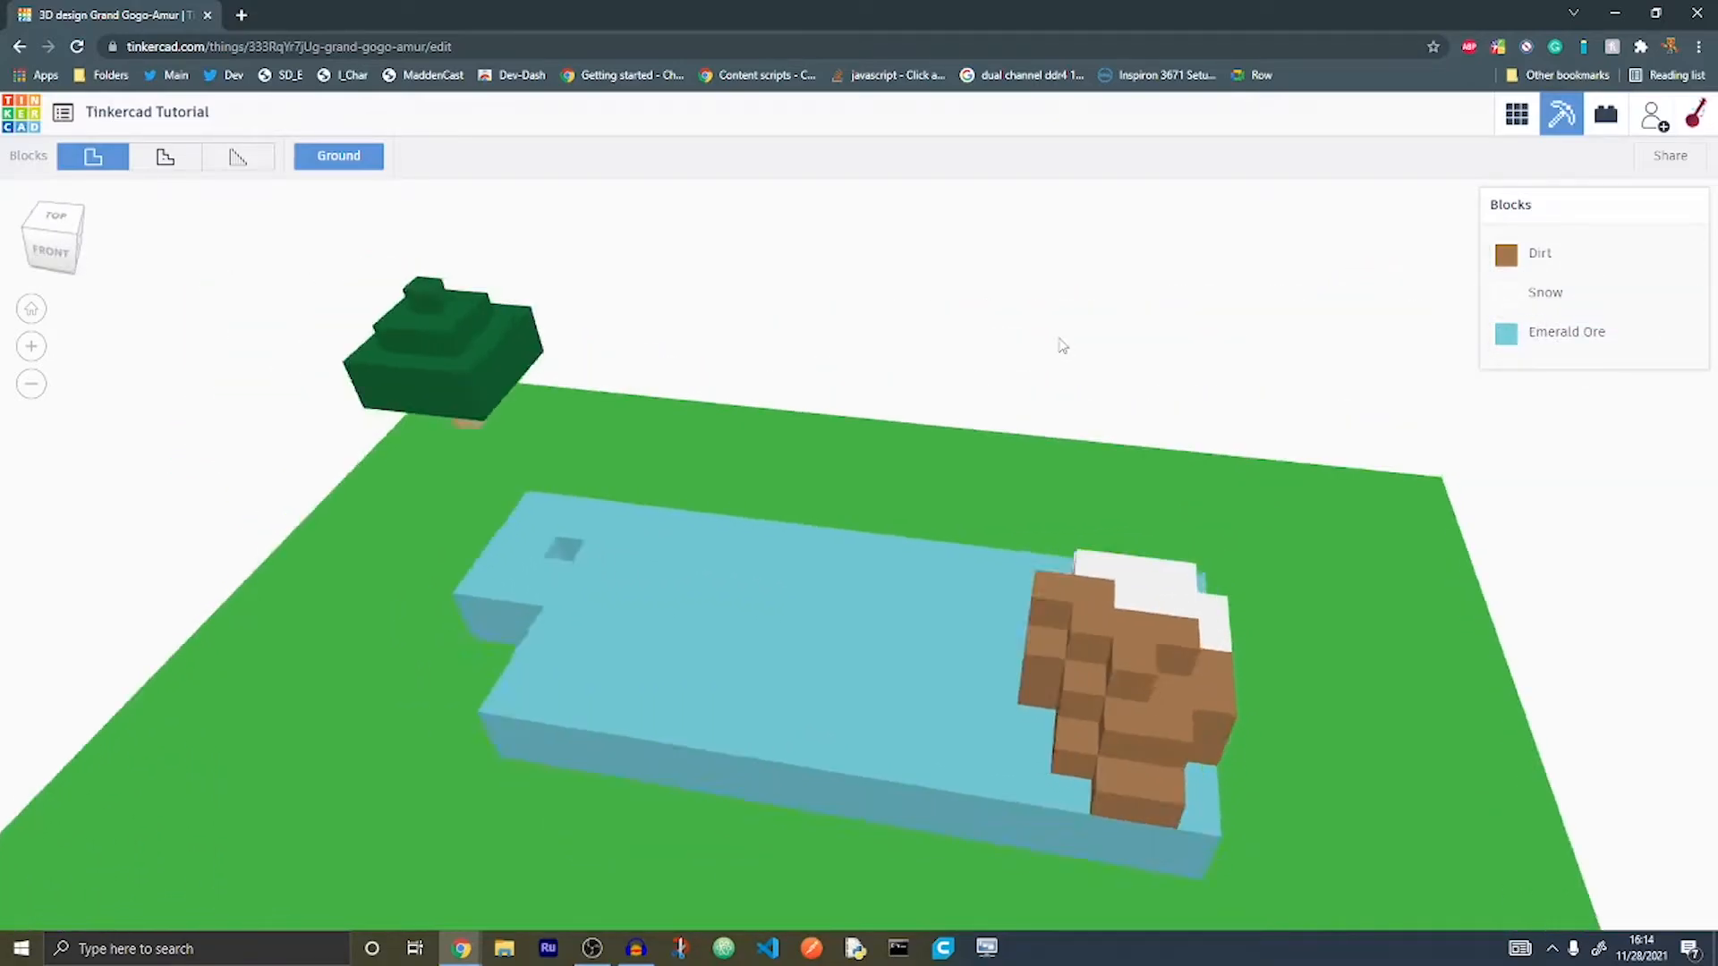
pyautogui.click(1602, 114)
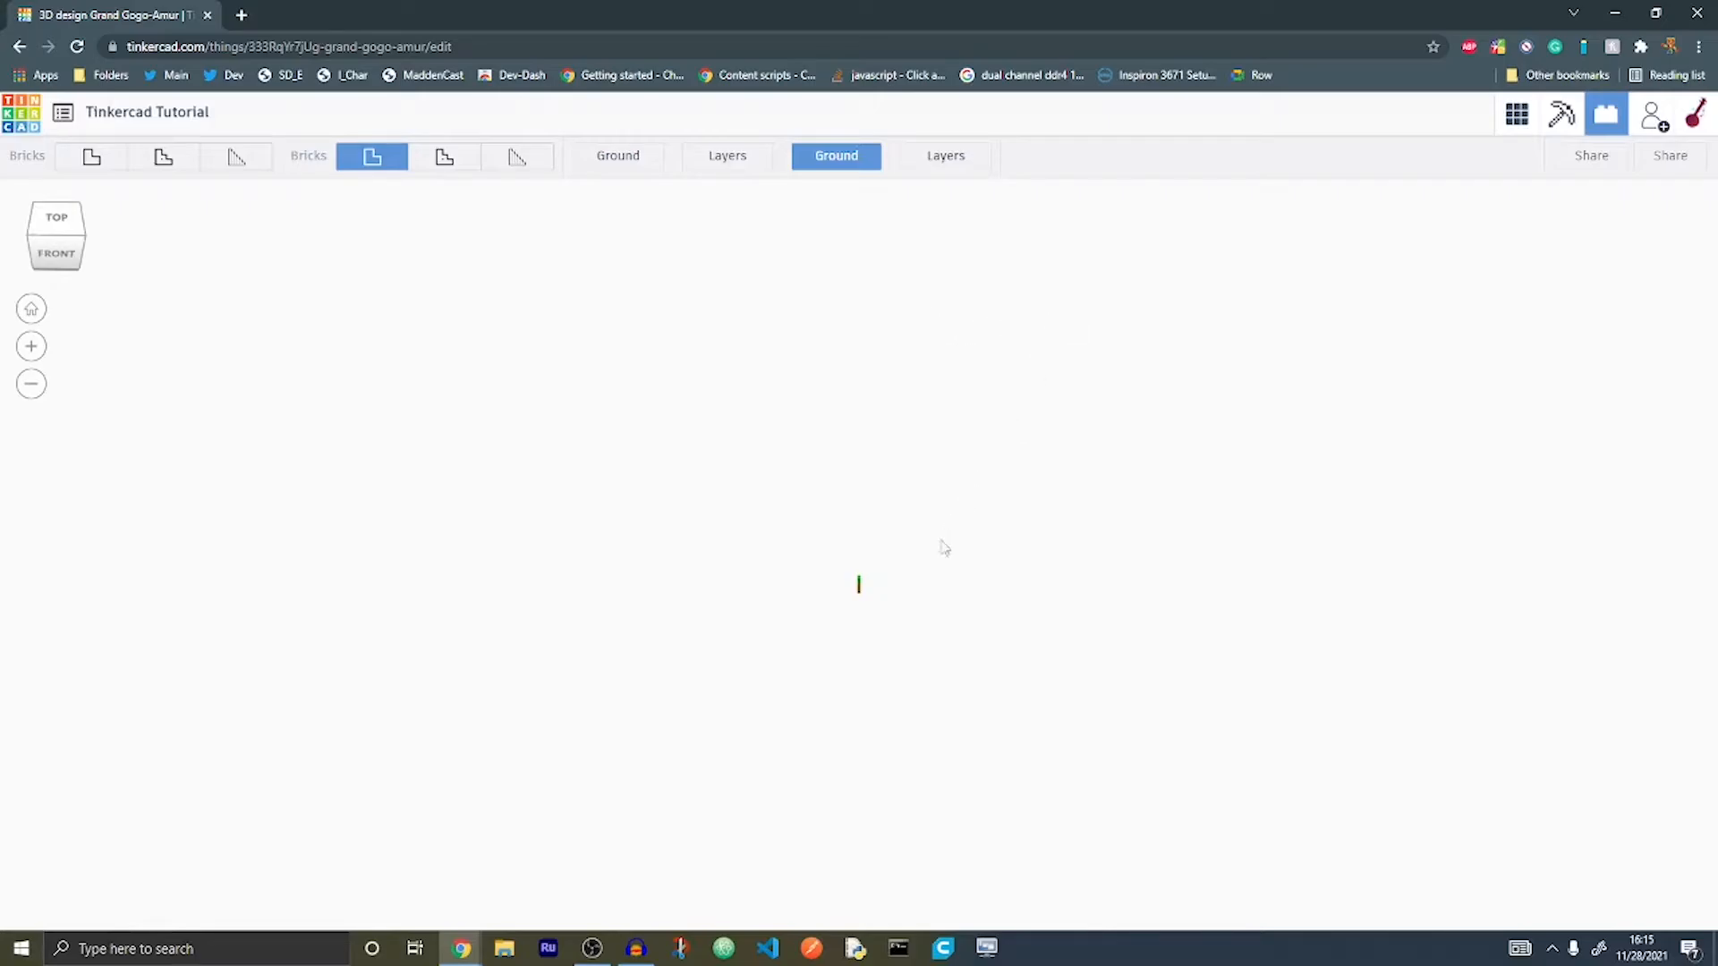
pyautogui.click(1518, 126)
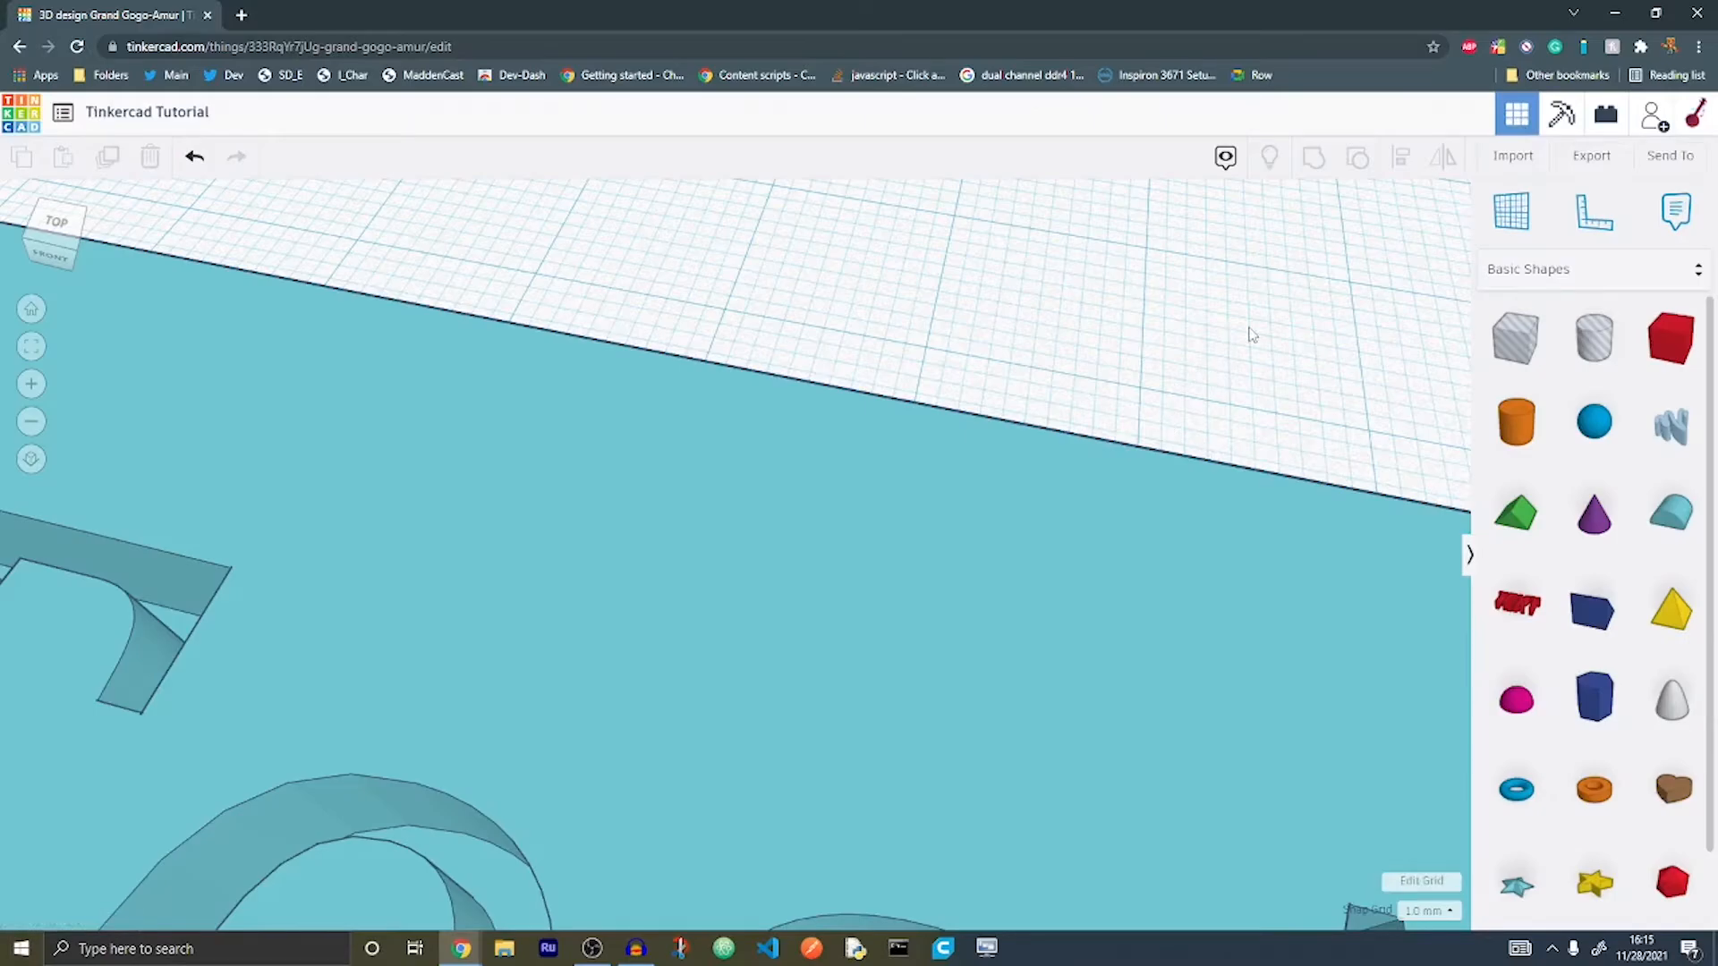
pyautogui.click(1607, 114)
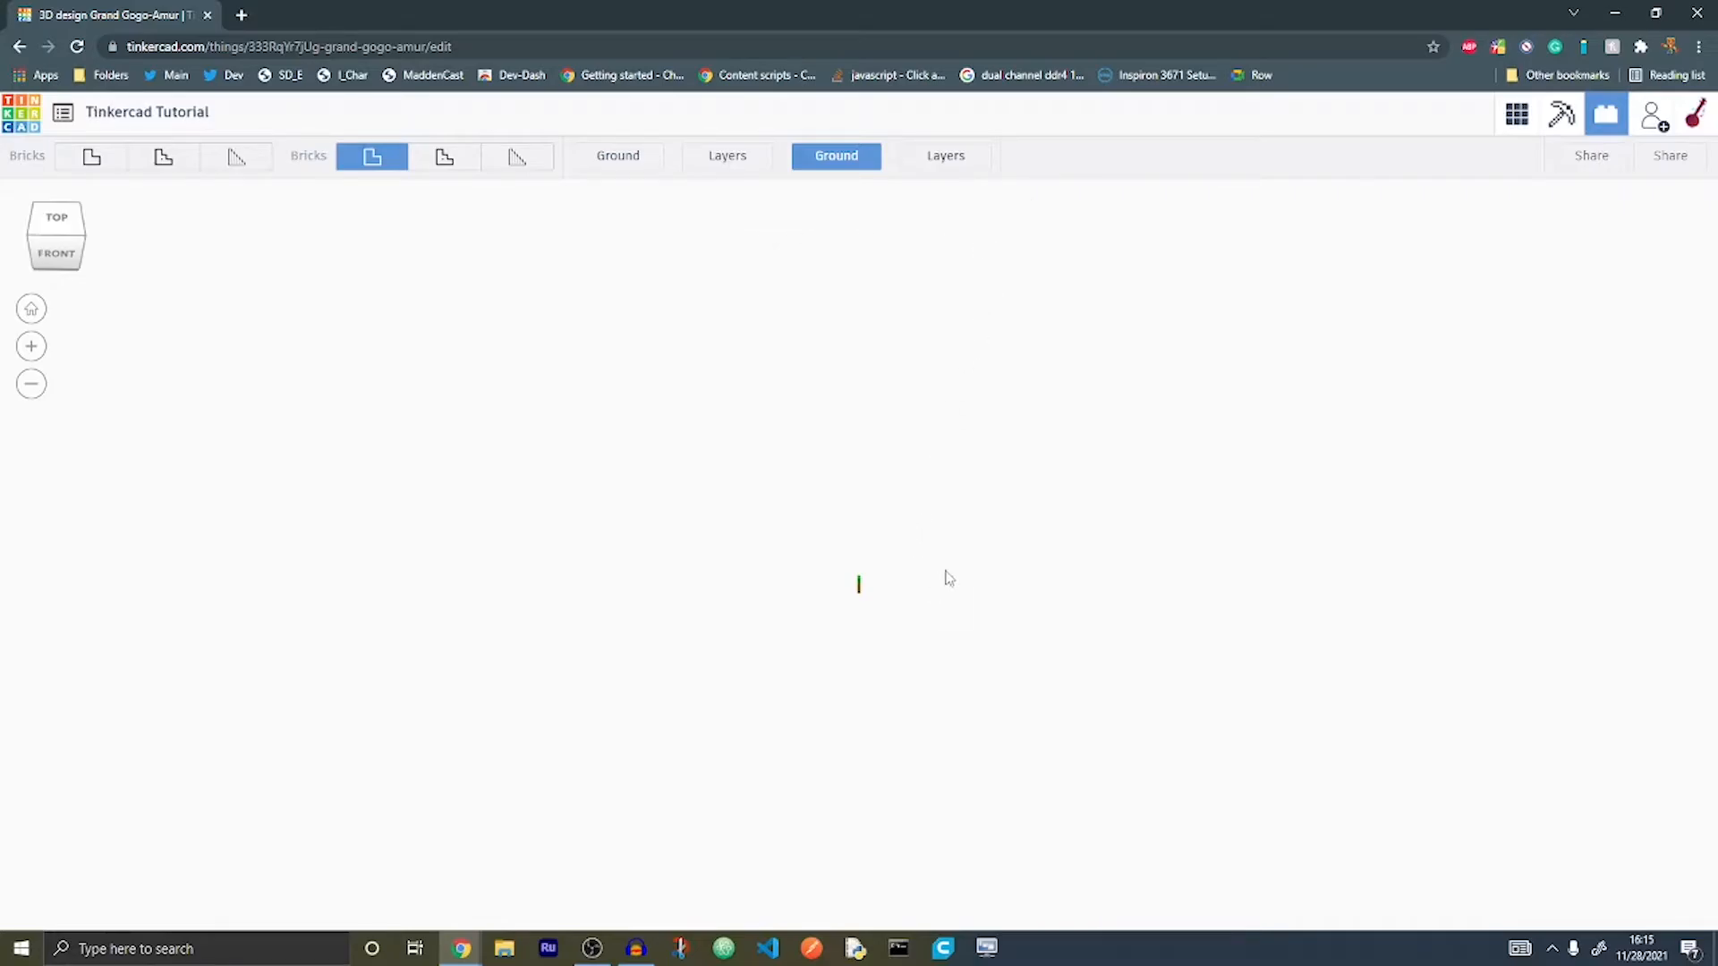
pyautogui.click(1517, 114)
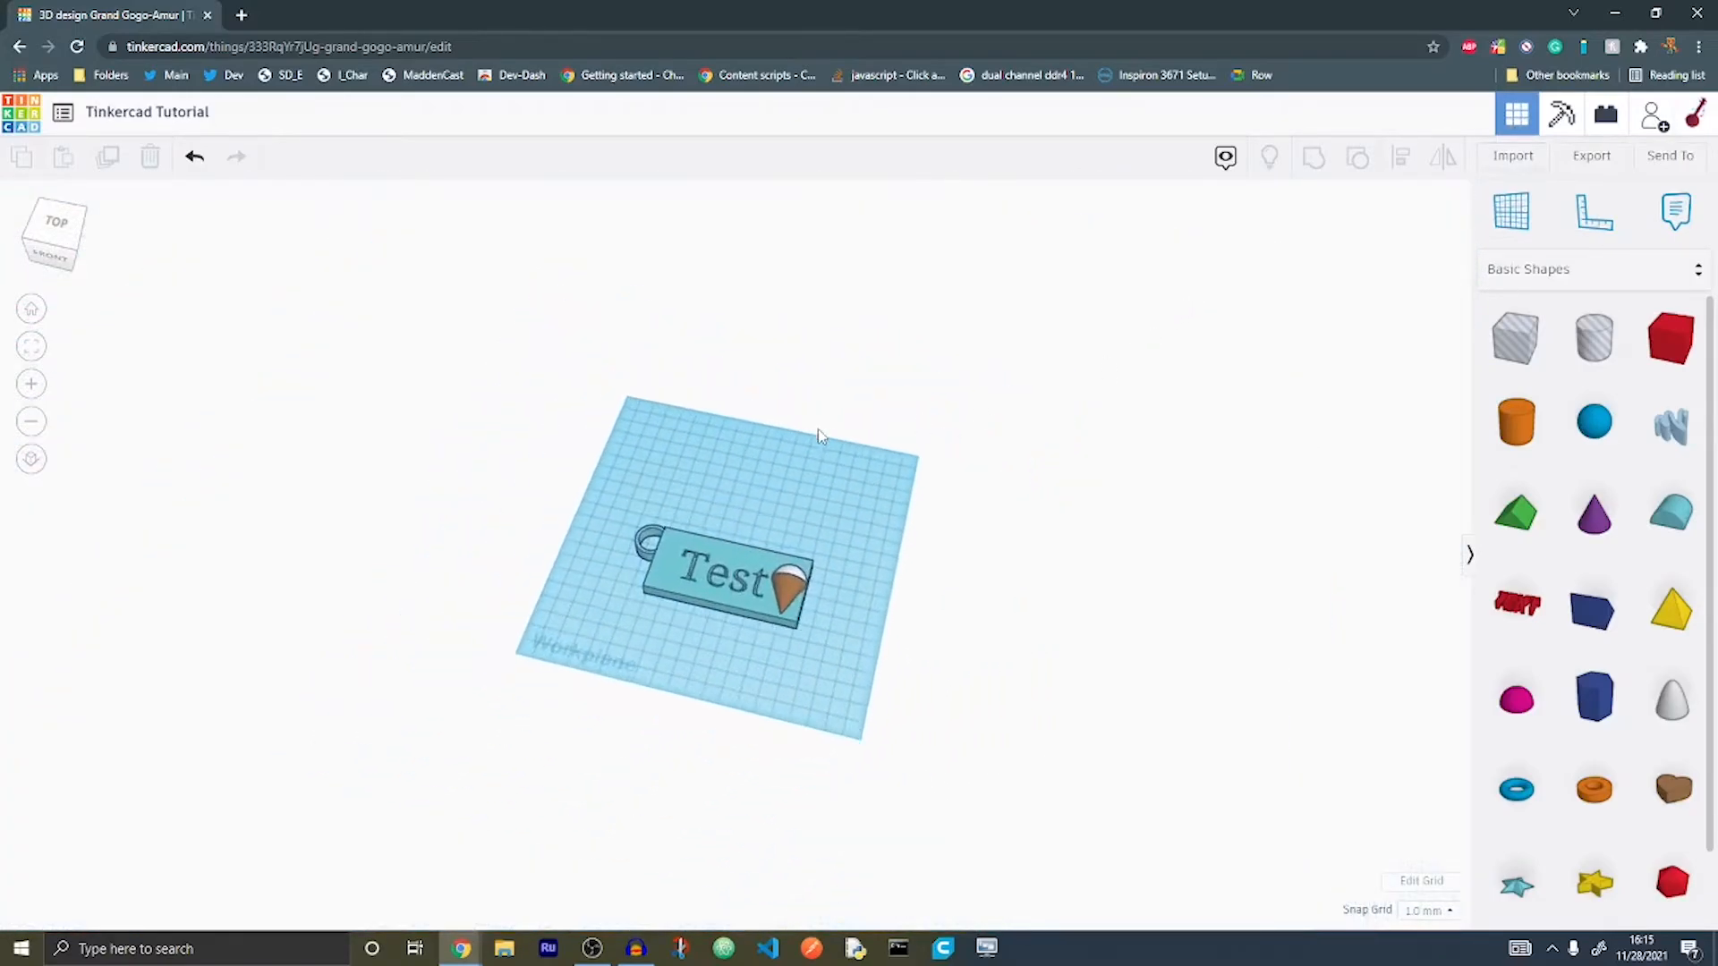
# Step: Move the grouped keychain across the workplane using the 1.0 mm snap grid
pyautogui.scroll(5, 818, 437)
pyautogui.click(738, 535)
pyautogui.moveTo(739, 534); pyautogui.dragTo(765, 496)
pyautogui.scroll(1, 1594, 583)
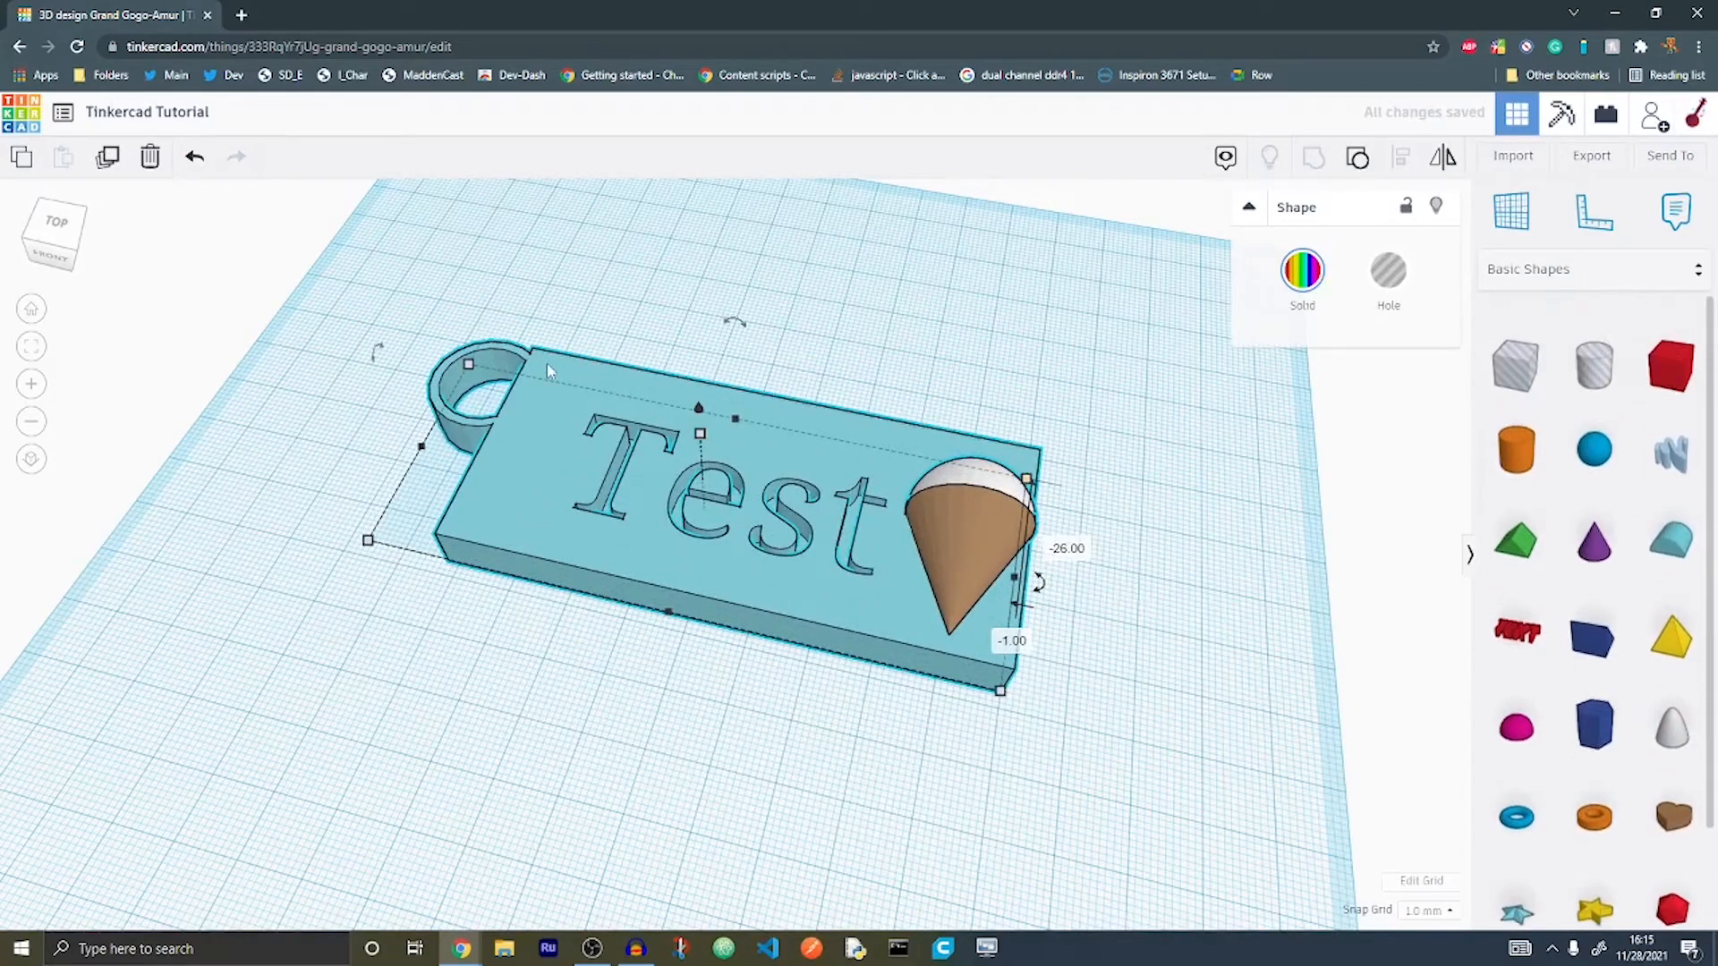
# Step: Turn the snap grid off and shift the keychain freely, about 4.72 mm lengthwise and 1.44 mm crosswise
pyautogui.scroll(3, 547, 371)
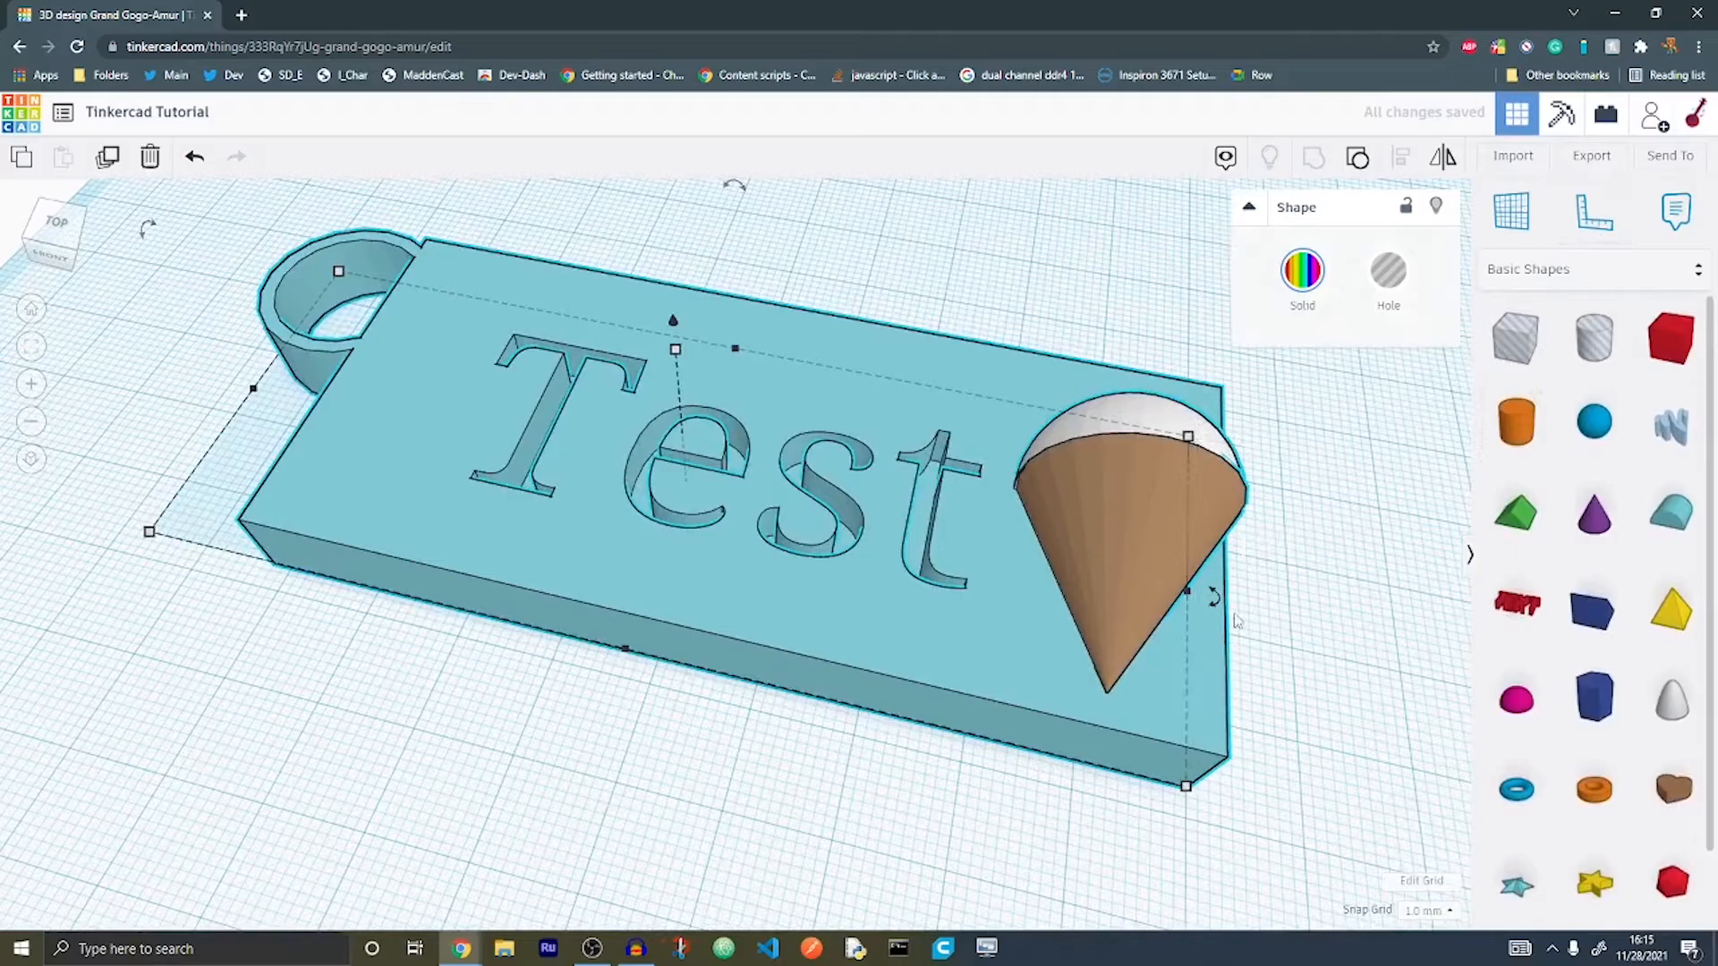
pyautogui.click(1424, 911)
pyautogui.click(1412, 726)
pyautogui.moveTo(1222, 694); pyautogui.dragTo(1280, 694)
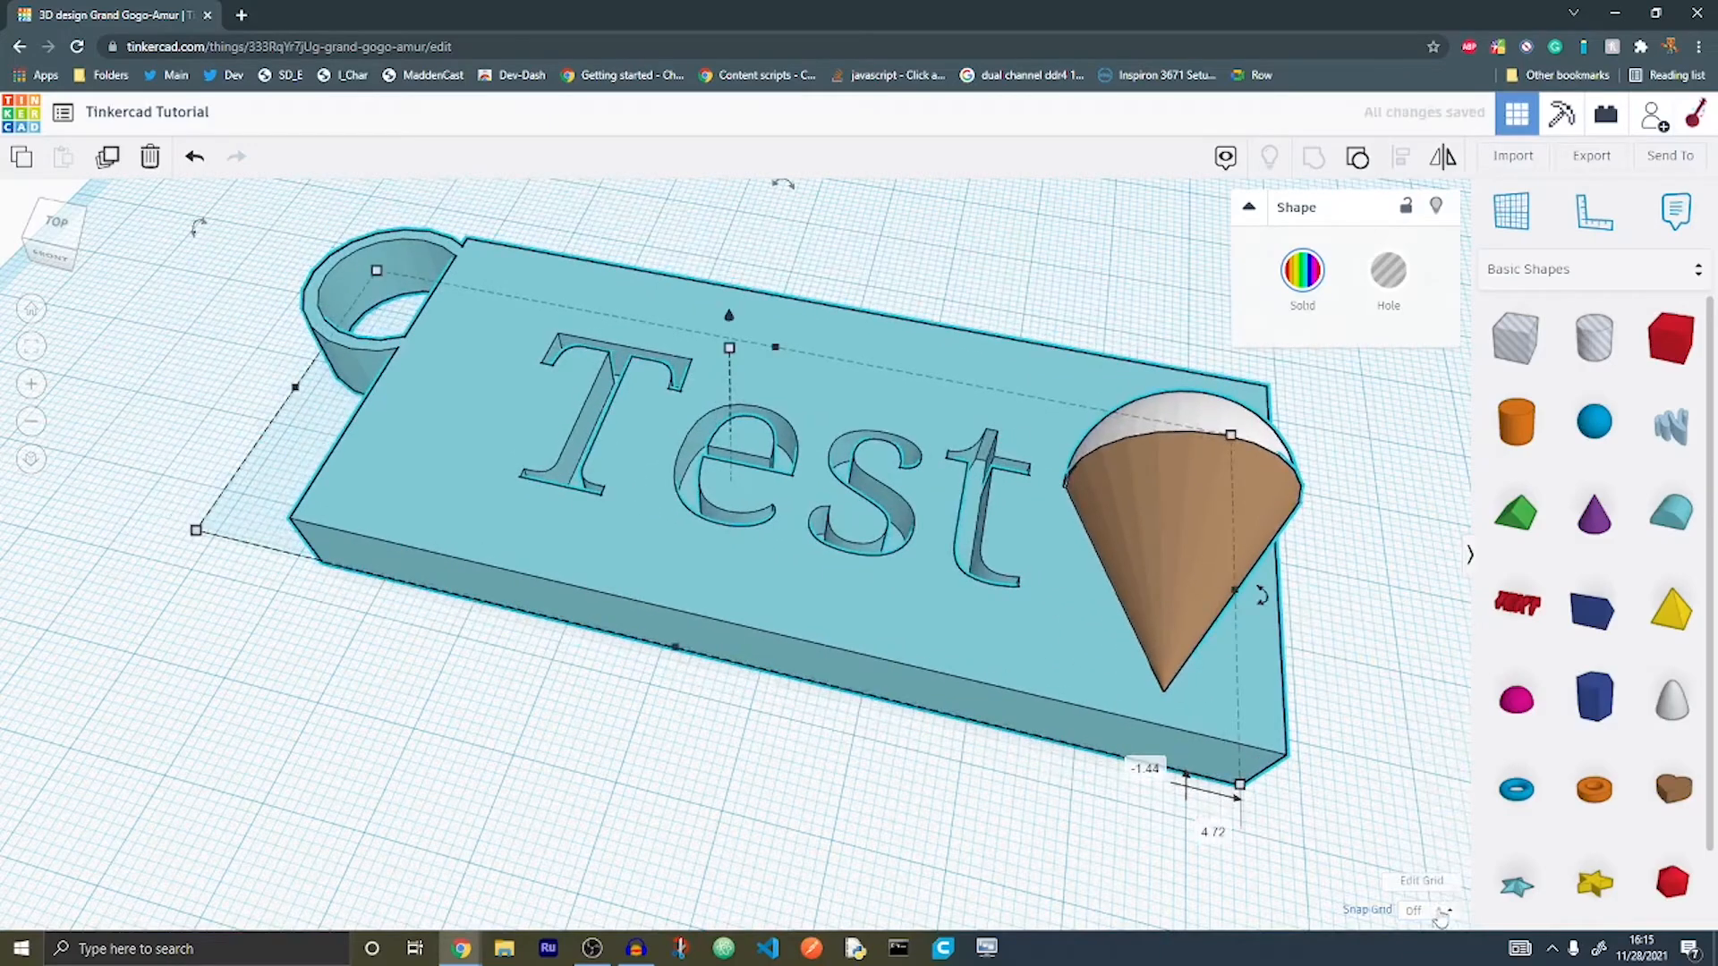
# Step: Set the snap grid to 2.0 mm and reposition the keychain on the workplane
pyautogui.click(1425, 911)
pyautogui.click(1423, 849)
pyautogui.moveTo(1126, 680); pyautogui.dragTo(1026, 600)
pyautogui.moveTo(1034, 641)
pyautogui.mouseDown()
pyautogui.moveTo(1066, 590)
pyautogui.moveTo(971, 568)
pyautogui.moveTo(1132, 602)
pyautogui.moveTo(1057, 583)
pyautogui.moveTo(1049, 636)
pyautogui.moveTo(1078, 642)
pyautogui.moveTo(1065, 653)
pyautogui.mouseUp()
# Step: Try inches as the units in the grid properties, browse the printer presets, and cancel the grid changes
pyautogui.click(1434, 883)
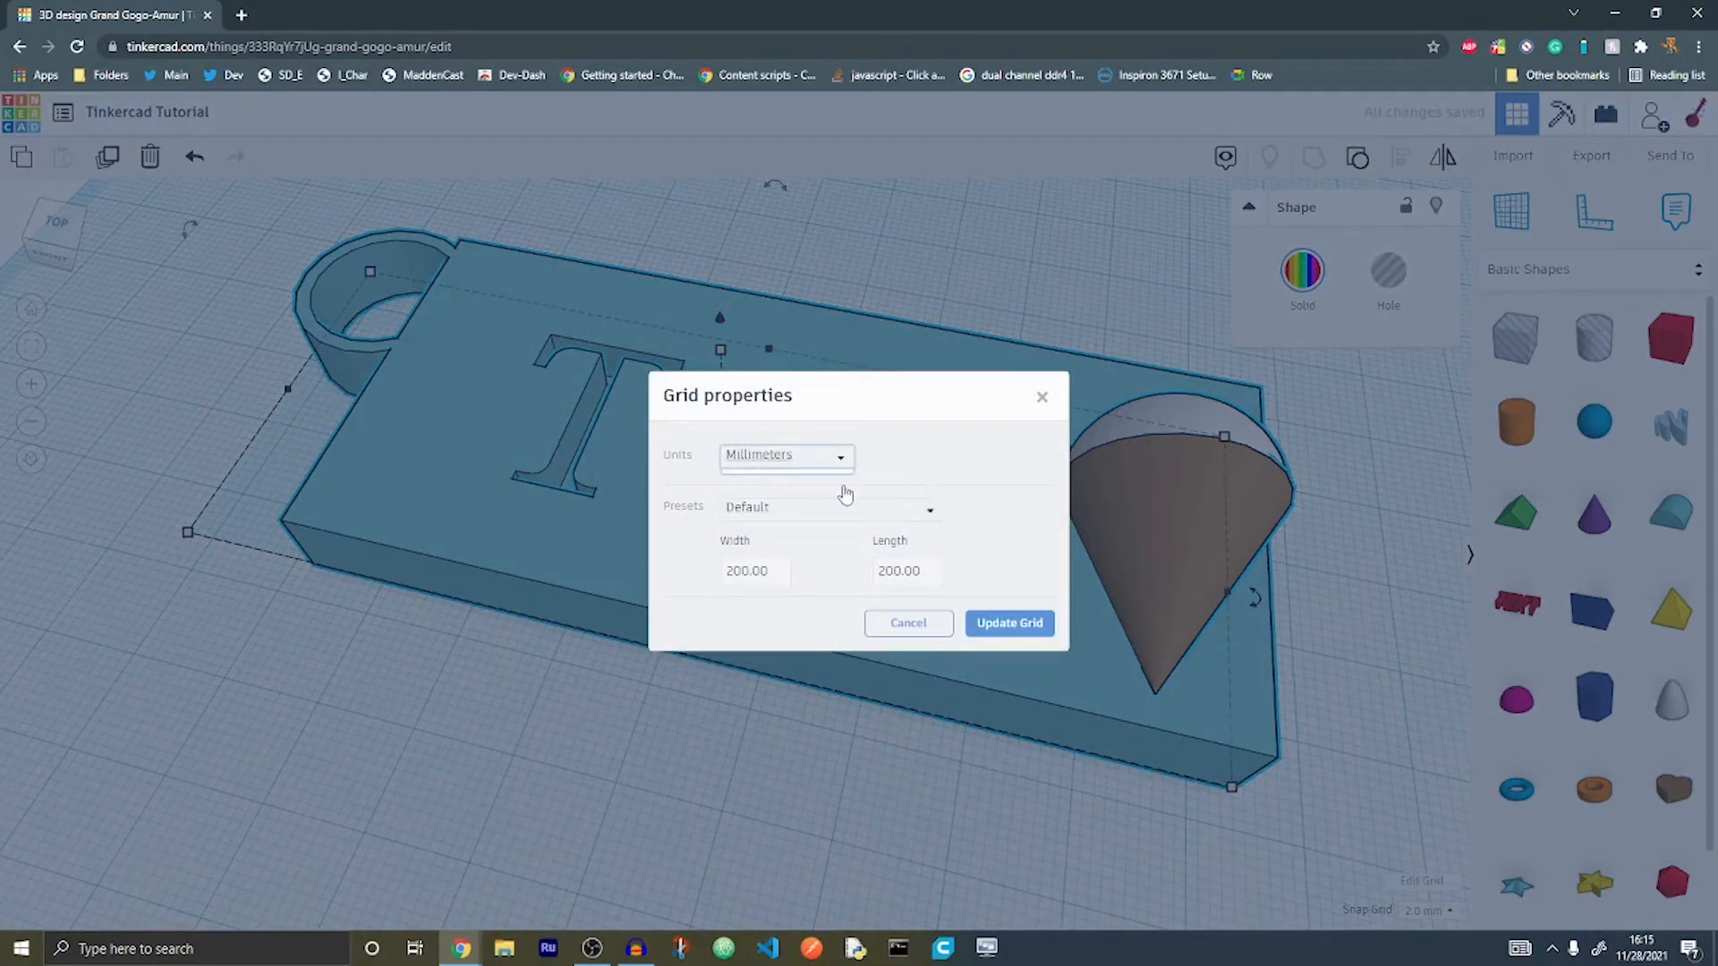
pyautogui.click(819, 514)
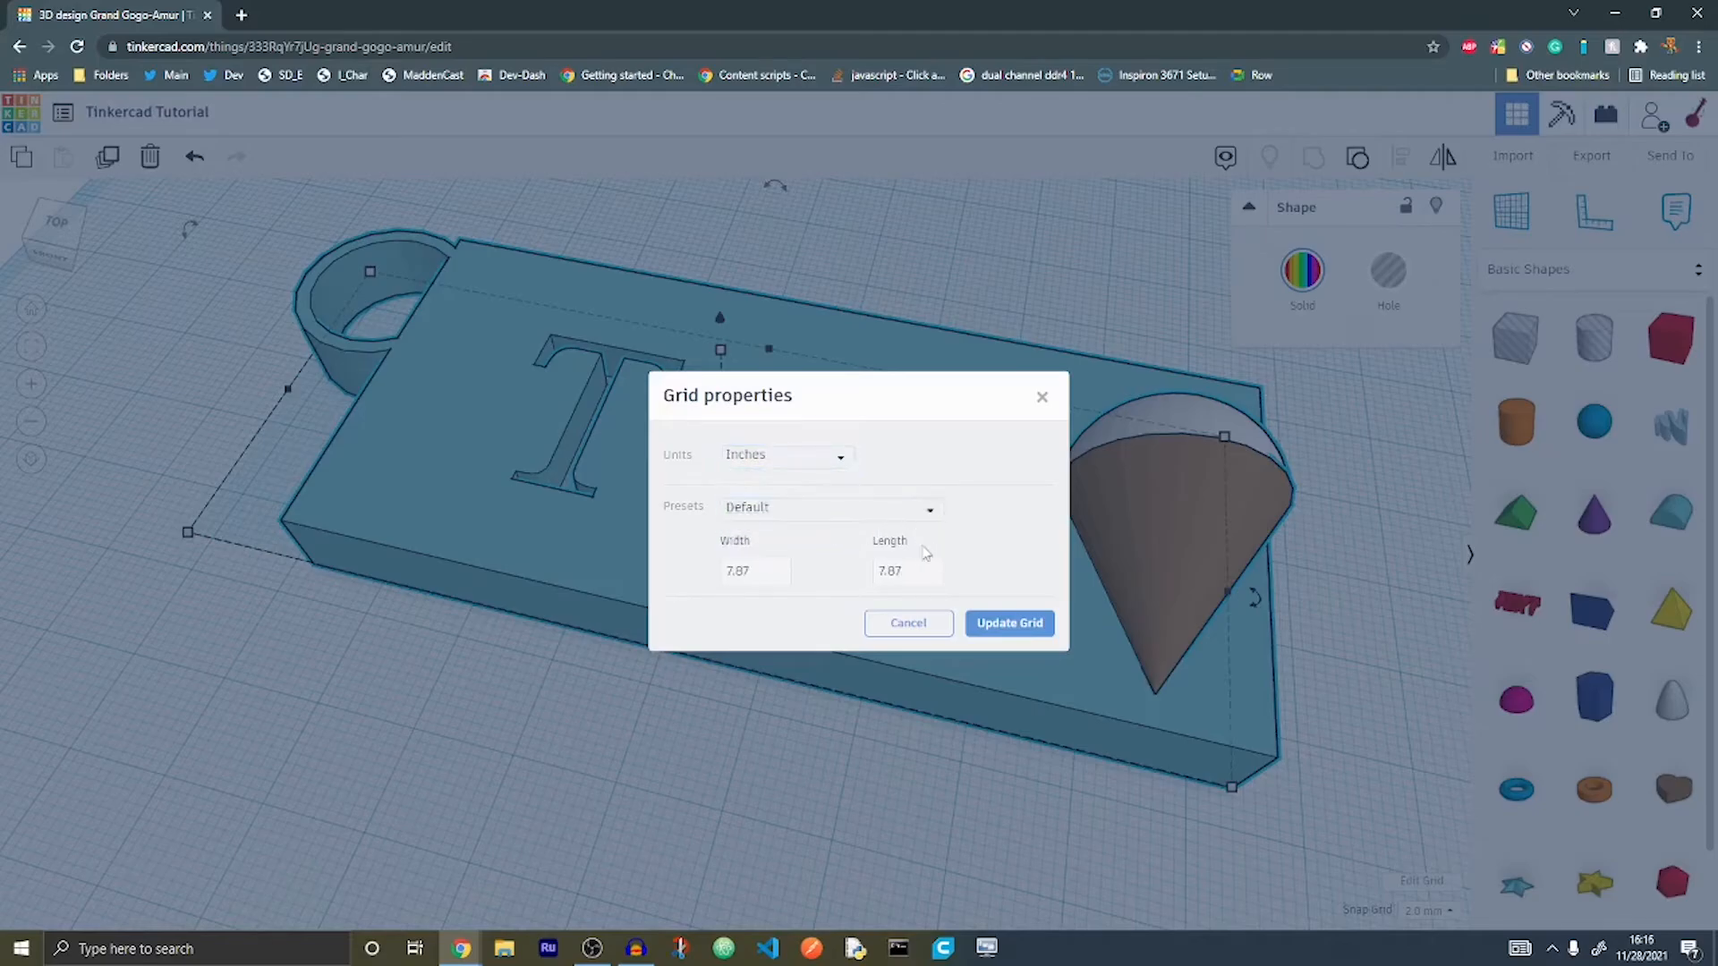
pyautogui.click(931, 512)
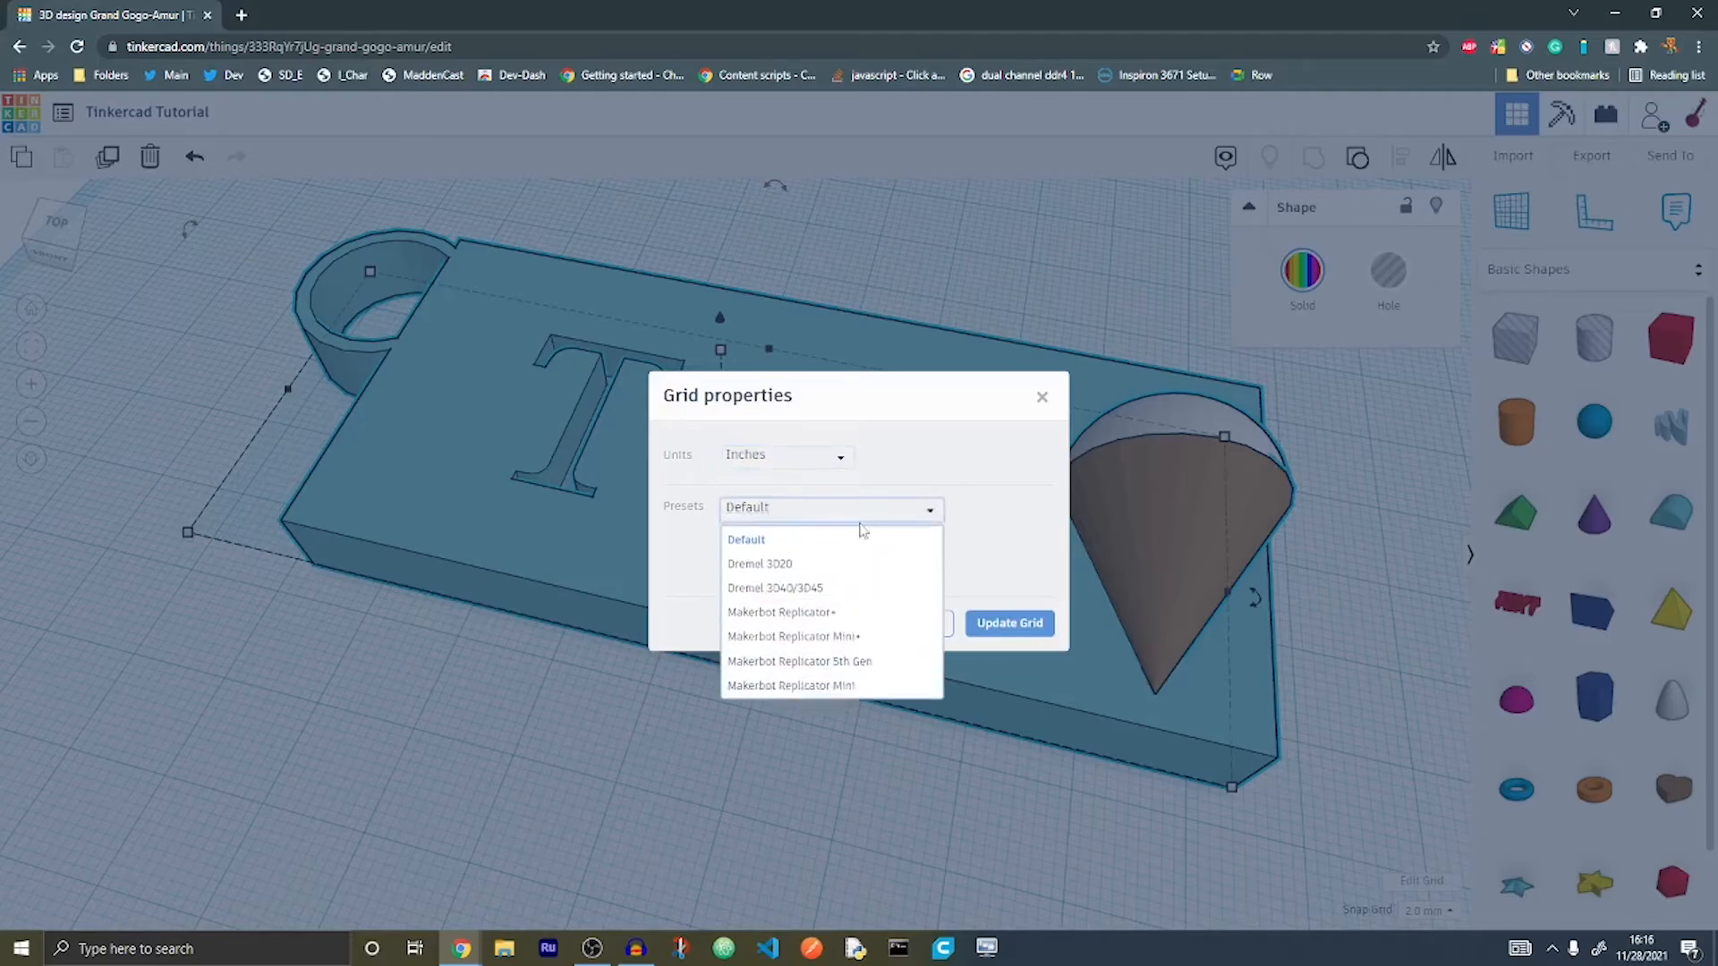
pyautogui.click(910, 516)
pyautogui.click(888, 516)
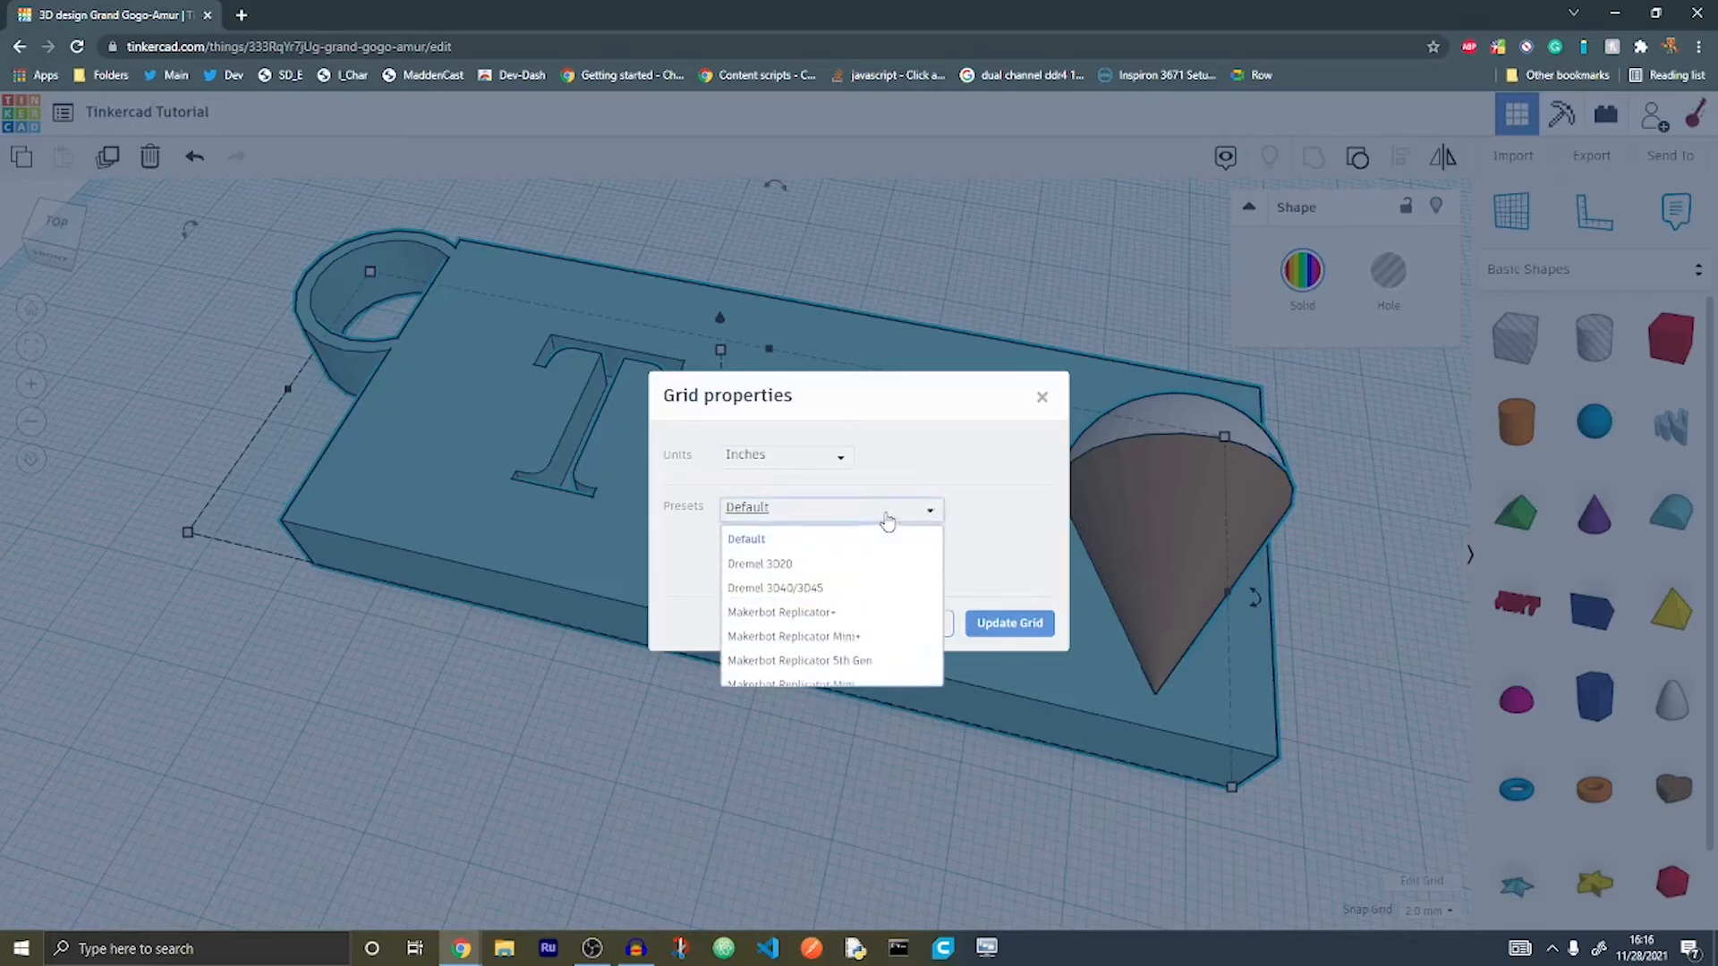
pyautogui.click(824, 507)
pyautogui.click(777, 569)
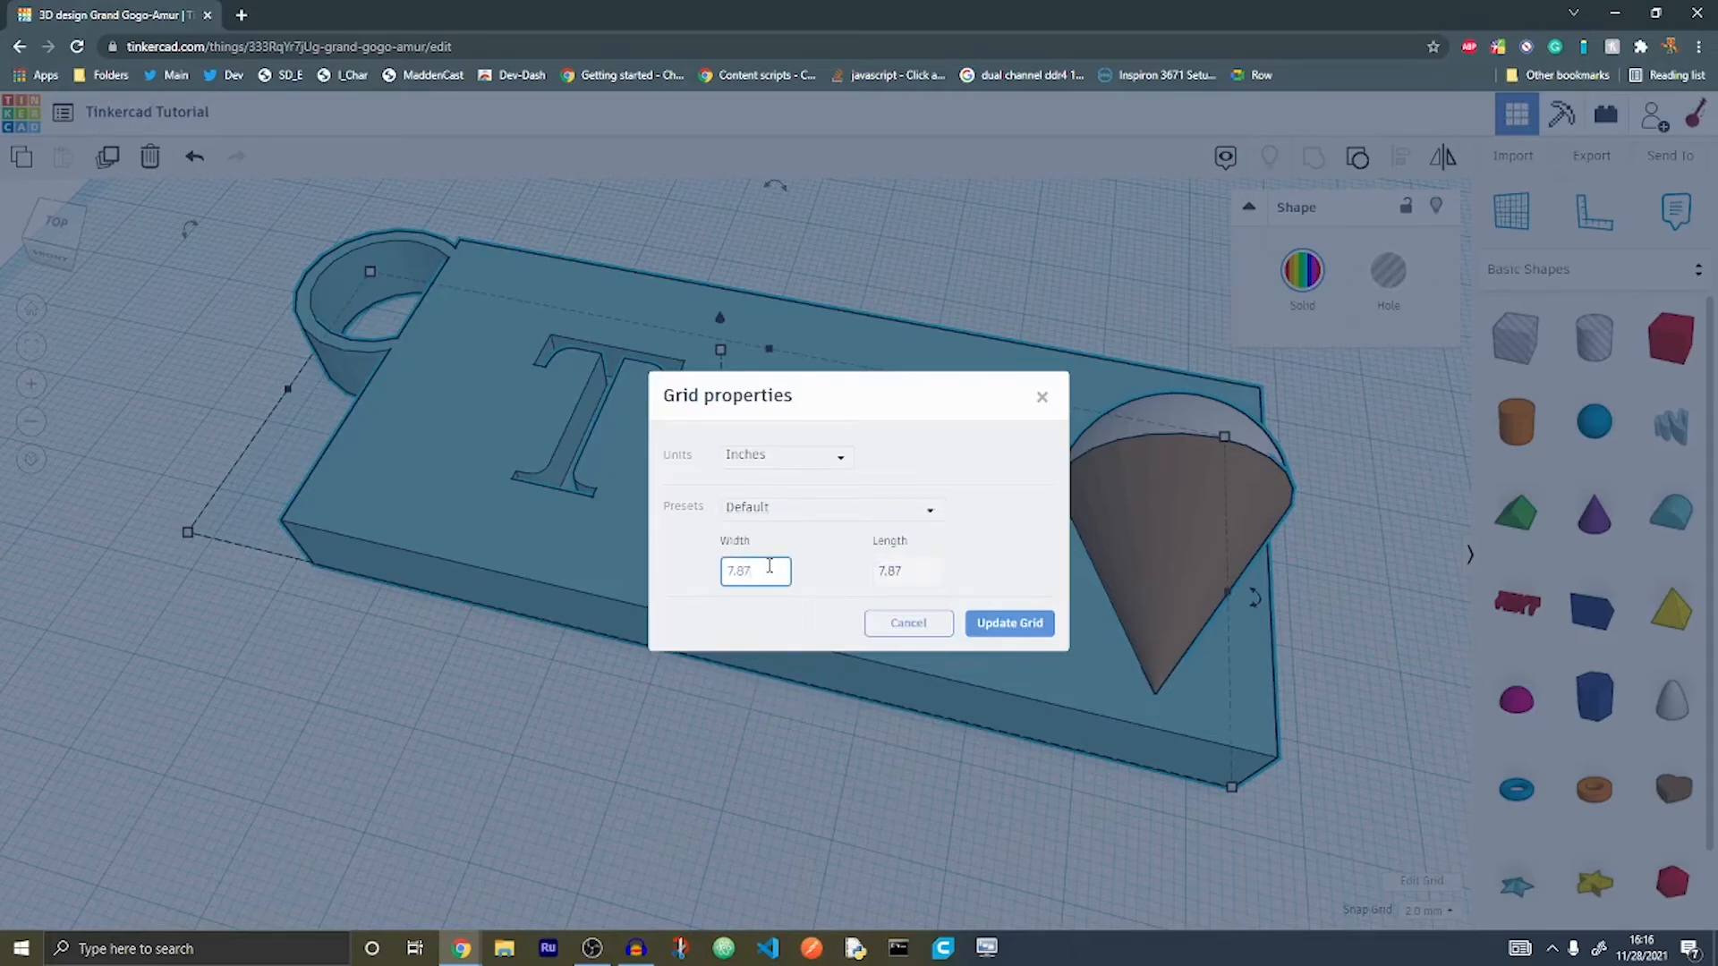
pyautogui.click(909, 624)
# Step: Review the export file formats offered for the selected keychain and close the export options without downloading
pyautogui.scroll(-3, 725, 553)
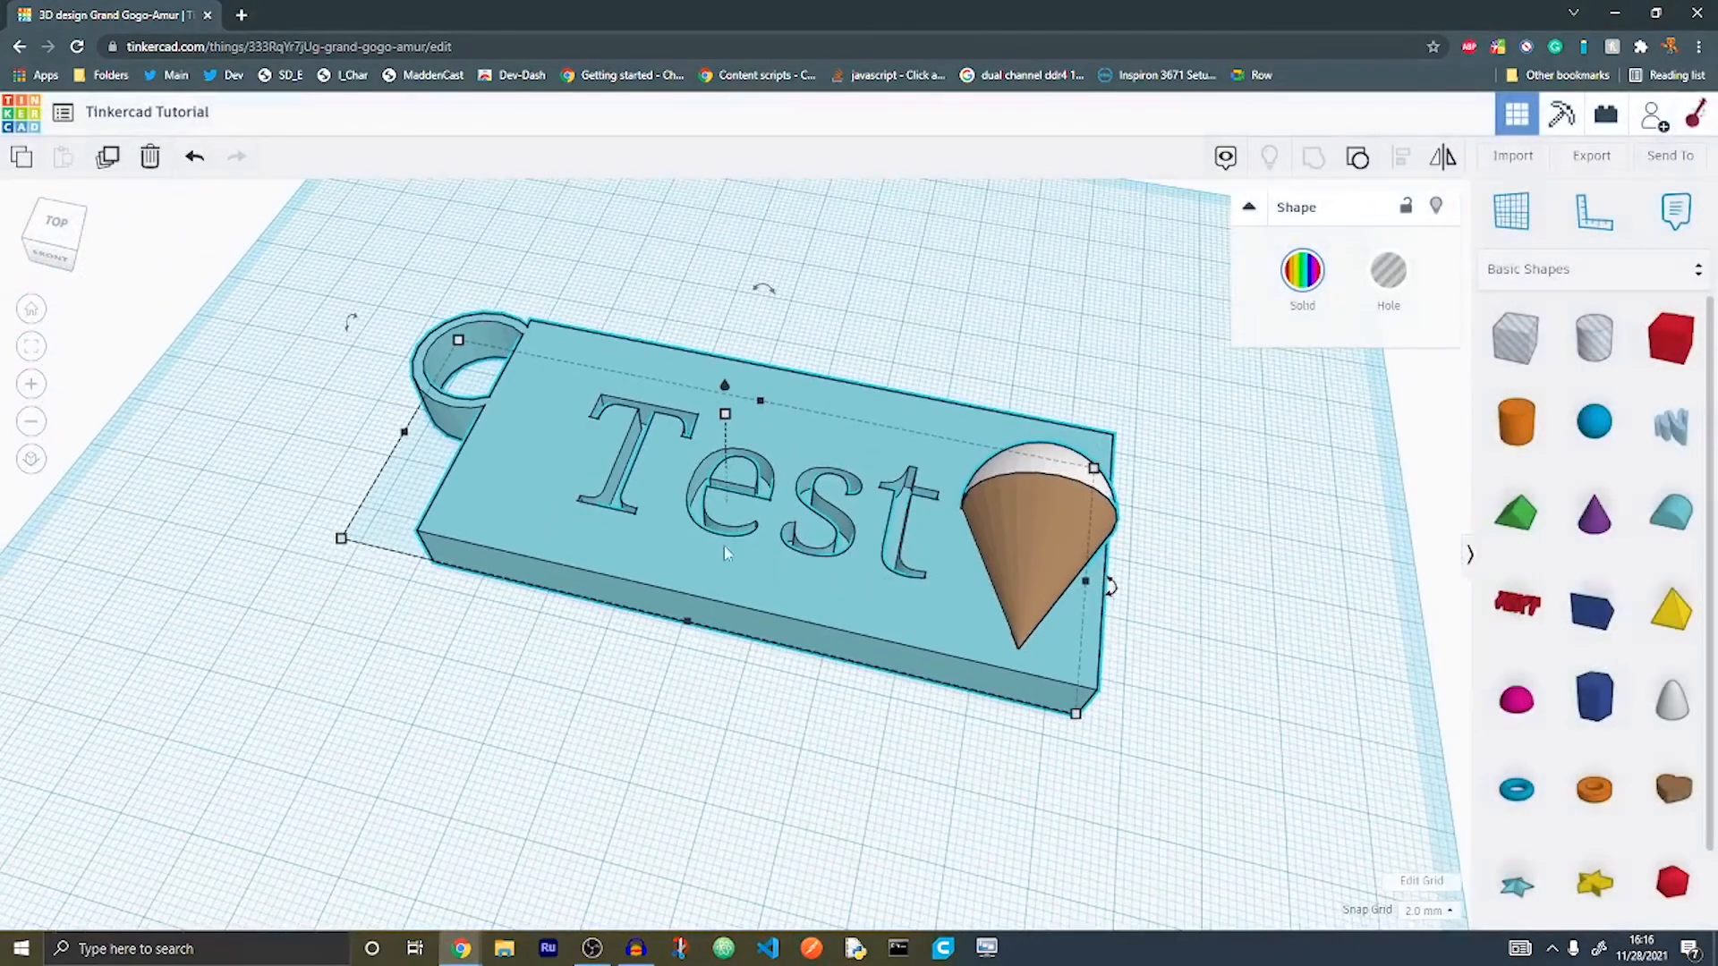
pyautogui.click(1619, 161)
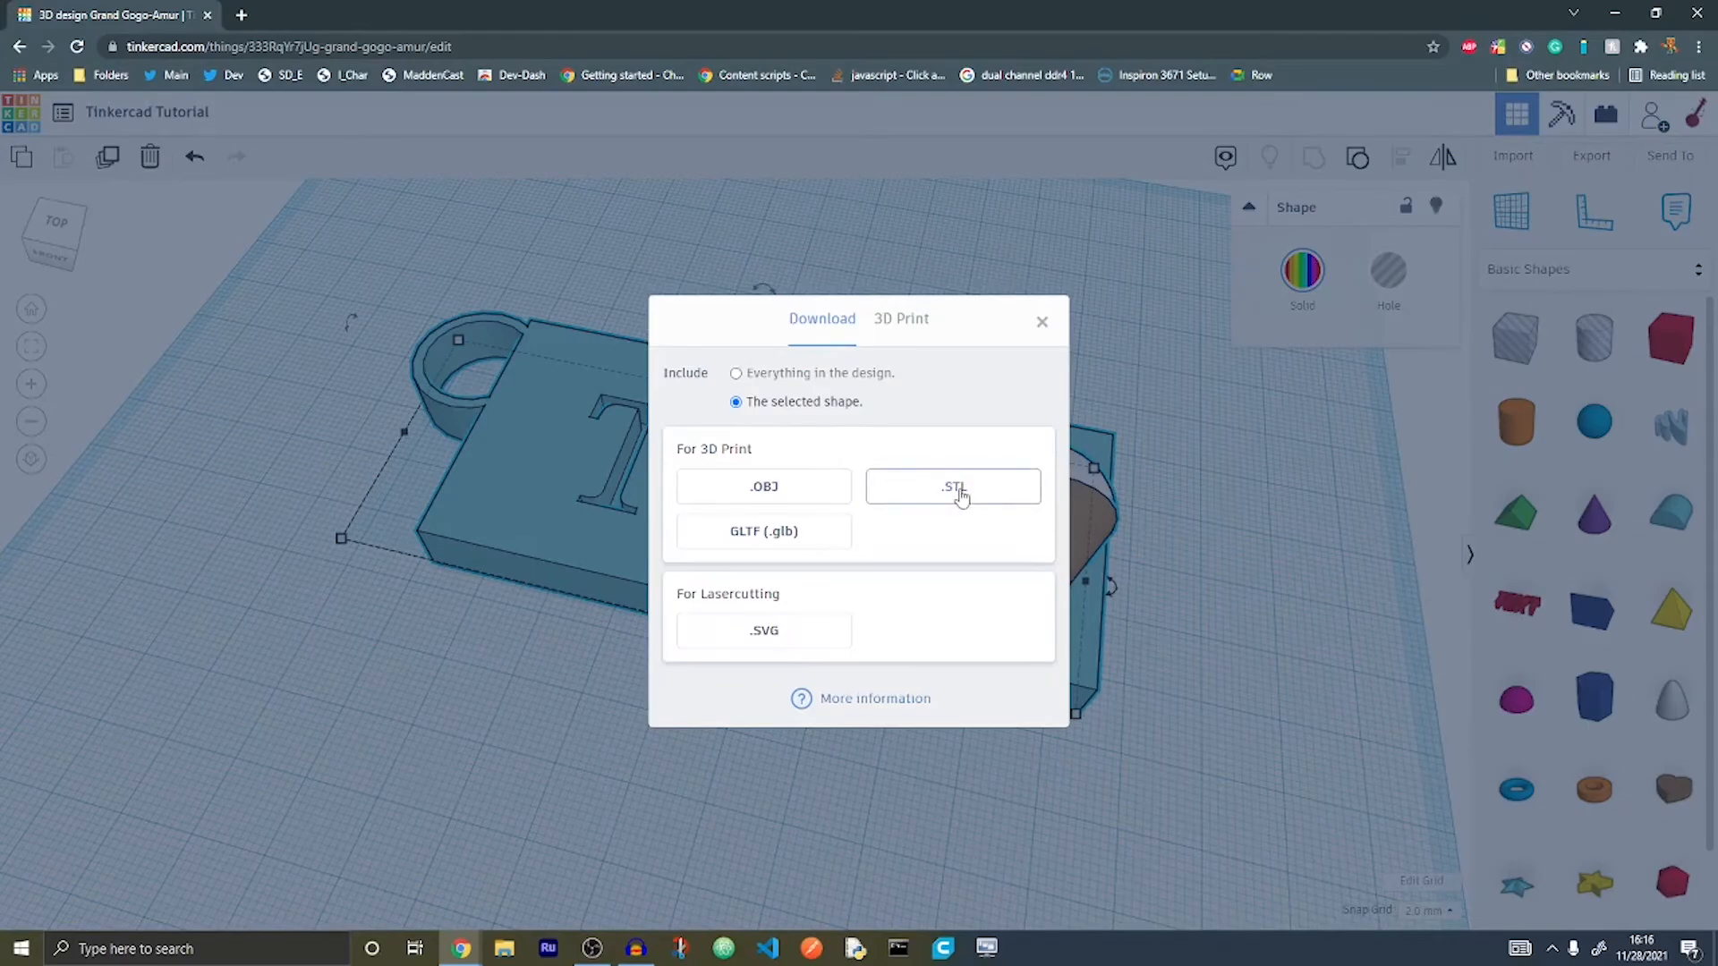
pyautogui.click(1041, 324)
pyautogui.scroll(-5, 935, 403)
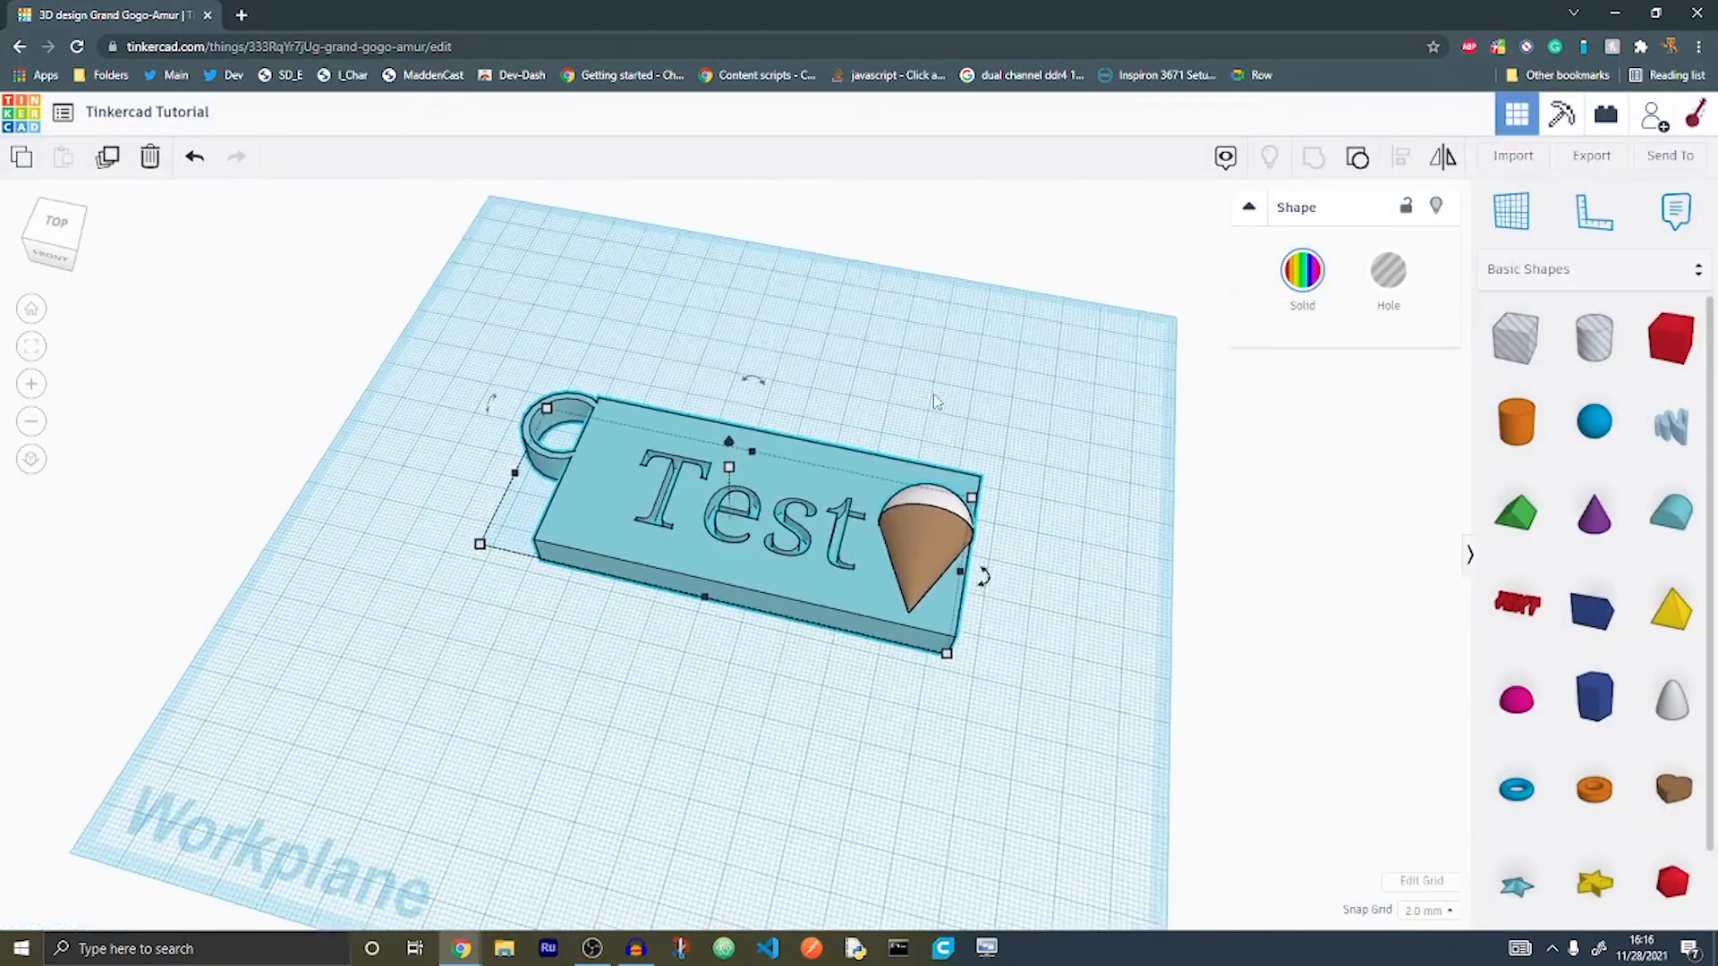
pyautogui.scroll(5, 935, 403)
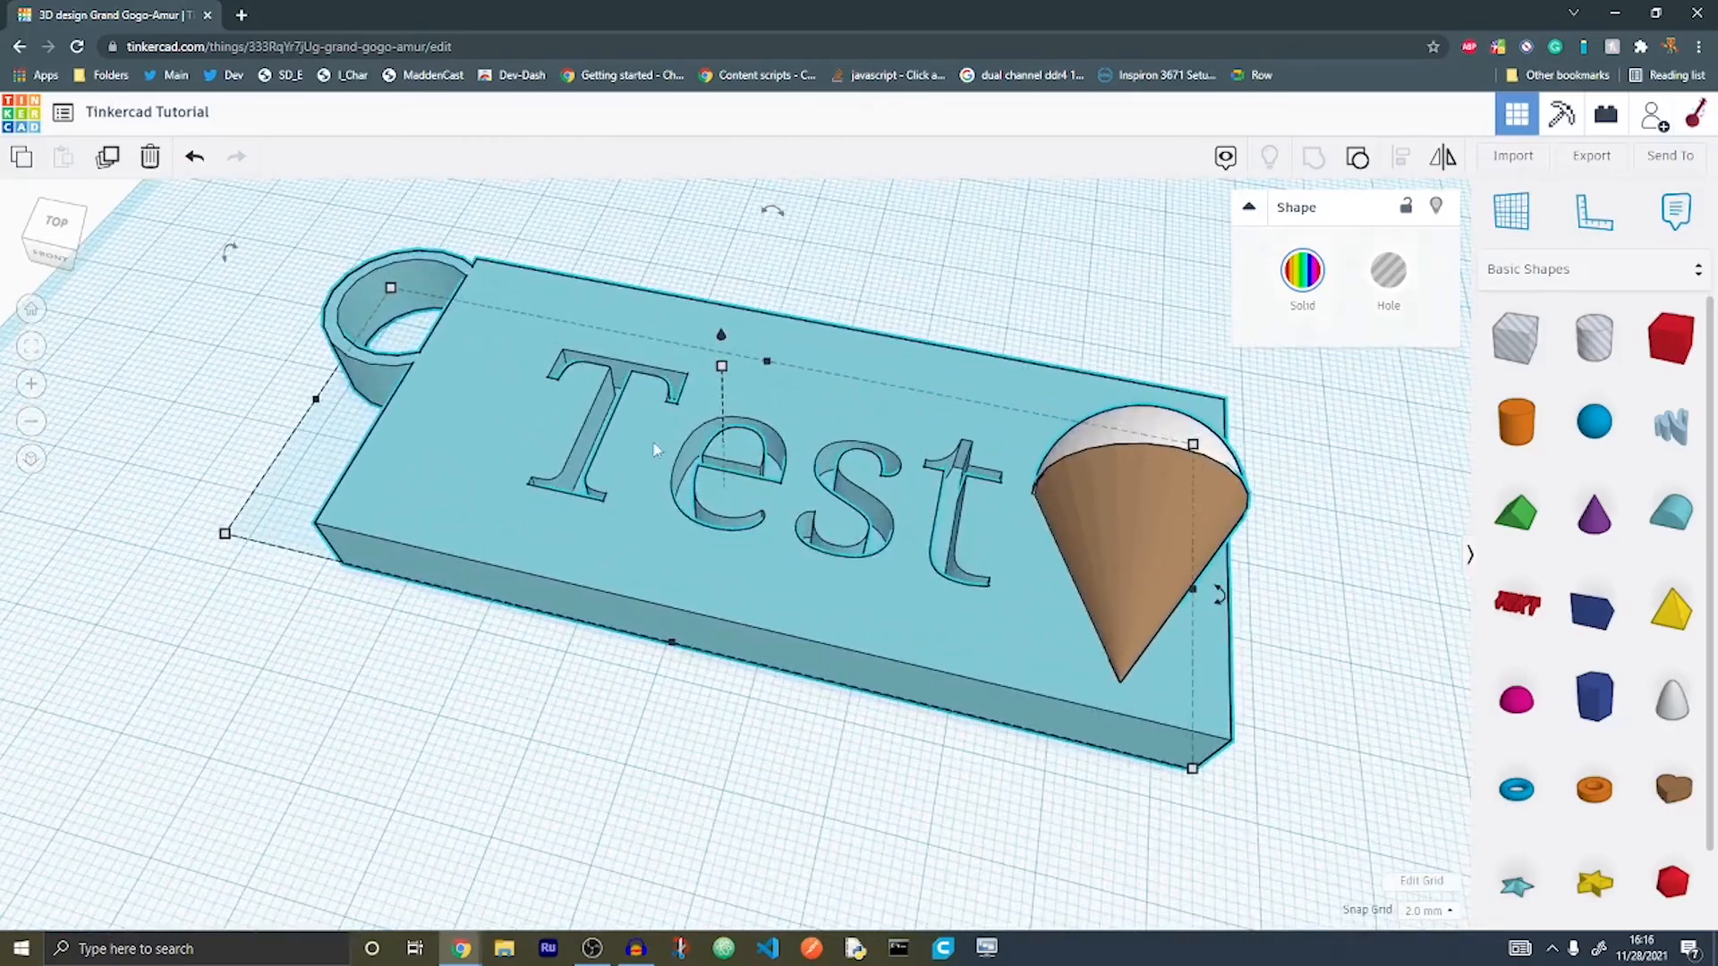
pyautogui.scroll(2, 657, 446)
pyautogui.scroll(2, 759, 420)
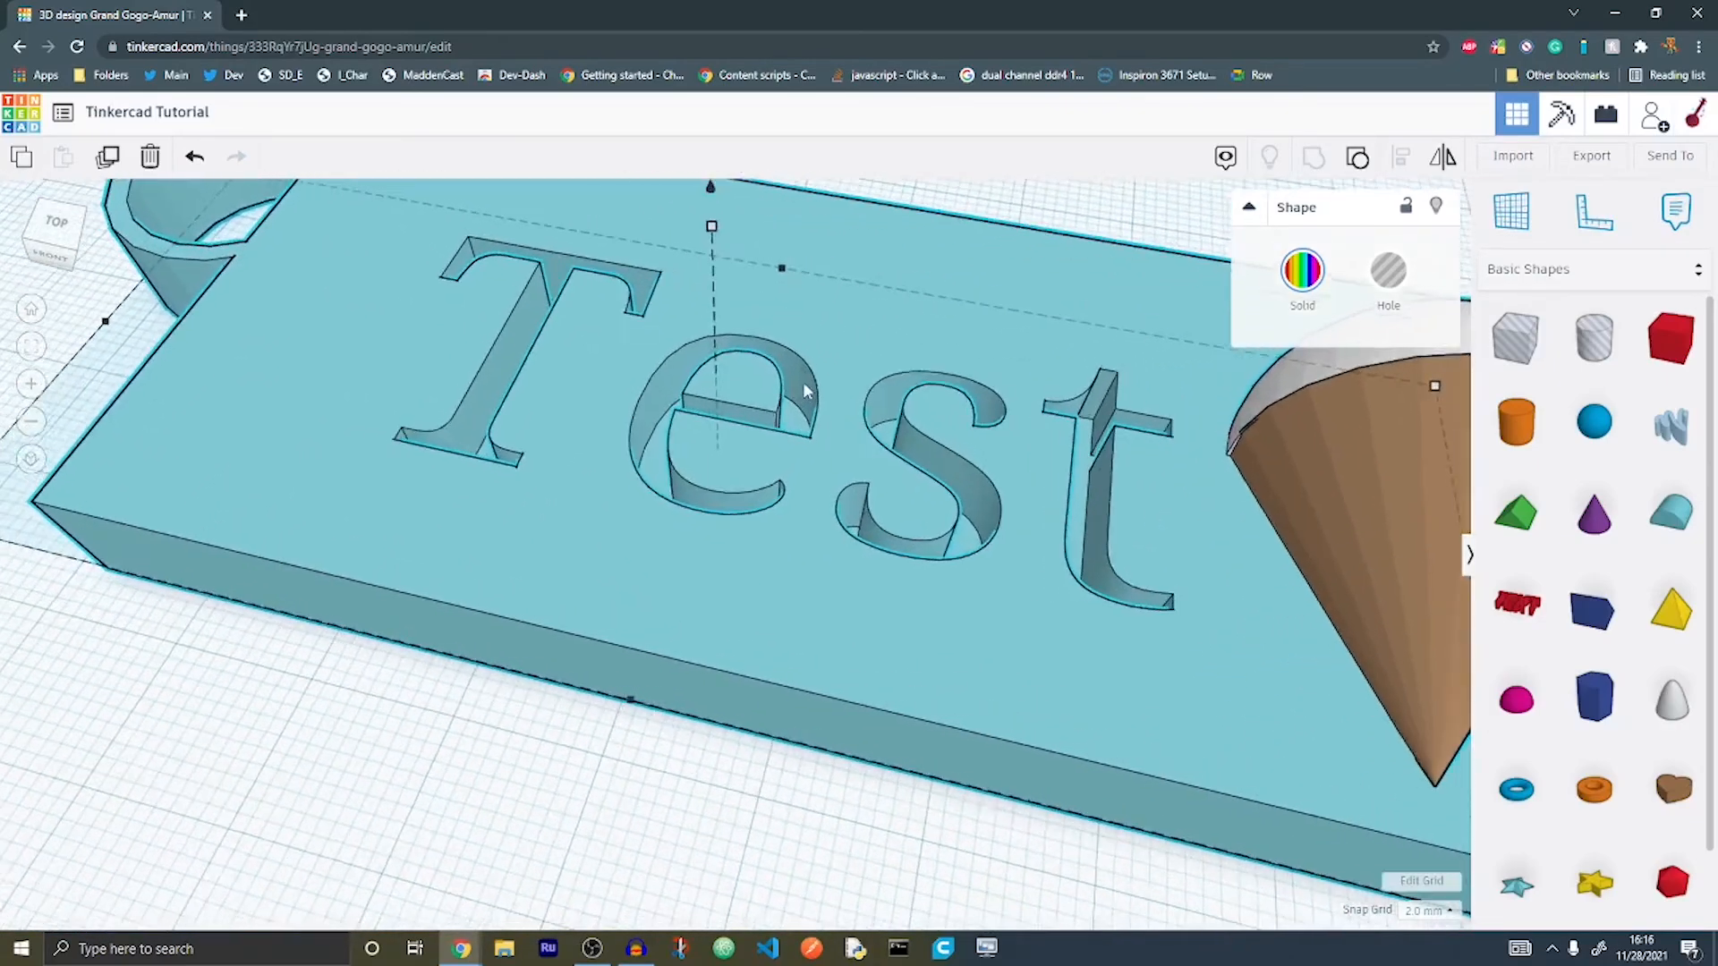
pyautogui.scroll(-3, 803, 381)
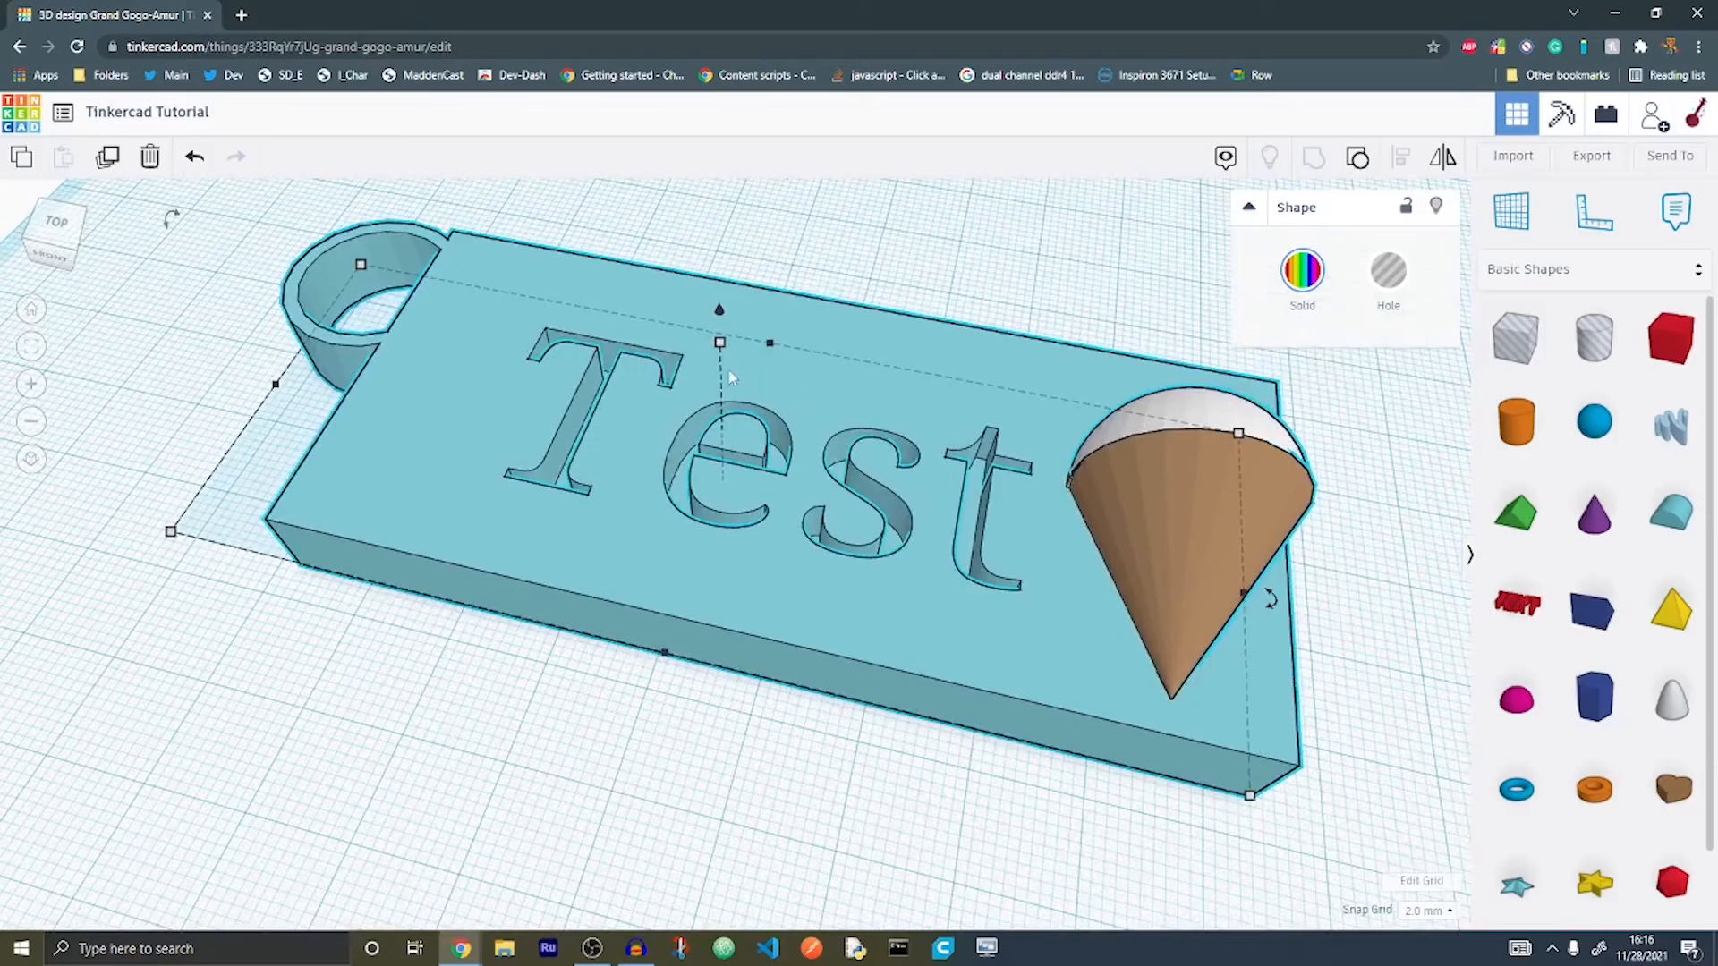